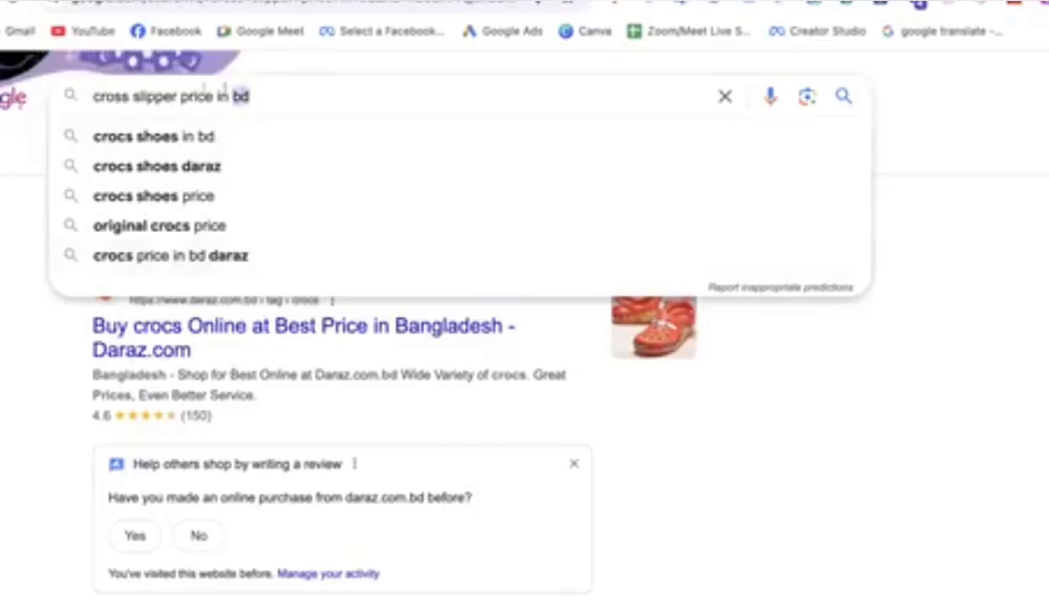
Step: Shorten the Google query to "cross slipper price" and look through its suggestions and the related searches on the results page
drag(214, 89, 243, 94)
key(BackSpace)
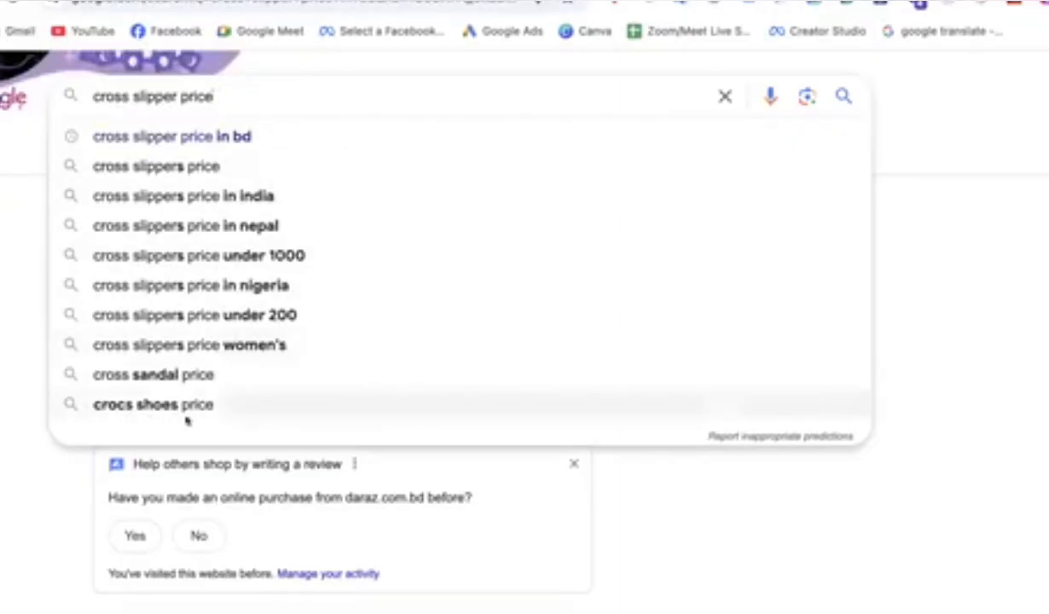
scroll(38, 520, down, 5)
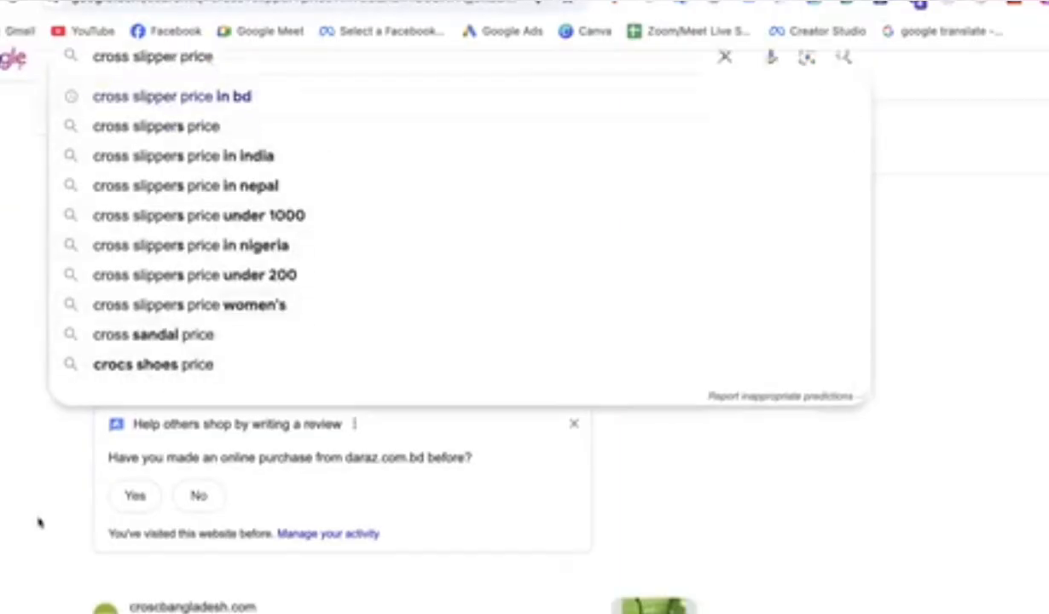
scroll(38, 522, up, 1)
click(46, 584)
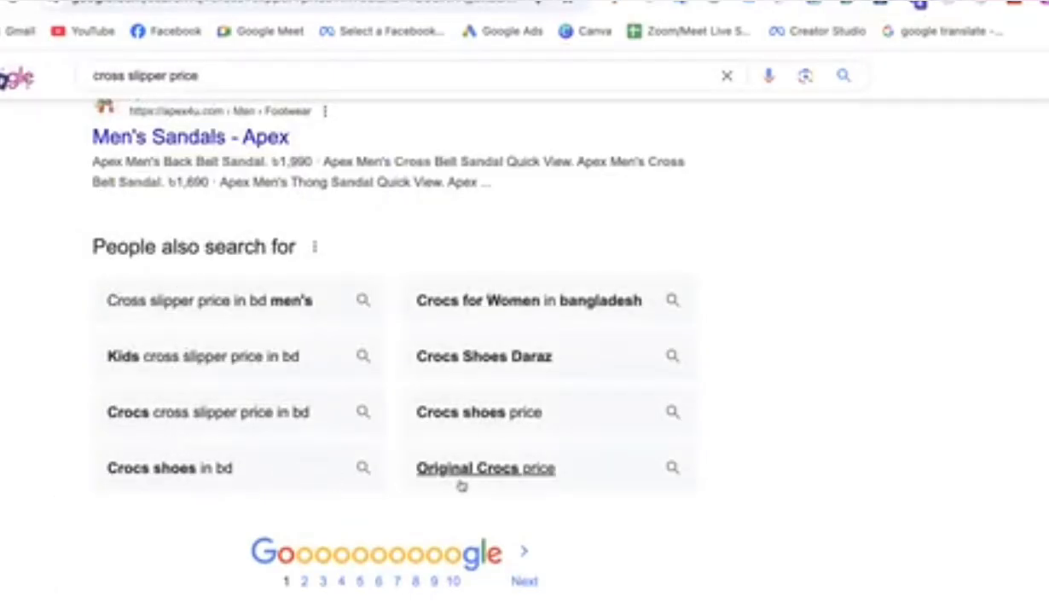
scroll(195, 524, up, 20)
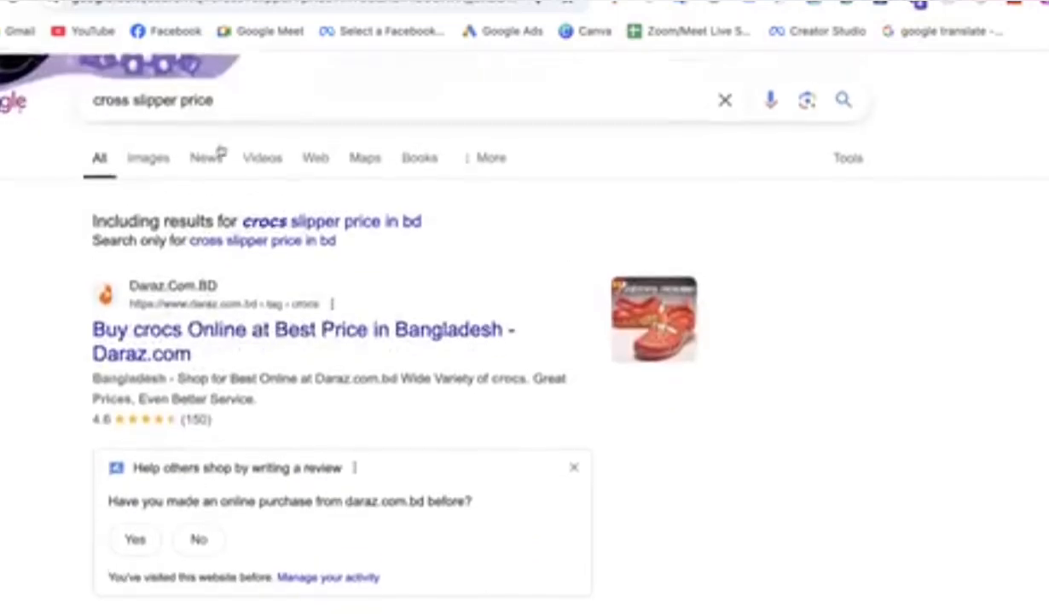
drag(215, 90, 86, 92)
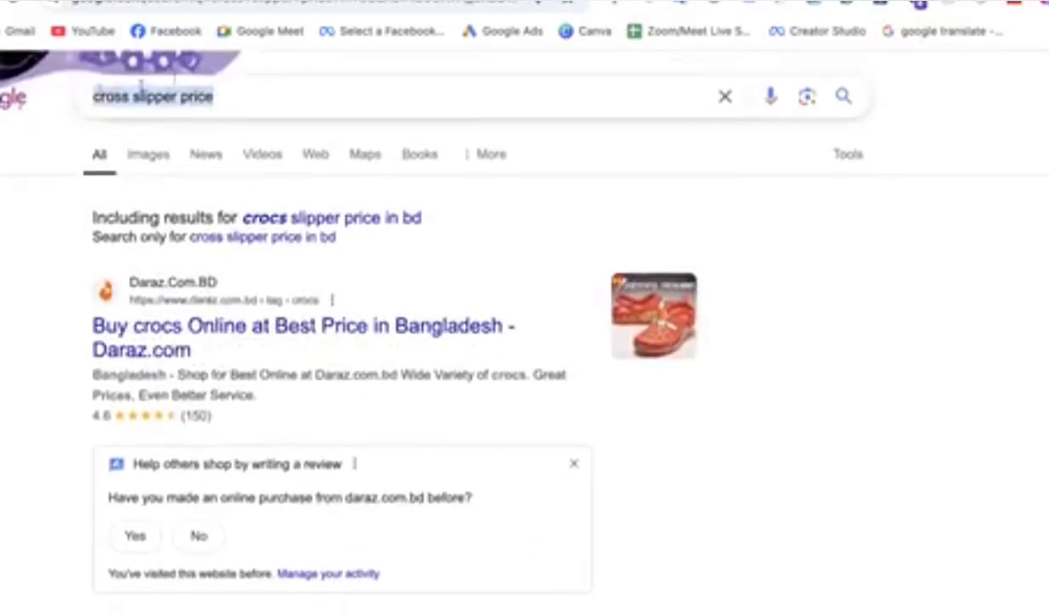
right_click(180, 98)
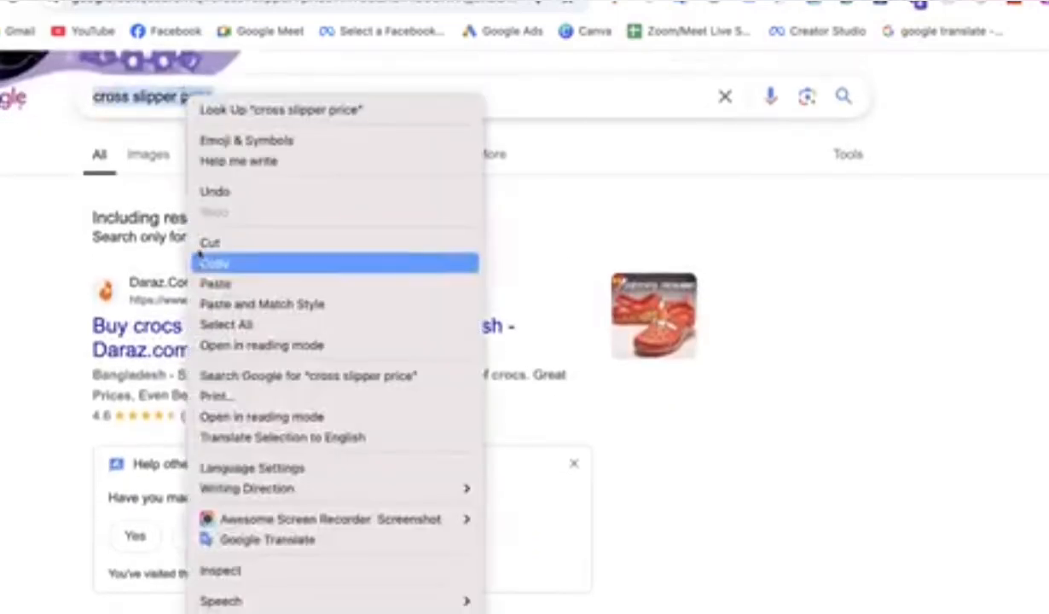
click(96, 195)
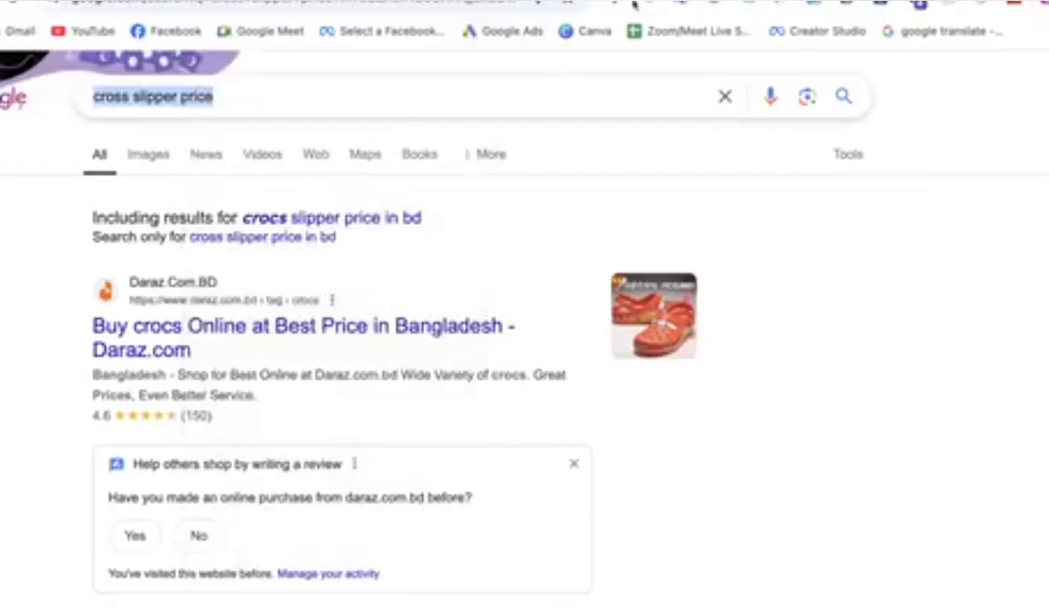
Step: Switch to Google Ads and open Ad group 1 of the Website traffic-Search-Ads campaign
click(511, 2)
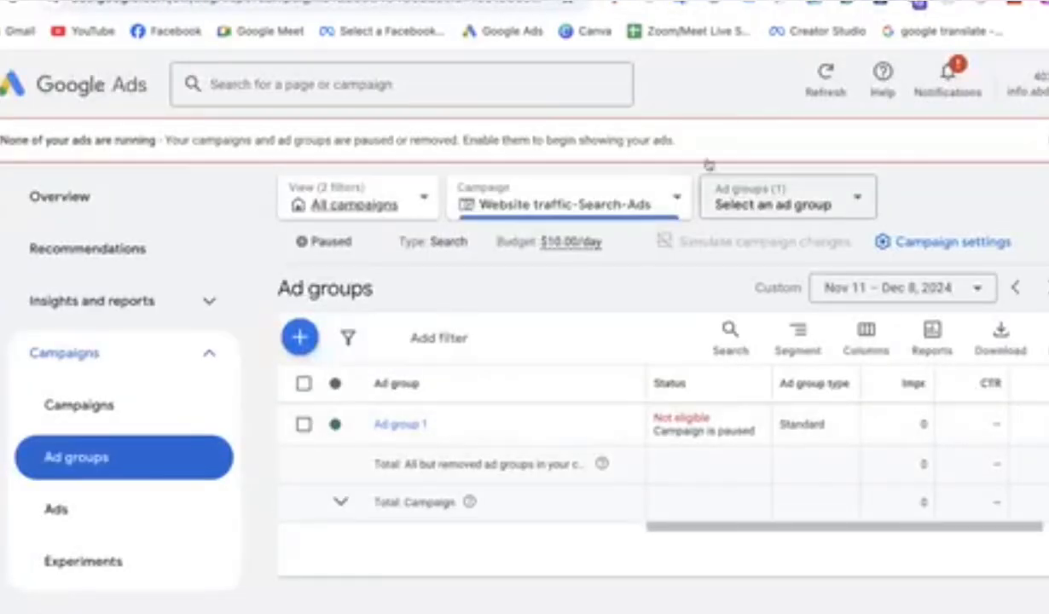
click(631, 2)
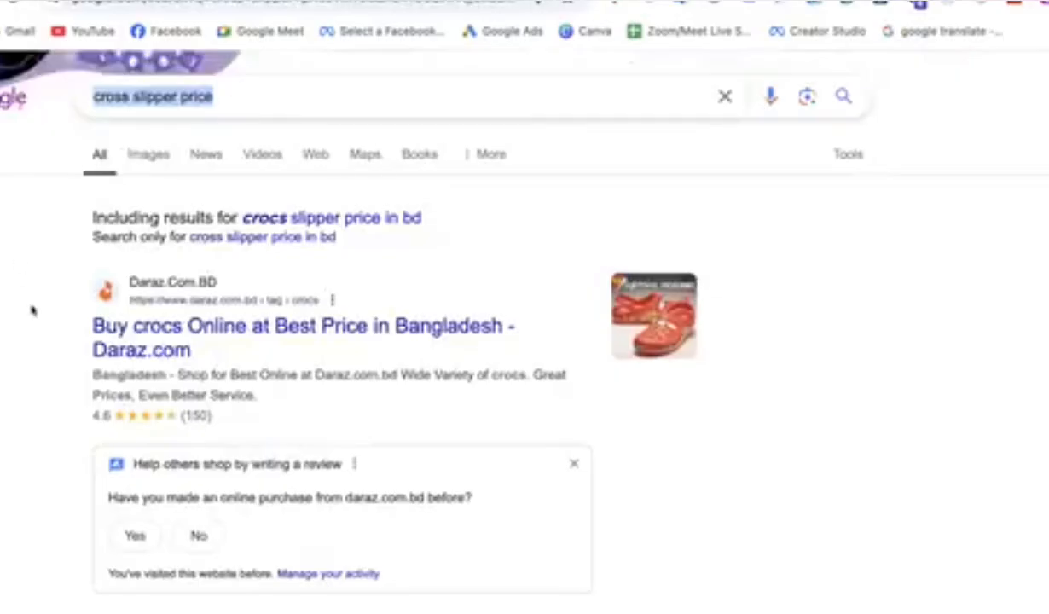
click(229, 89)
click(510, 1)
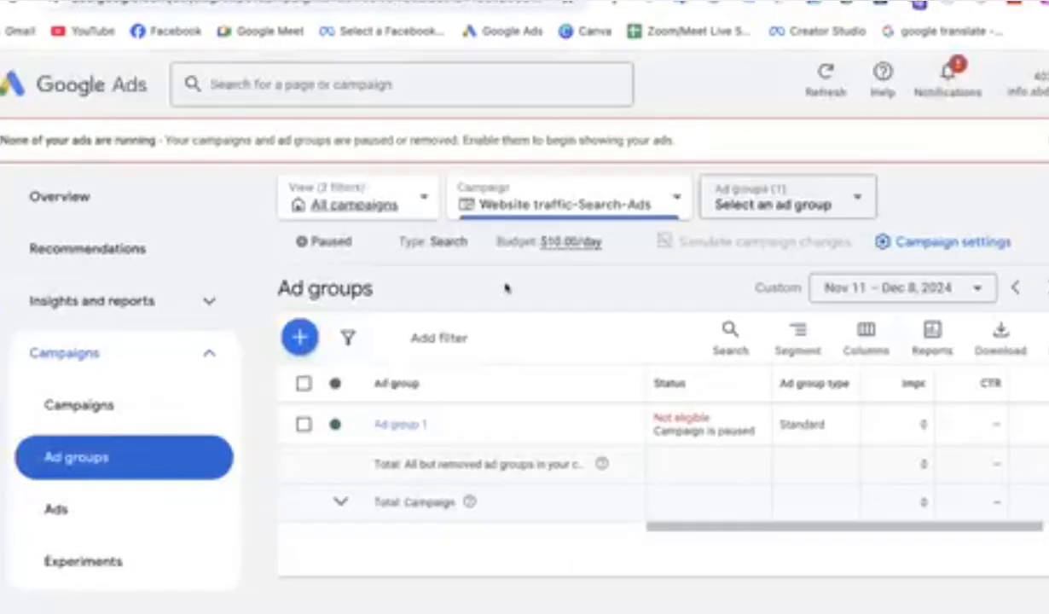
click(388, 423)
Step: Look through the whole list of search keywords in Ad group 1, including their match types
scroll(391, 428, down, 3)
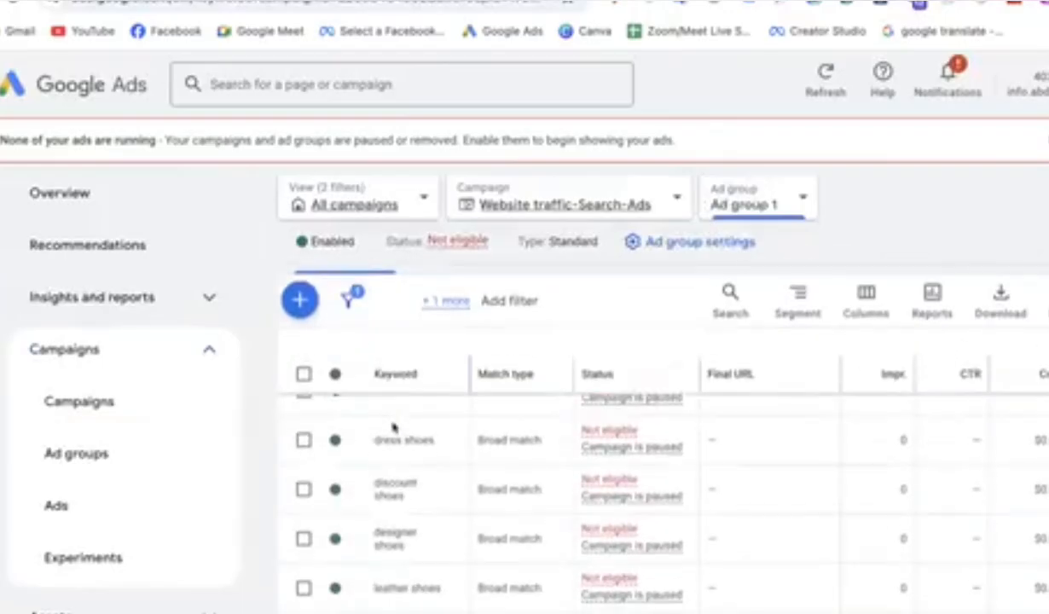
scroll(381, 570, up, 3)
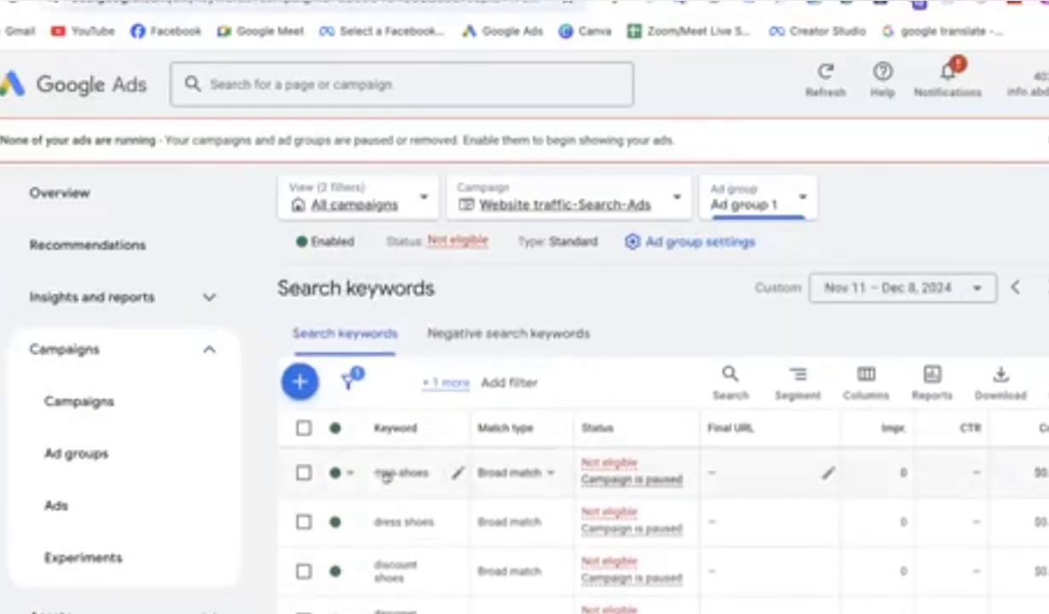
scroll(388, 483, down, 2)
scroll(396, 479, up, 2)
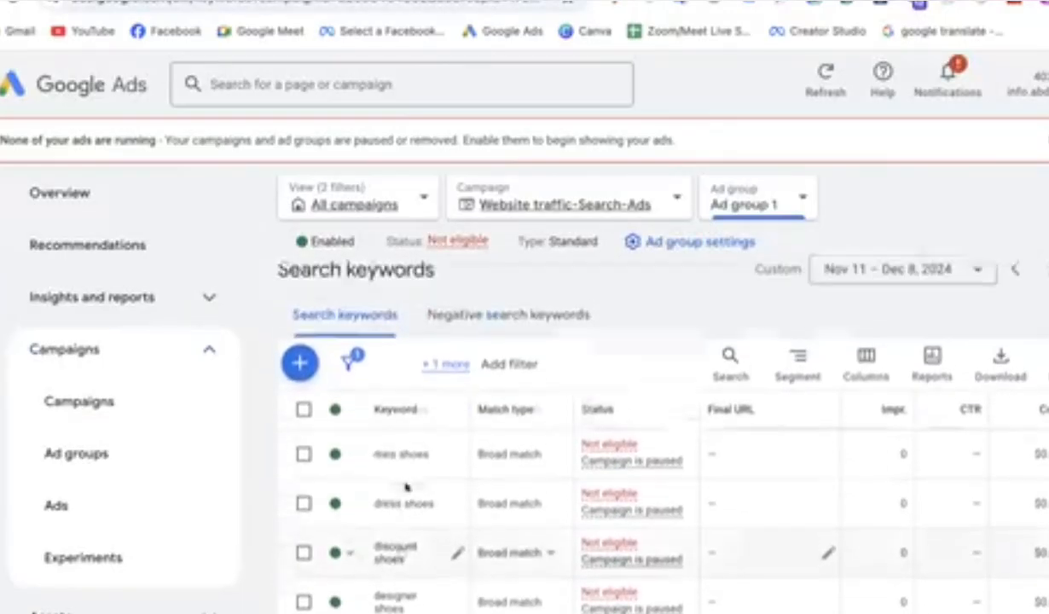
scroll(401, 479, down, 5)
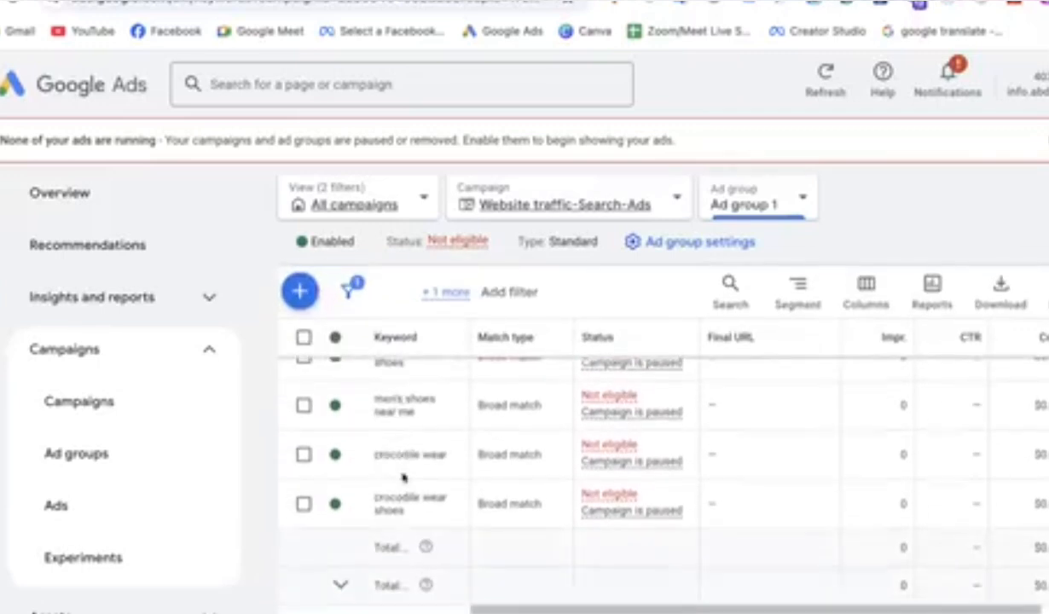
scroll(398, 475, up, 5)
scroll(379, 601, down, 3)
scroll(379, 603, down, 2)
scroll(375, 550, up, 5)
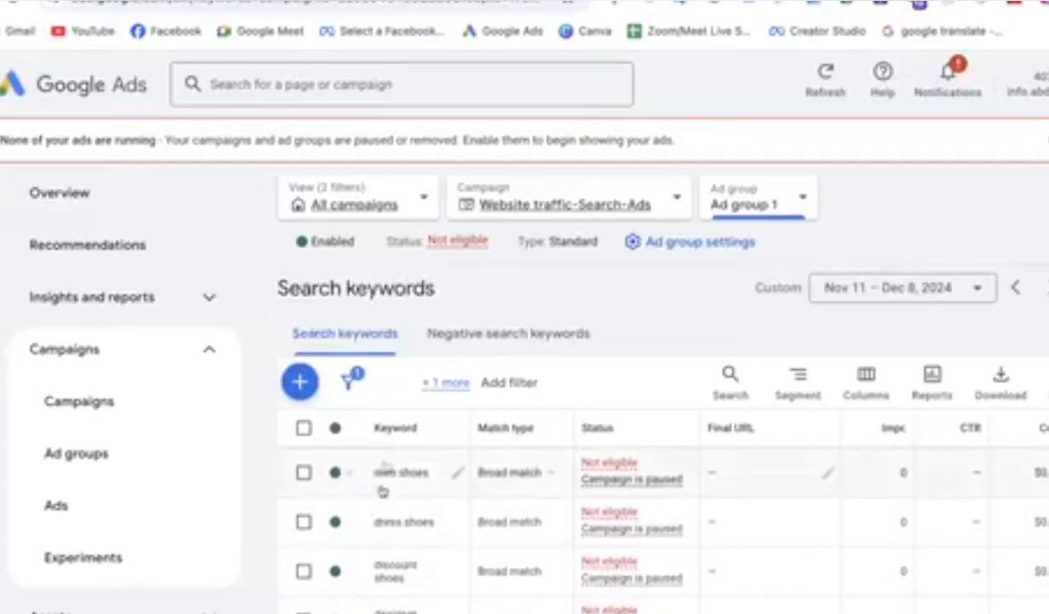
scroll(384, 511, down, 1)
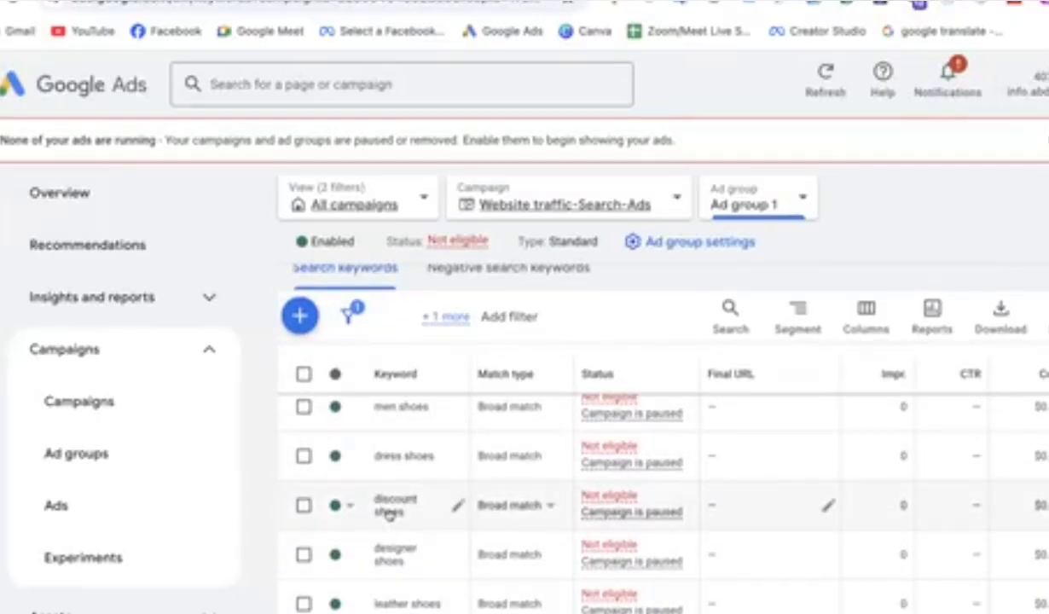
Step: Copy the keyword "men shoes" from the ad group into Google Search and run the suggested search "men shoes bd"
scroll(388, 512, up, 1)
drag(375, 462, 427, 464)
key(ctrl+c)
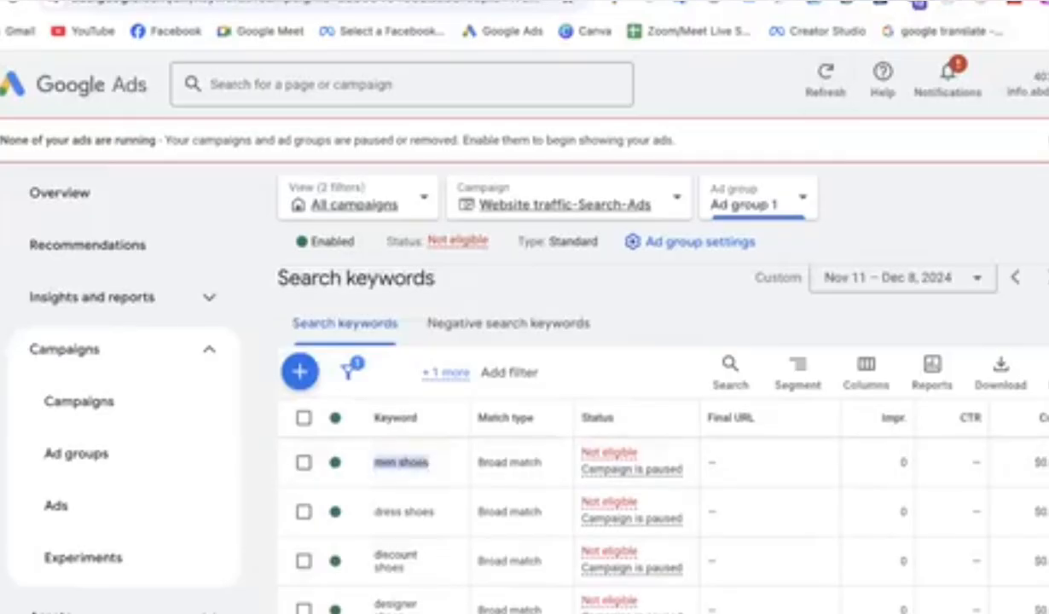
key(ctrl+Tab)
drag(212, 96, 82, 95)
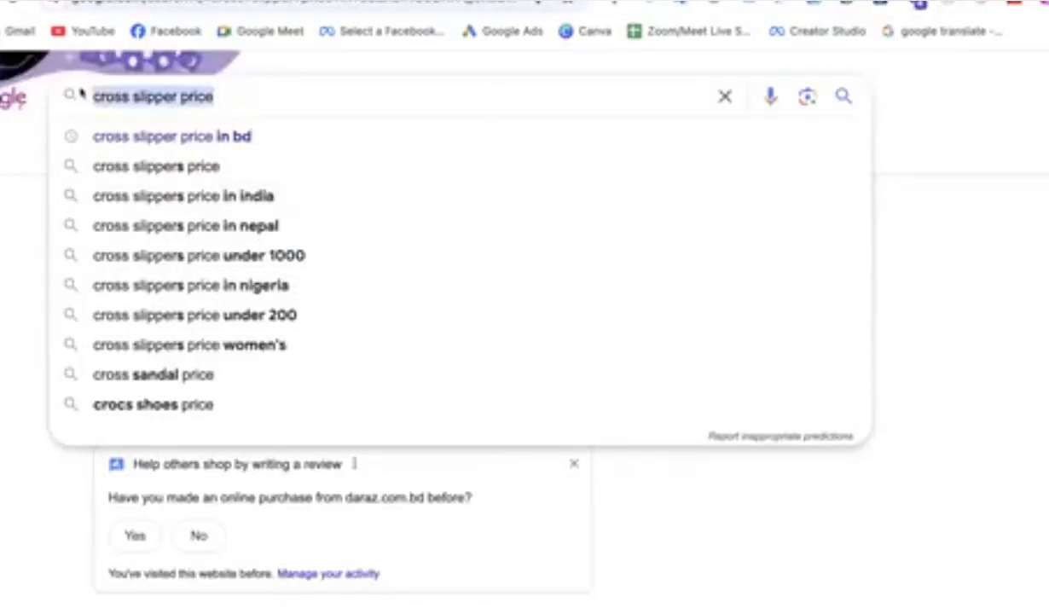
key(ctrl+v)
key(ctrl+shift+Tab)
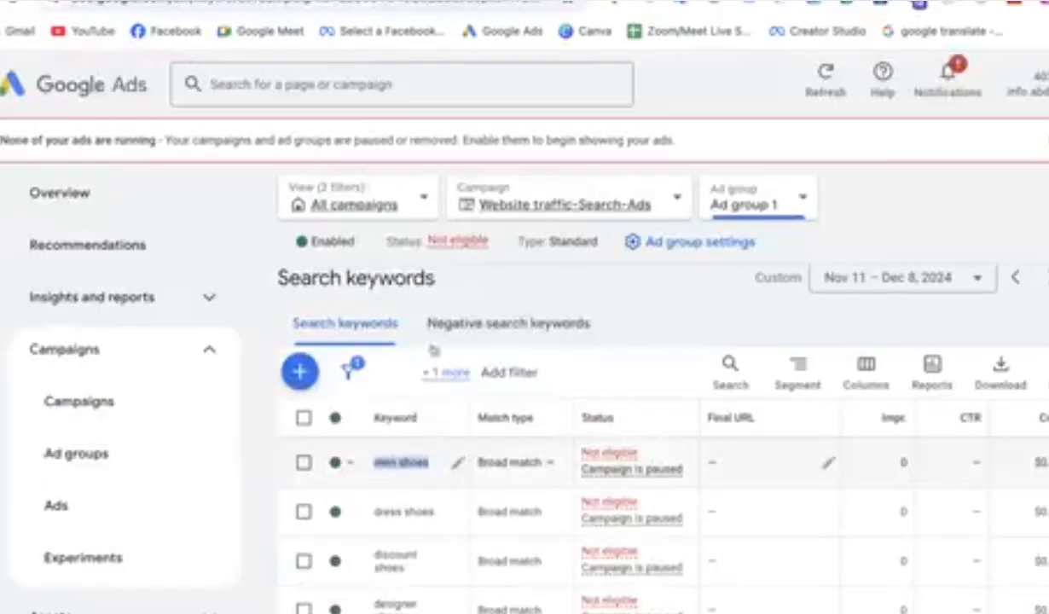
key(ctrl+Tab)
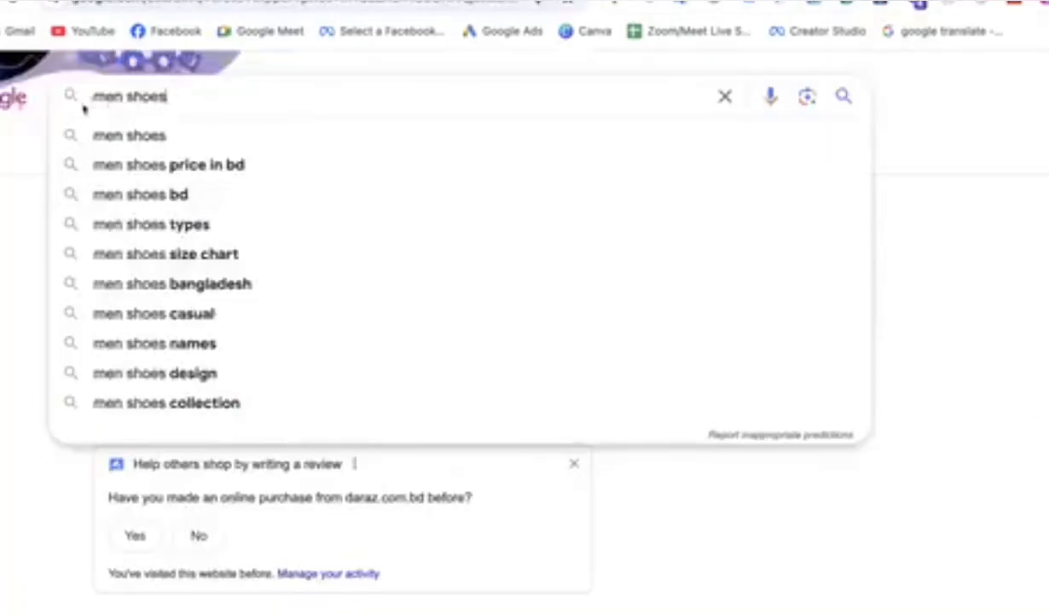
click(138, 193)
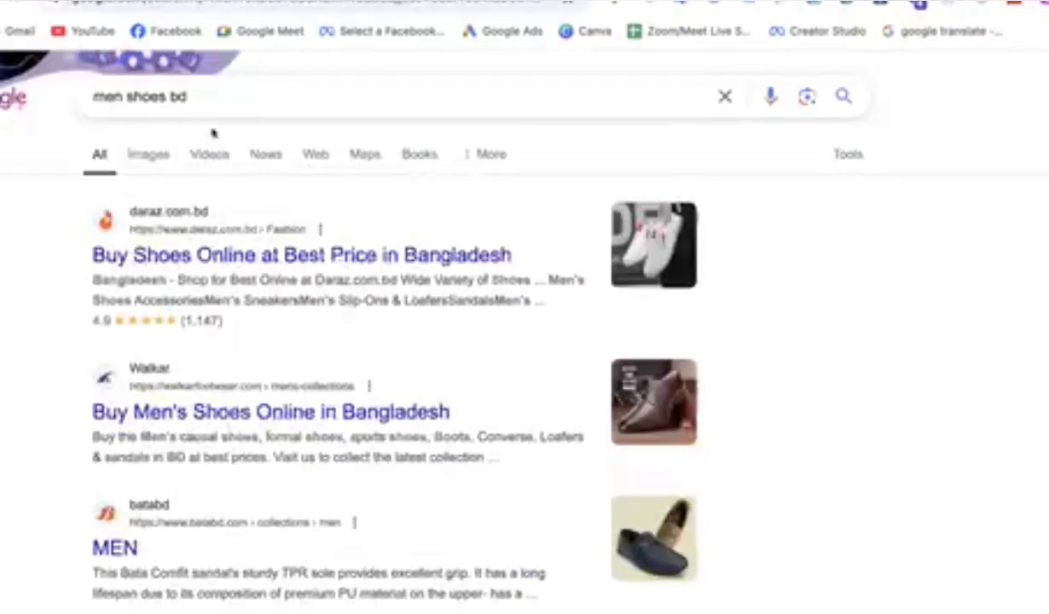
Step: Review the ad group's keywords in Google Ads and compare them with the "men shoes bd" query in Google Search
key(ctrl+shift+Tab)
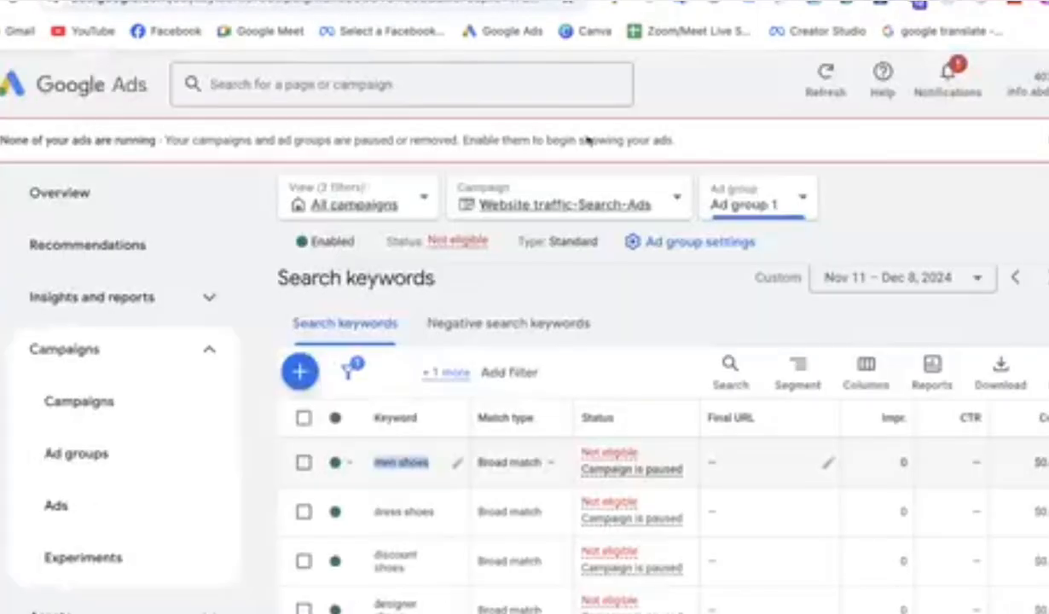
scroll(415, 484, down, 2)
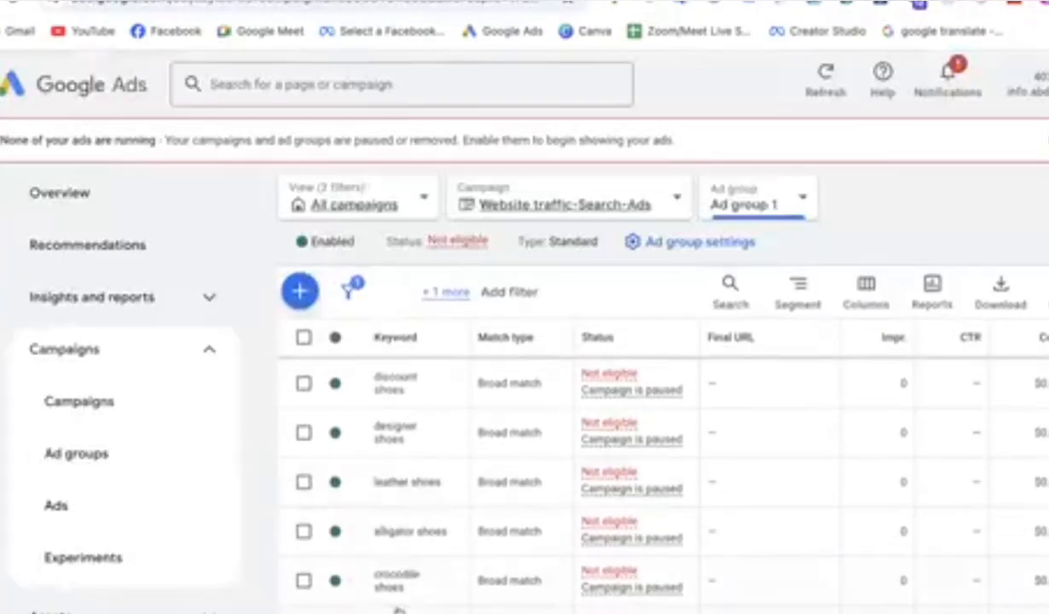
scroll(397, 607, down, 3)
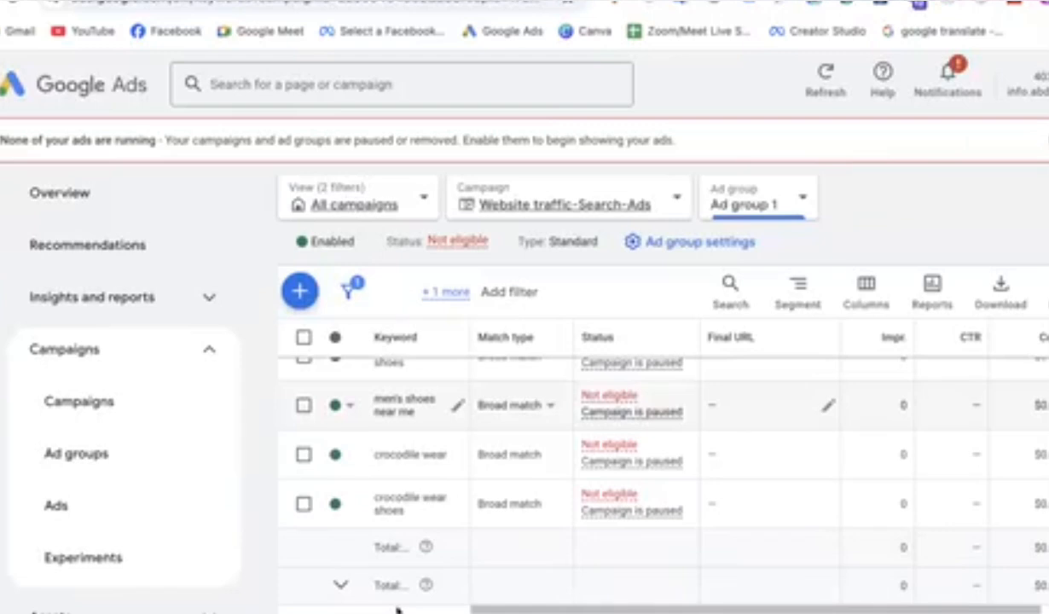
scroll(396, 609, up, 5)
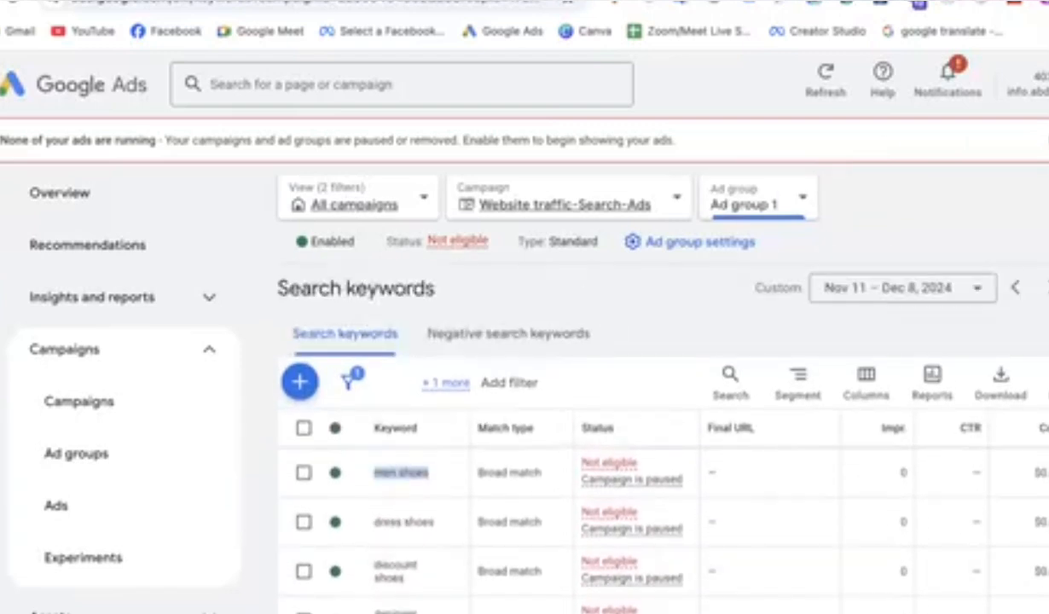
key(ctrl+Tab)
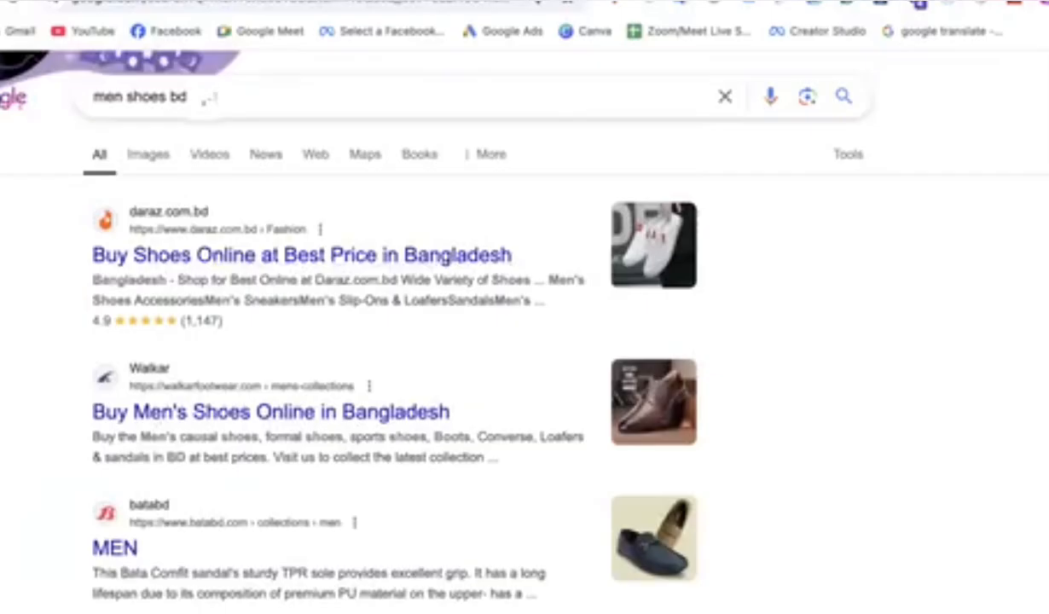
key(ctrl+shift+Tab)
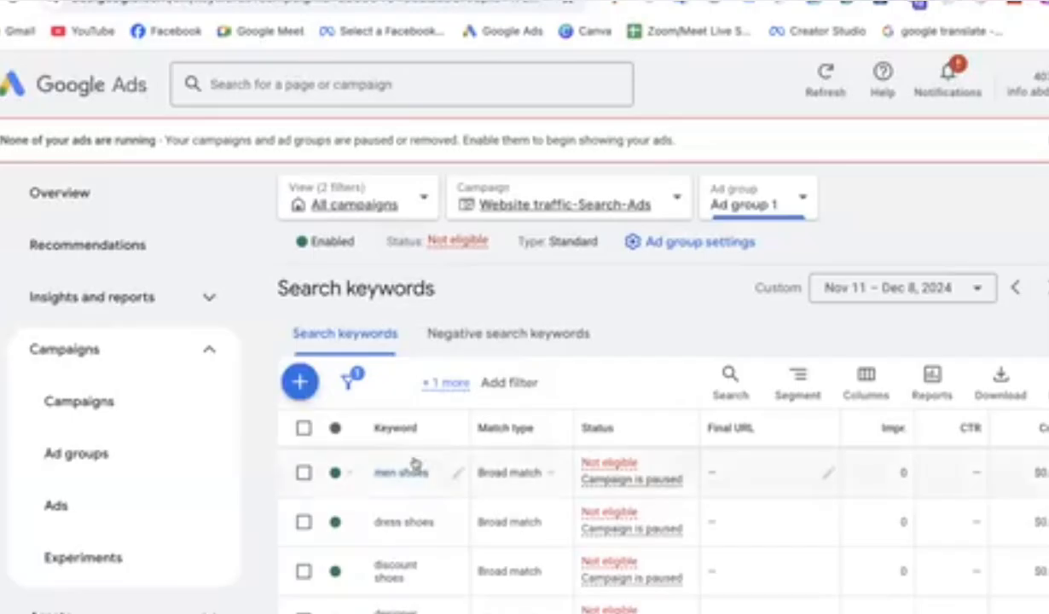
key(ctrl+Tab)
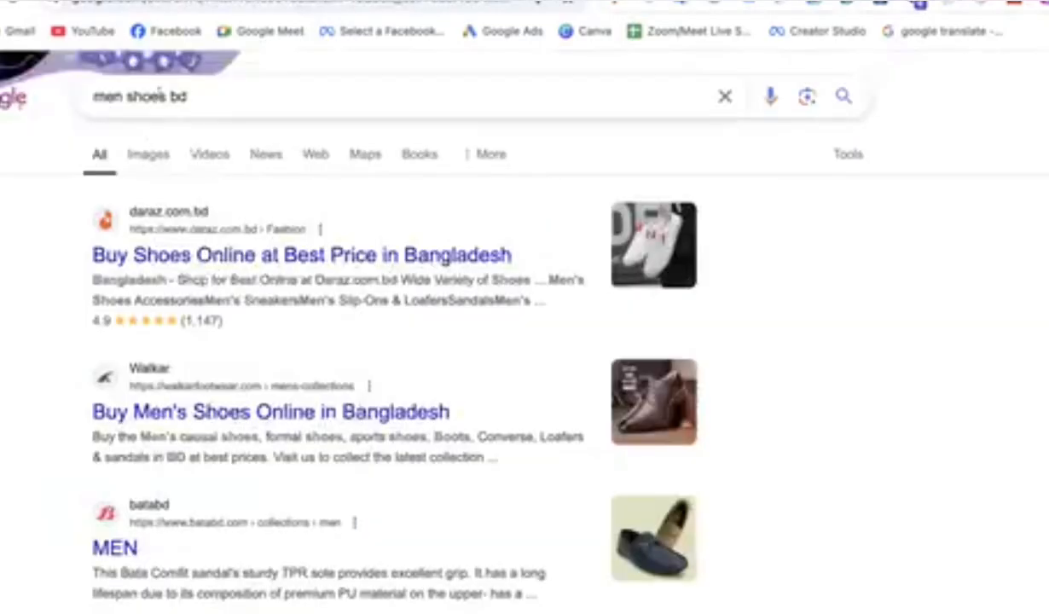
Step: Shorten the Google query to "men shoes" and check it against the first keyword in Google Ads
drag(169, 97, 215, 93)
key(BackSpace)
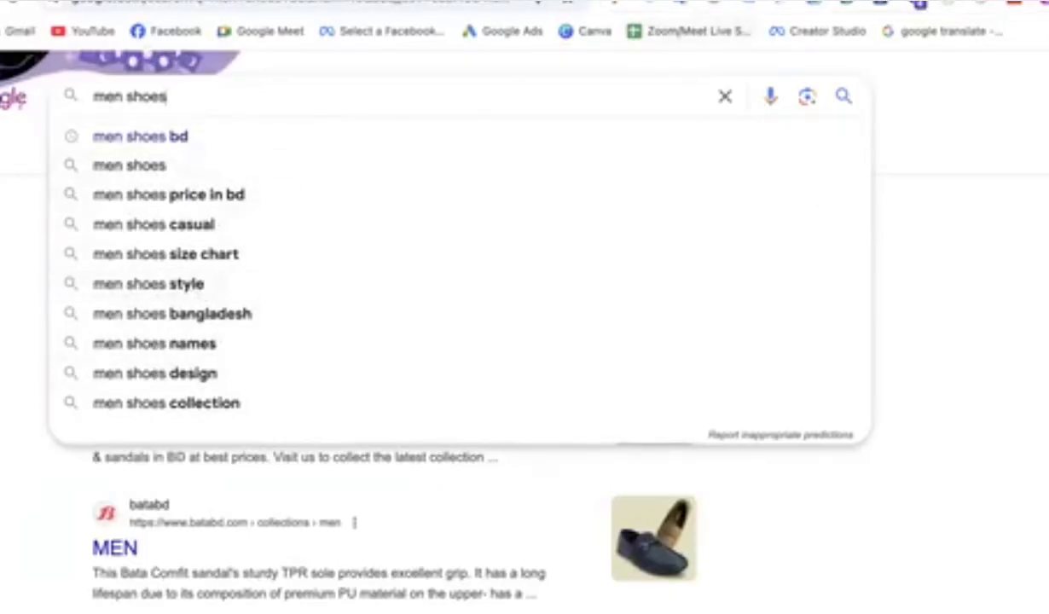
click(545, 1)
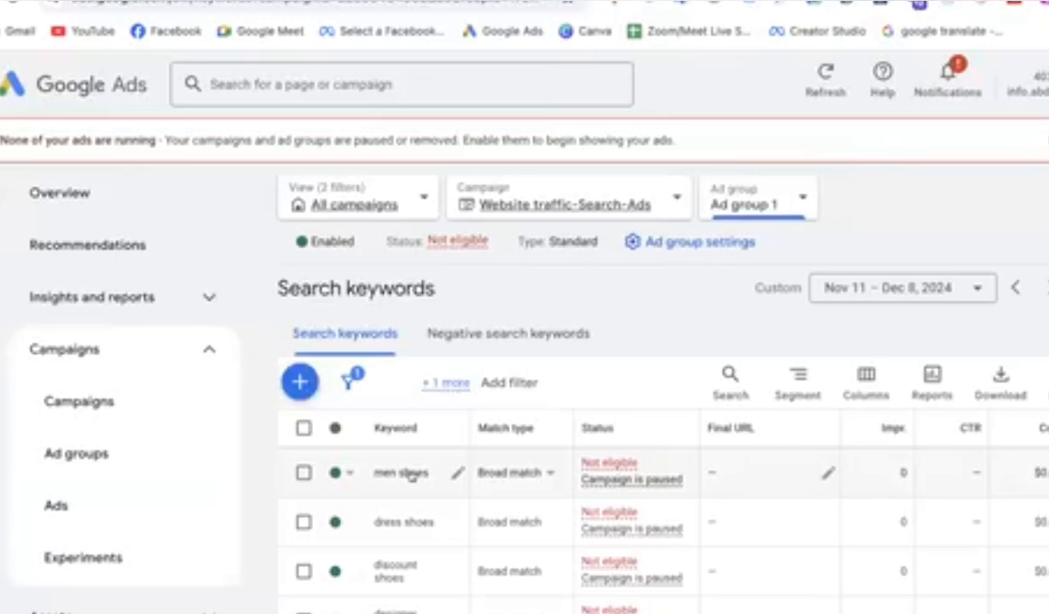
click(367, 0)
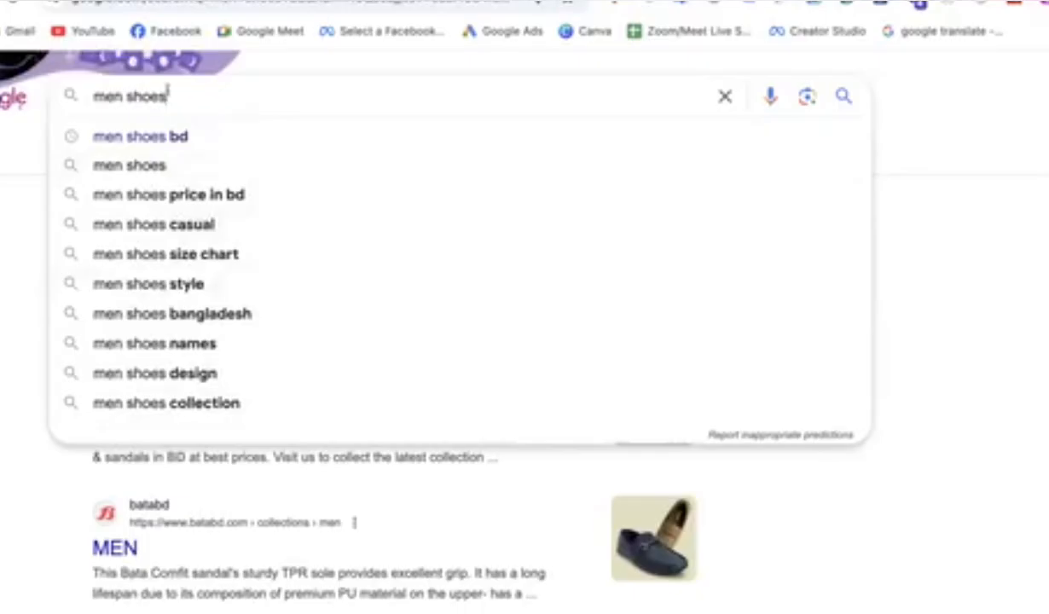
Step: Examine the wording of the "men shoes" query, and return to the Search keywords list in Google Ads
drag(168, 94, 92, 95)
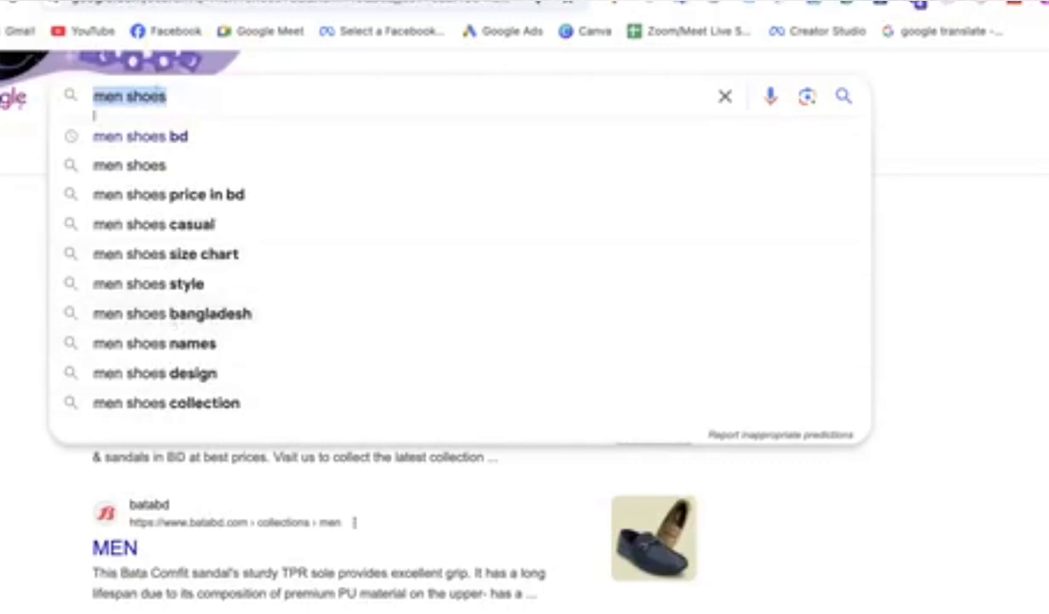
click(19, 201)
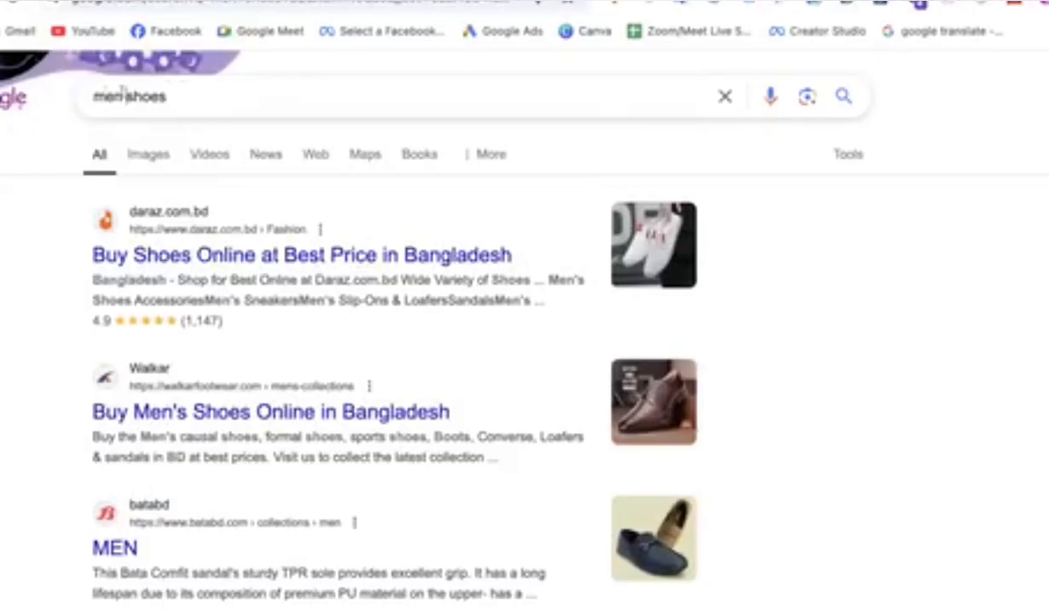
drag(122, 93, 86, 96)
click(169, 92)
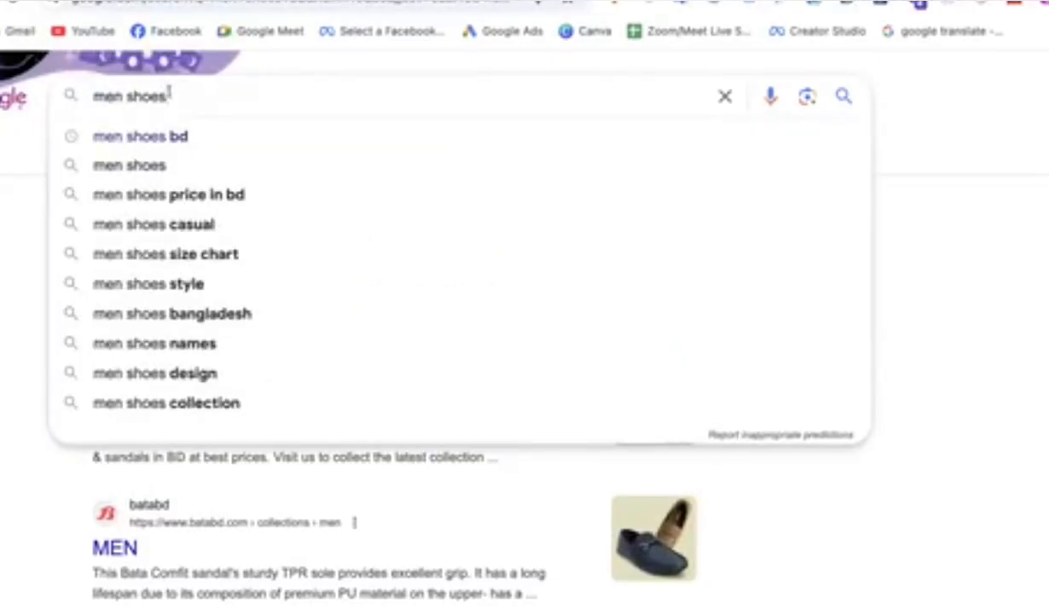
click(116, 94)
key(ctrl+Tab)
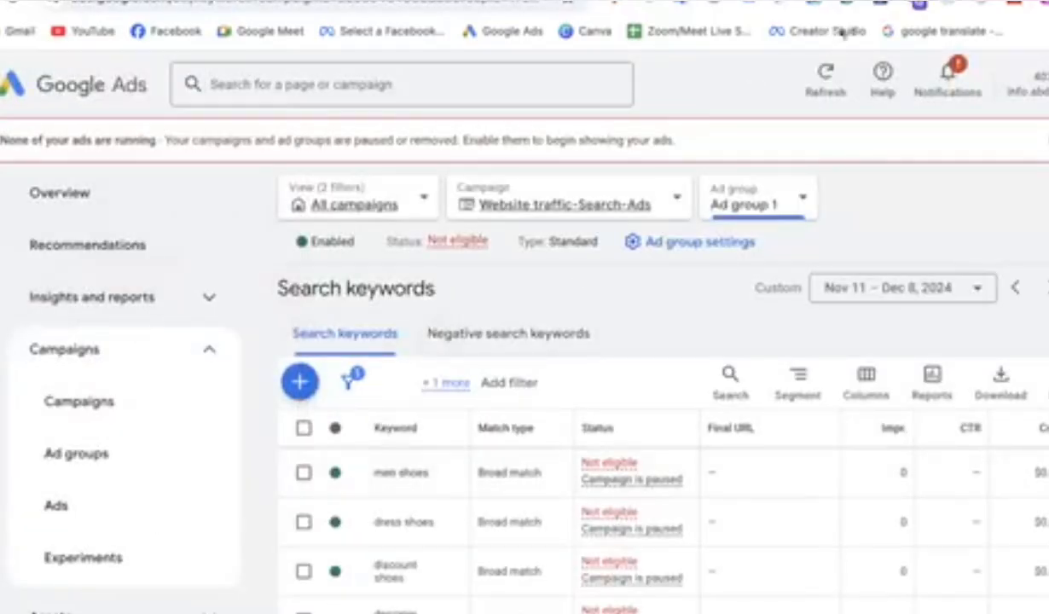
Step: Switch to Google Search, remove "men" from the "men shoes" query and run the suggested search "shoes for men"
key(ctrl+shift+Tab)
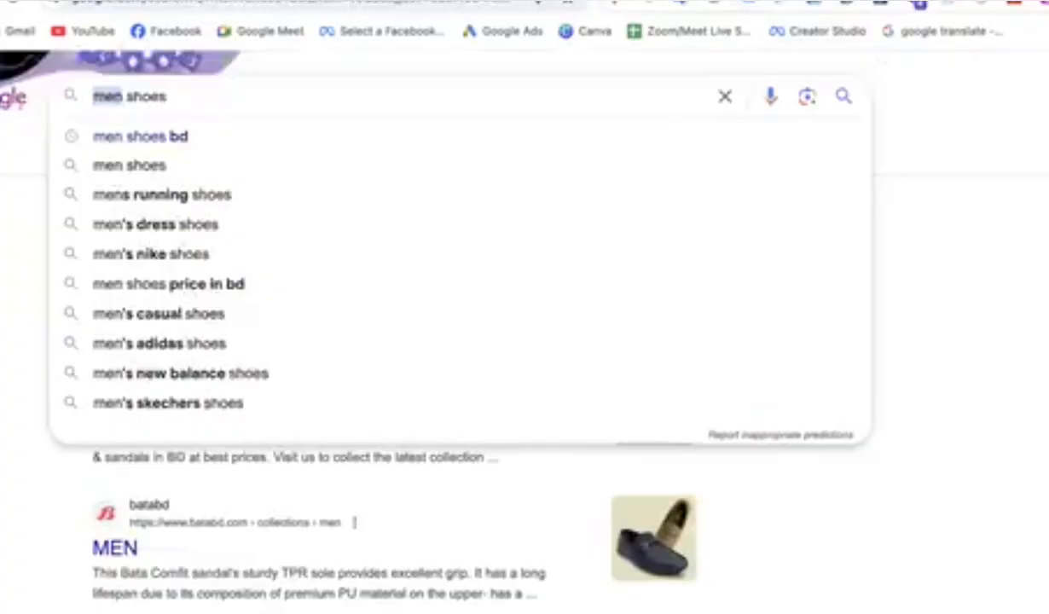
key(BackSpace)
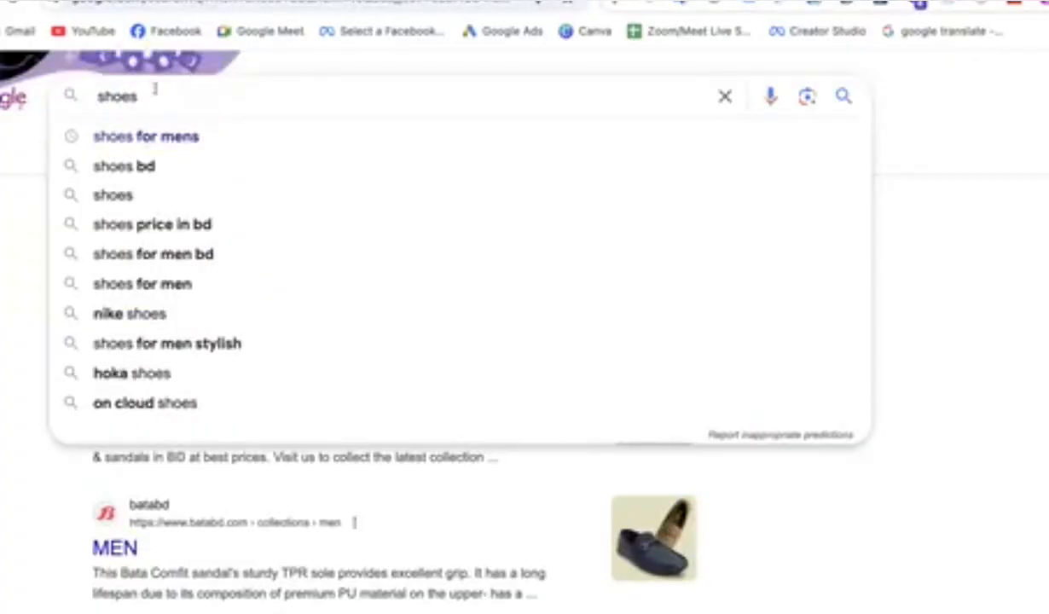
click(168, 285)
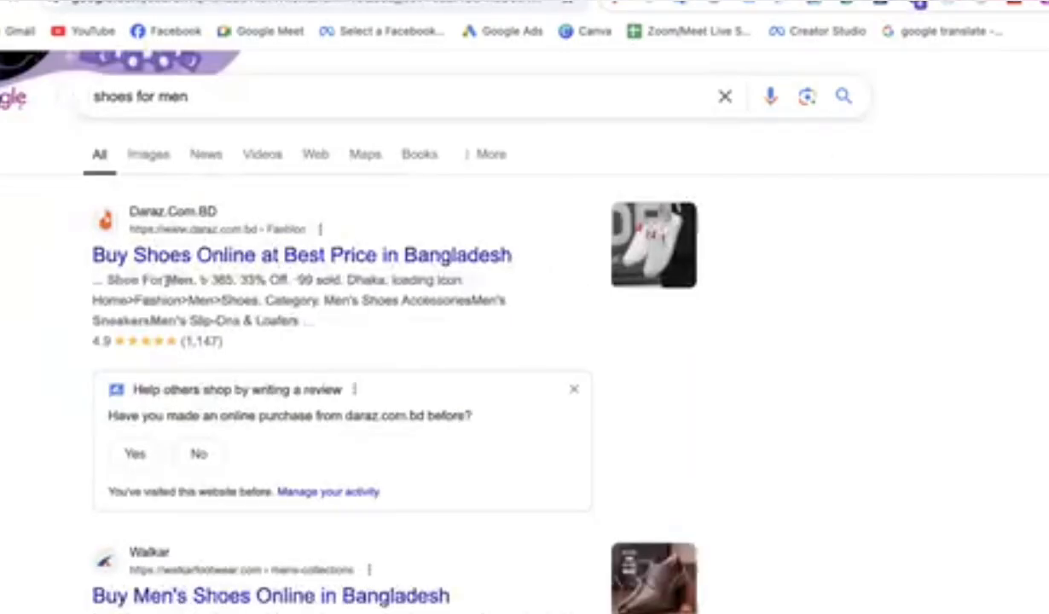
Step: Run the suggested search "sports shoes for men" and highlight the whole query
click(200, 92)
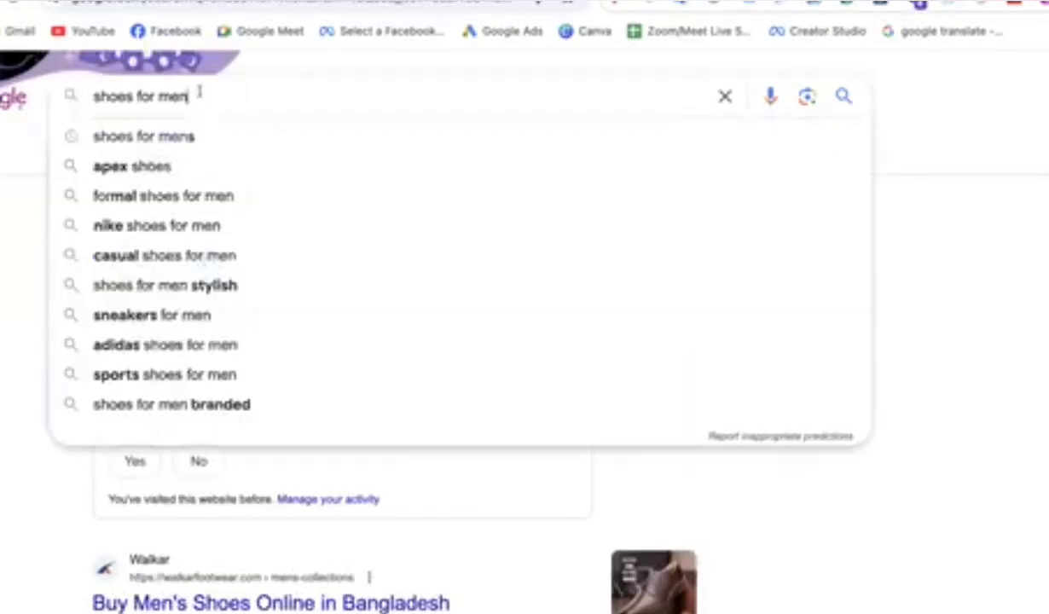
click(201, 380)
drag(95, 95, 261, 91)
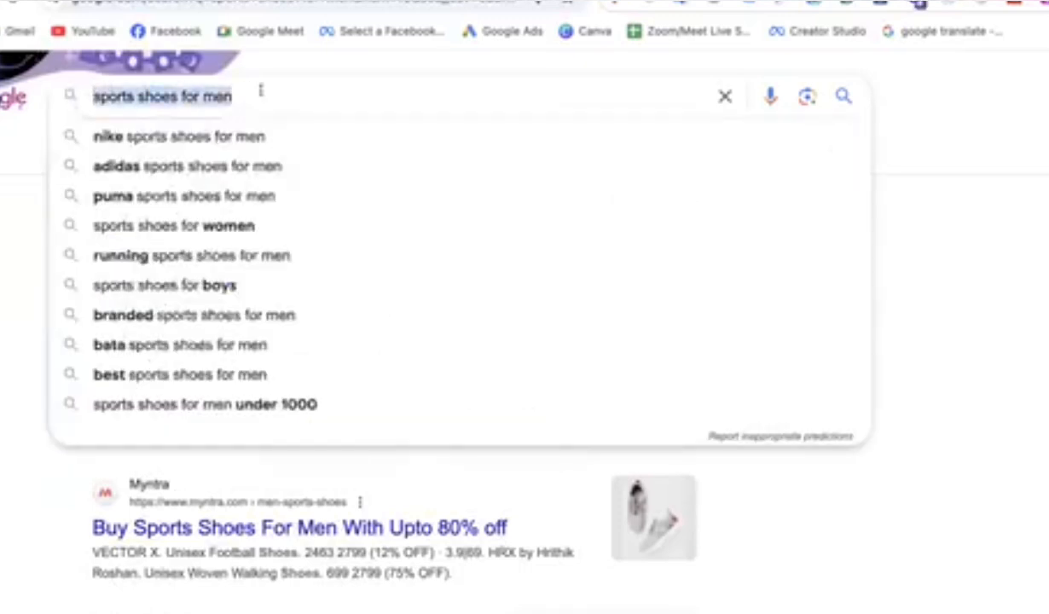
Step: Replace "for men" in the query with "bd" and search Google for "sports shoes bd"
click(168, 90)
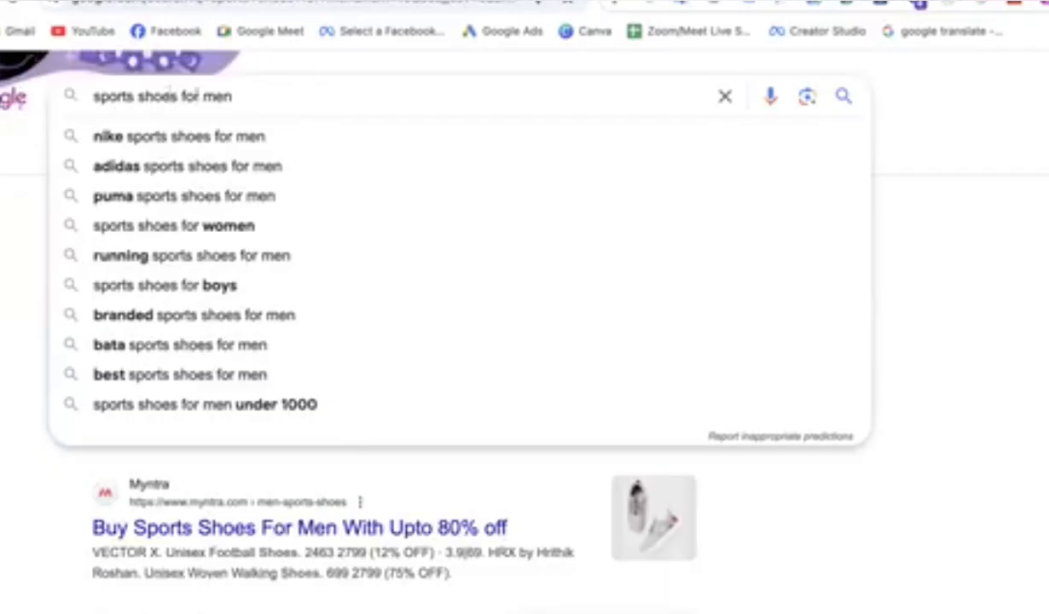
drag(177, 94, 220, 94)
key(BackSpace)
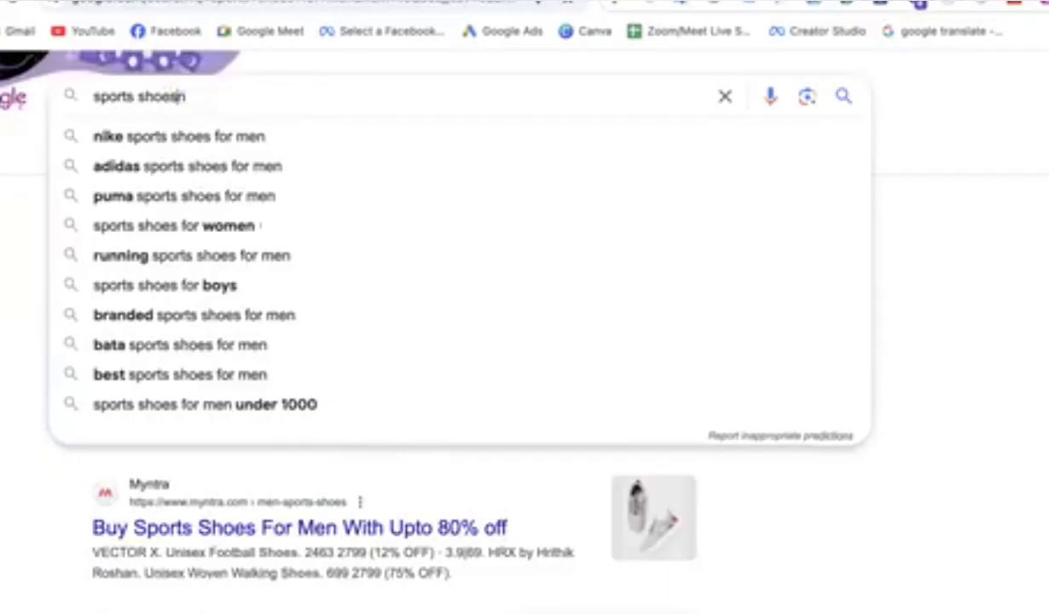
key(BackSpace)
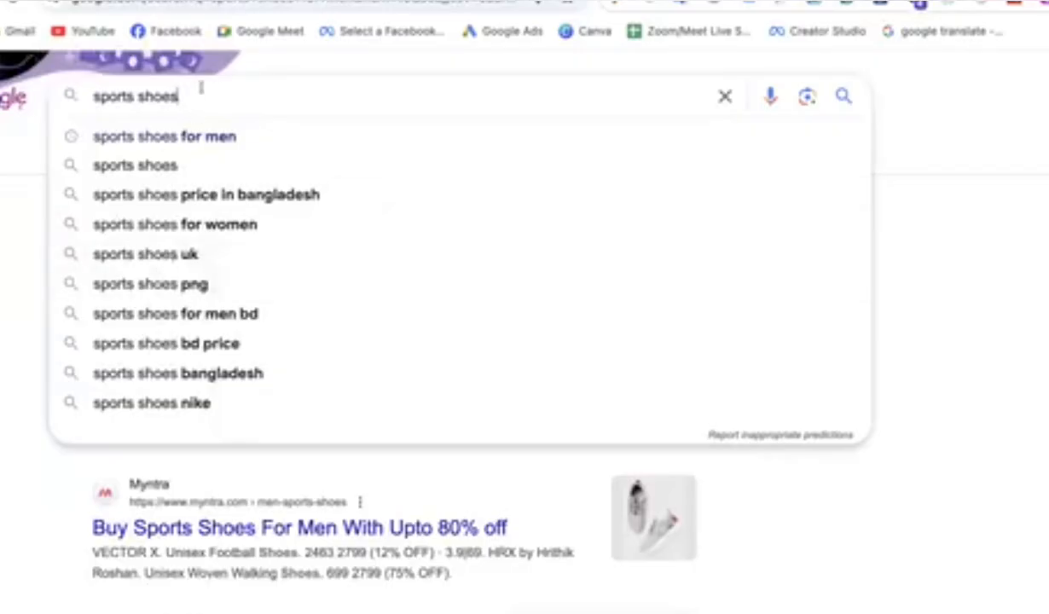
text(bd)
key(Return)
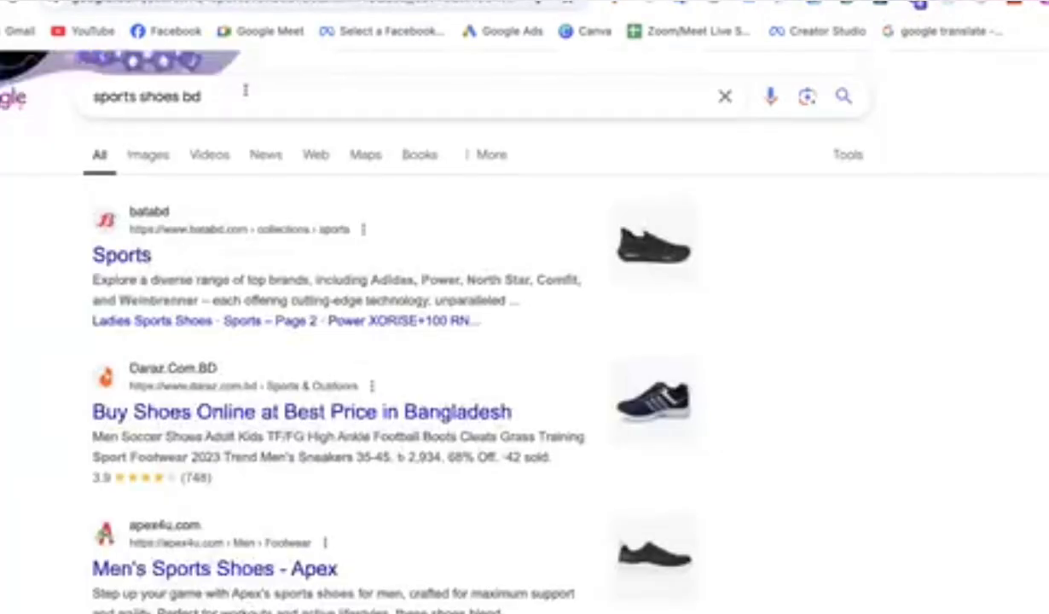
Step: Compare the "sports shoes bd" query, its suggestions and related searches with the ad group's keywords in Google Ads
click(245, 90)
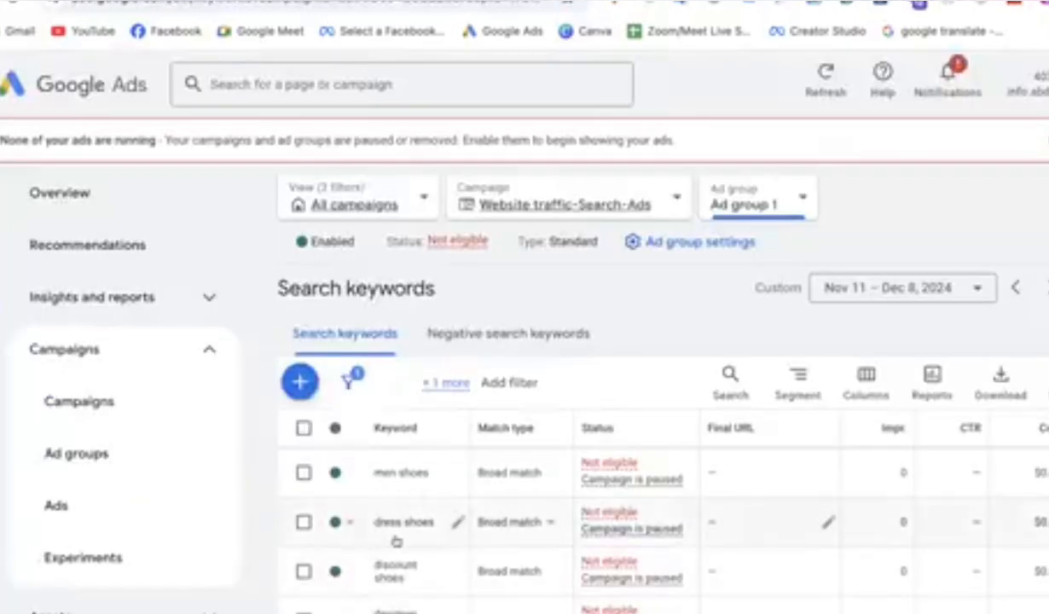
scroll(396, 539, down, 3)
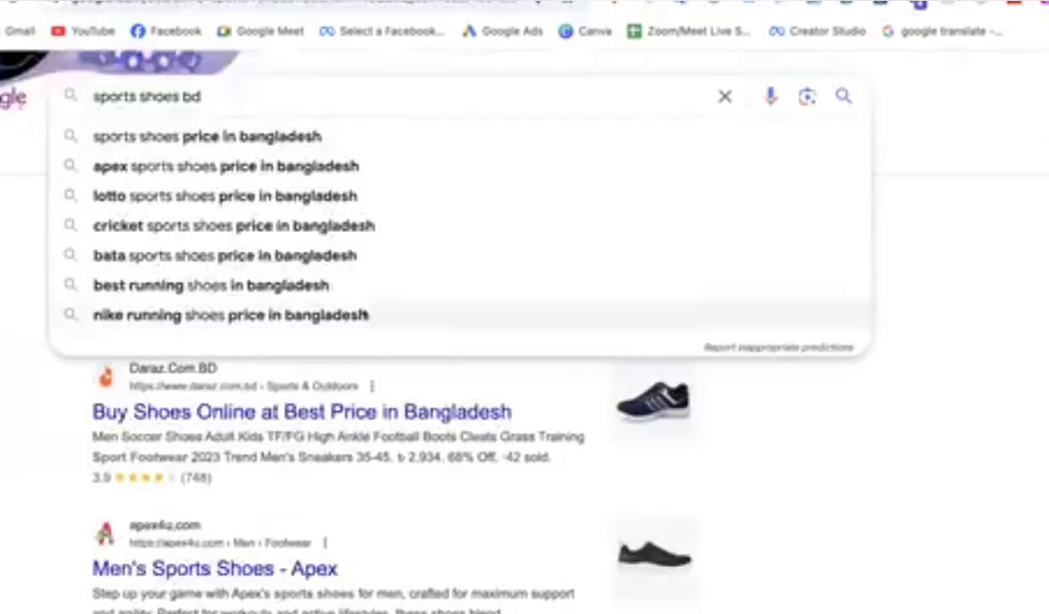
scroll(338, 436, down, 10)
scroll(338, 436, up, 5)
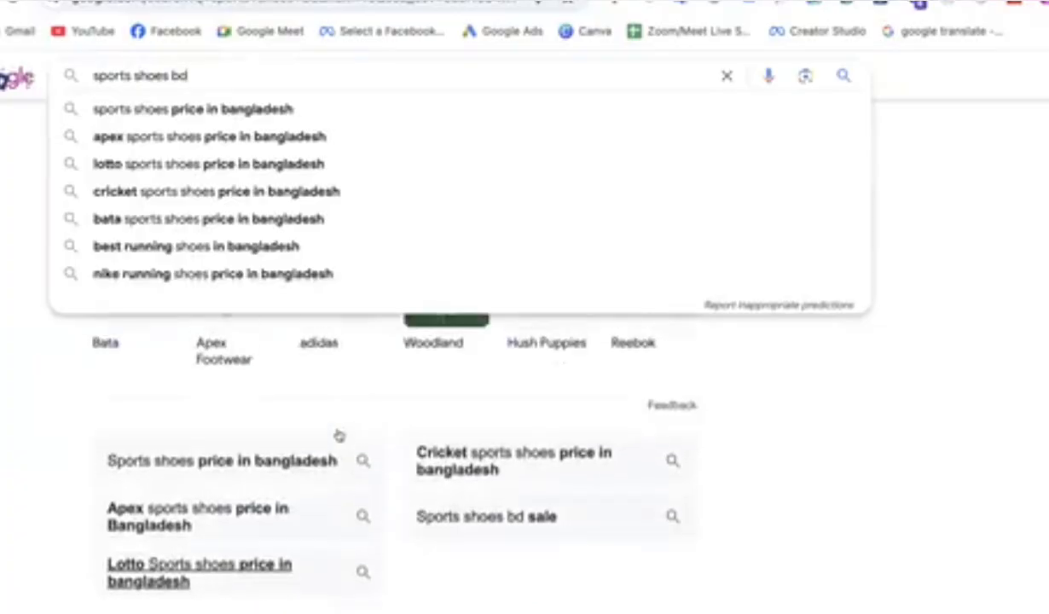
scroll(338, 436, up, 5)
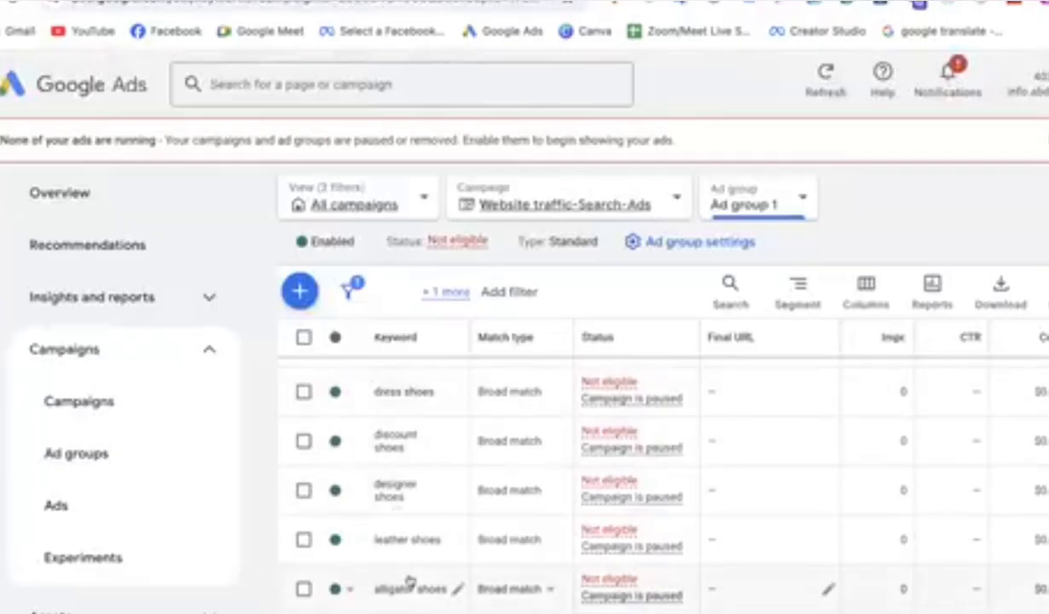
scroll(410, 580, down, 1)
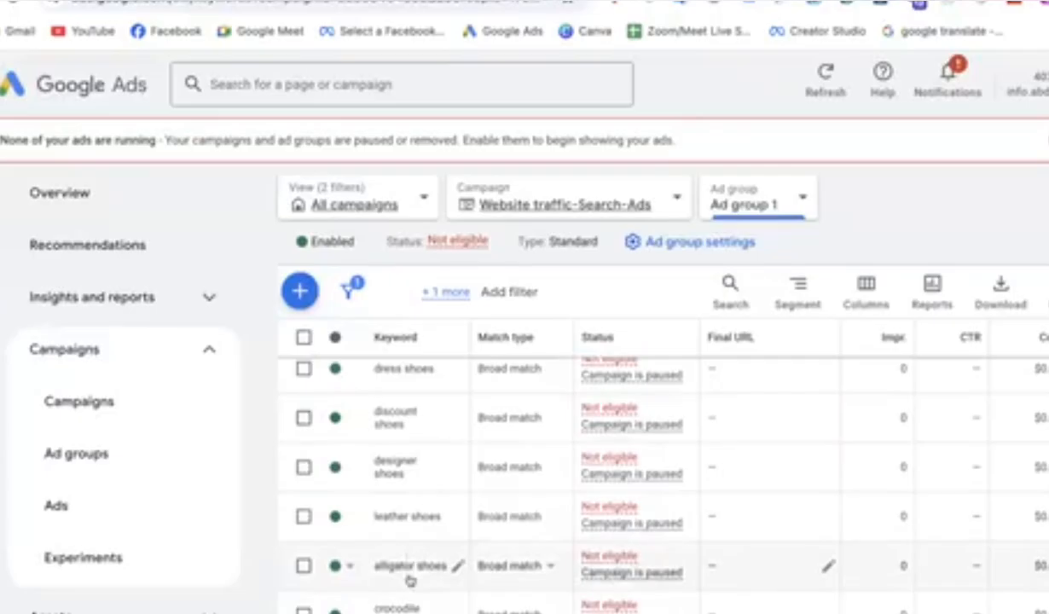
scroll(410, 581, up, 3)
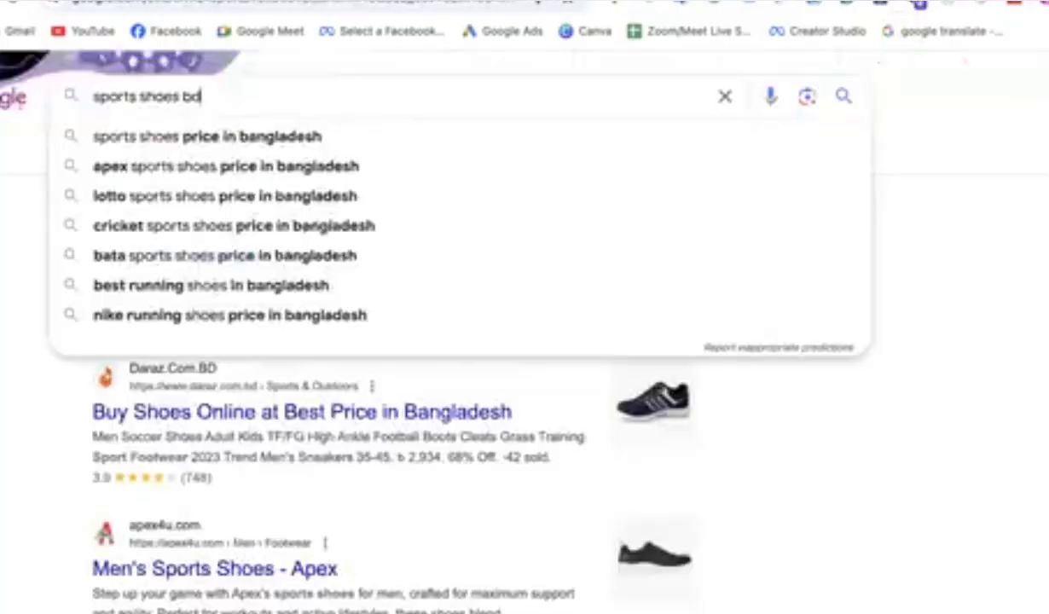
Step: Rerun the "sports shoes bd" search, open the Daraz result, return to the results and look through the listed shops
key(Return)
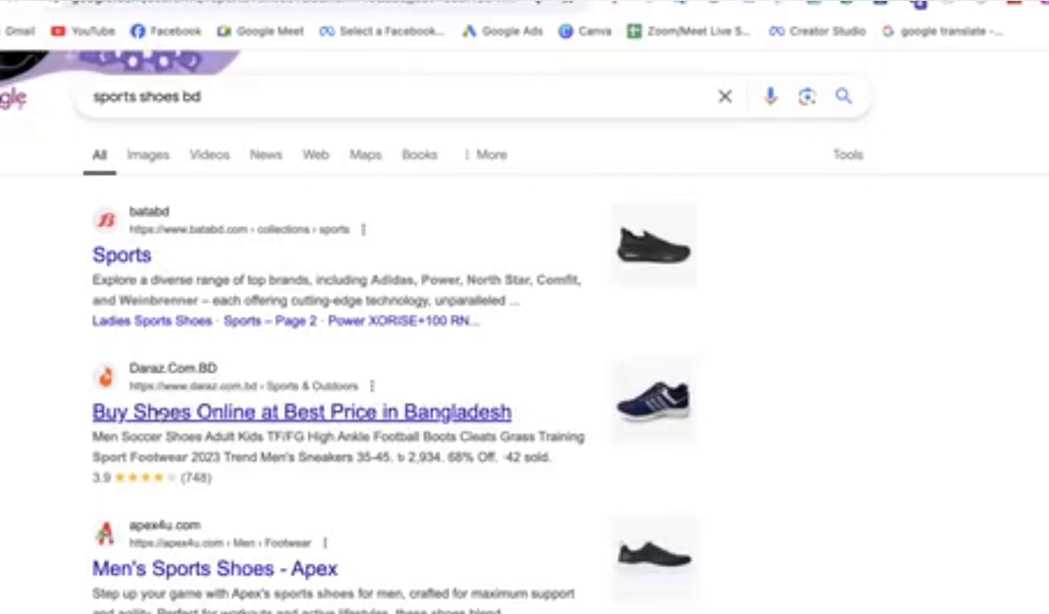
click(160, 414)
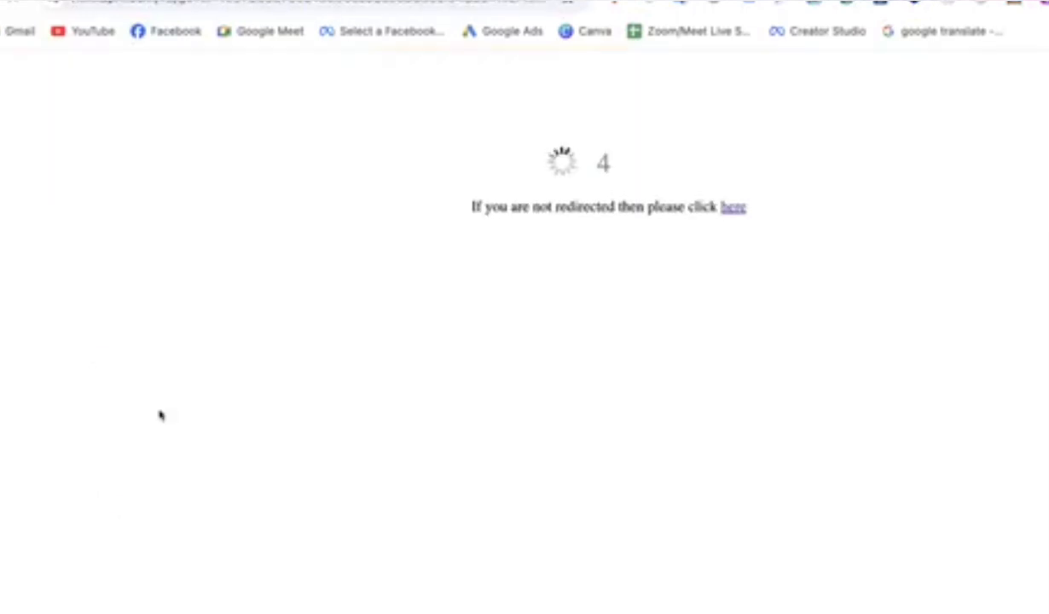
click(2, 1)
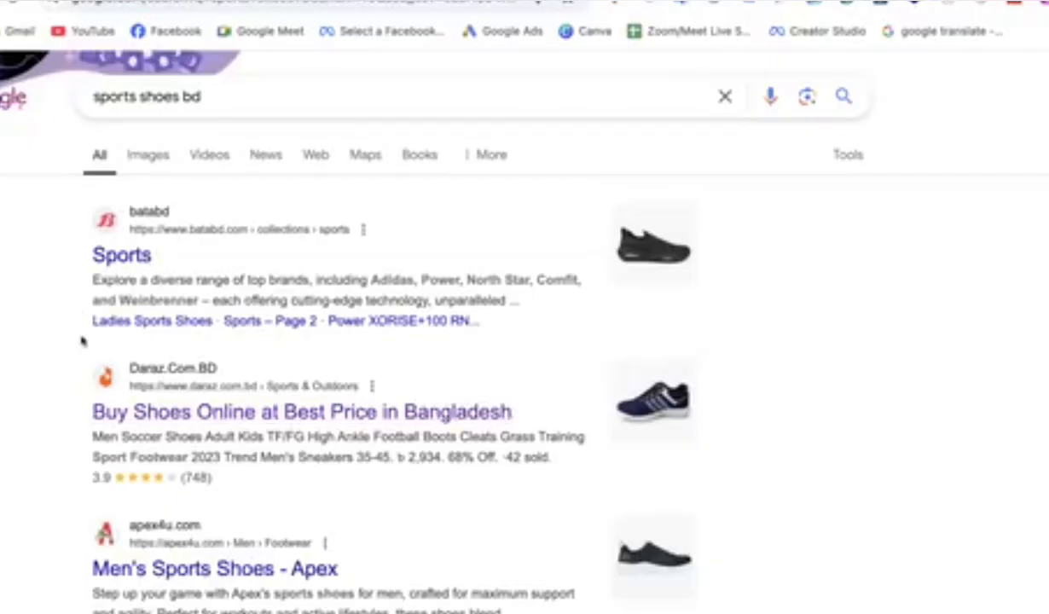
scroll(83, 341, down, 3)
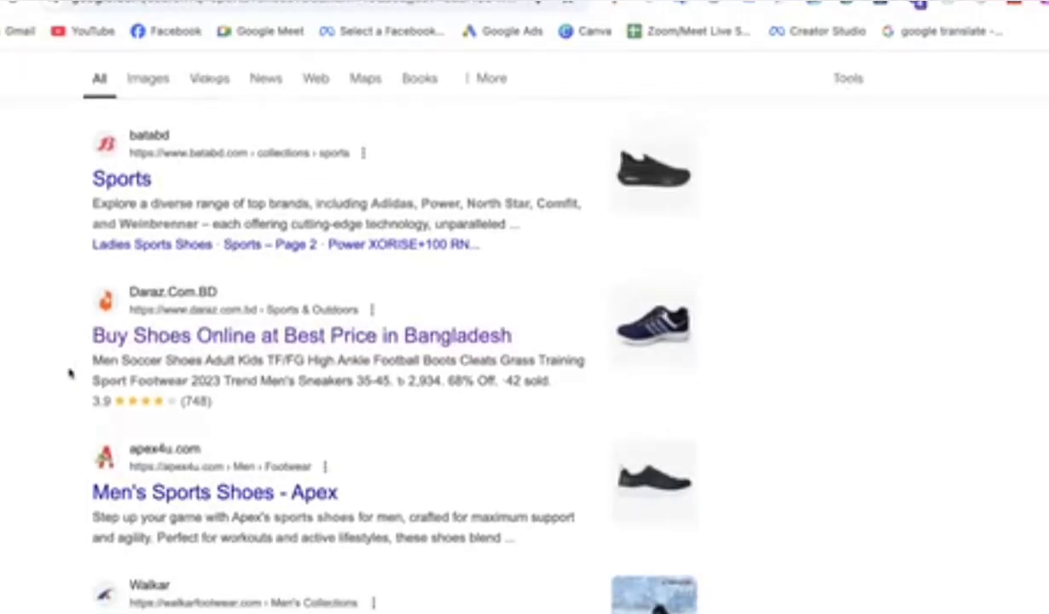
scroll(71, 371, down, 6)
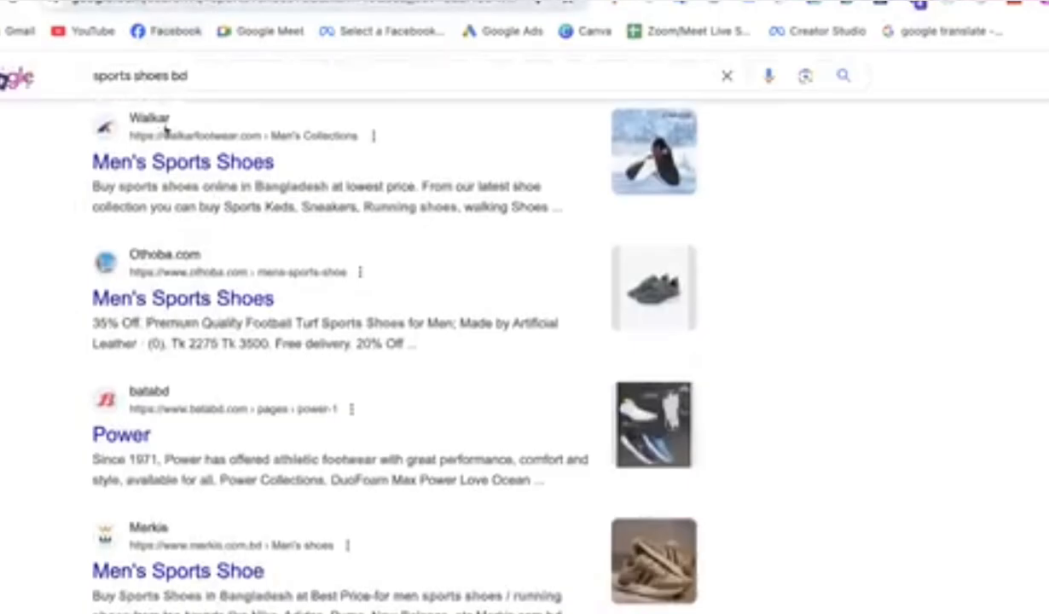
scroll(99, 317, up, 8)
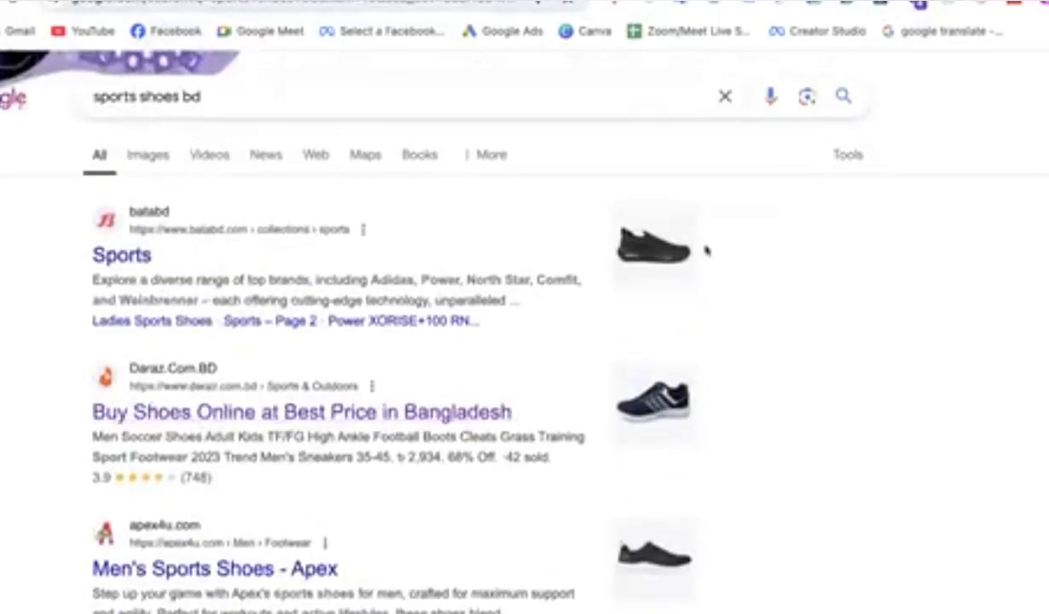
Step: Return to Google Ads and review Ad group 1's full search keyword list, from "men shoes" to "crocodile wear shoes"
key(ctrl+Tab)
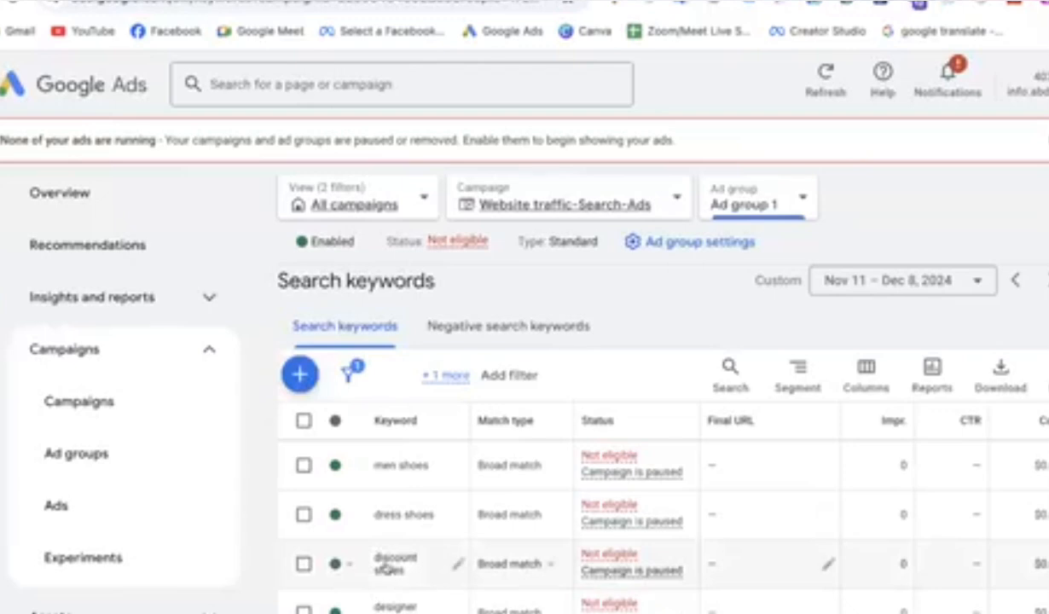
scroll(385, 567, down, 1)
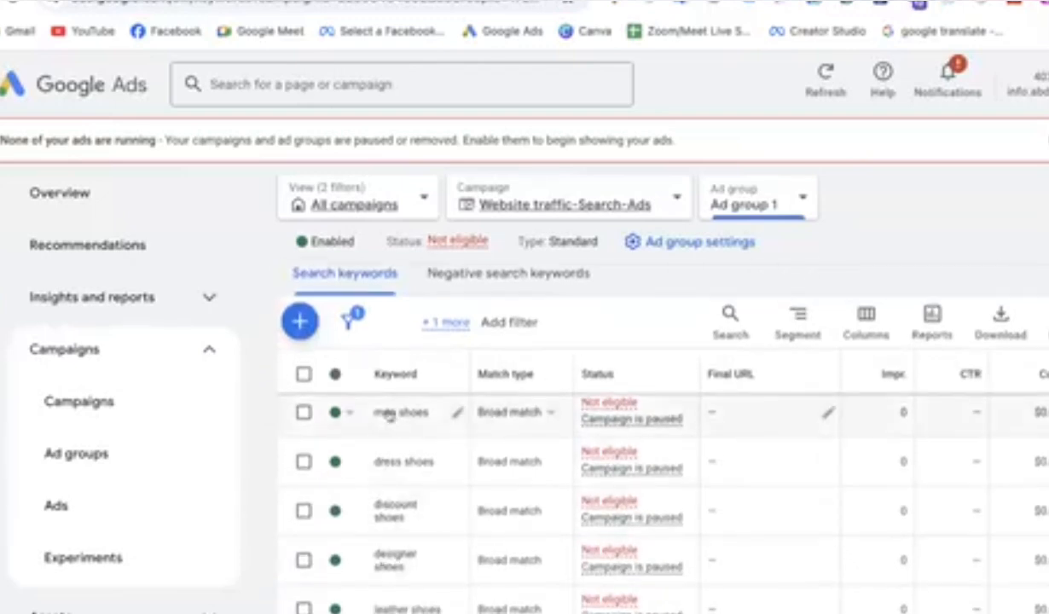
scroll(400, 557, down, 2)
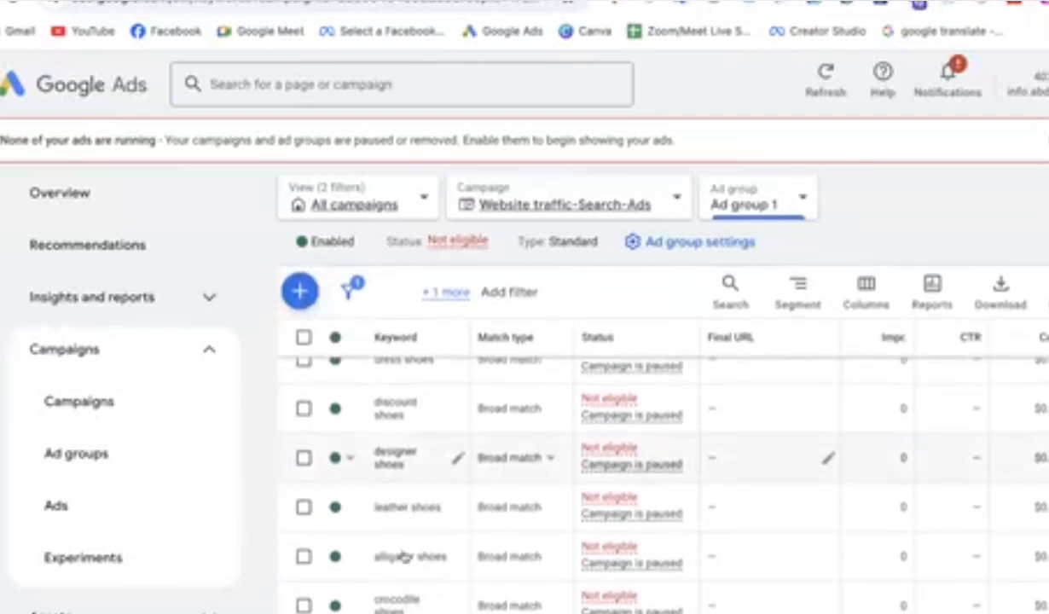
scroll(404, 557, down, 3)
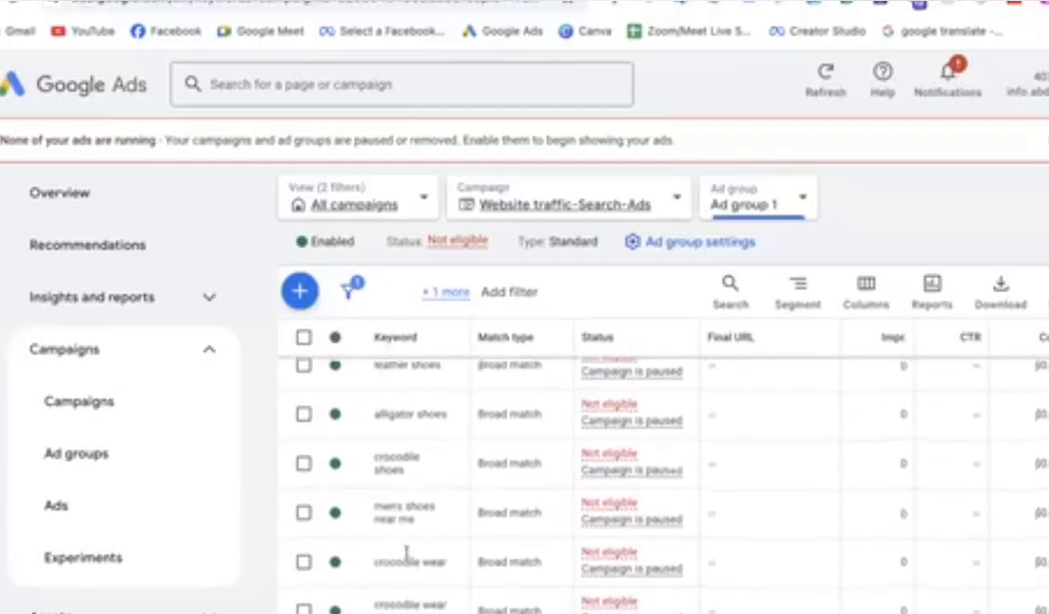
scroll(406, 554, up, 5)
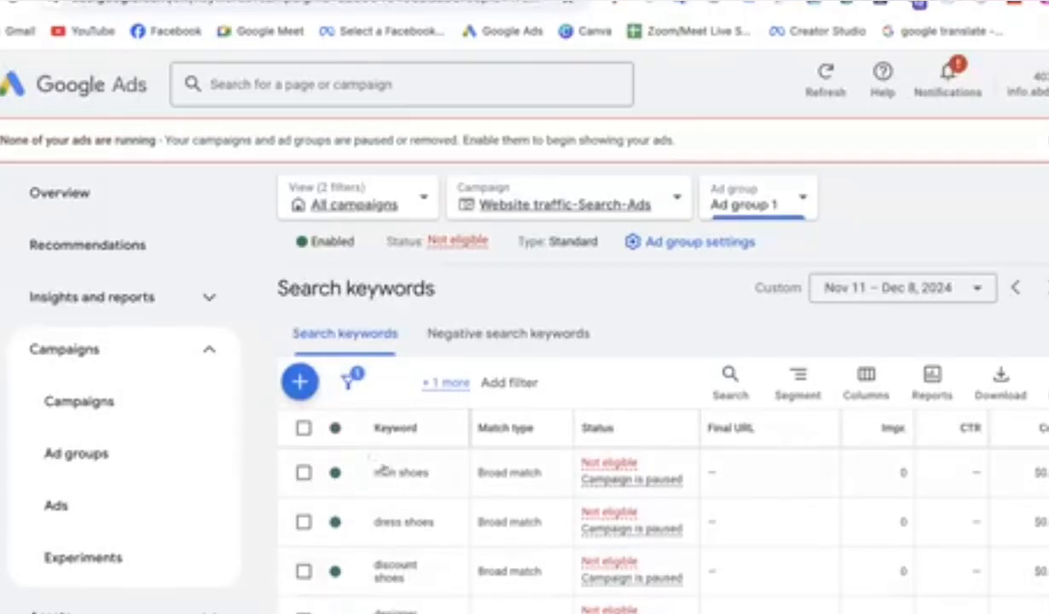
scroll(398, 554, down, 10)
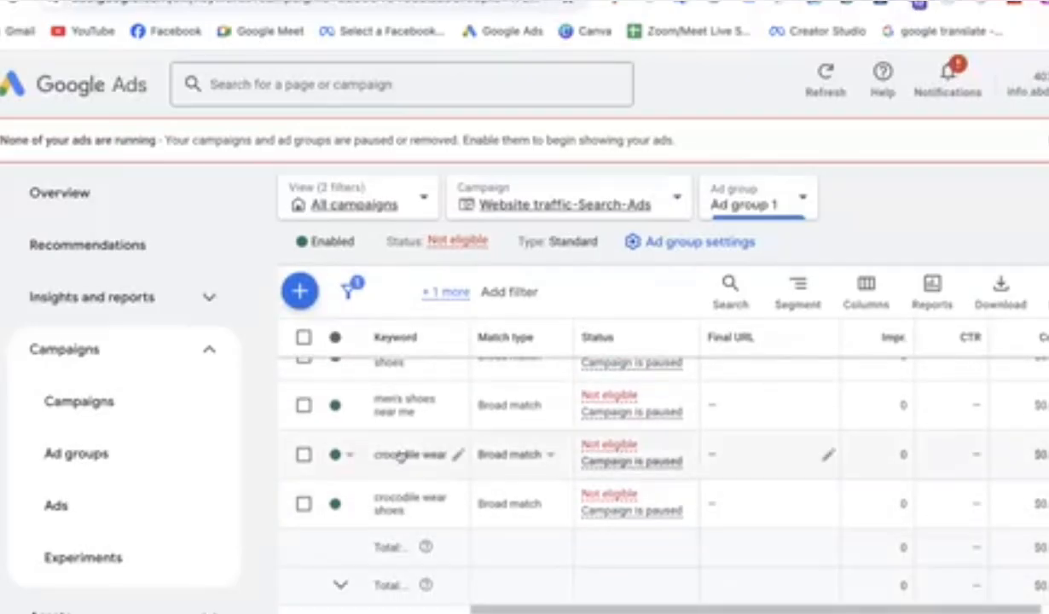
scroll(400, 456, up, 10)
scroll(400, 456, down, 6)
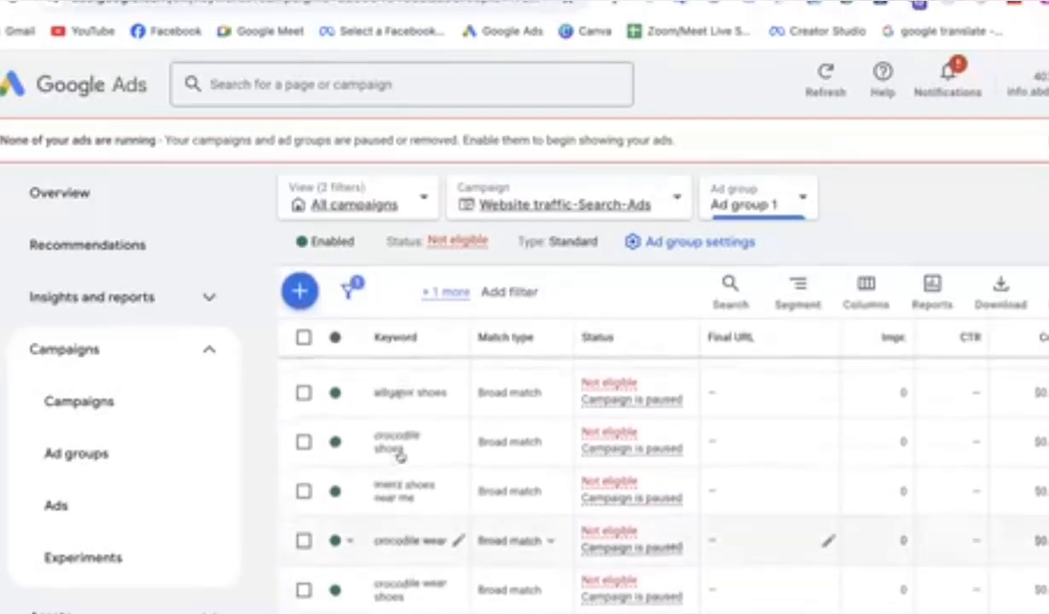
scroll(400, 456, down, 2)
scroll(400, 456, up, 5)
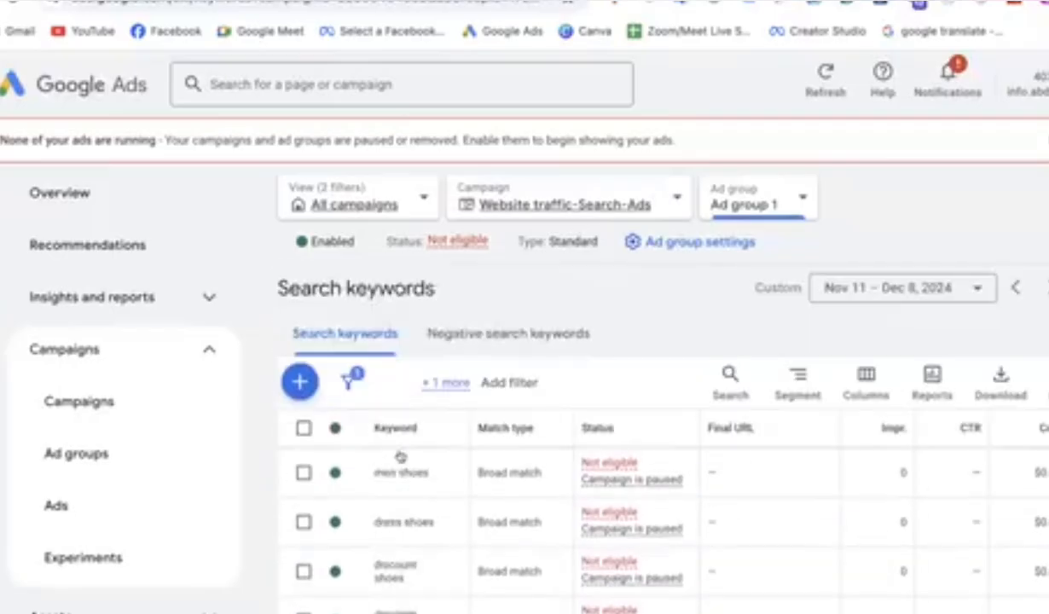
scroll(400, 456, down, 5)
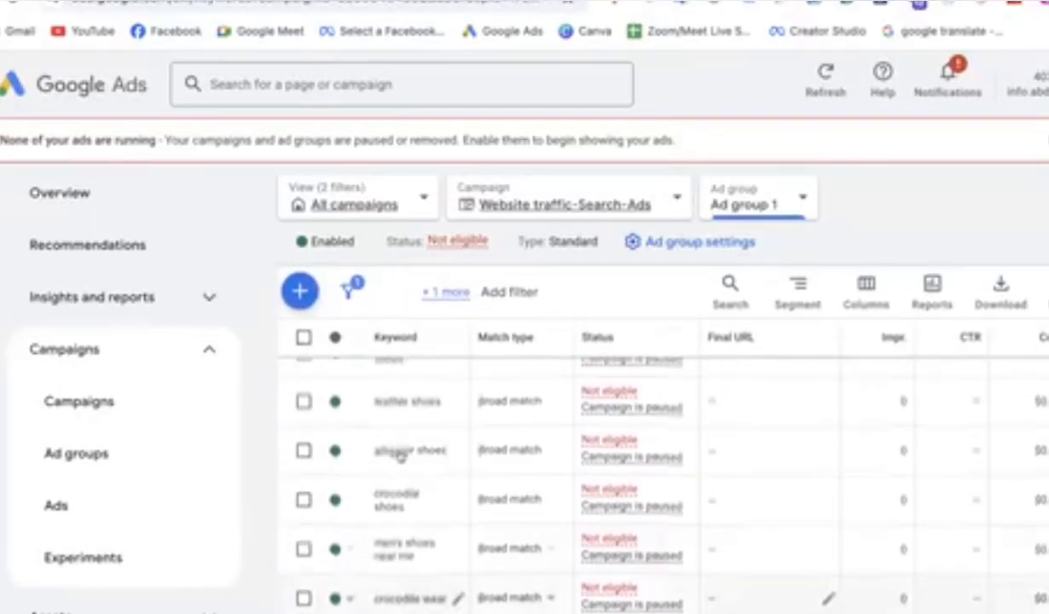
scroll(400, 456, up, 5)
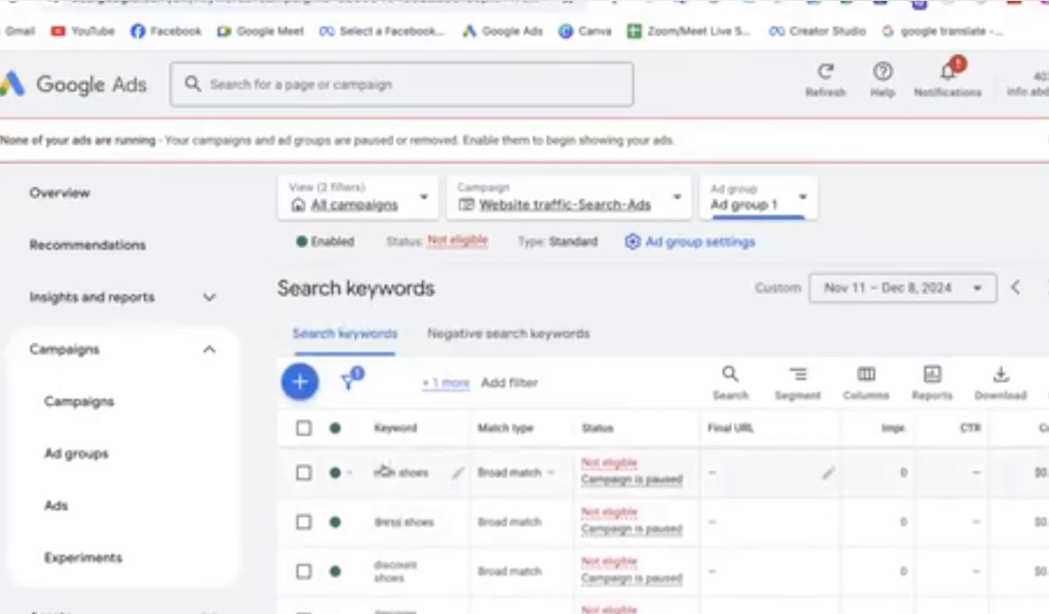
scroll(394, 546, down, 4)
scroll(394, 546, down, 3)
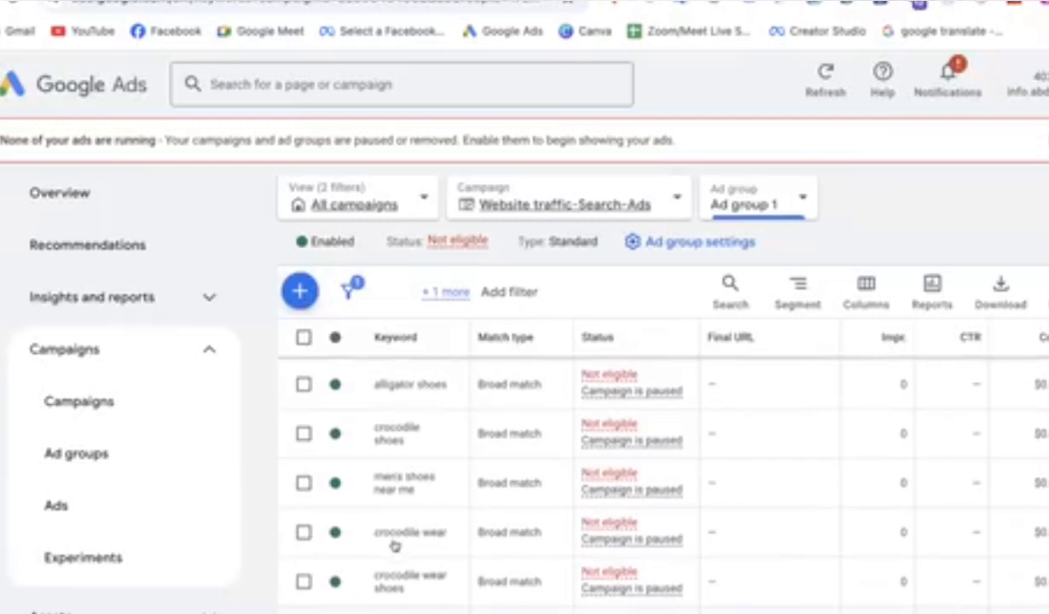
scroll(394, 546, up, 5)
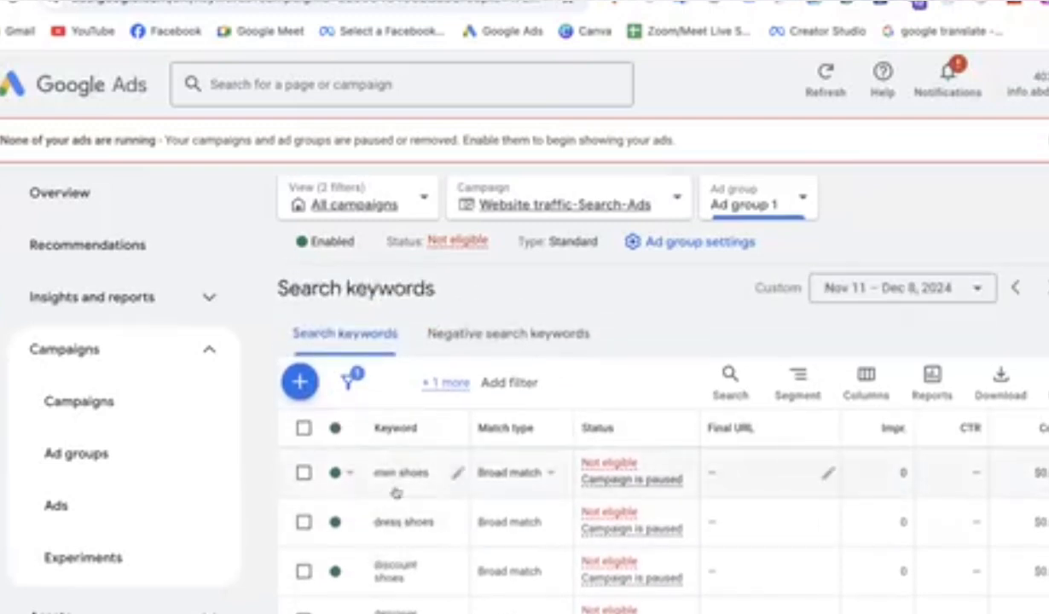
scroll(398, 542, down, 6)
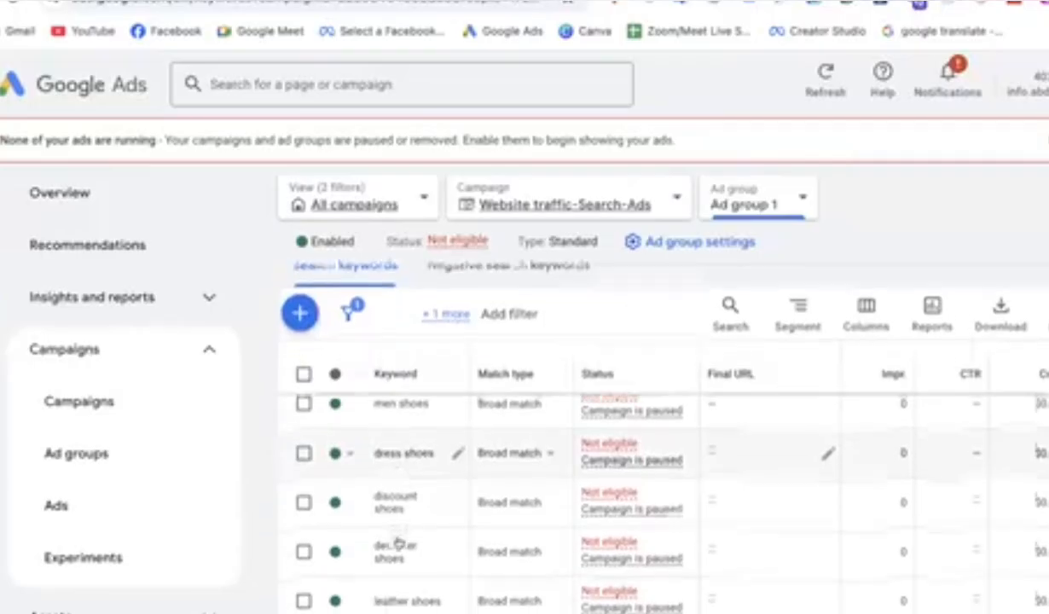
scroll(392, 524, down, 2)
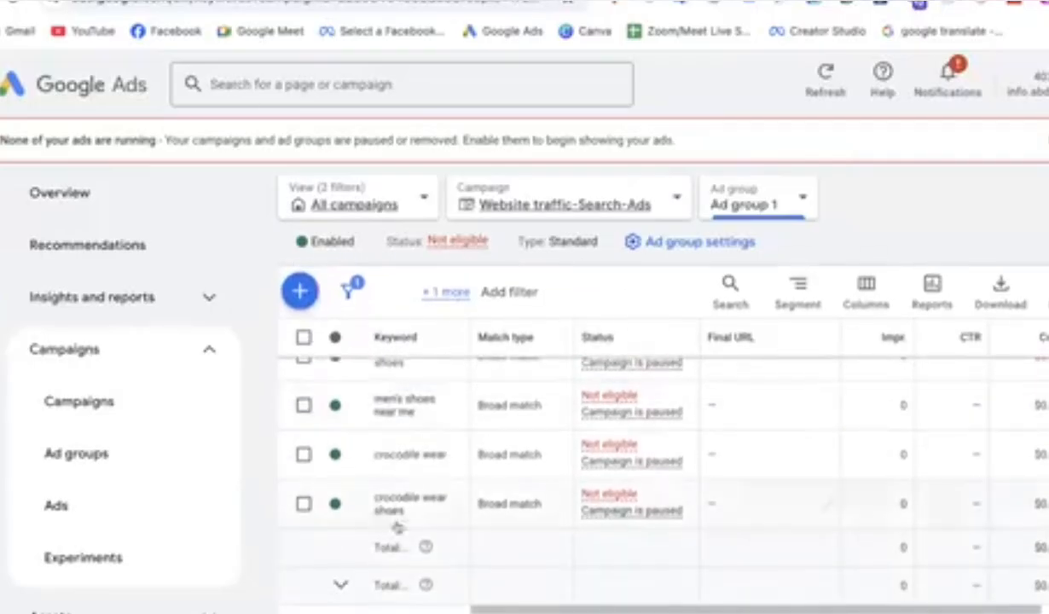
Step: Go through Ad group 1's search keywords repeatedly, from "men shoes" to "crocodile wear shoes", examining the shoe-related phrases and their match types
scroll(388, 533, up, 5)
scroll(388, 511, up, 3)
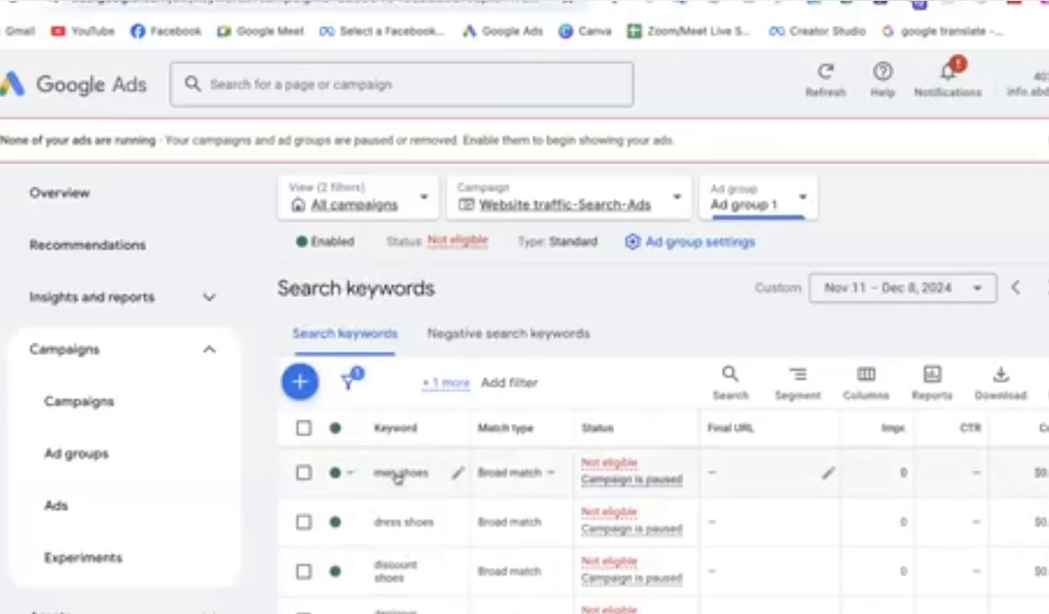
scroll(397, 477, down, 1)
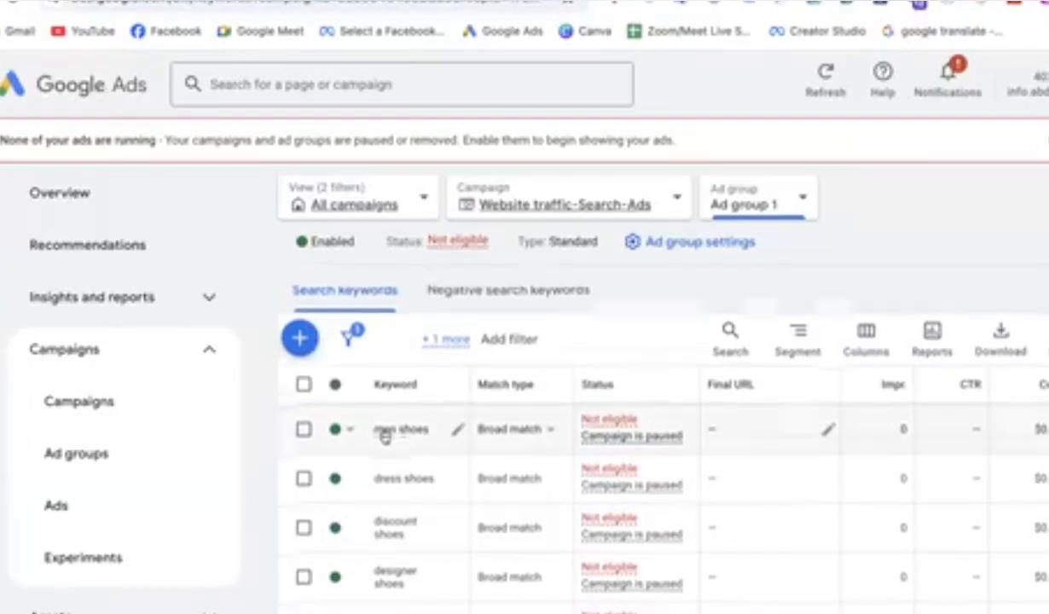
scroll(384, 437, down, 1)
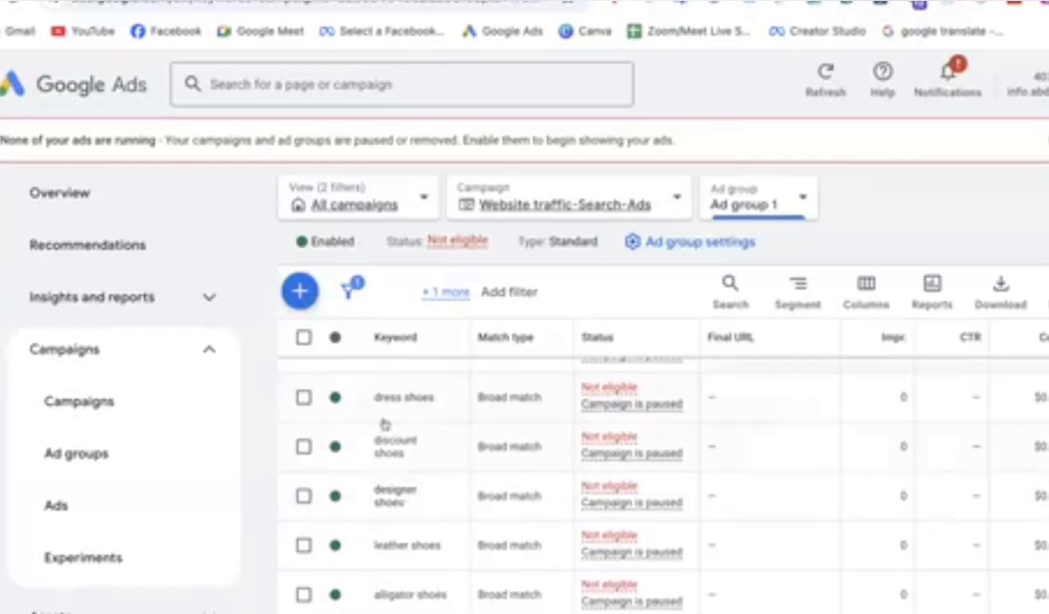
scroll(394, 469, up, 3)
scroll(396, 468, down, 1)
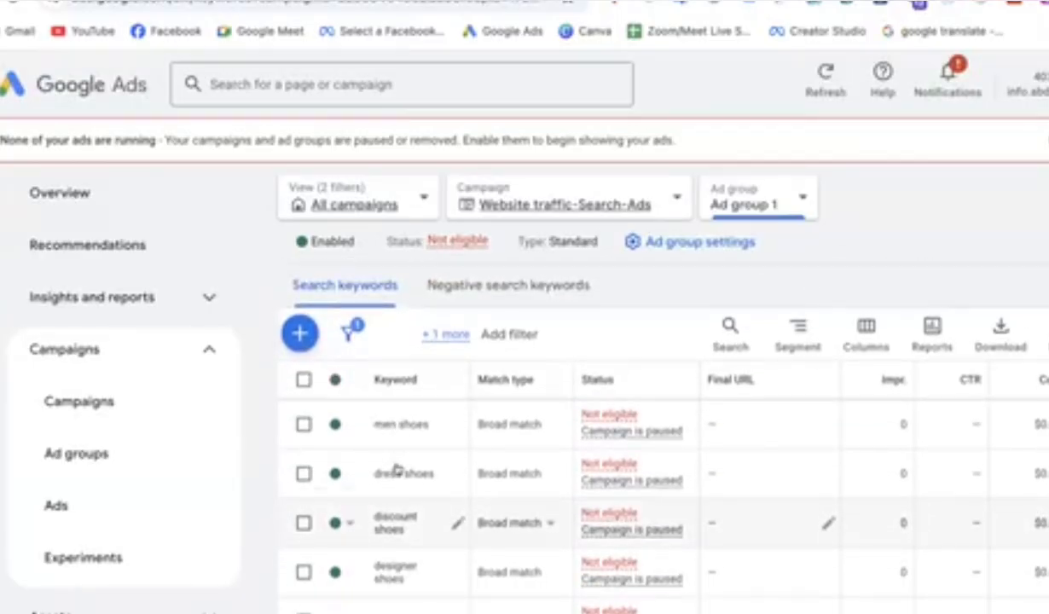
scroll(392, 520, down, 3)
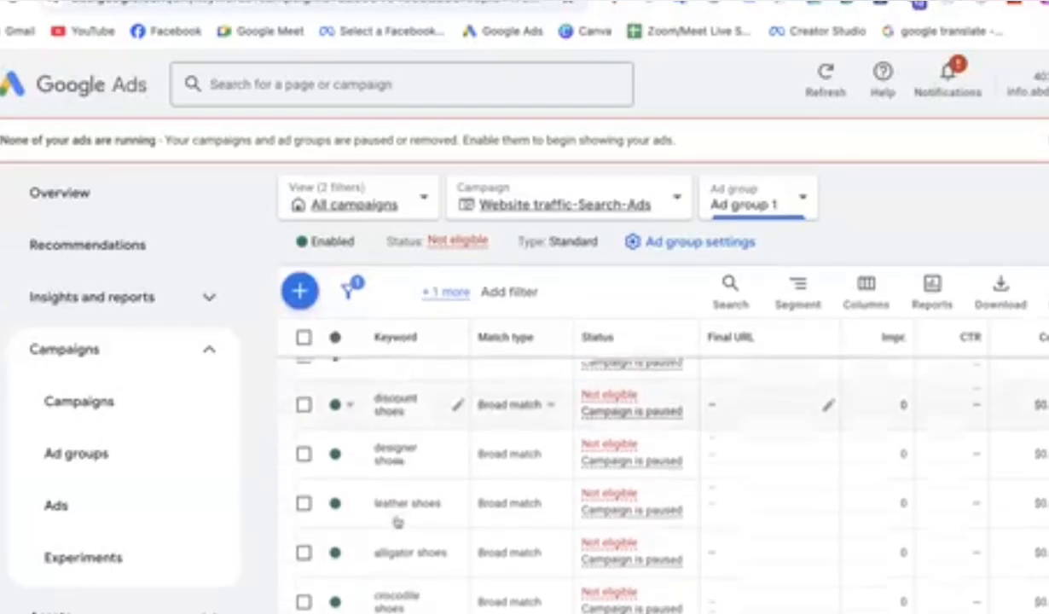
scroll(395, 477, up, 5)
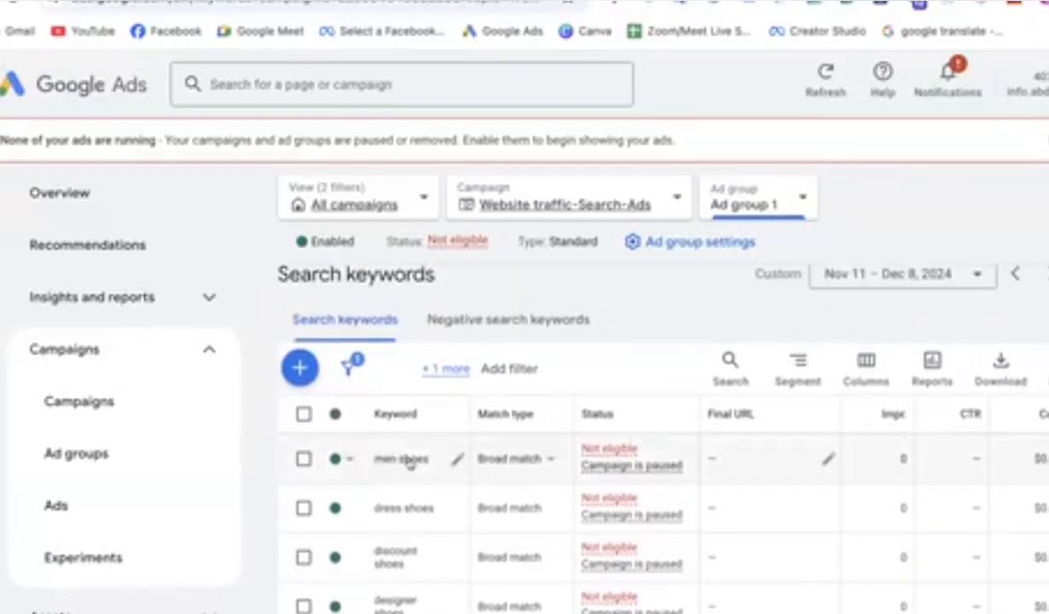
scroll(409, 462, down, 3)
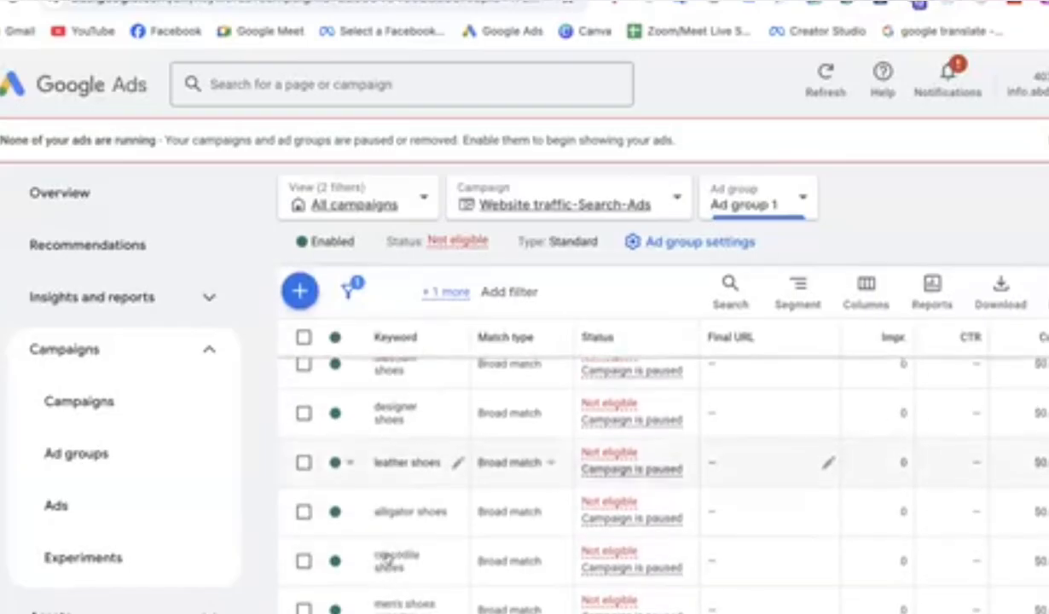
scroll(385, 559, down, 3)
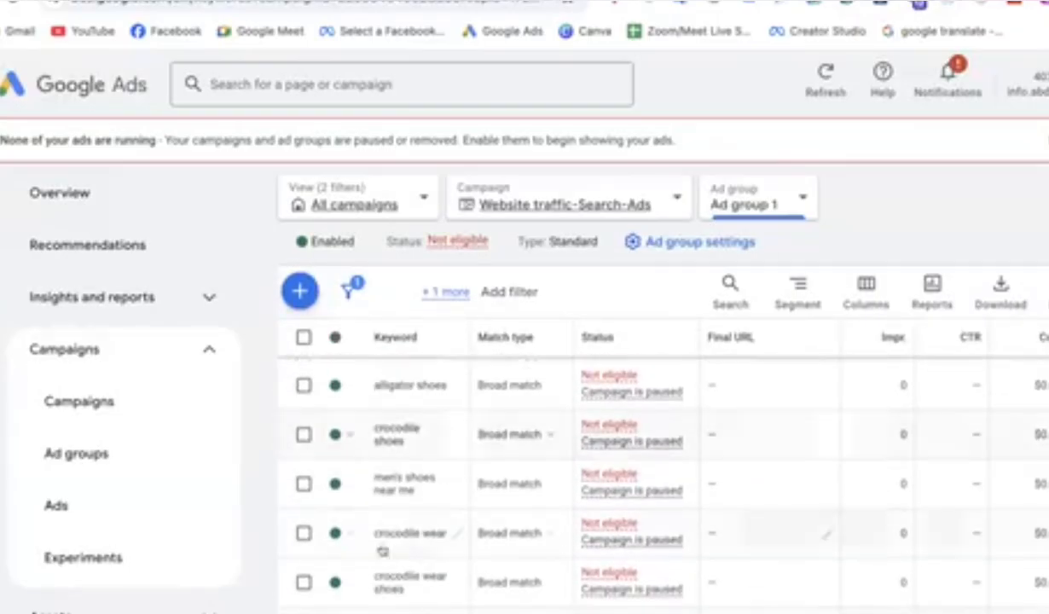
scroll(402, 537, up, 5)
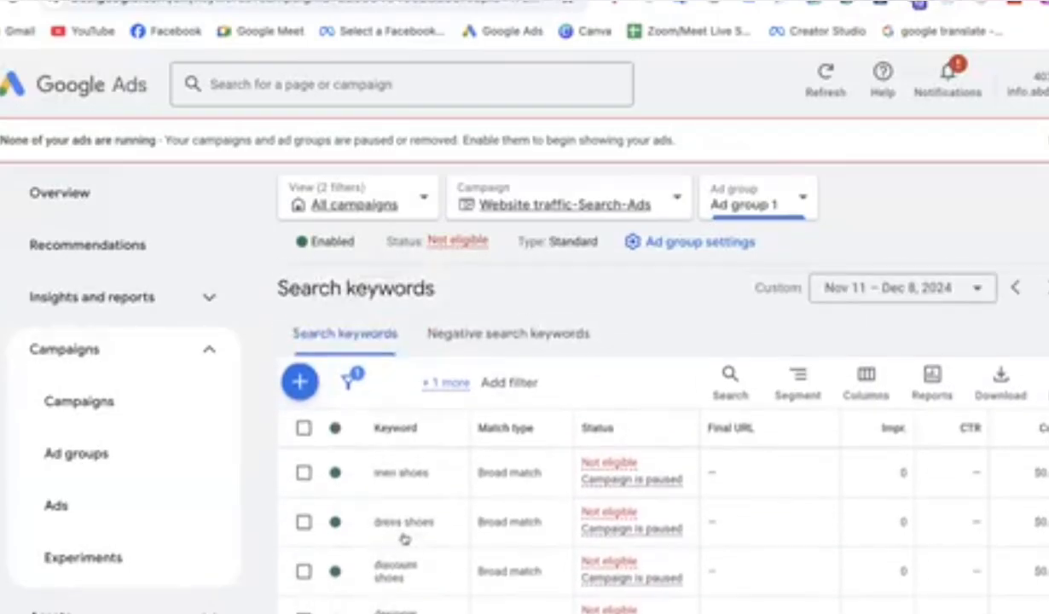
scroll(404, 538, down, 3)
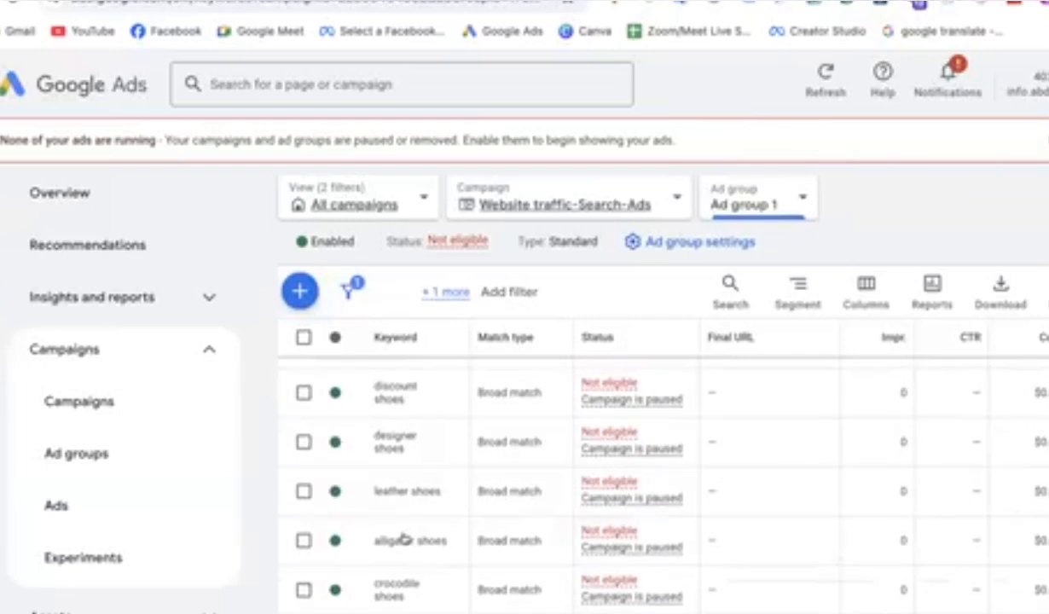
scroll(404, 539, down, 2)
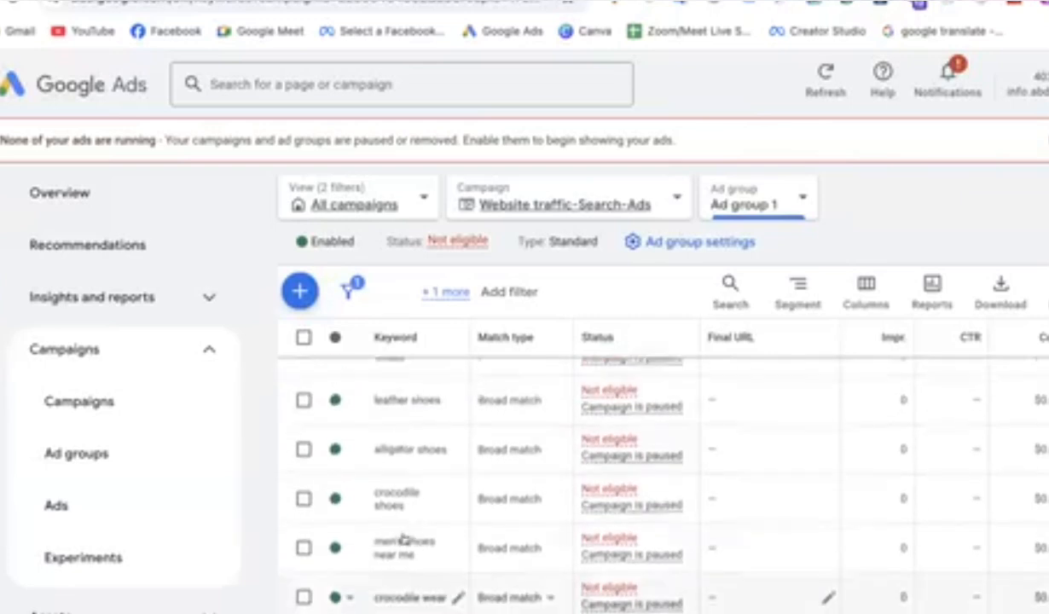
scroll(405, 538, down, 2)
scroll(404, 537, up, 5)
scroll(404, 538, up, 1)
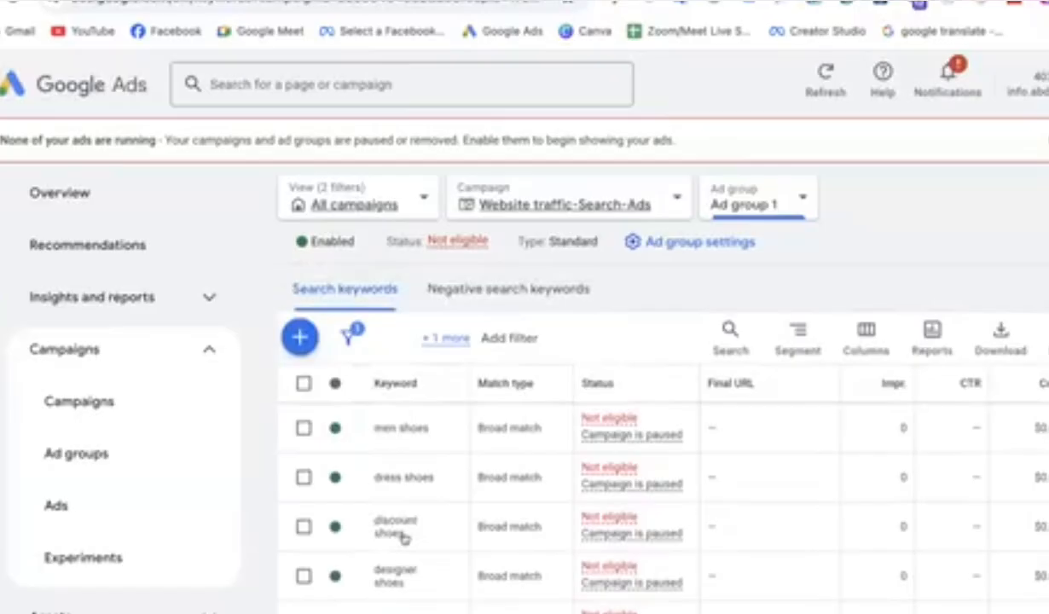
scroll(404, 536, down, 1)
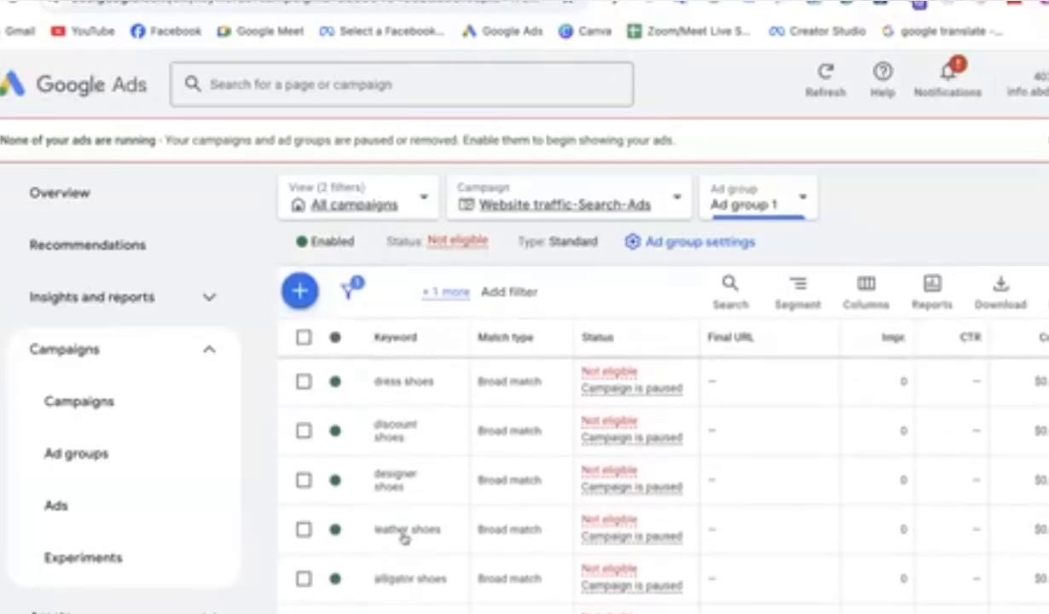
scroll(404, 538, up, 3)
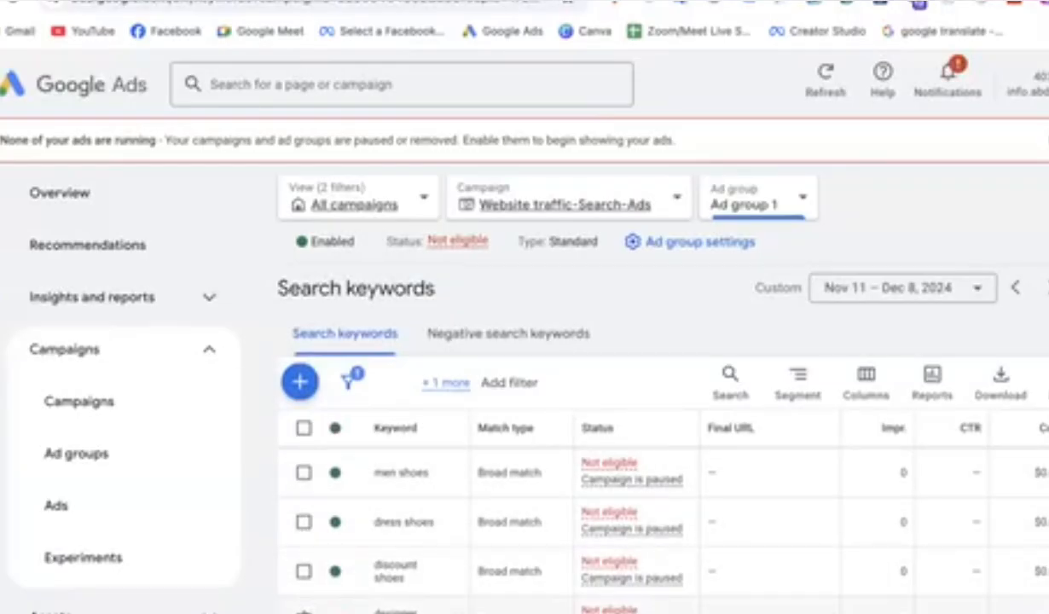
scroll(302, 546, down, 1)
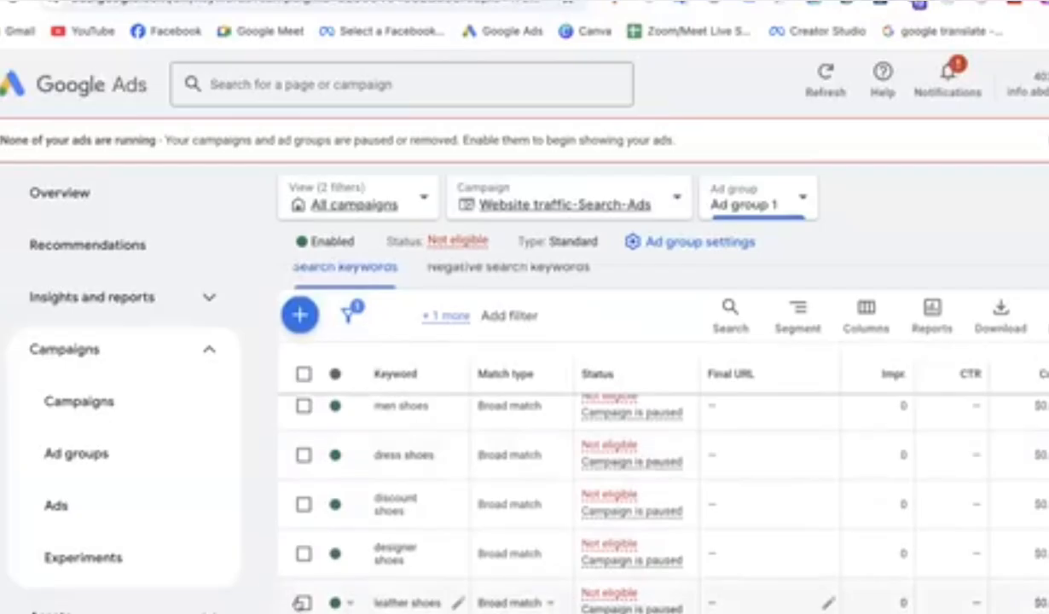
scroll(305, 409, down, 2)
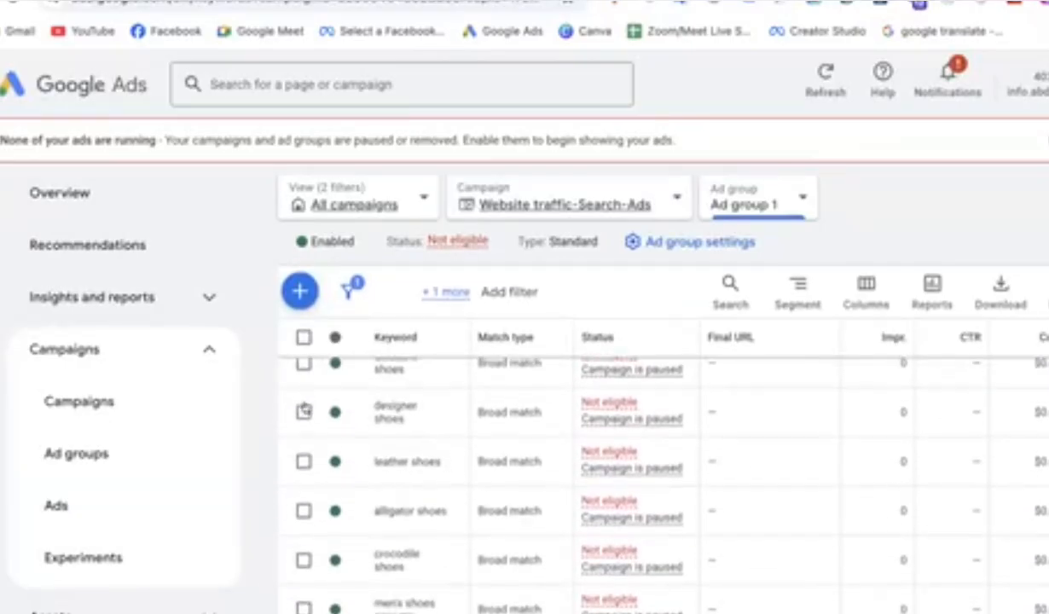
scroll(313, 537, down, 2)
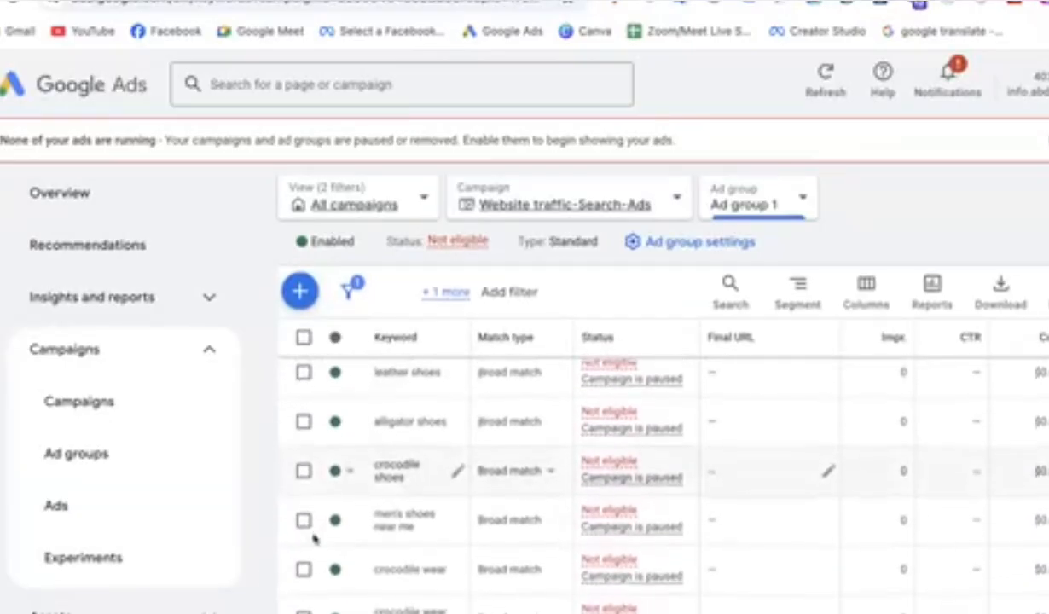
scroll(313, 537, up, 1)
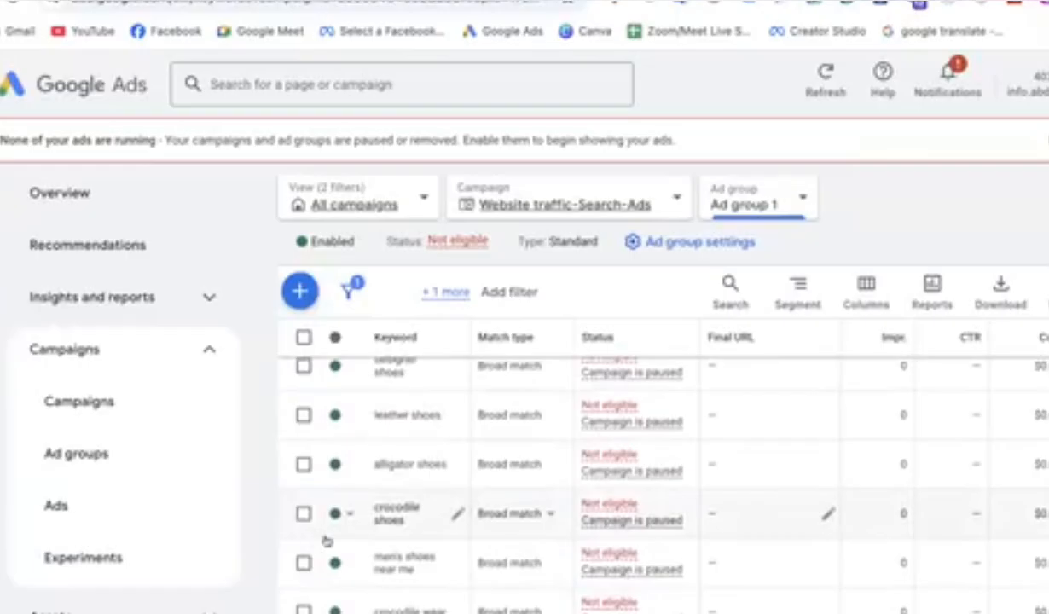
scroll(388, 569, up, 5)
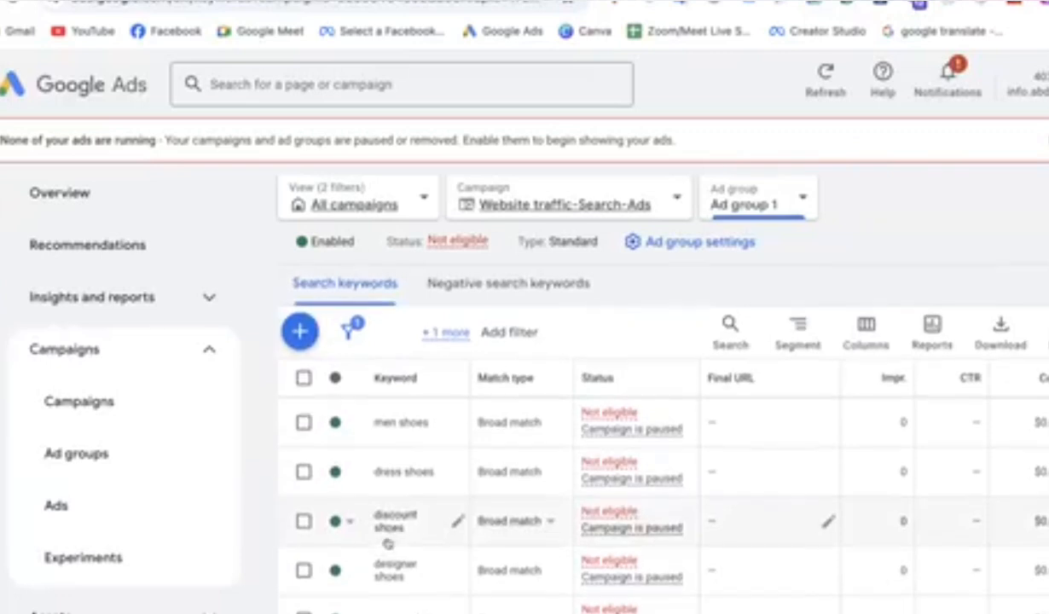
scroll(388, 542, up, 1)
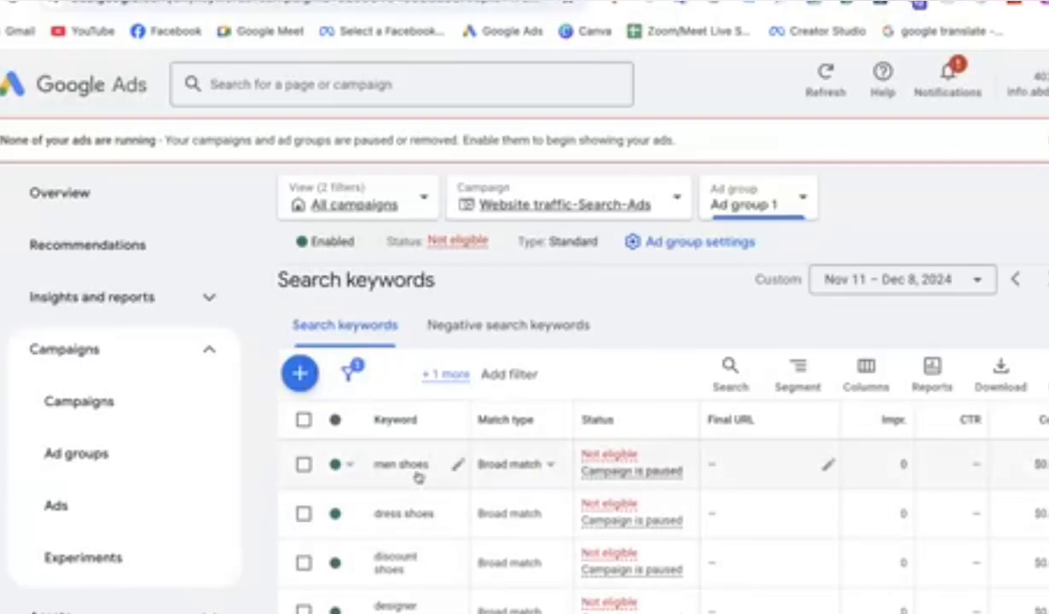
Step: Select the "crocodile wear shoes" keyword at the end of Ad group 1's keyword list
scroll(418, 477, down, 5)
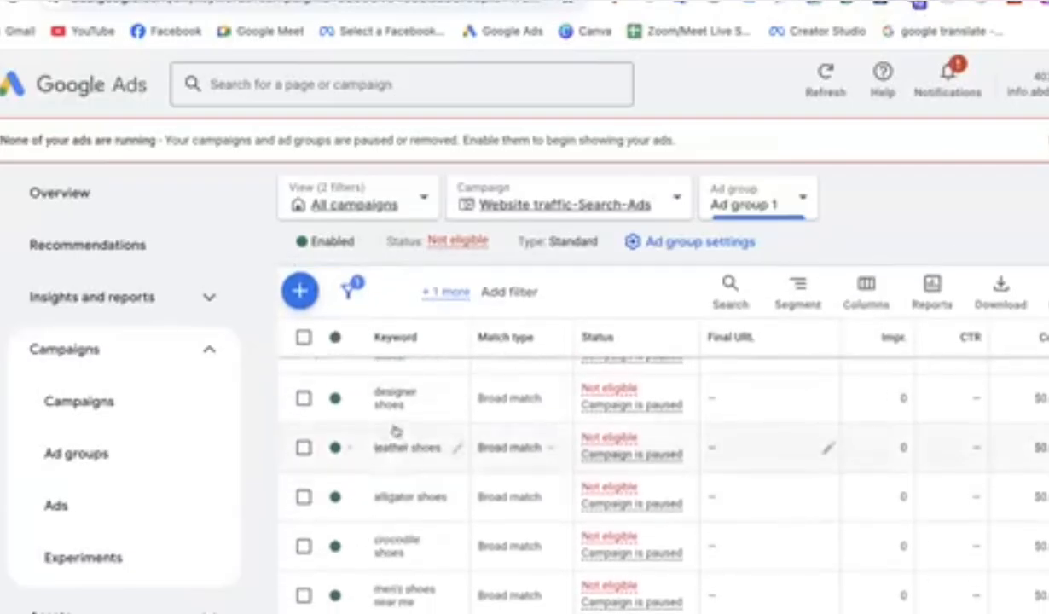
scroll(399, 565, down, 1)
click(304, 603)
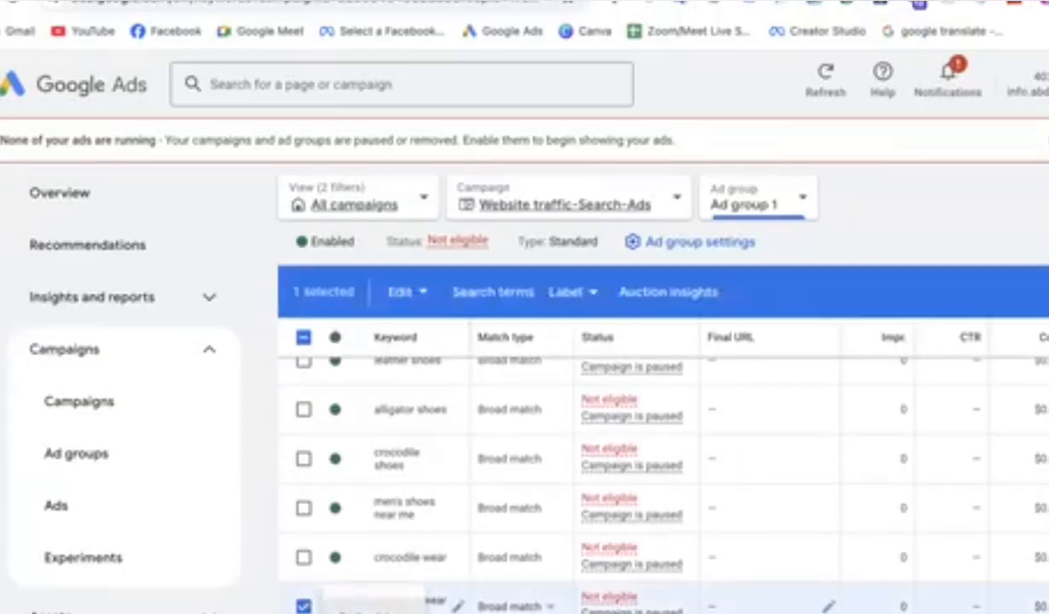
Step: Open the campaigns list and inspect the status options for the Website traffic-Search-Ads campaign, leaving its status as it is
click(128, 397)
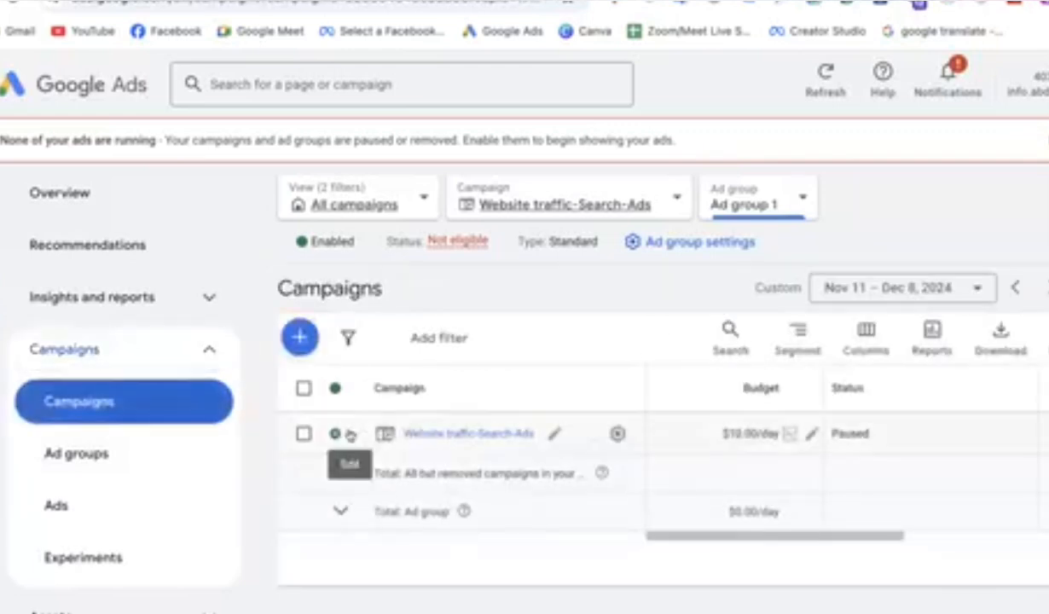
click(336, 433)
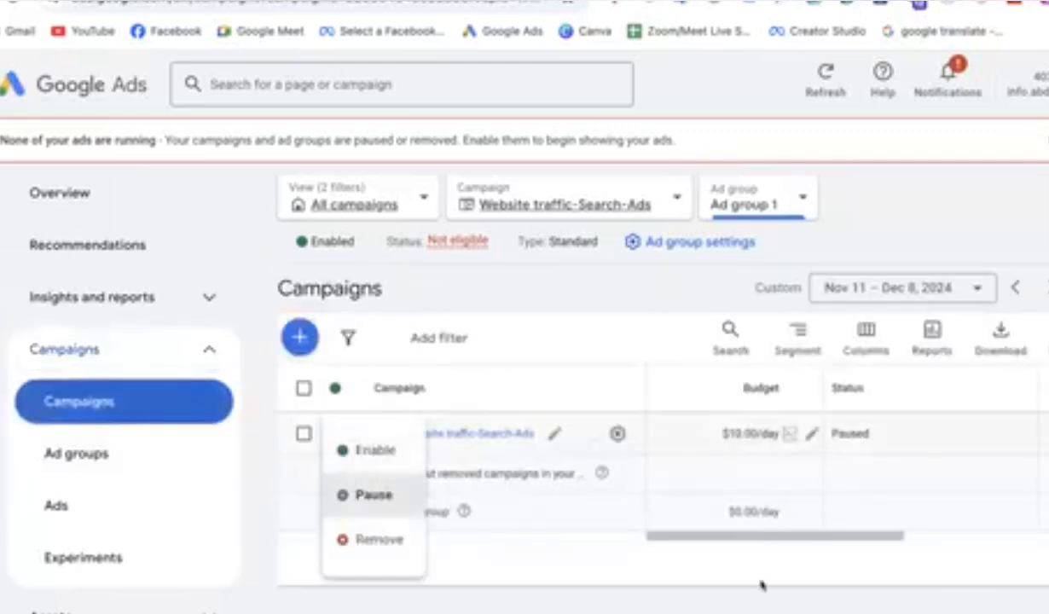
click(511, 562)
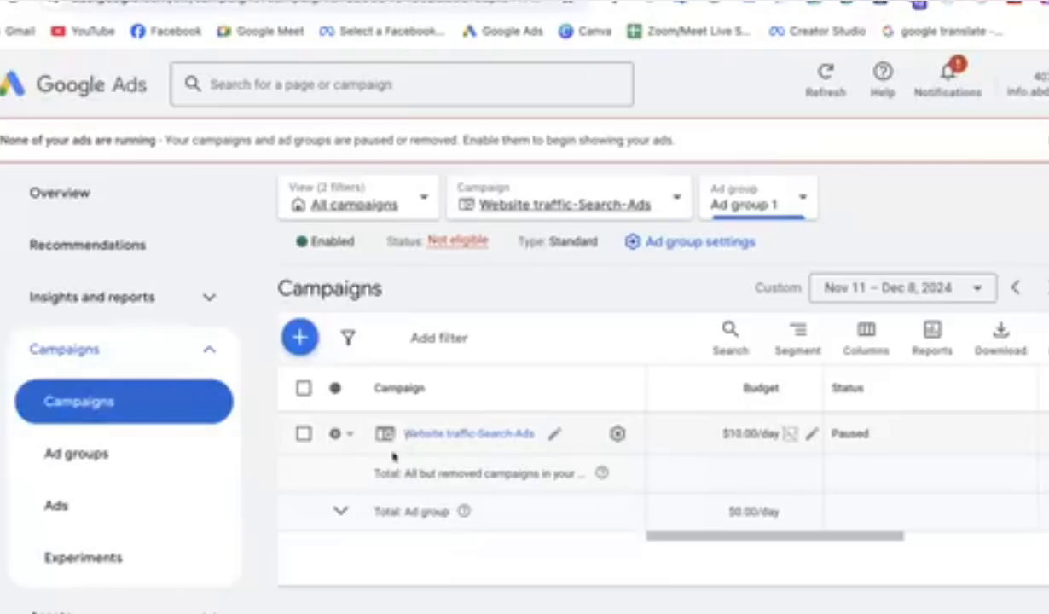
Step: Open the Website traffic-Search-Ads campaign's ad groups and inspect Ad group 1's status options without choosing one
click(415, 434)
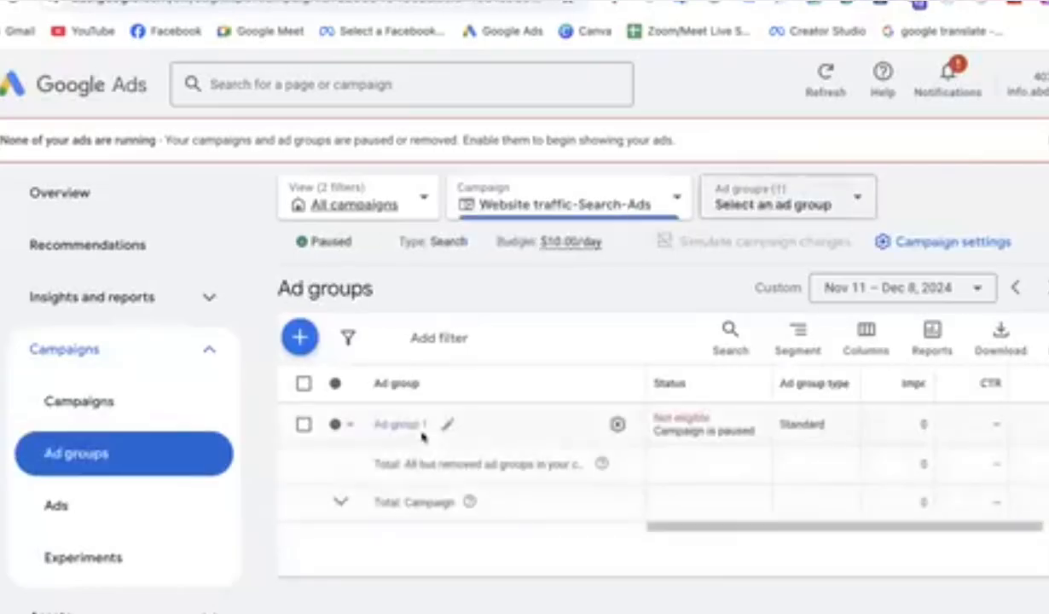
click(341, 424)
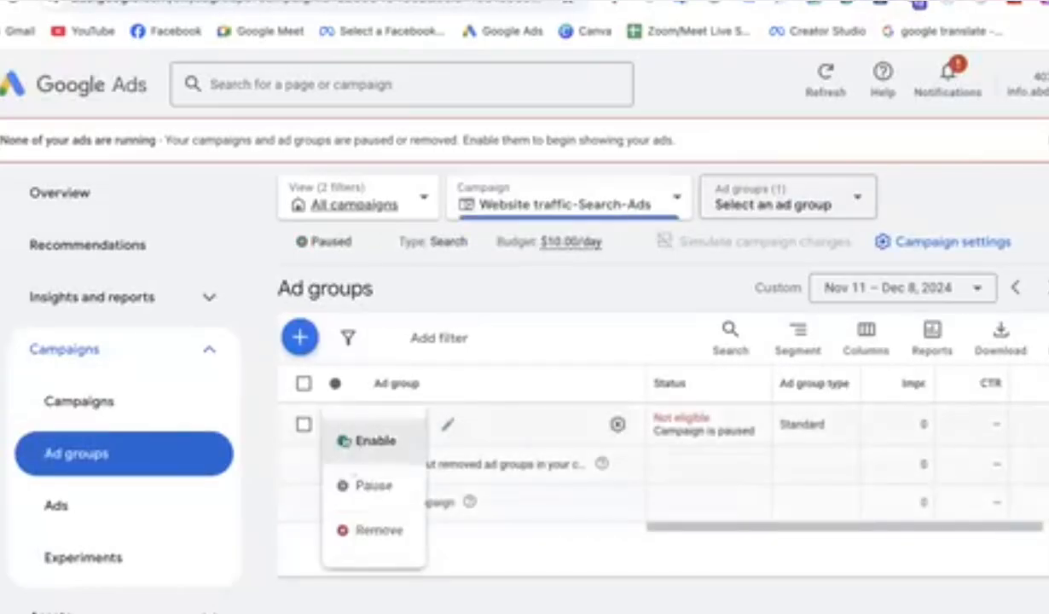
click(456, 548)
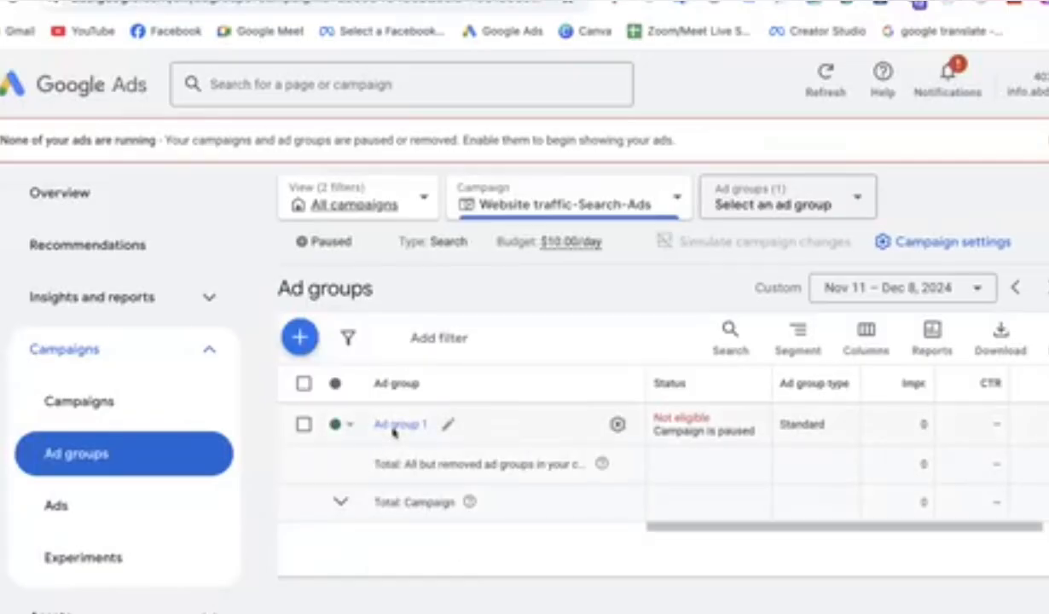
Step: Open Ad group 1 and look over its search keywords, ending back at the start of the list
click(380, 424)
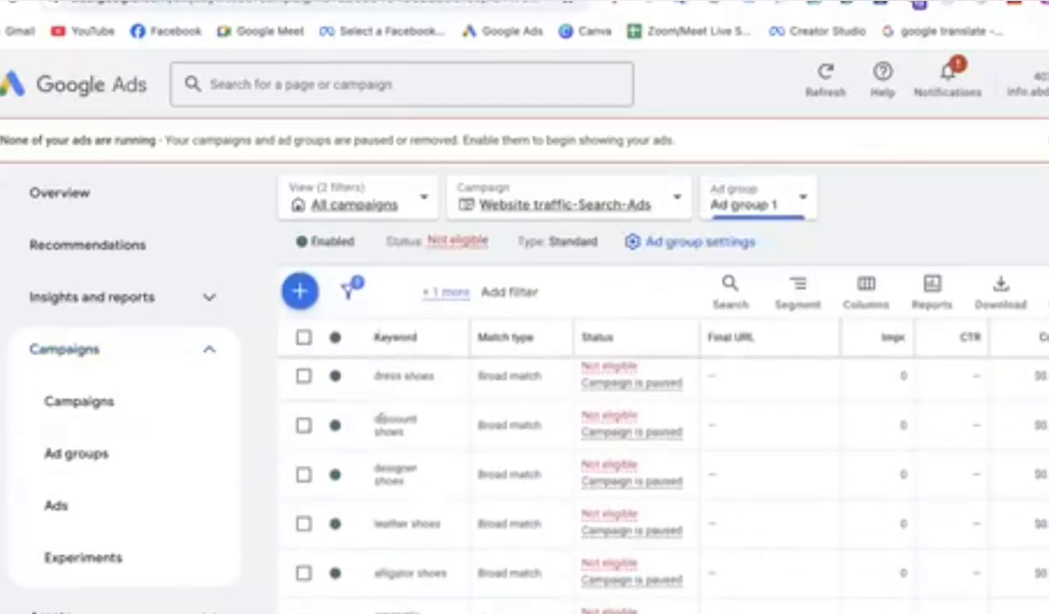
scroll(381, 422, down, 3)
scroll(381, 418, up, 5)
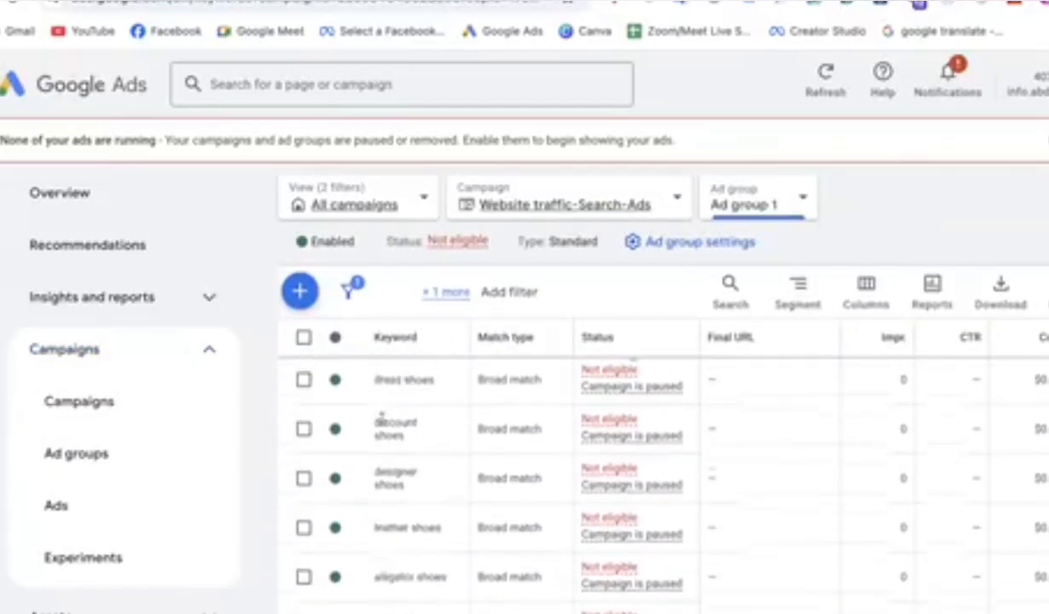
scroll(381, 422, up, 2)
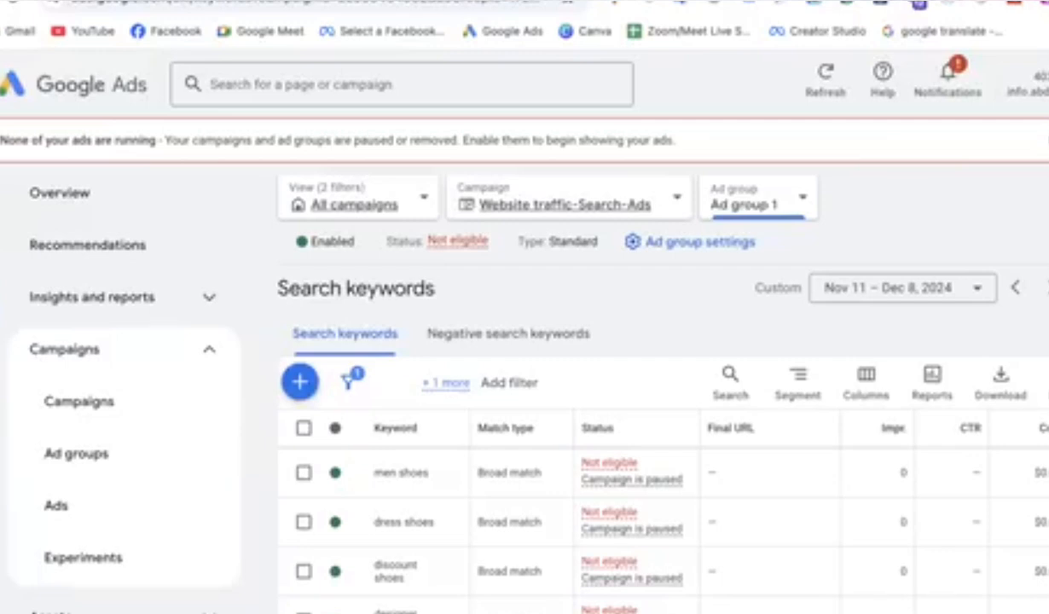
Step: Return to the campaign's ad groups, reopen Ad group 1 and read its keywords through "men's shoes near me"
click(76, 454)
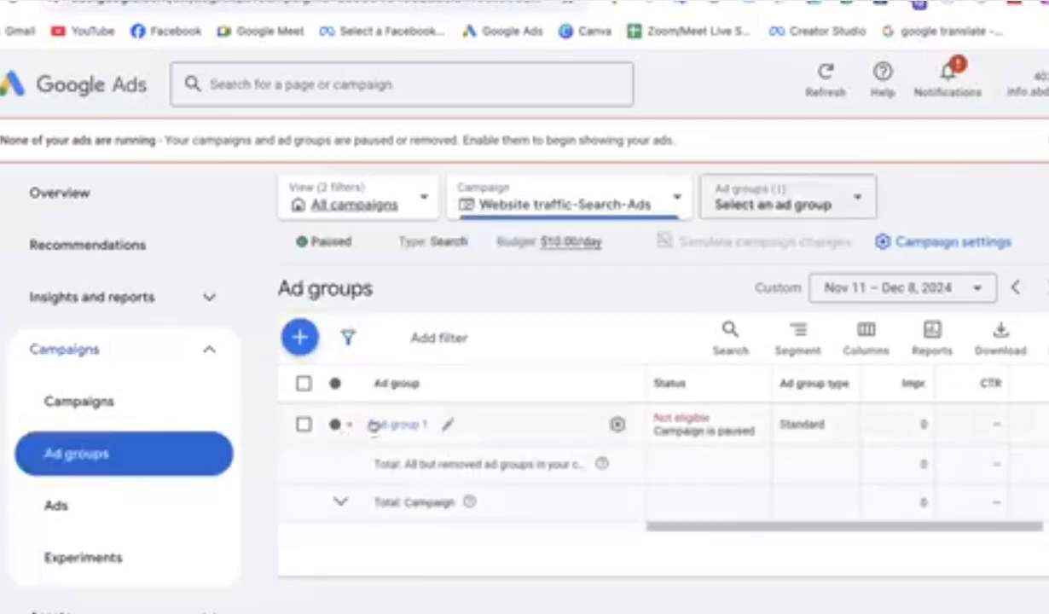
click(382, 424)
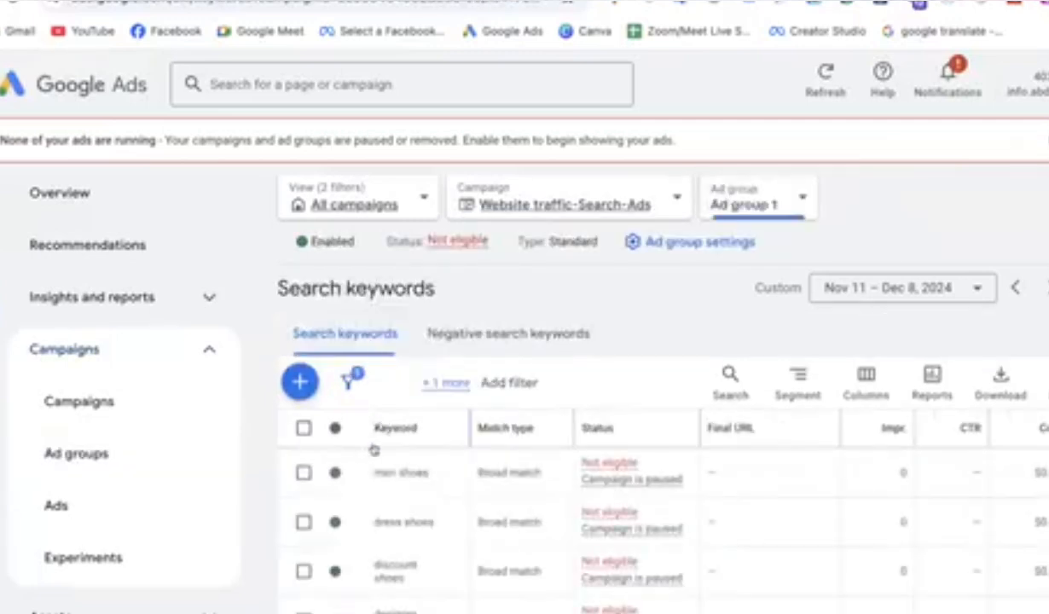
scroll(388, 537, down, 1)
scroll(388, 537, down, 1)
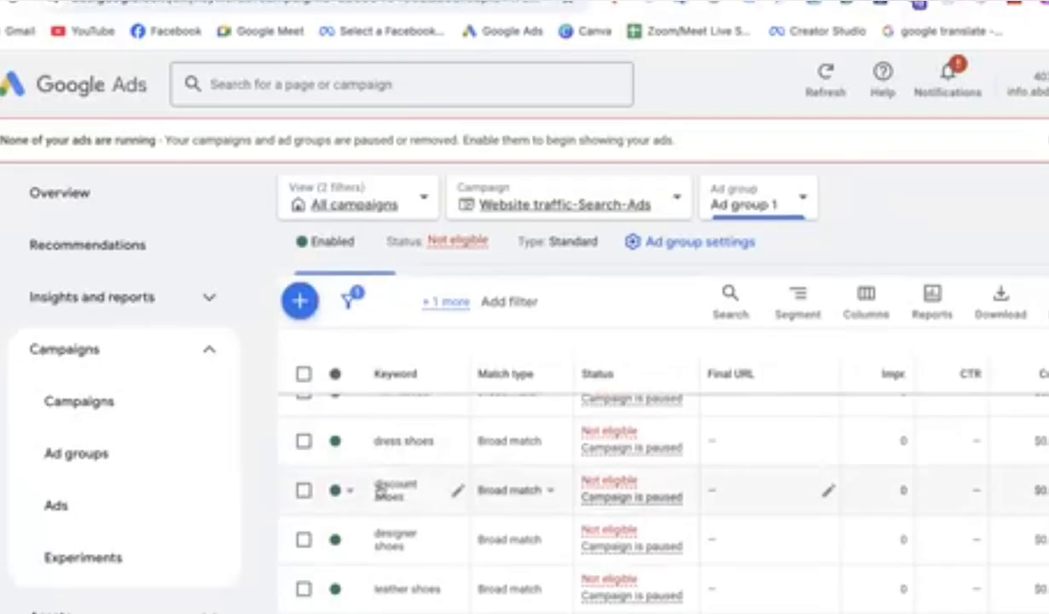
scroll(381, 460, up, 1)
scroll(380, 461, down, 3)
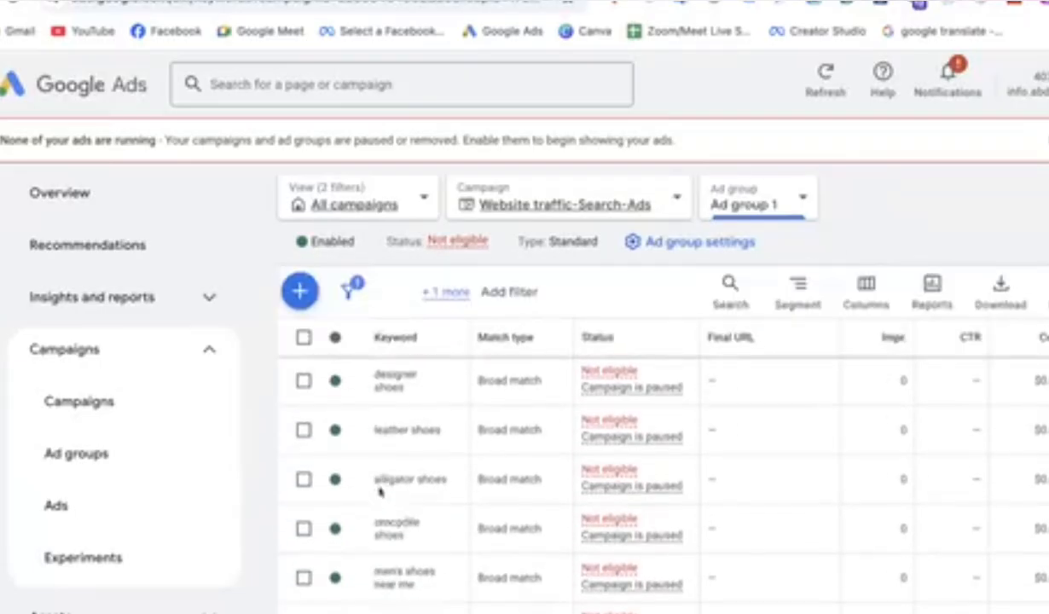
Step: Inspect the status options of the "alligator shoes" keyword without choosing one, and return to the start of the keyword list
click(336, 479)
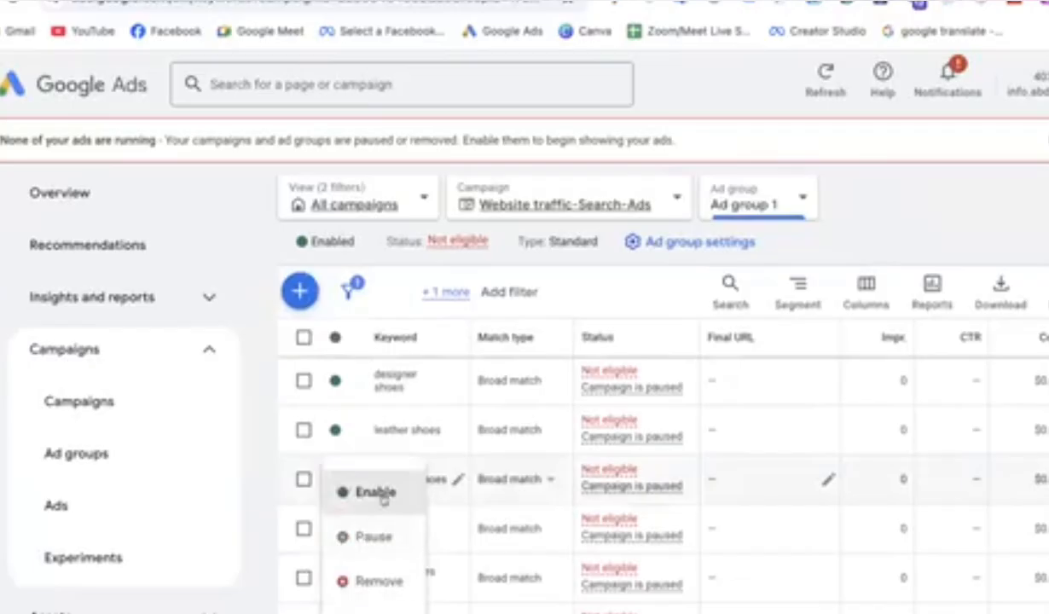
click(855, 228)
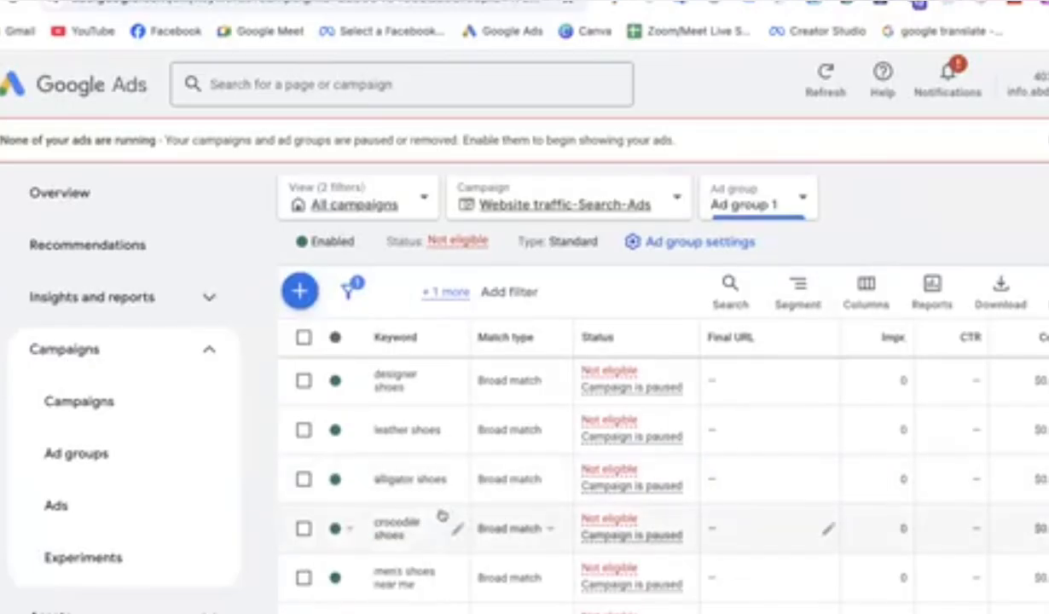
scroll(440, 515, down, 2)
scroll(442, 514, up, 2)
scroll(442, 515, up, 2)
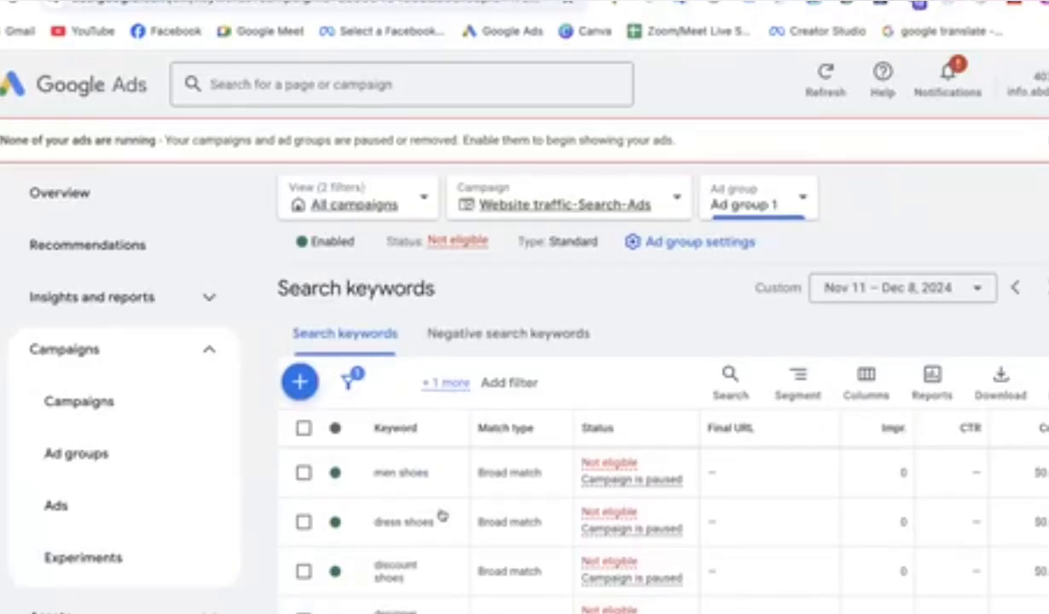
Step: Read through Ad group 1's search keywords from "men shoes" to "crocodile wear shoes"
scroll(441, 515, down, 1)
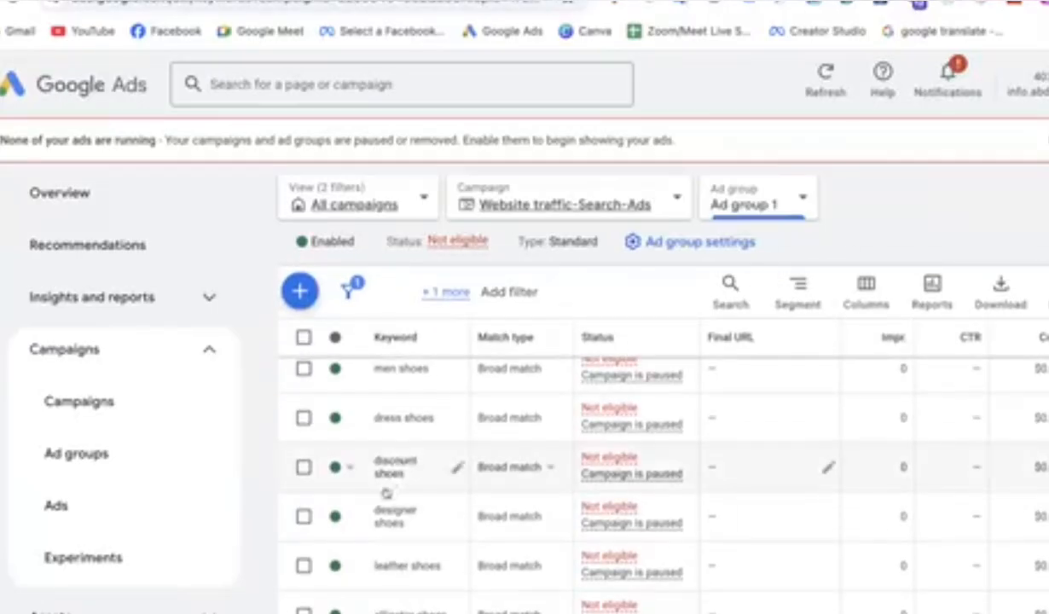
scroll(394, 526, down, 3)
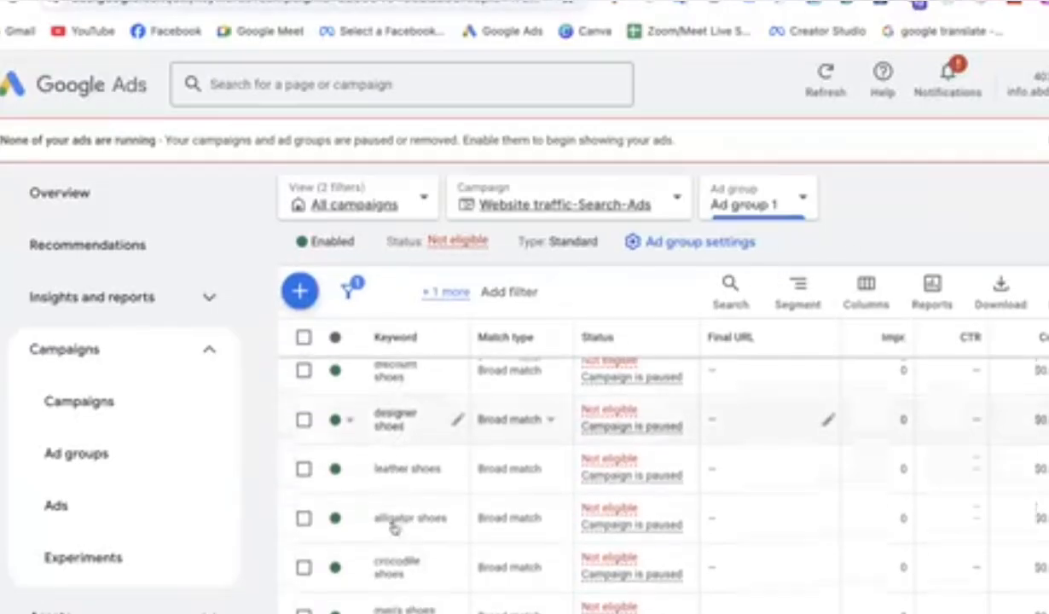
scroll(391, 538, down, 2)
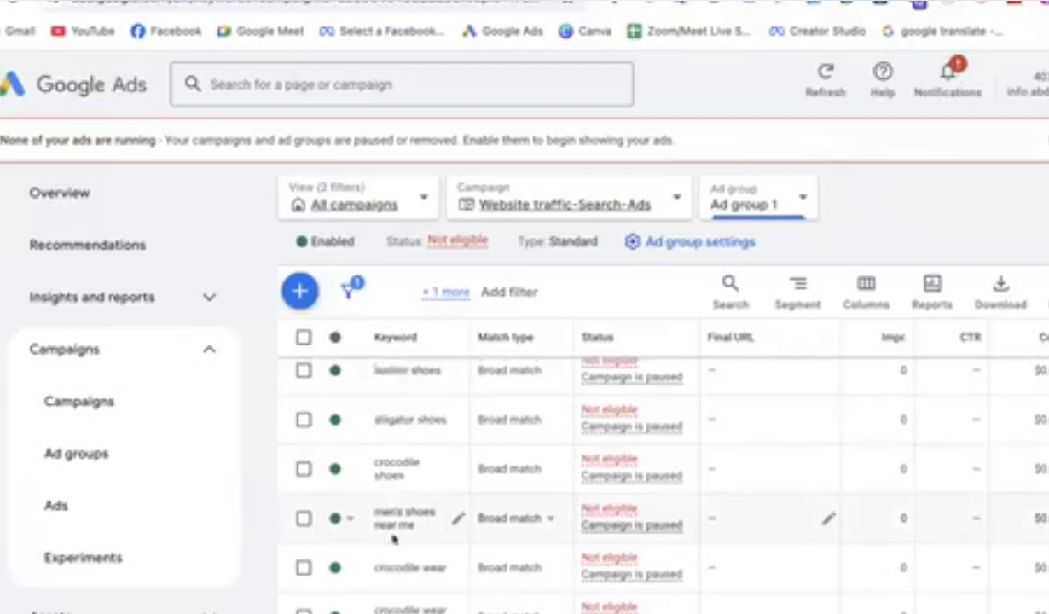
scroll(394, 537, up, 5)
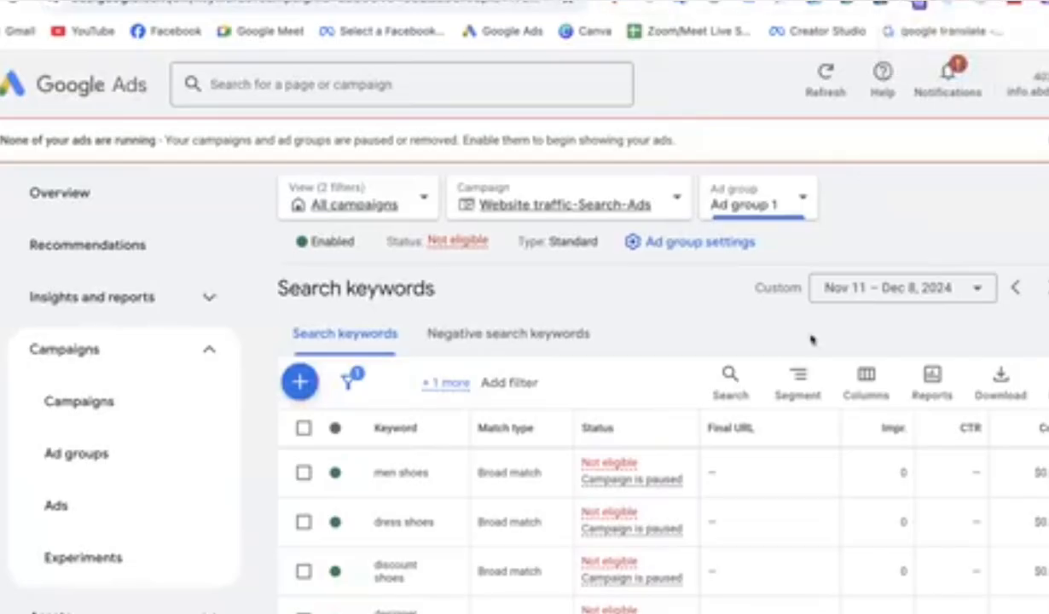
scroll(813, 342, down, 3)
scroll(409, 466, up, 2)
scroll(414, 466, up, 3)
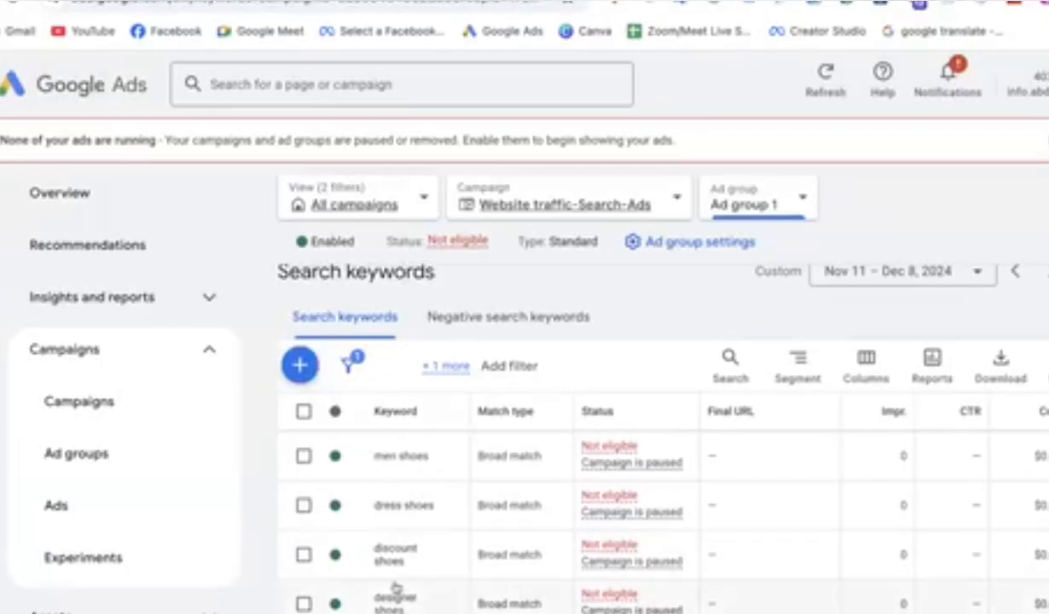
scroll(394, 586, down, 3)
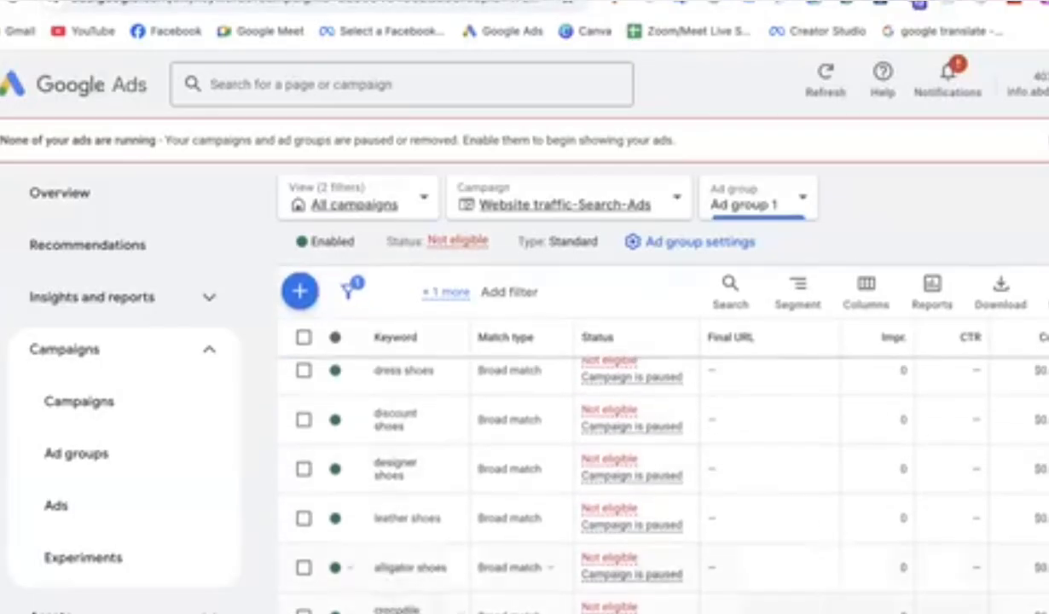
scroll(358, 520, down, 4)
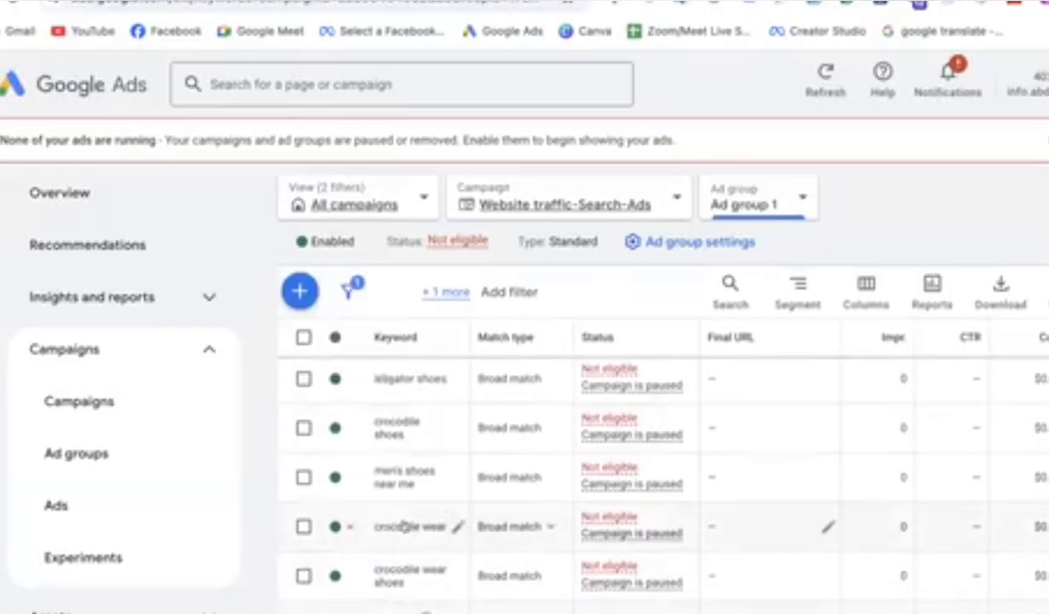
Step: Switch to the Google results to examine the query "sports shoes bd", and return to the start of Ad group 1's keywords in Google Ads
click(682, 2)
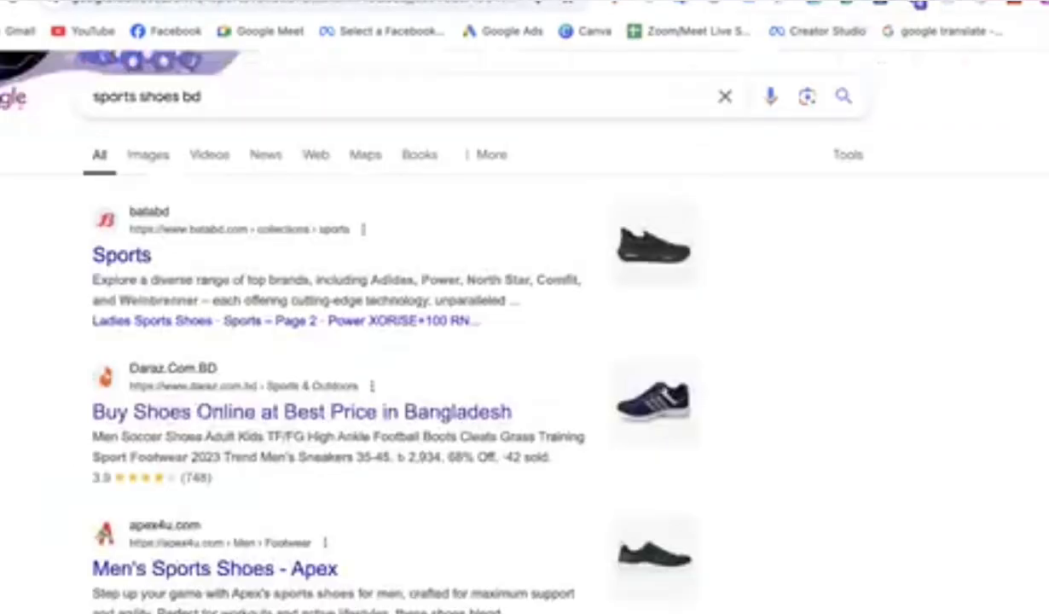
drag(138, 97, 178, 96)
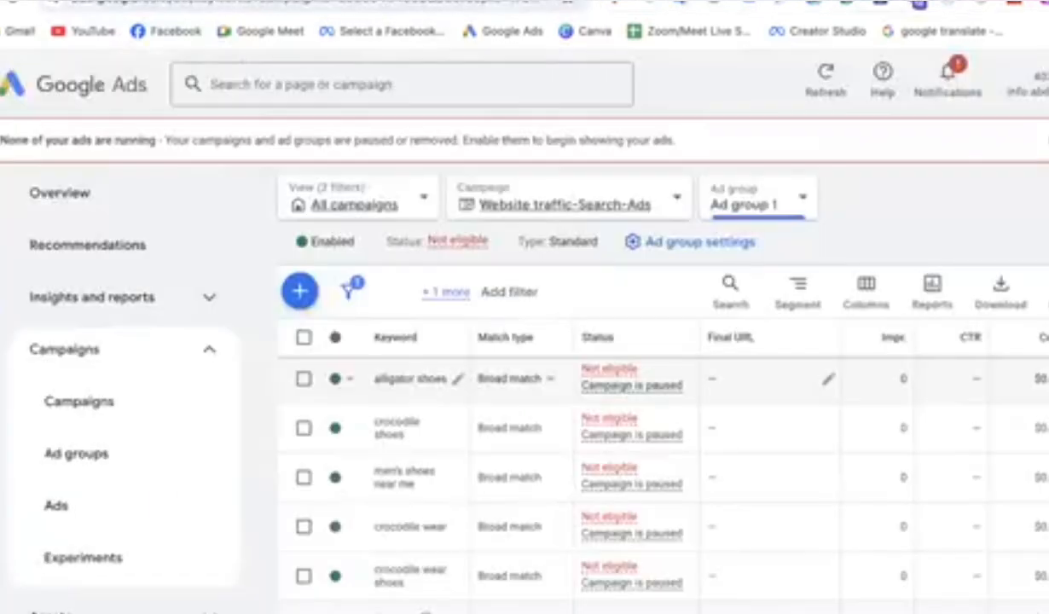
scroll(491, 455, up, 3)
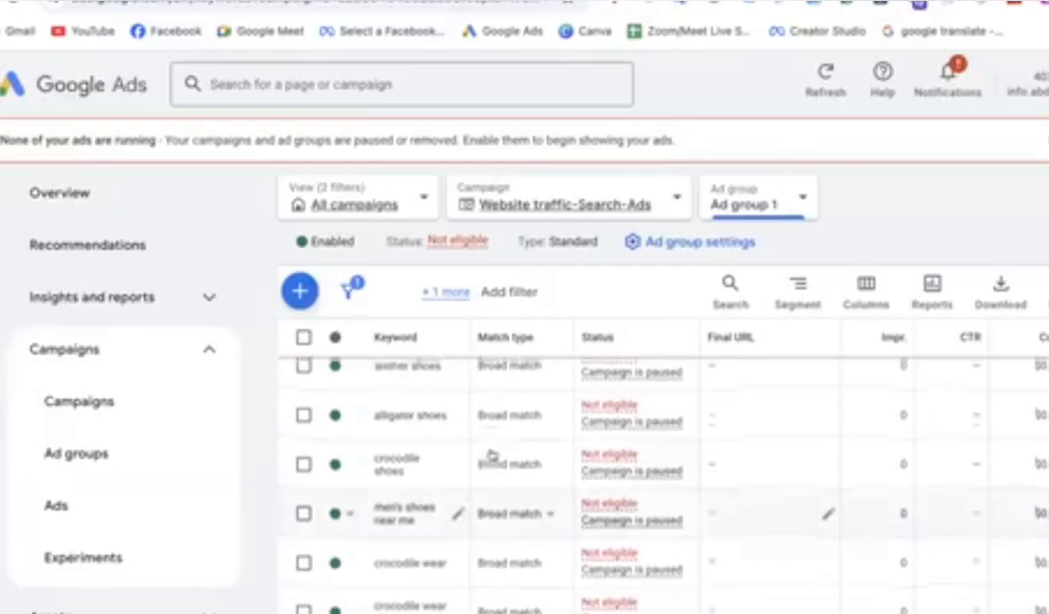
scroll(494, 457, up, 2)
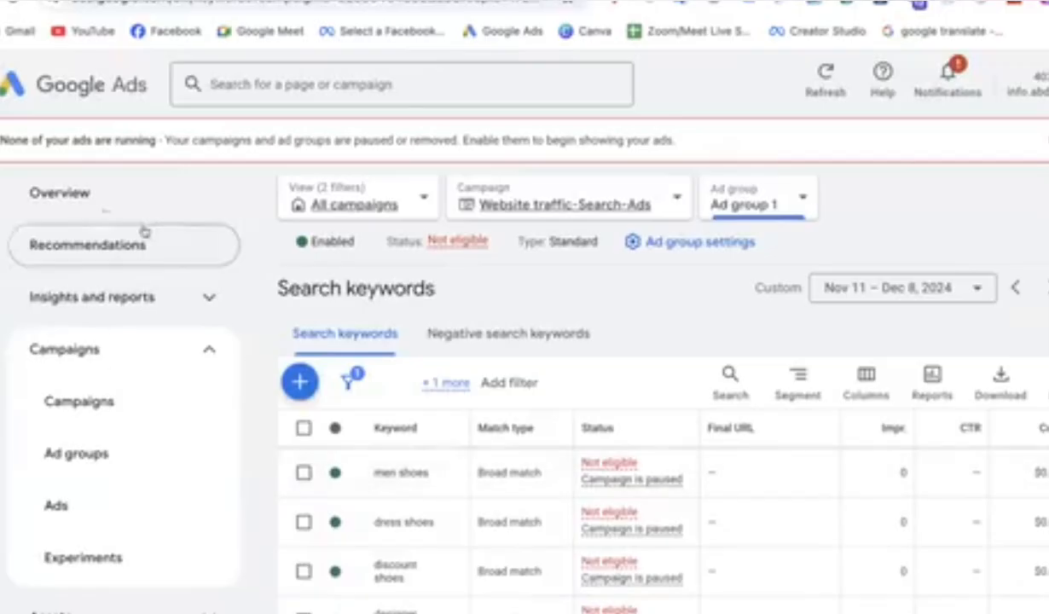
Step: Review the full set of shoe and crocodile wear keywords again, ending back at "men shoes"
scroll(373, 481, down, 1)
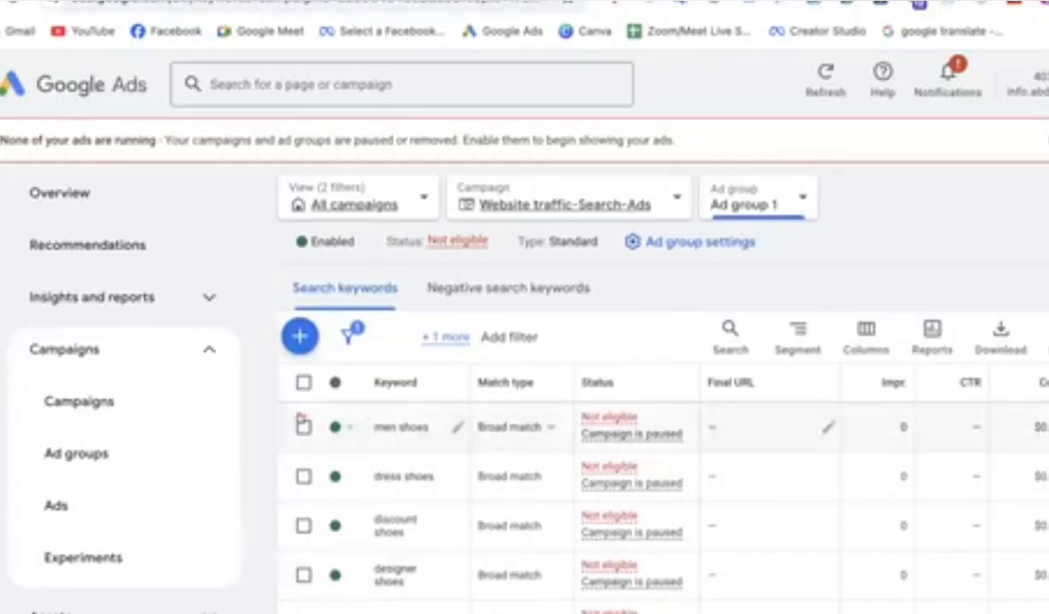
scroll(307, 582, down, 5)
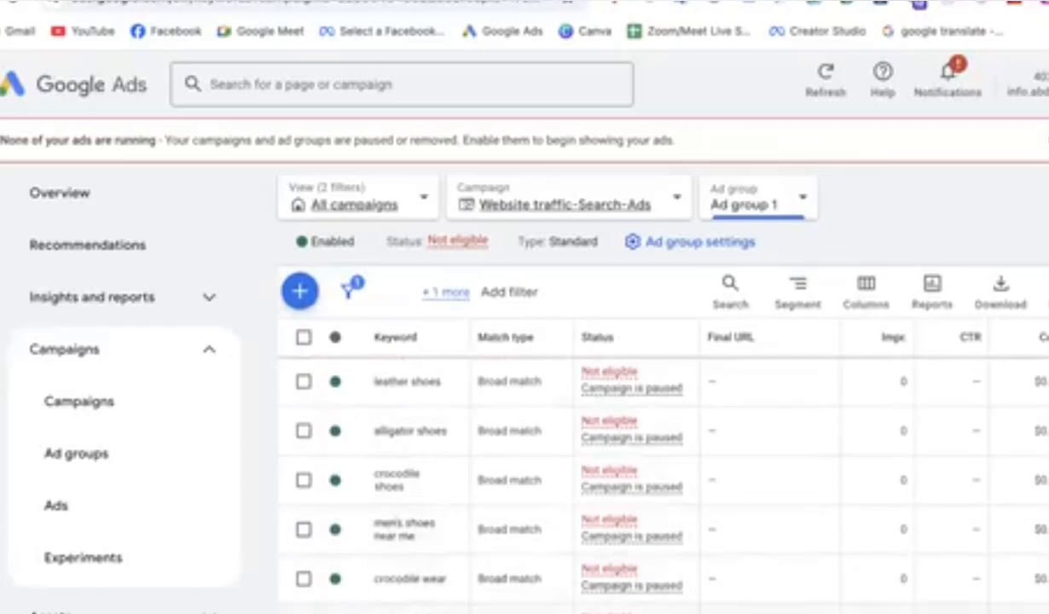
scroll(359, 554, down, 1)
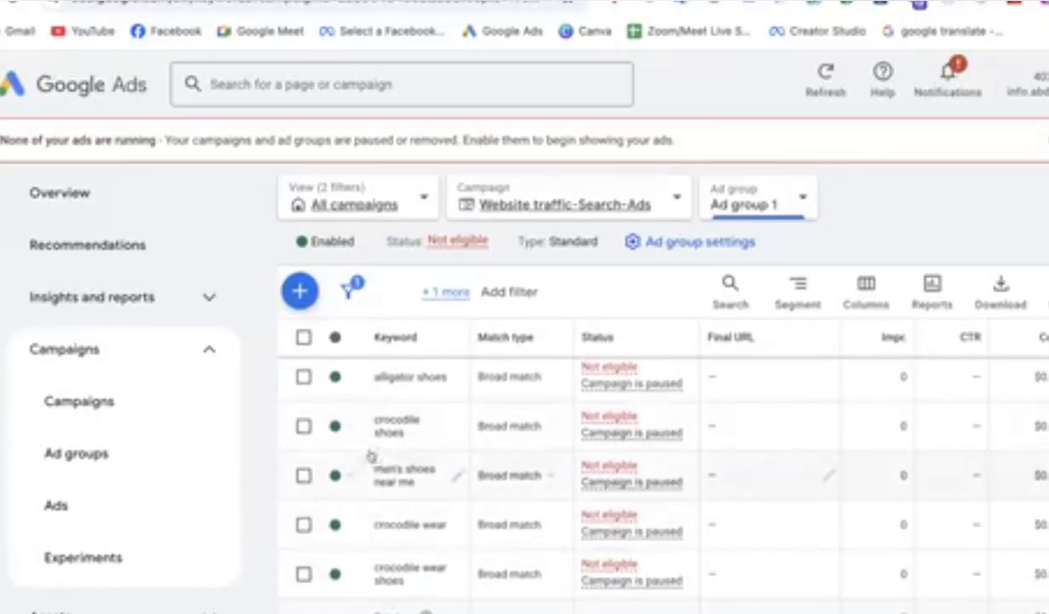
scroll(375, 464, up, 2)
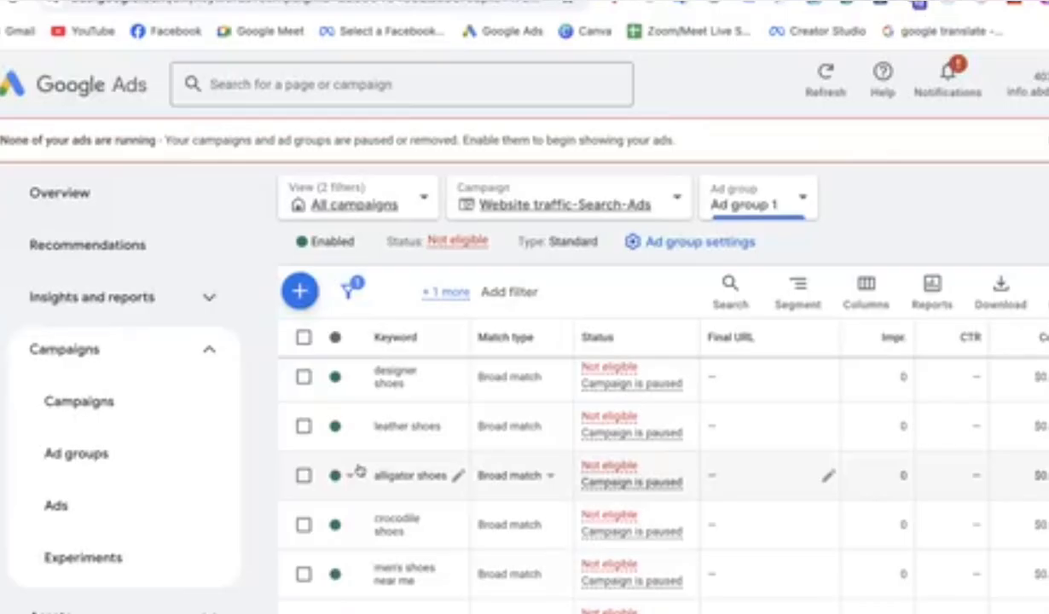
scroll(358, 469, up, 5)
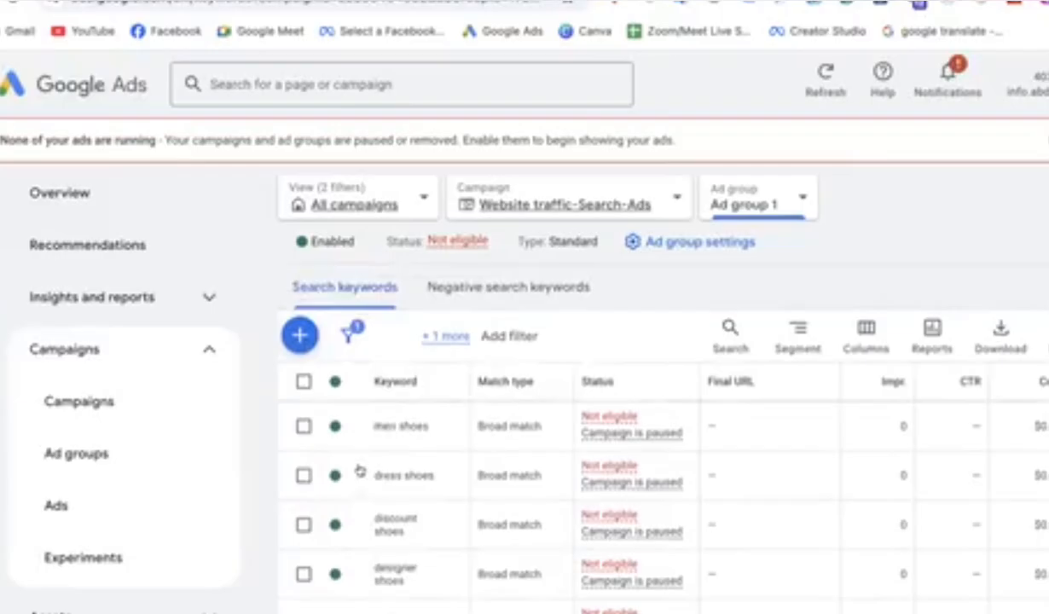
scroll(360, 470, down, 5)
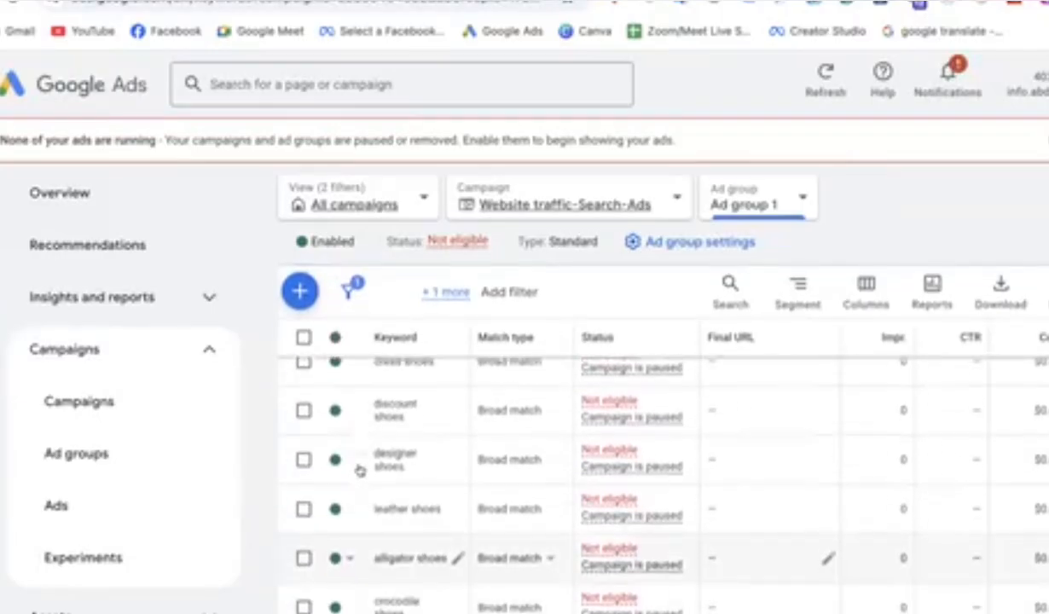
scroll(358, 469, up, 4)
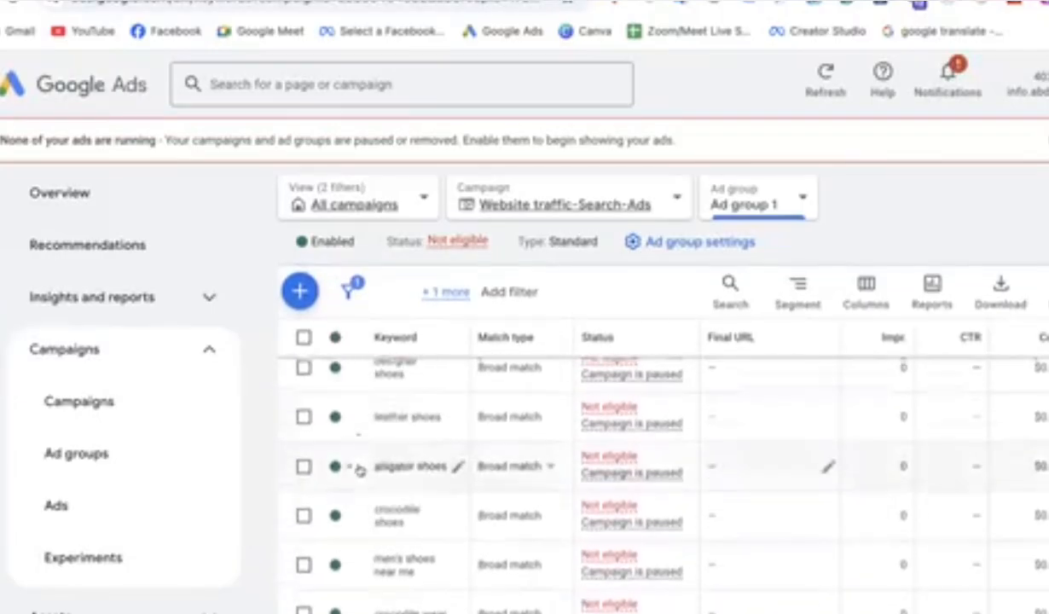
scroll(357, 482, down, 2)
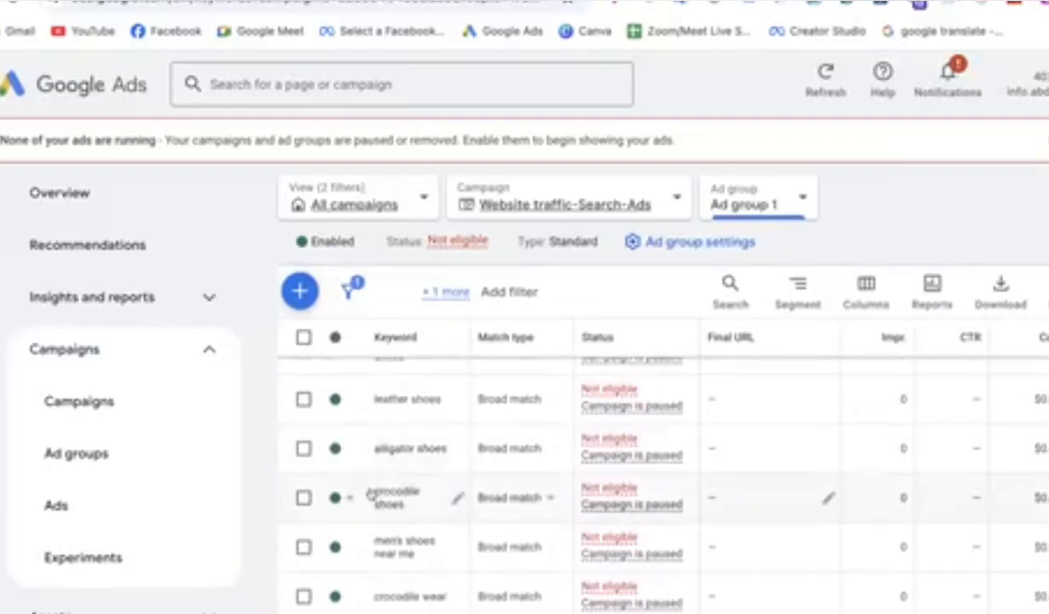
scroll(350, 494, down, 2)
scroll(370, 495, up, 2)
scroll(370, 494, up, 5)
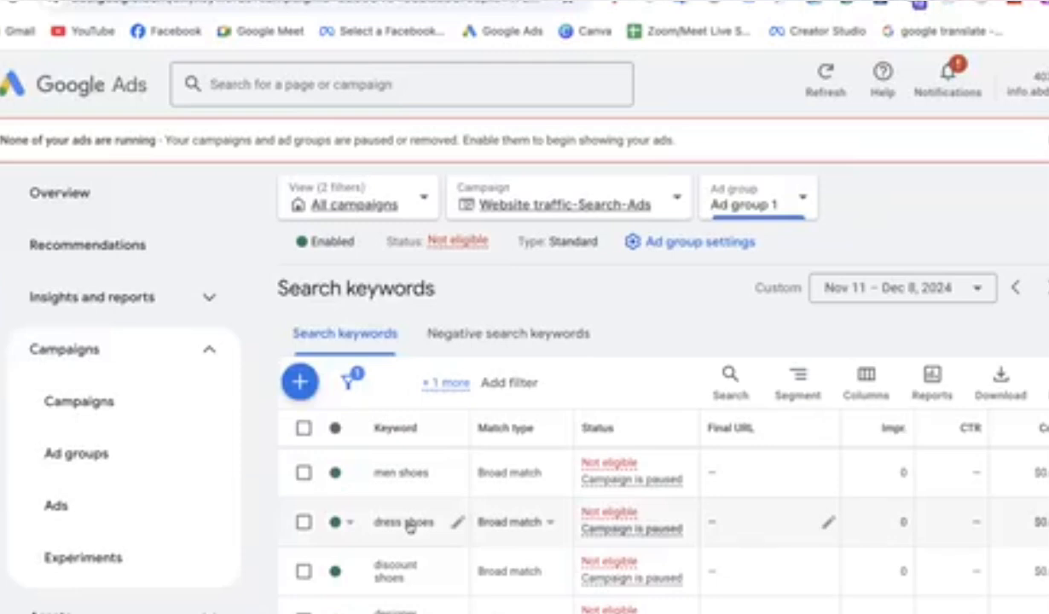
Step: Compare the shoe keywords with the "crocodile wear" and "crocodile wear shoes" entries at the end of the list
scroll(408, 526, down, 4)
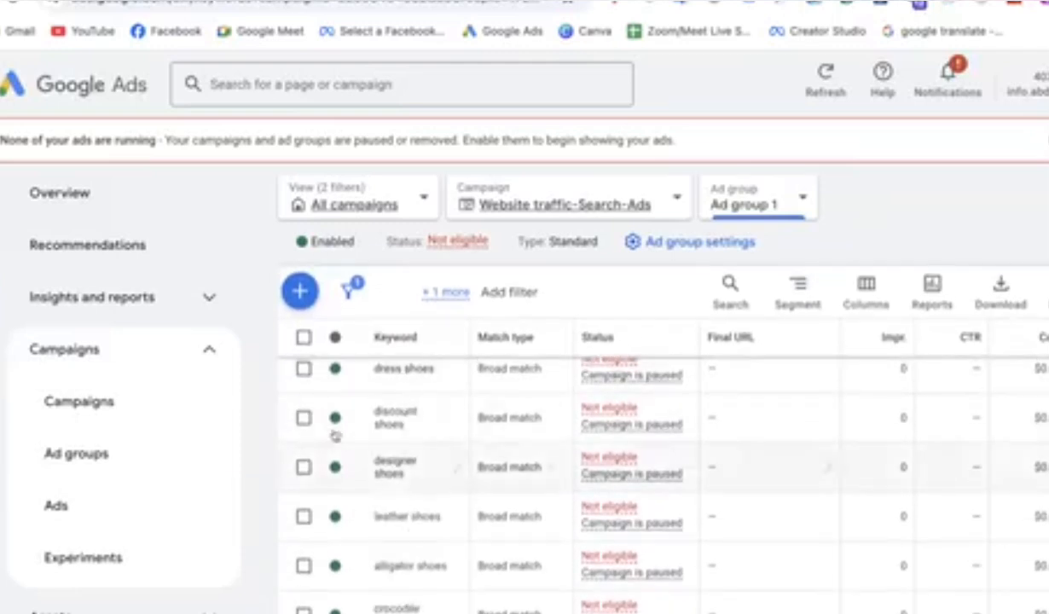
scroll(358, 508, down, 3)
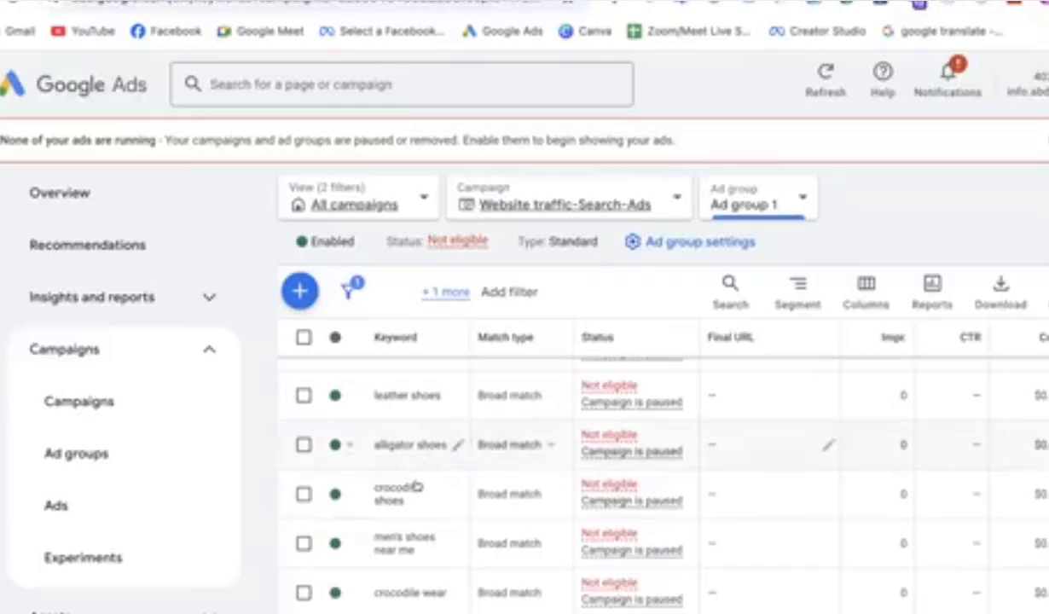
scroll(413, 517, down, 1)
scroll(410, 520, down, 1)
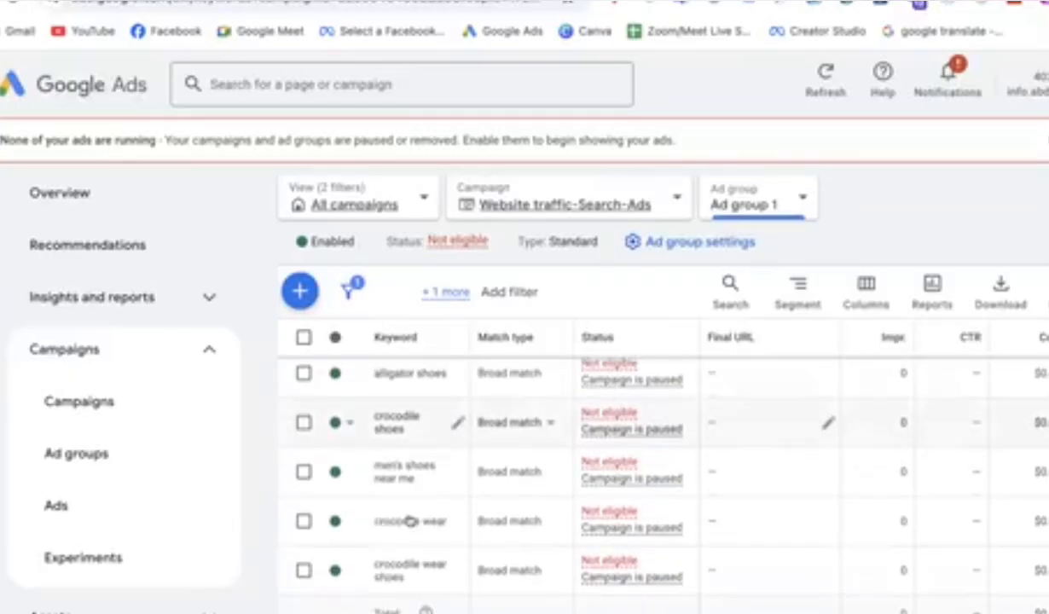
scroll(410, 520, down, 1)
scroll(410, 512, up, 5)
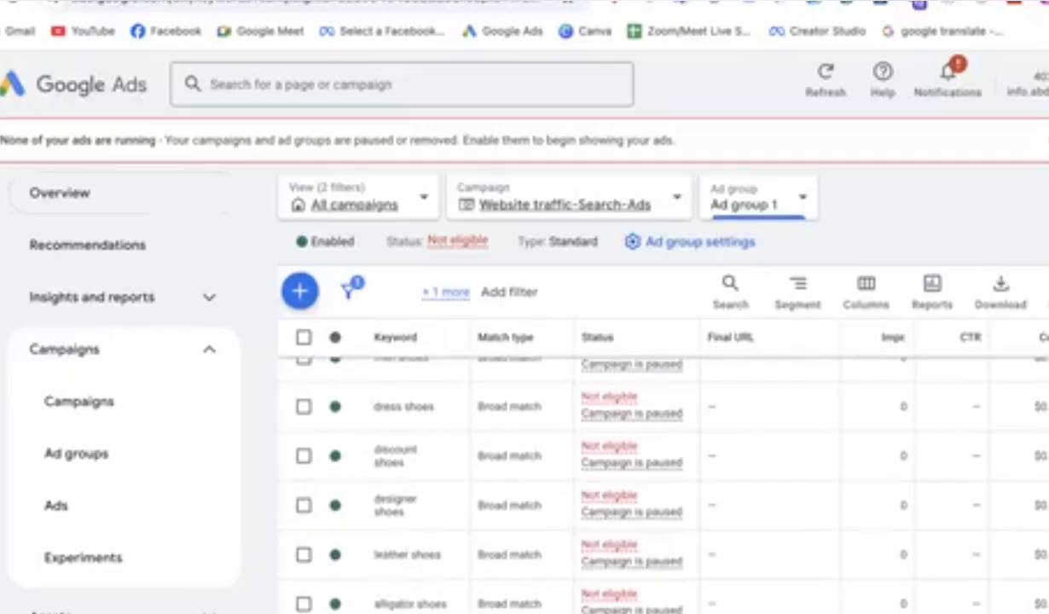
Step: Return to the campaign's ad groups, reopen Ad group 1 and glance over its search keywords
key(alt+Left)
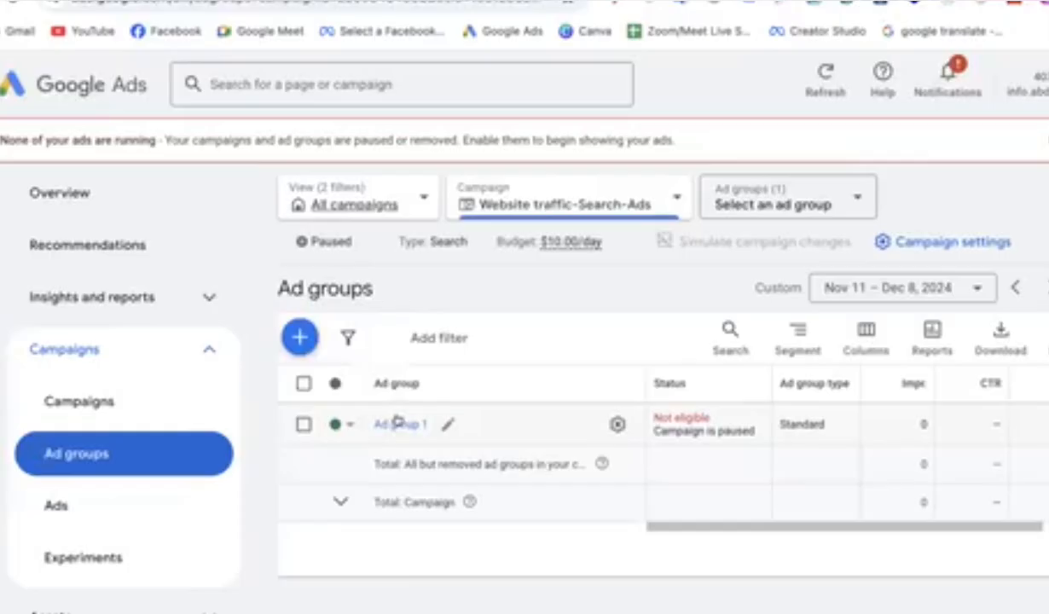
click(398, 423)
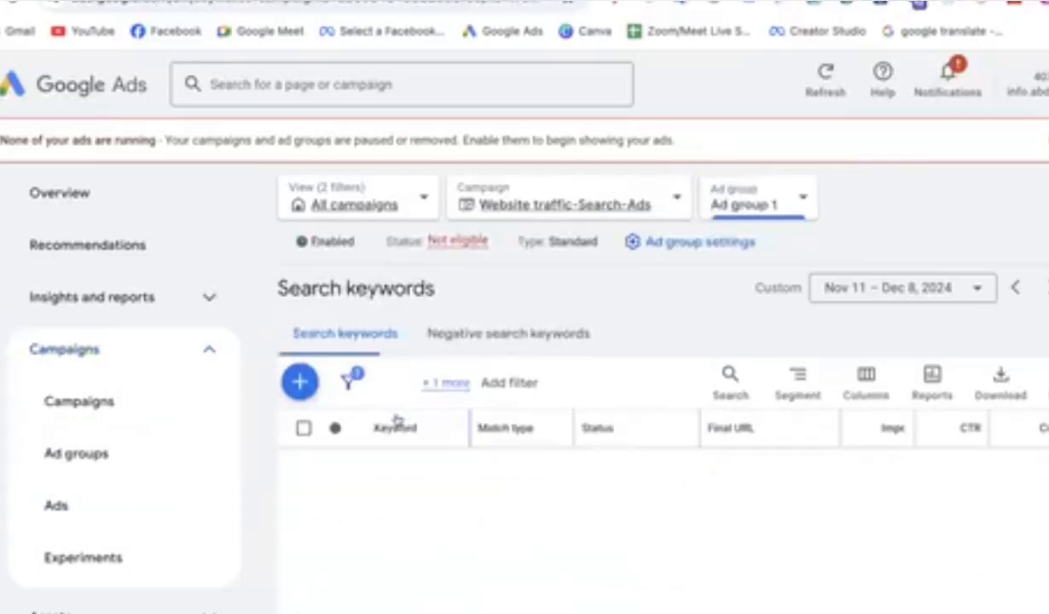
scroll(397, 419, down, 1)
scroll(398, 418, down, 1)
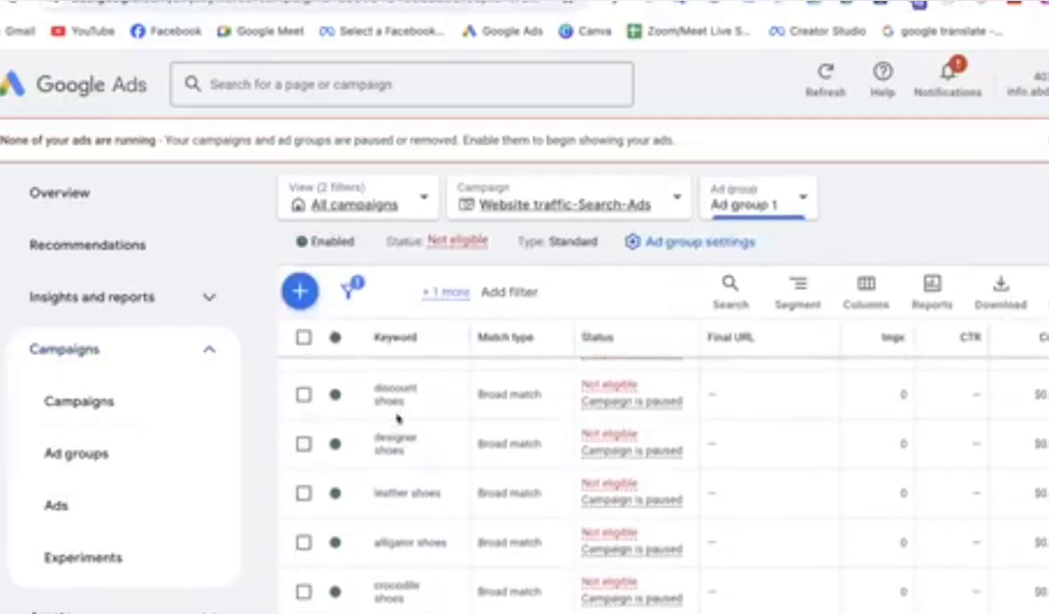
scroll(398, 418, down, 1)
scroll(397, 418, up, 3)
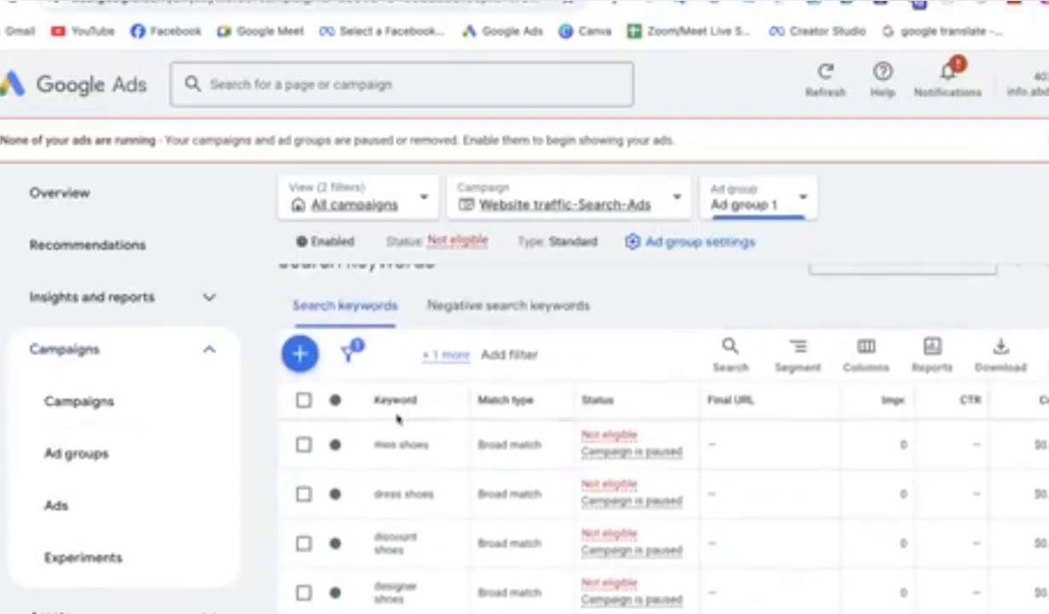
Step: Select the "crocodile wear" and "crocodile wear shoes" keywords in Ad group 1
scroll(398, 418, down, 1)
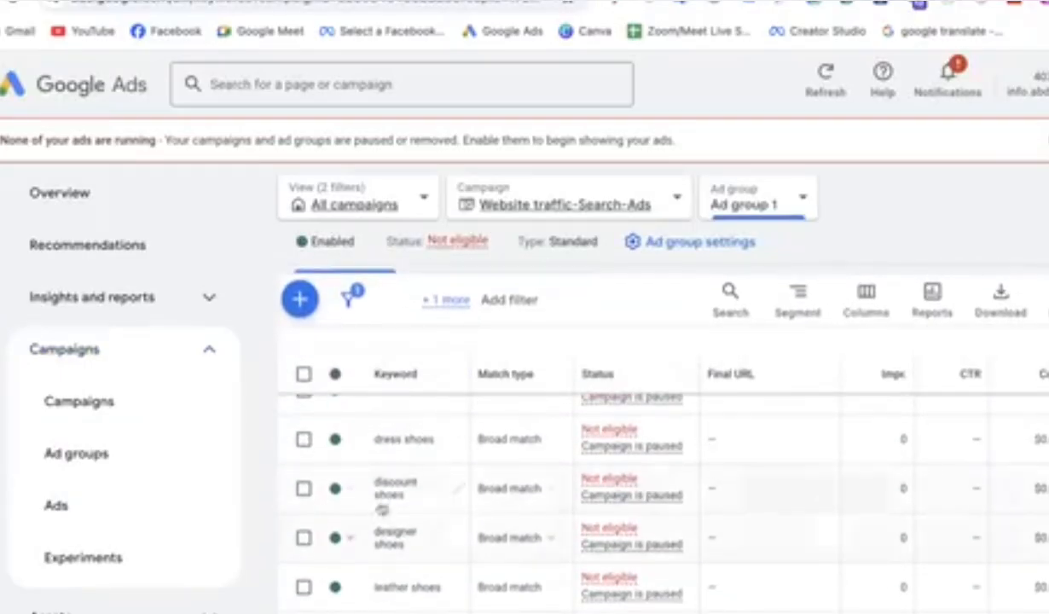
scroll(382, 528, down, 5)
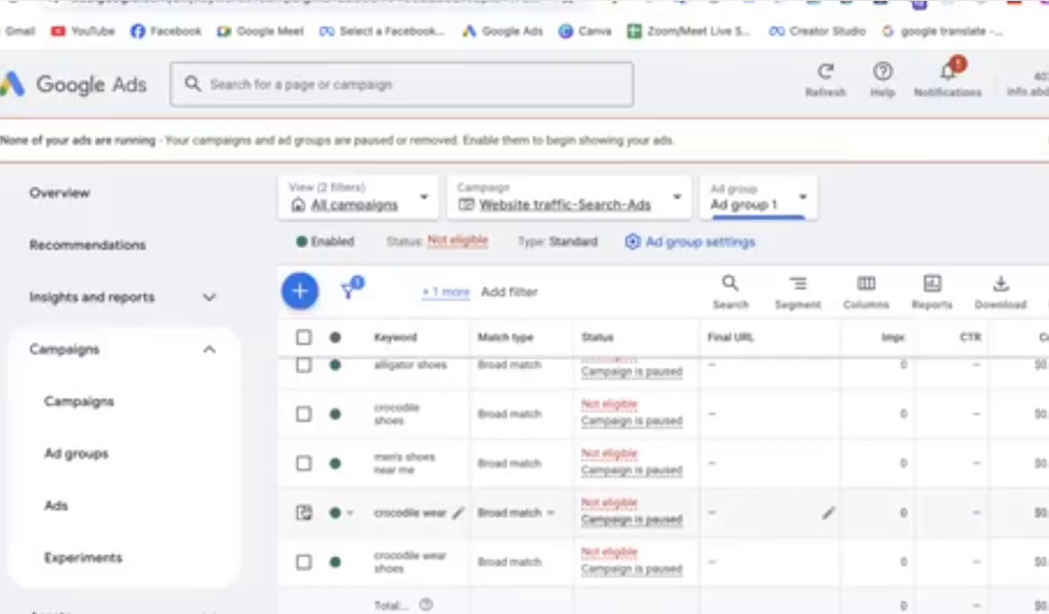
click(304, 512)
click(303, 562)
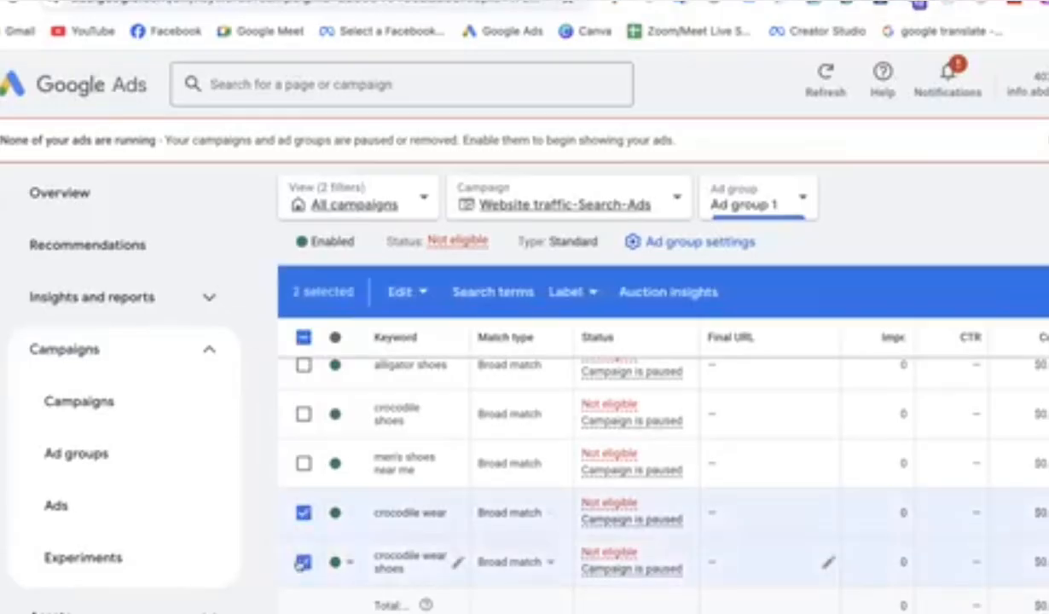
scroll(302, 563, up, 3)
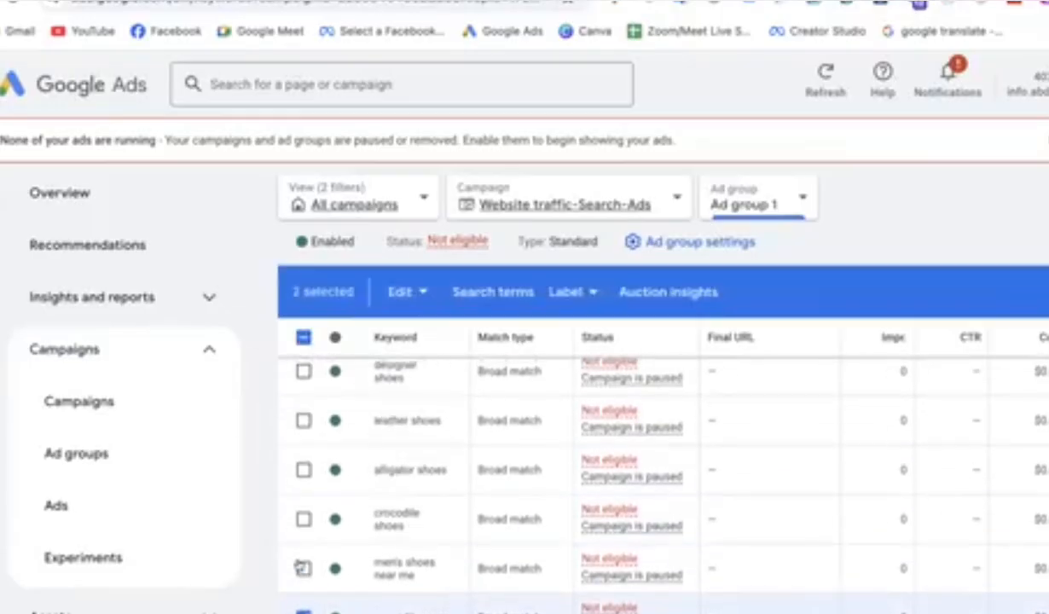
Step: Add the "crocodile shoes" keyword to the selection in Ad group 1 and compare the selected crocodile keywords with the other shoe keywords
click(303, 518)
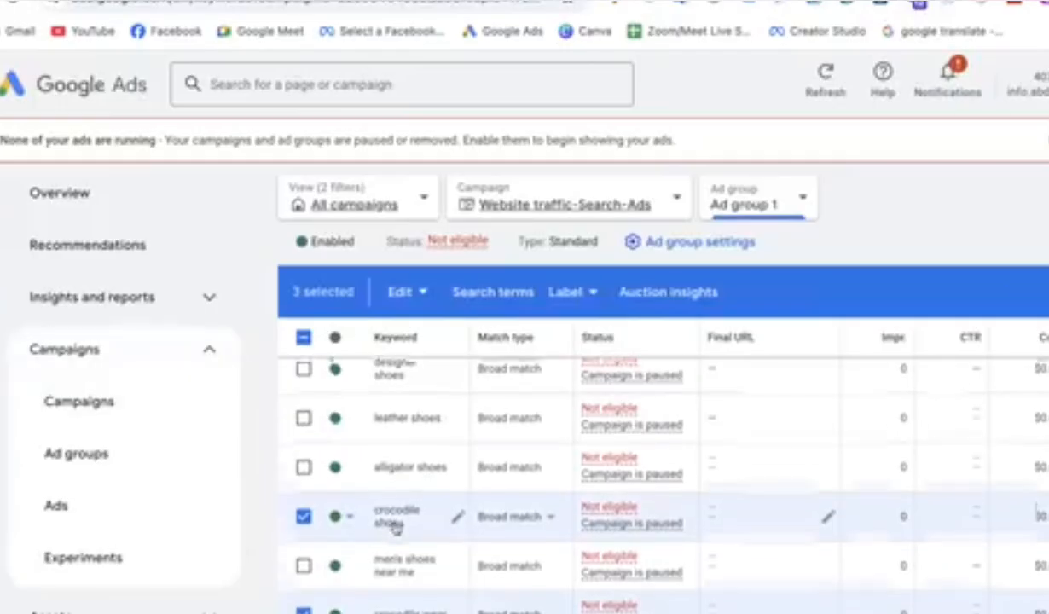
scroll(393, 527, down, 2)
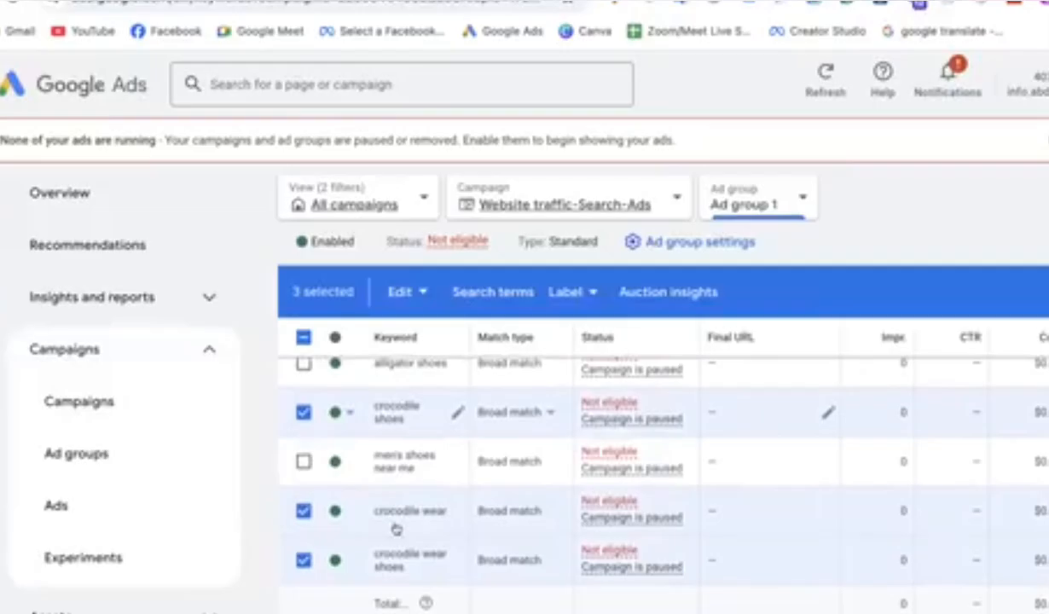
scroll(395, 529, up, 3)
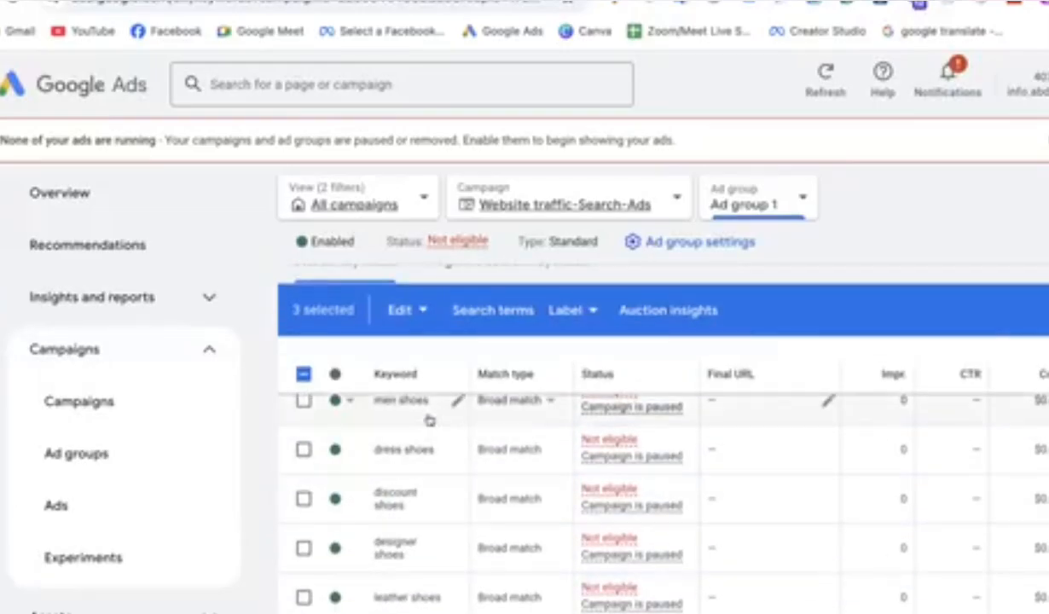
scroll(429, 420, down, 1)
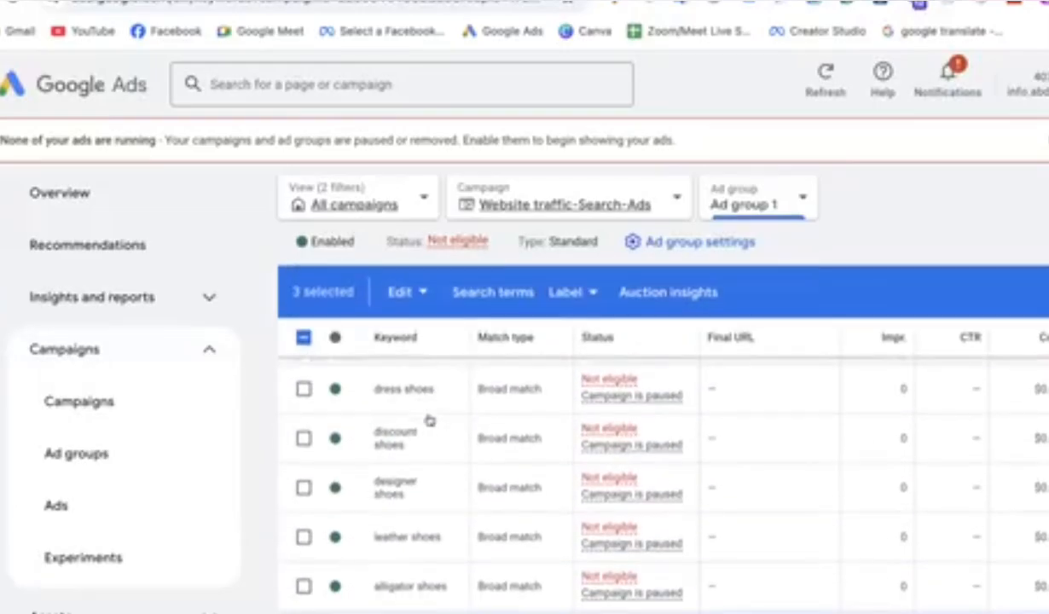
scroll(429, 420, down, 3)
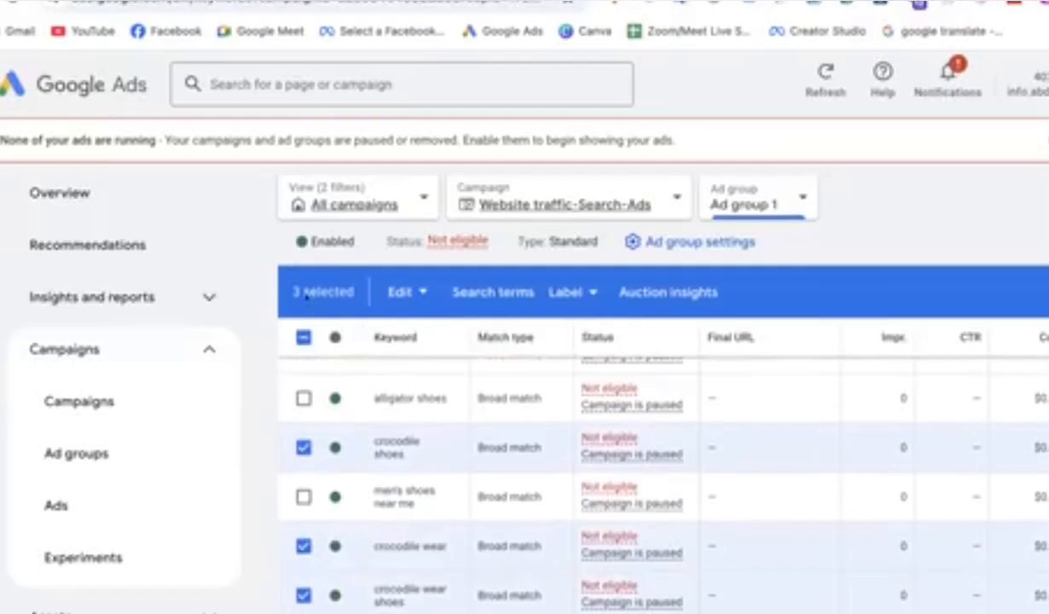
scroll(396, 460, down, 1)
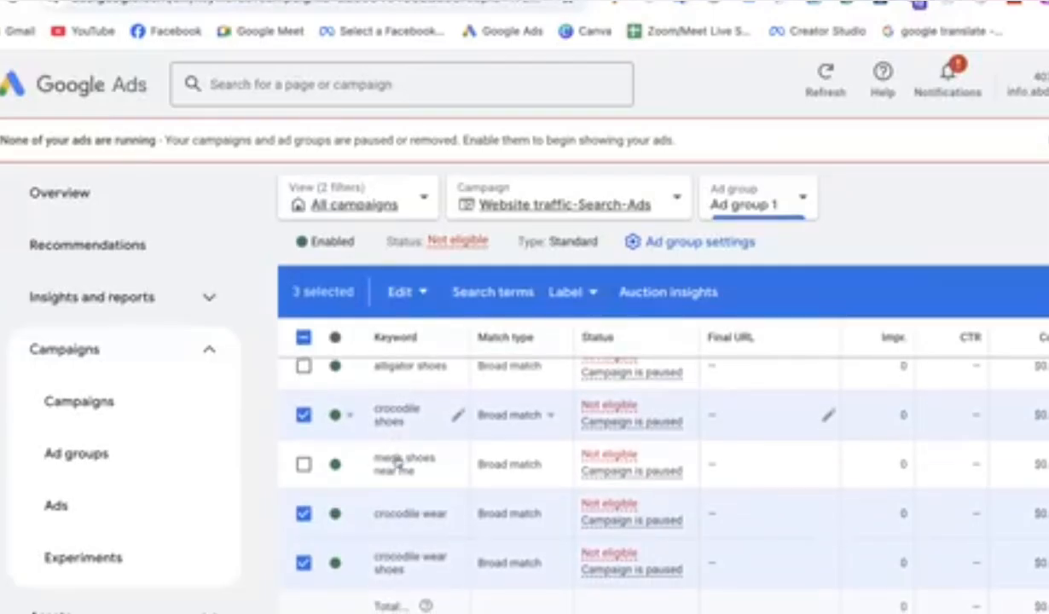
scroll(397, 462, down, 1)
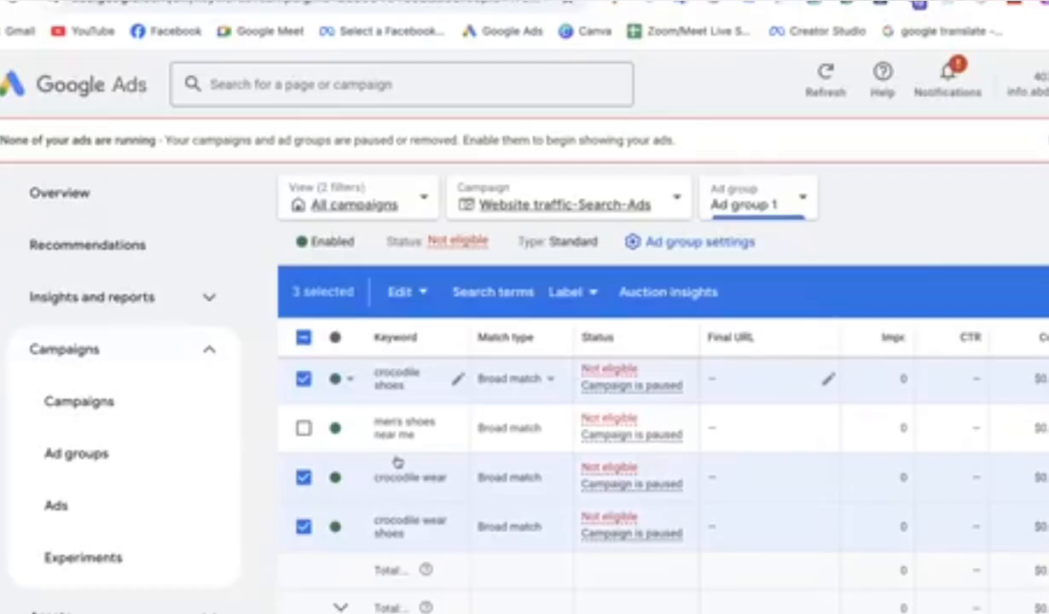
scroll(397, 461, up, 1)
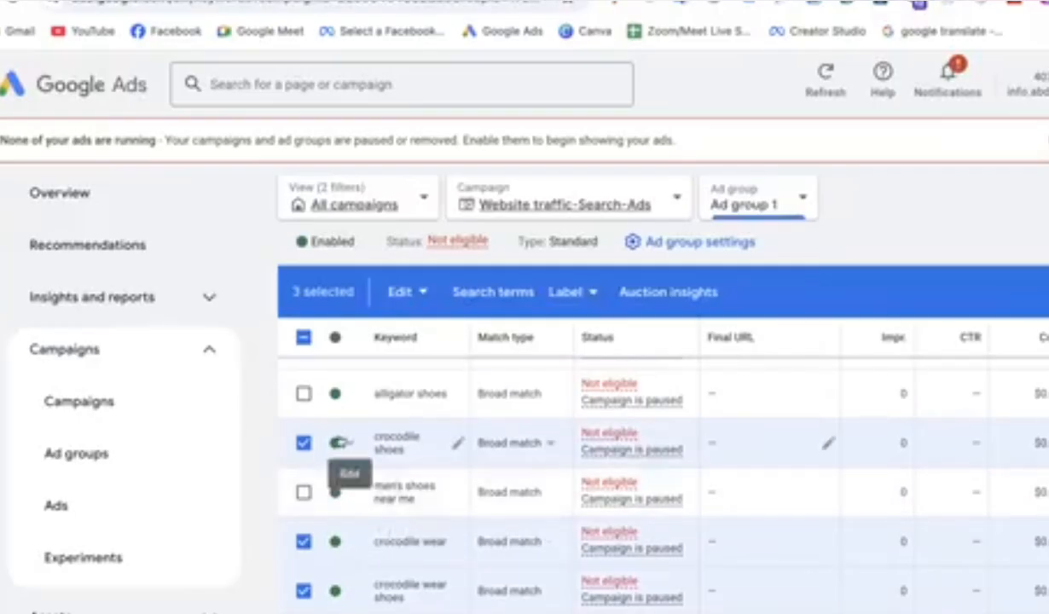
Step: Pause the "crocodile shoes", "crocodile wear" and "crocodile wear shoes" keywords in Ad group 1
click(340, 441)
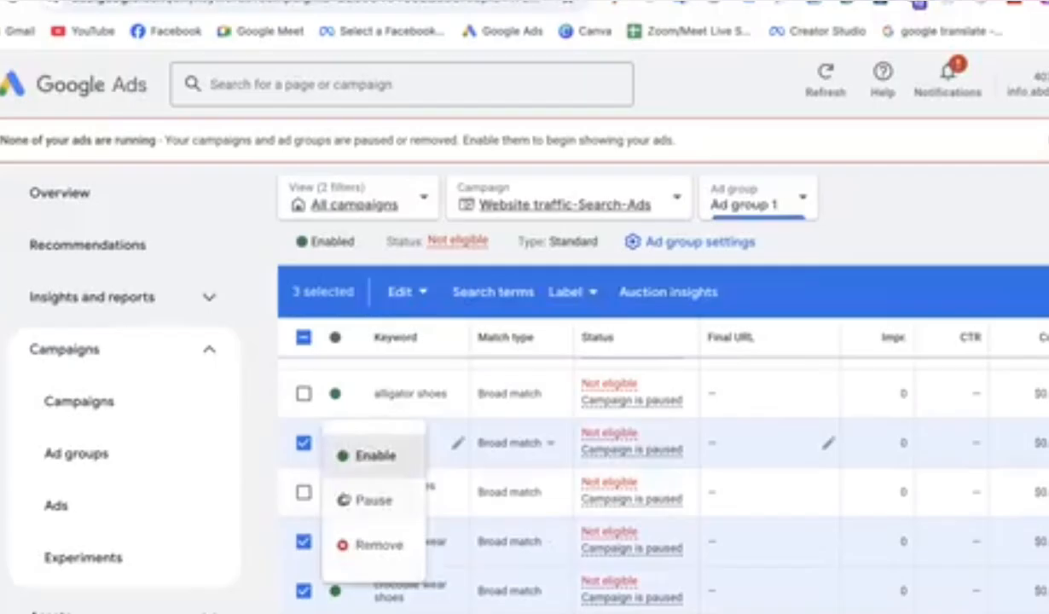
click(369, 499)
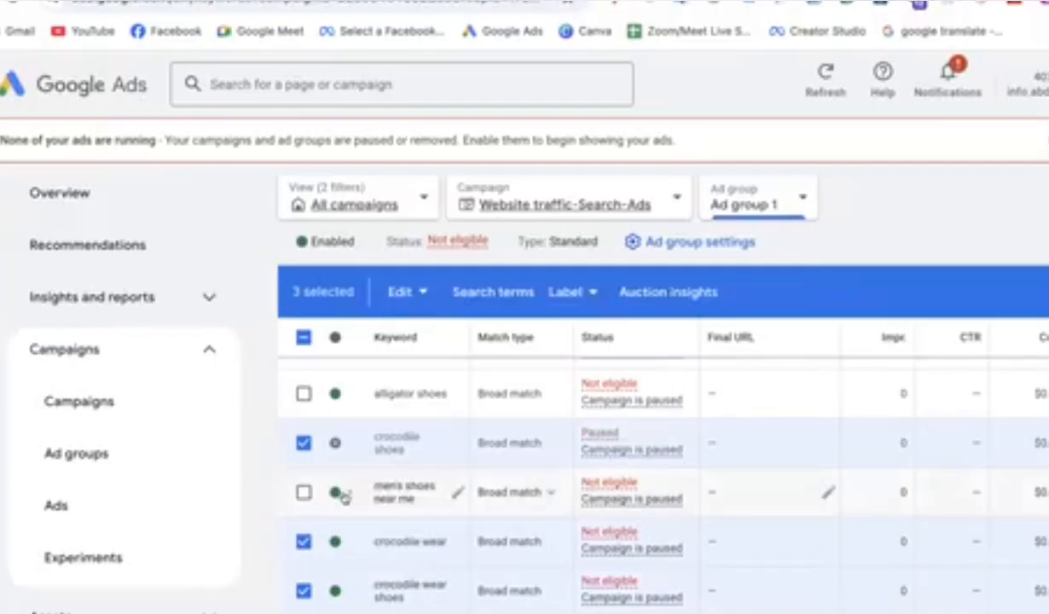
click(337, 540)
click(347, 590)
click(349, 589)
click(351, 590)
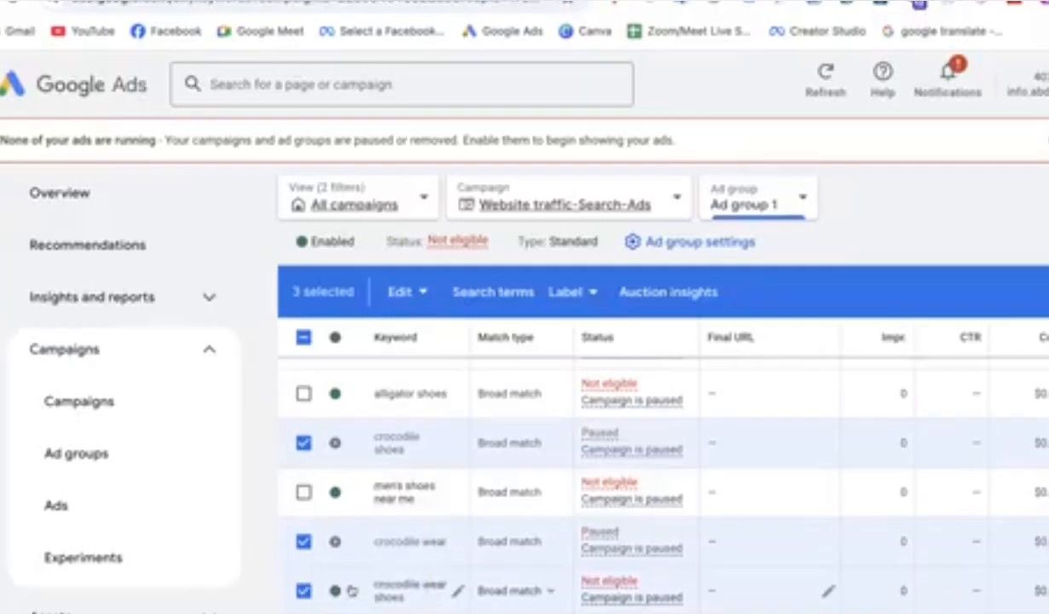
click(352, 590)
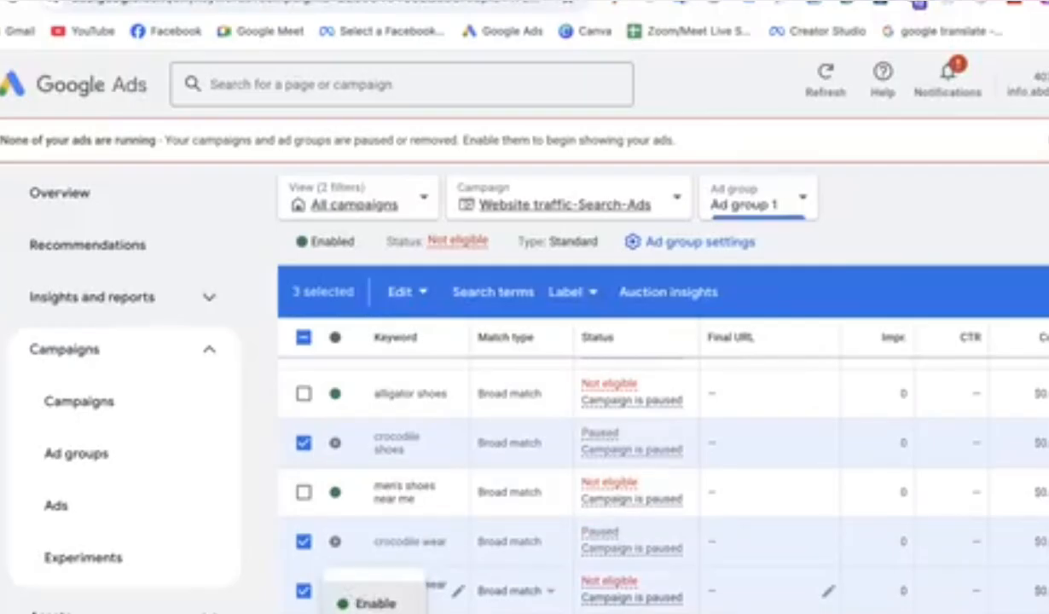
click(358, 611)
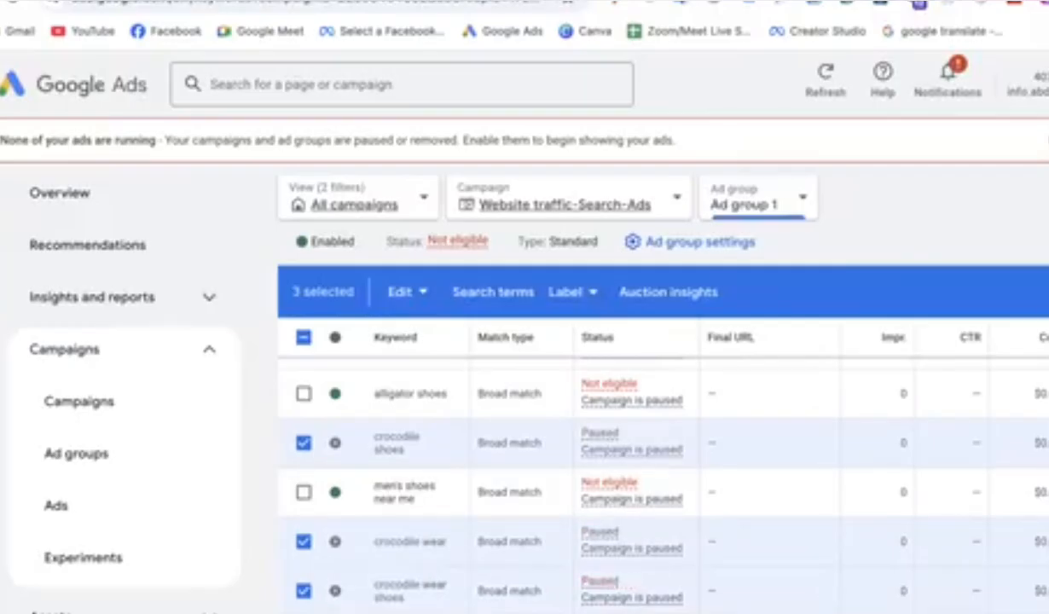
Step: Copy the "crocodile wear" keyword text into a new note in Notes, then return to Google Ads and close the keyword editor
scroll(353, 571, down, 1)
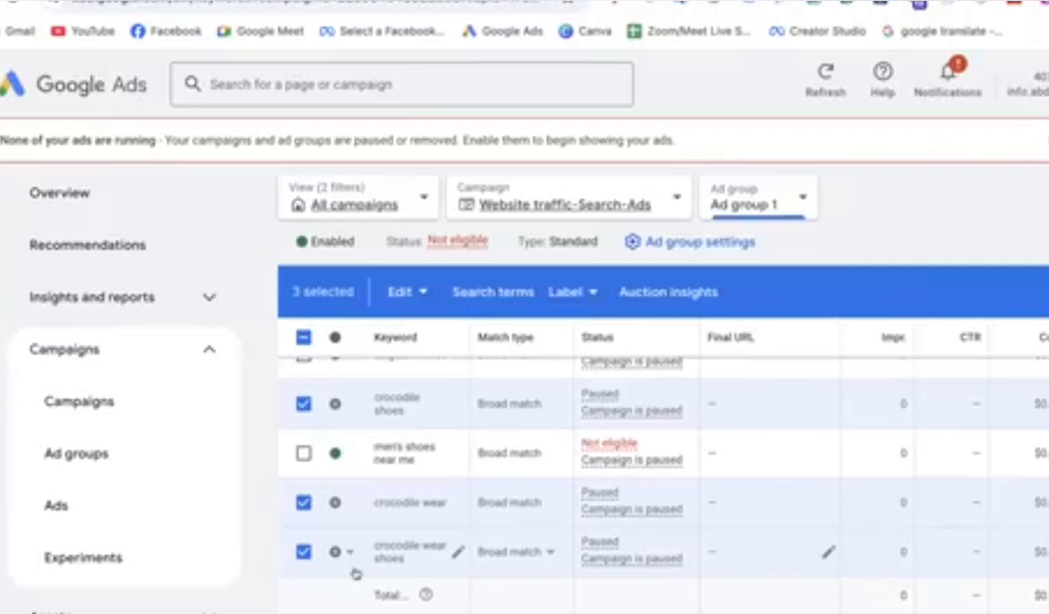
drag(375, 501, 438, 507)
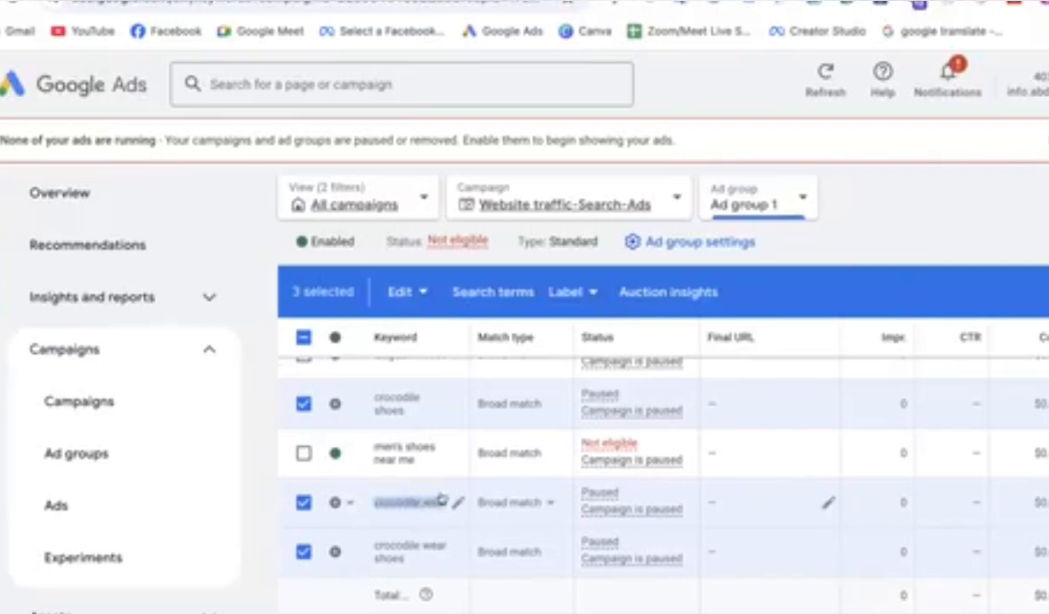
click(458, 502)
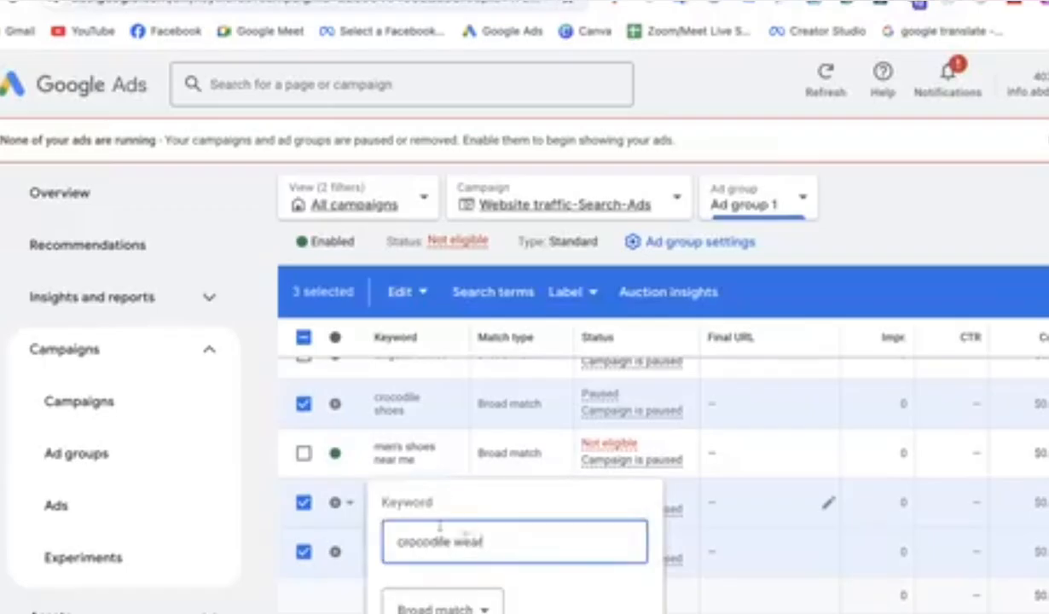
drag(484, 536, 380, 540)
key(super+c)
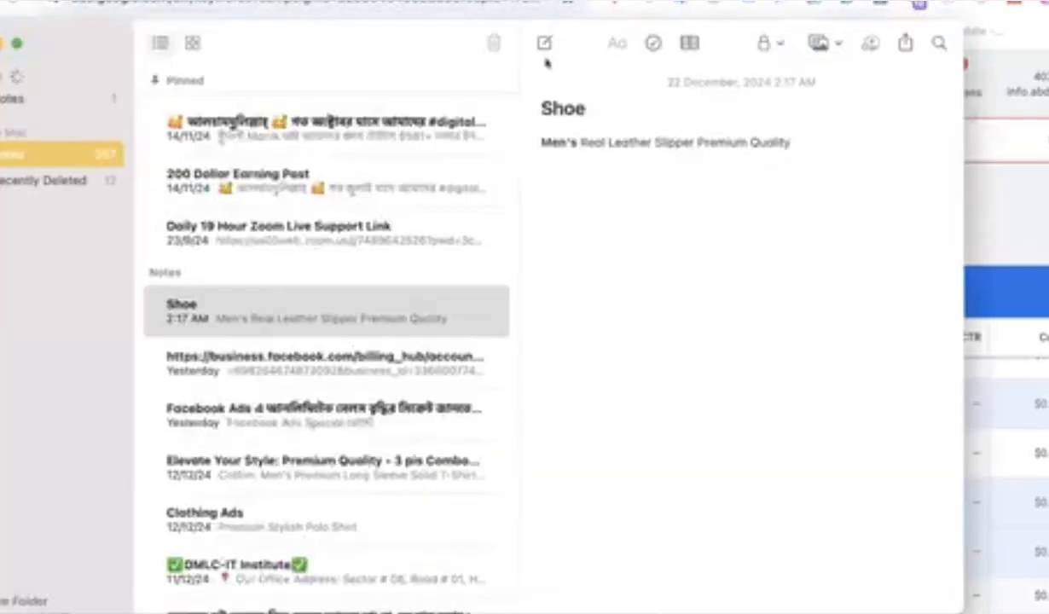
click(542, 43)
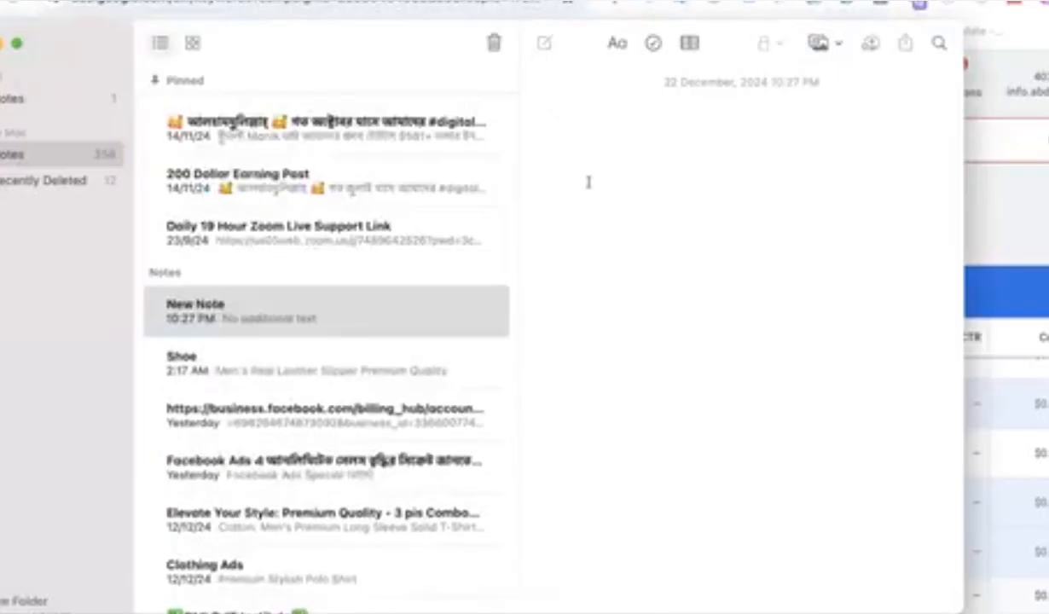
key(super+v)
key(super+Tab)
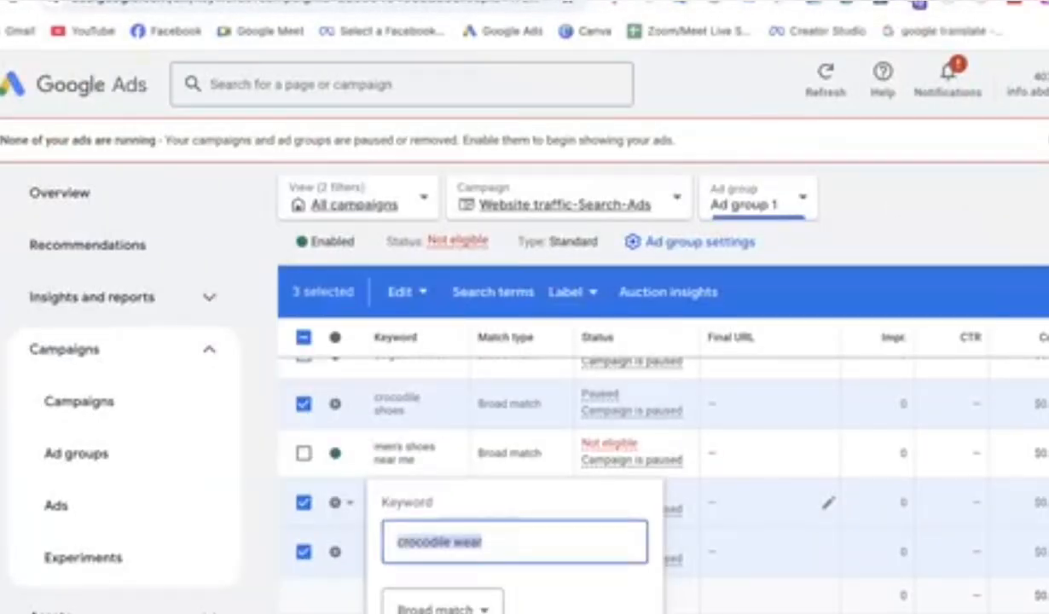
key(Return)
Step: Copy the "crocodile wear shoes" keyword onto a second line of the note in Notes and close its editor in Google Ads unchanged
click(450, 550)
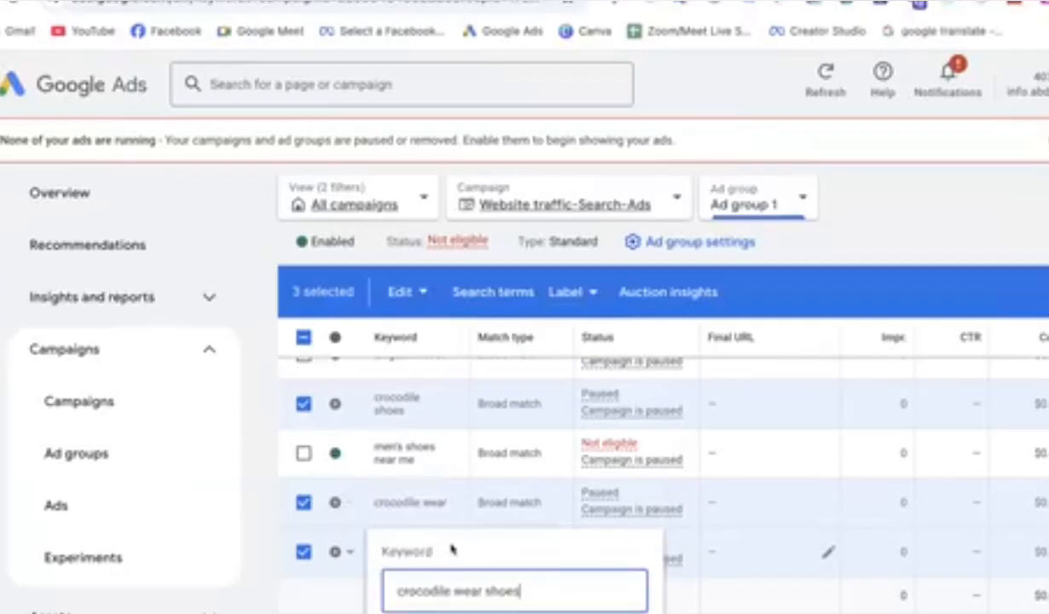
triple_click(480, 577)
key(super+c)
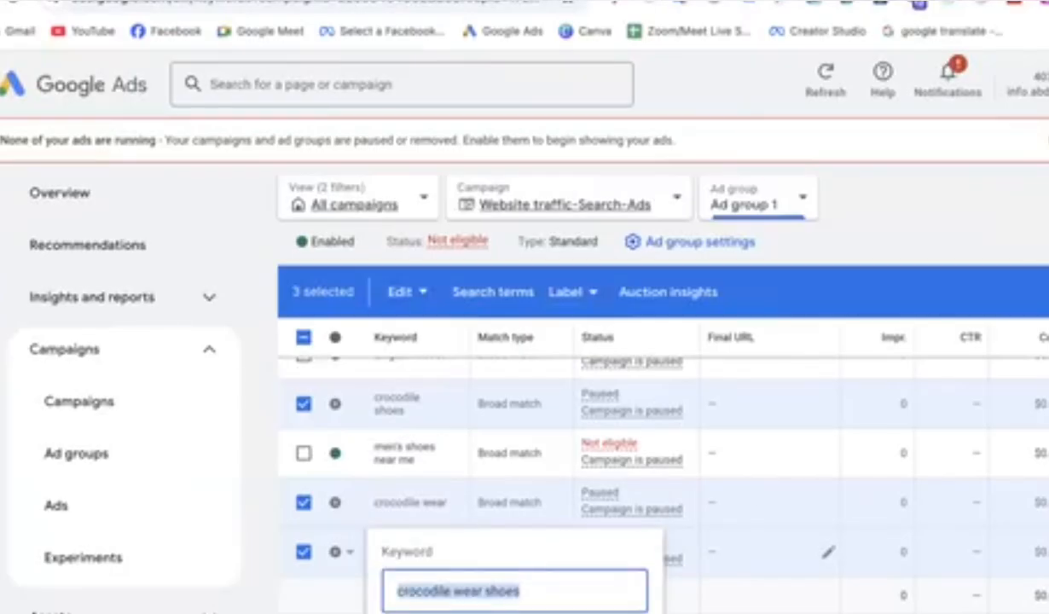
key(super+Tab)
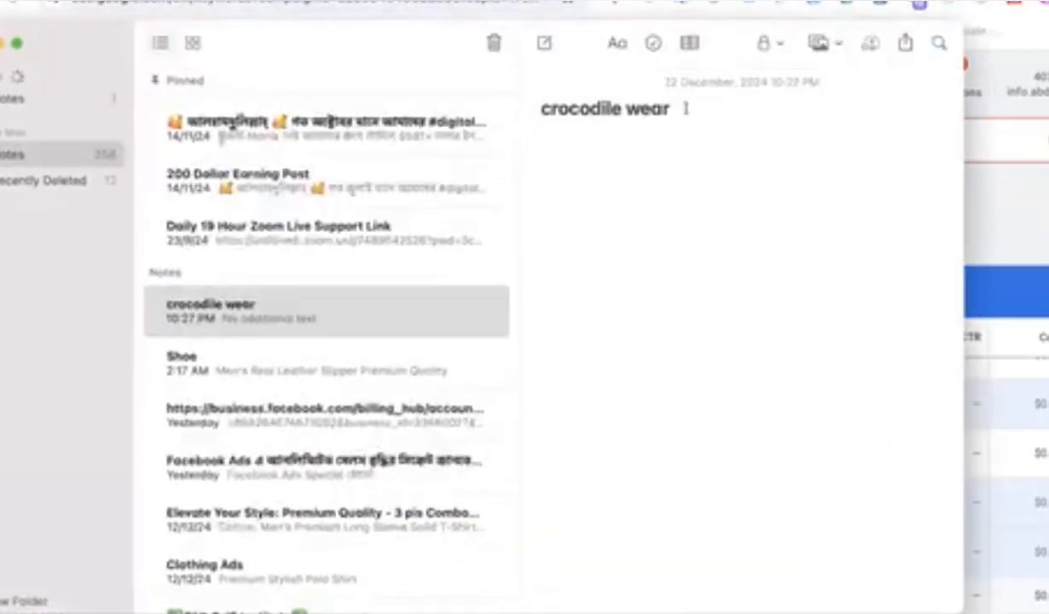
key(Return)
key(super+v)
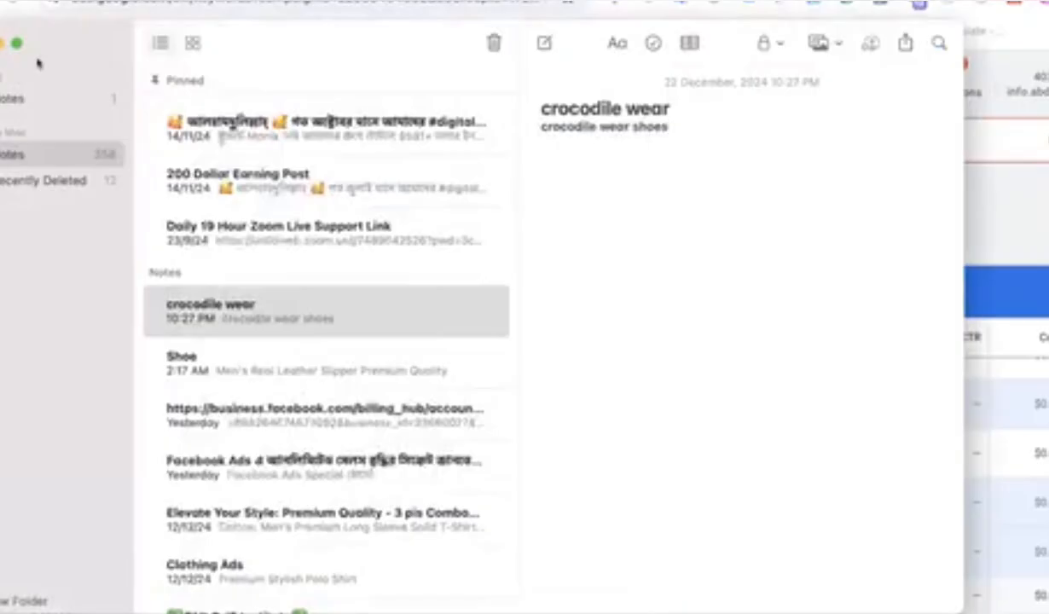
key(super+Tab)
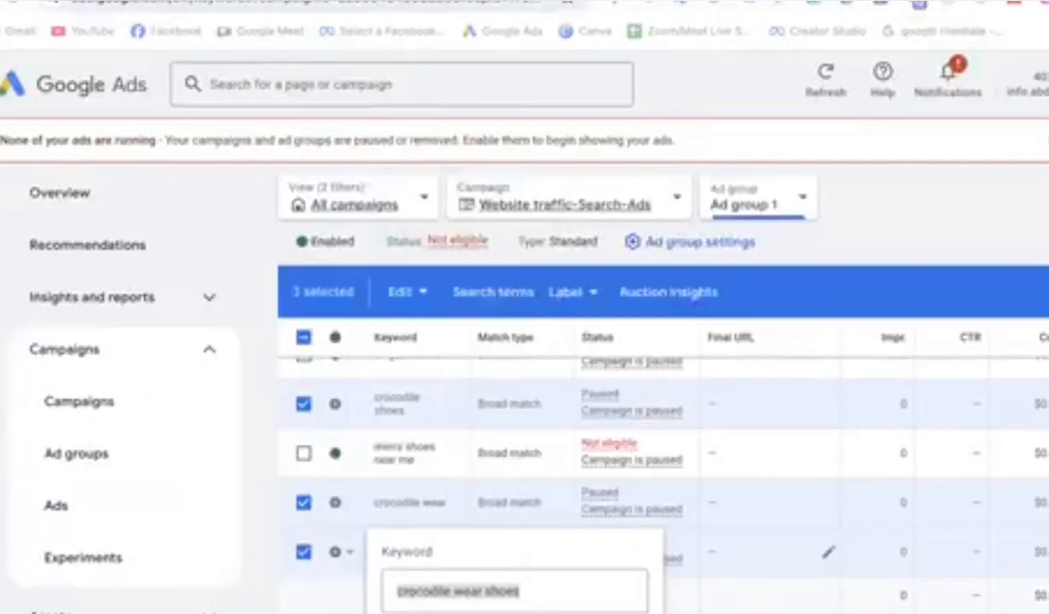
click(517, 590)
key(Escape)
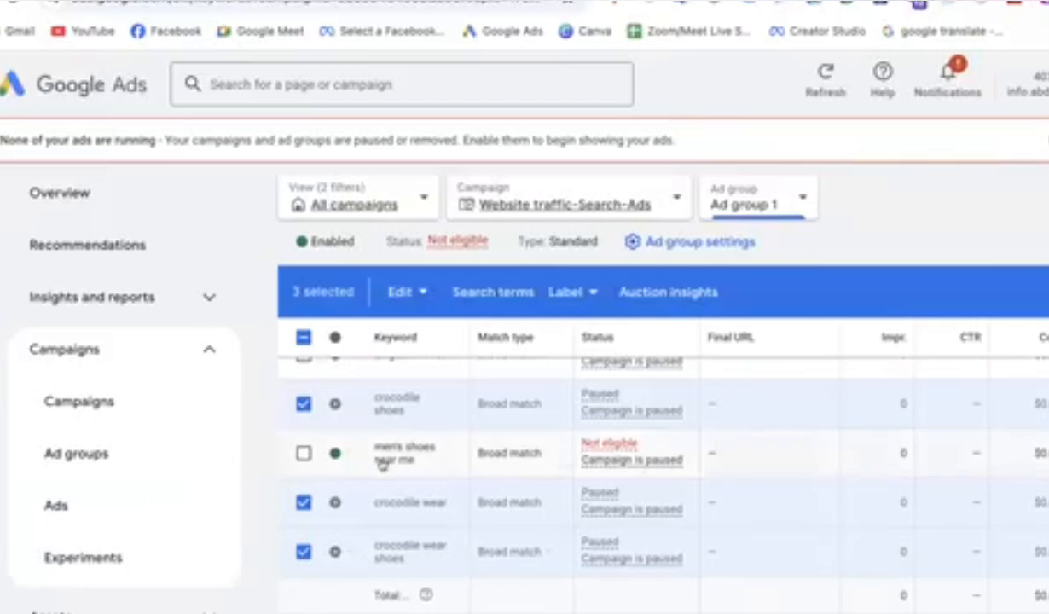
Step: Copy the "crocodile shoes" keyword onto a third line of the note in Notes, leaving the keyword unedited, and return to Google Ads
click(439, 401)
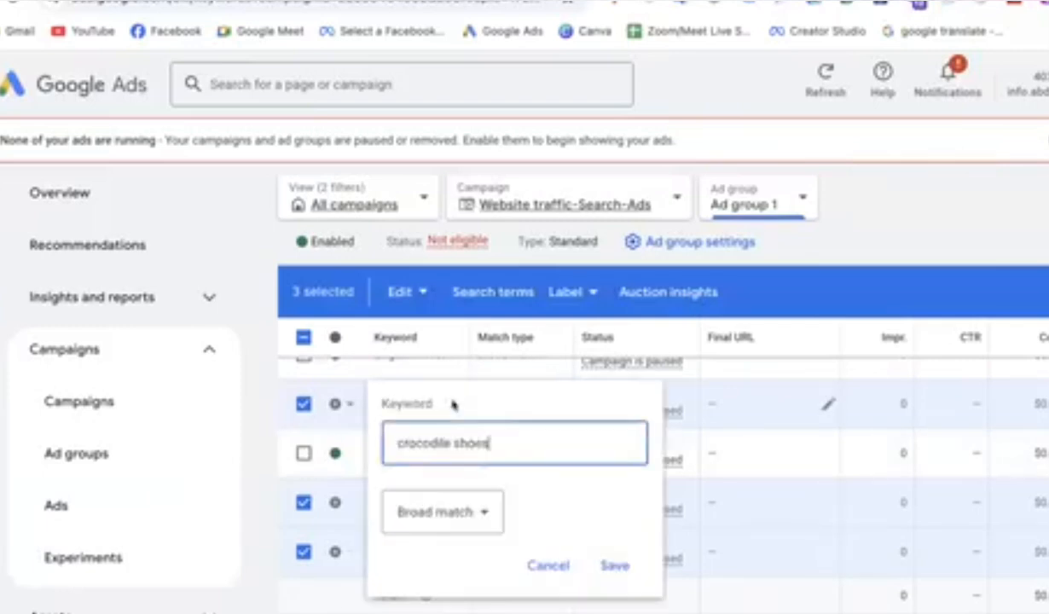
triple_click(486, 449)
key(super+c)
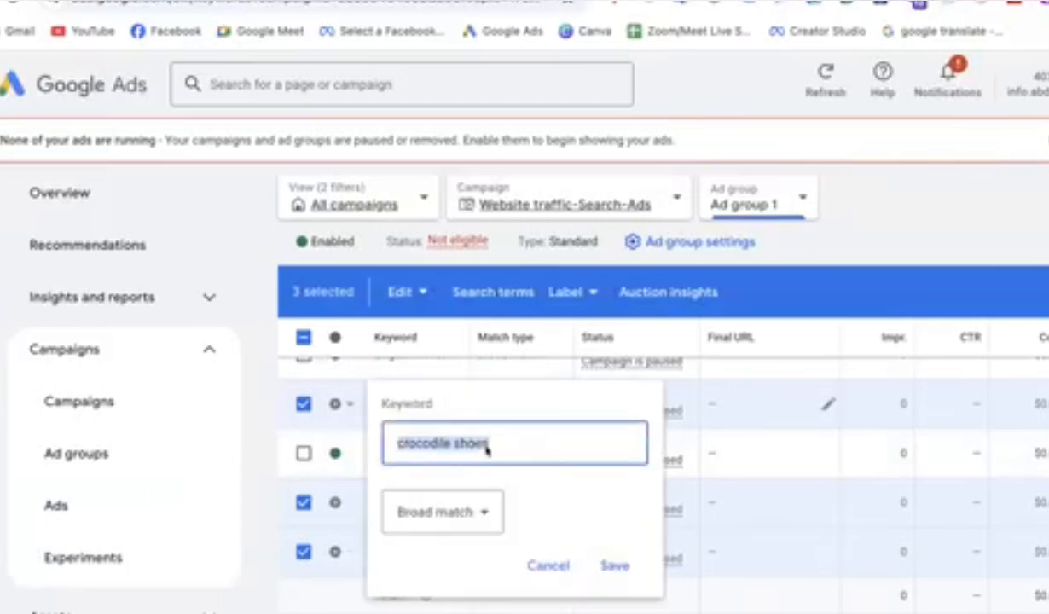
click(544, 564)
key(super+Tab)
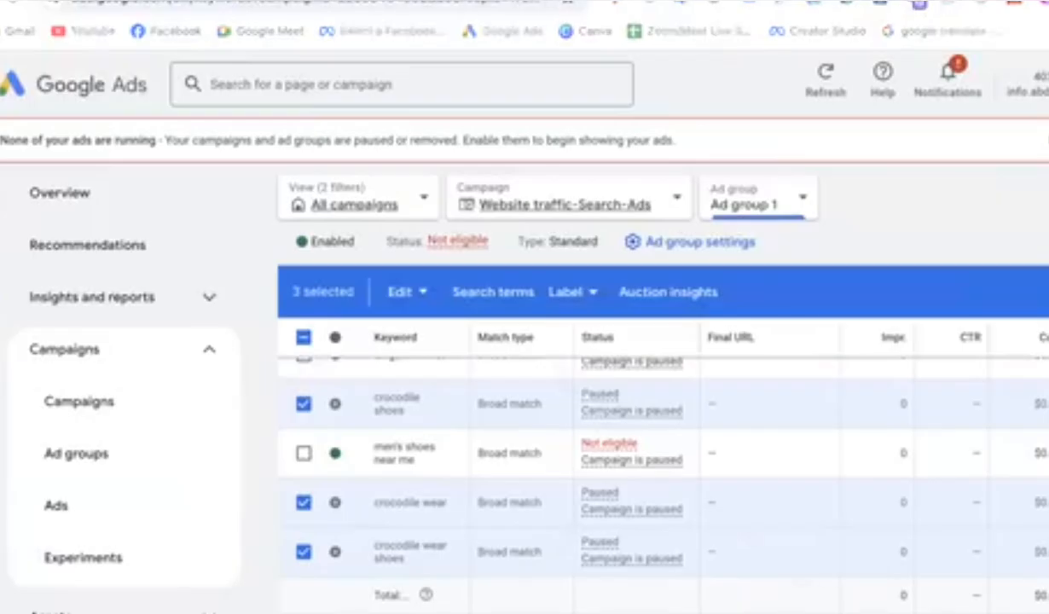
key(Return)
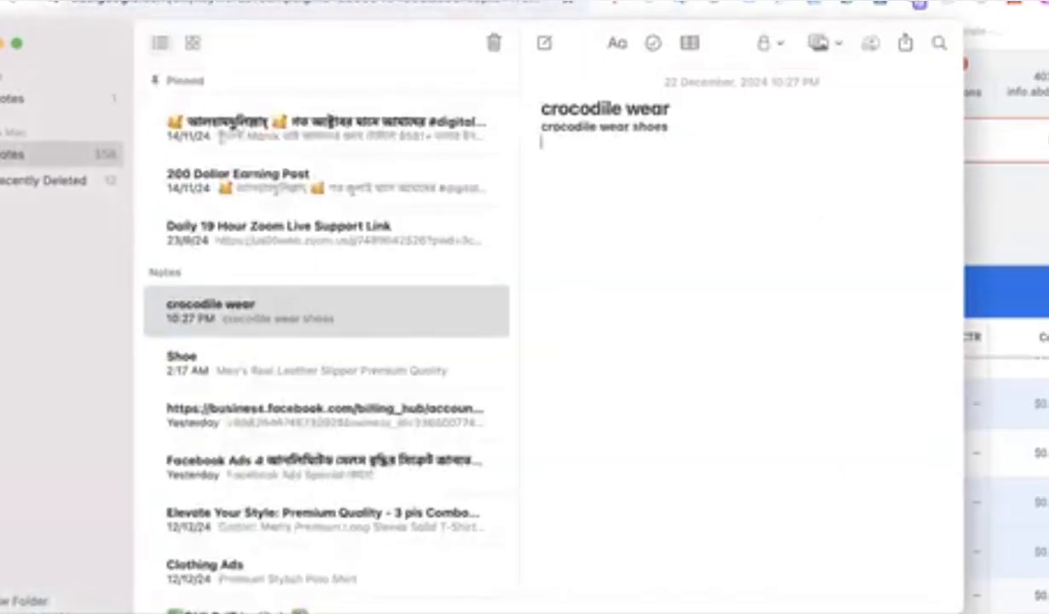
key(super+v)
key(super+m)
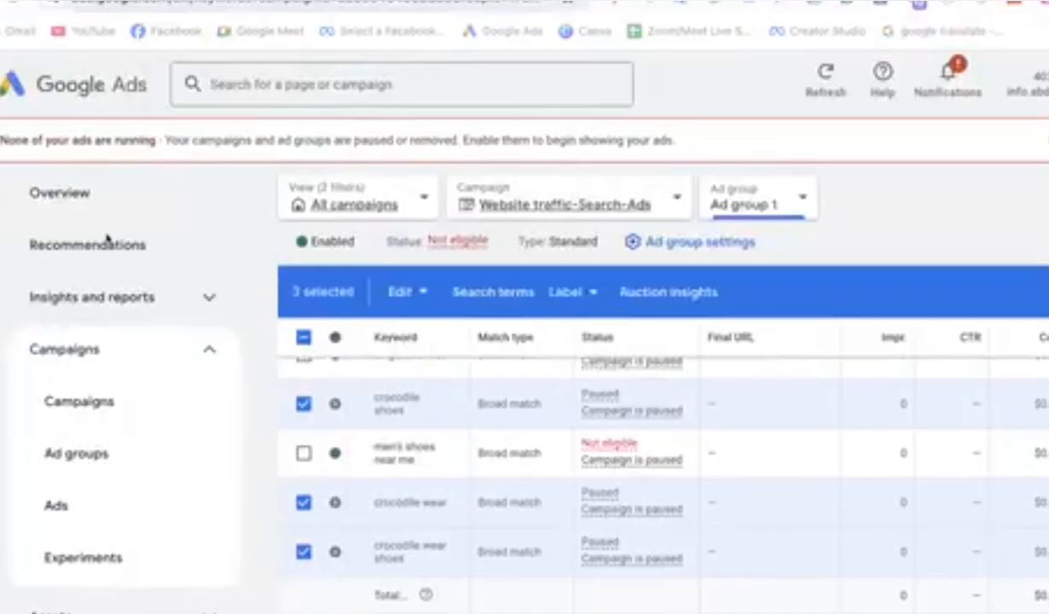
Step: Start a new standard ad group in the Website traffic-Search-Ads campaign and go to its keyword entry field
click(76, 453)
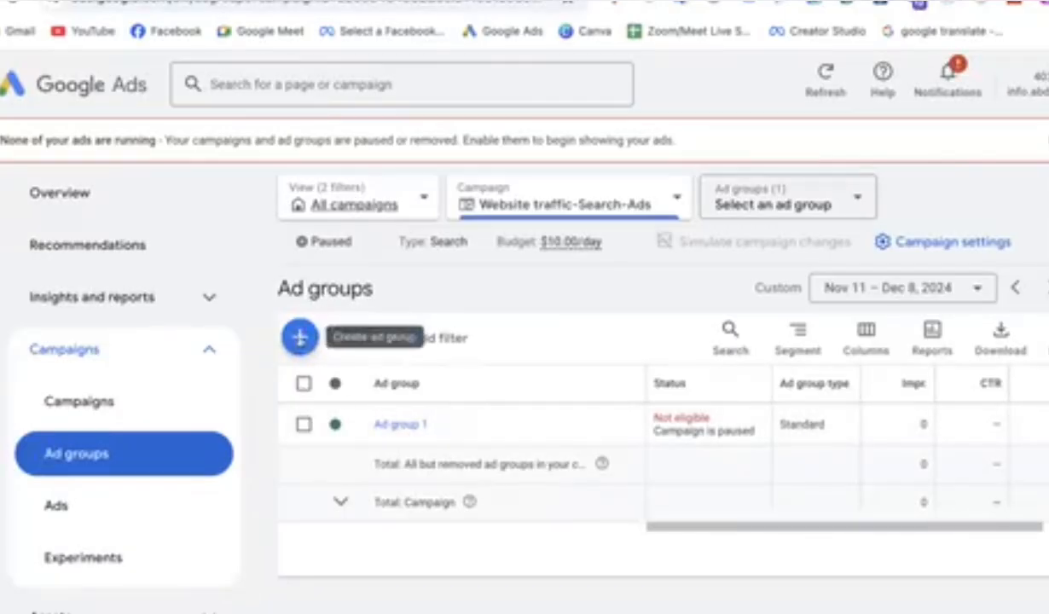
click(301, 338)
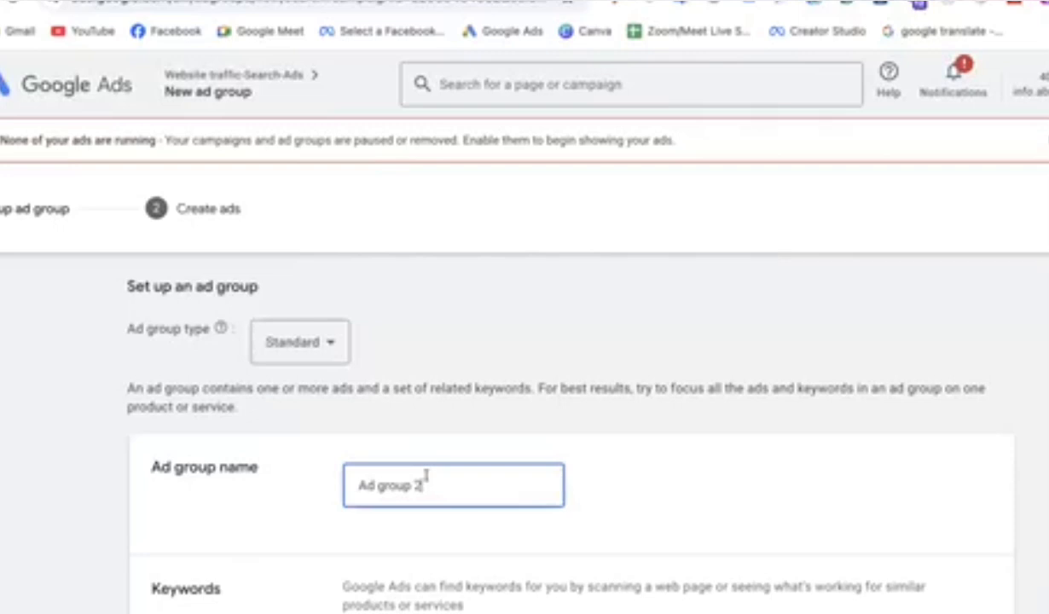
scroll(496, 431, down, 3)
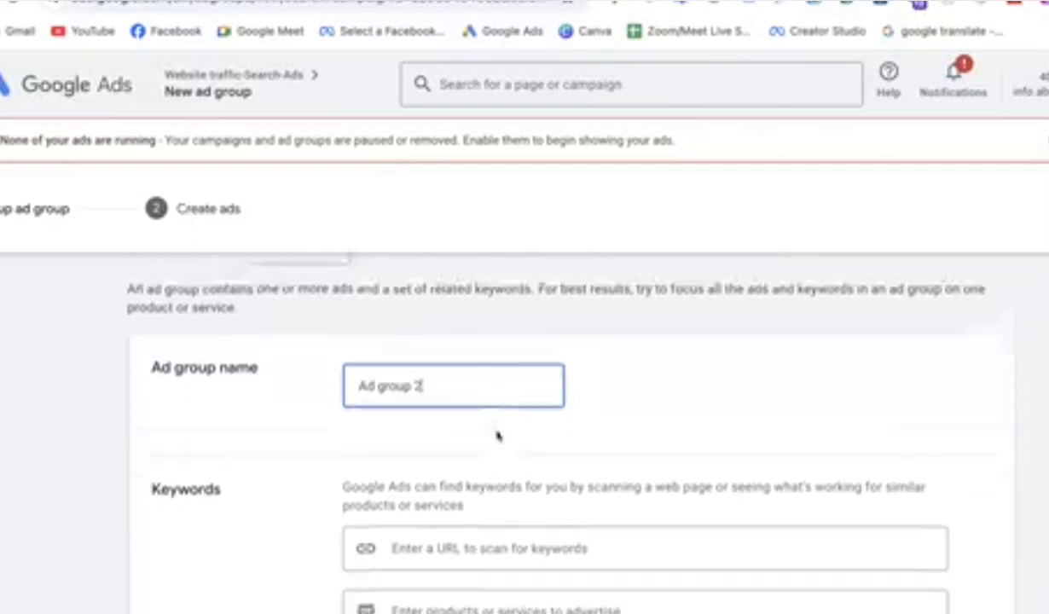
scroll(464, 586, down, 3)
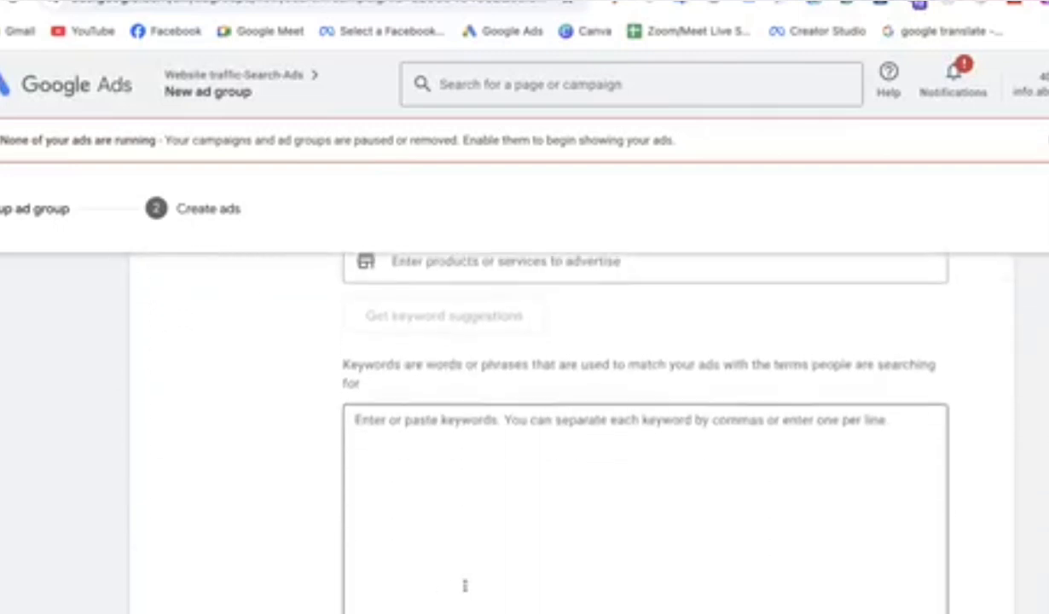
click(402, 410)
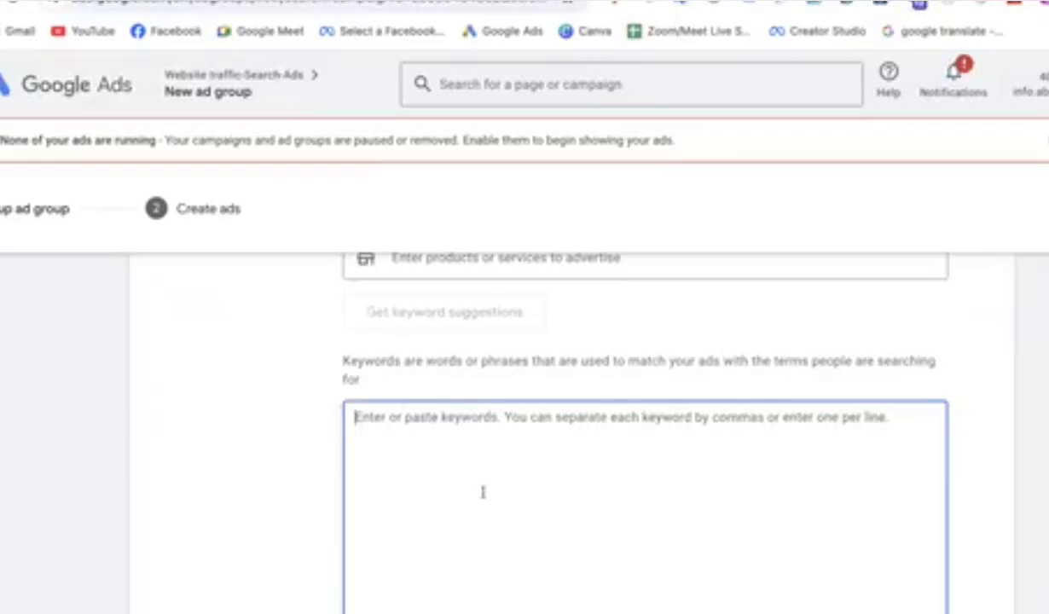
scroll(482, 492, down, 1)
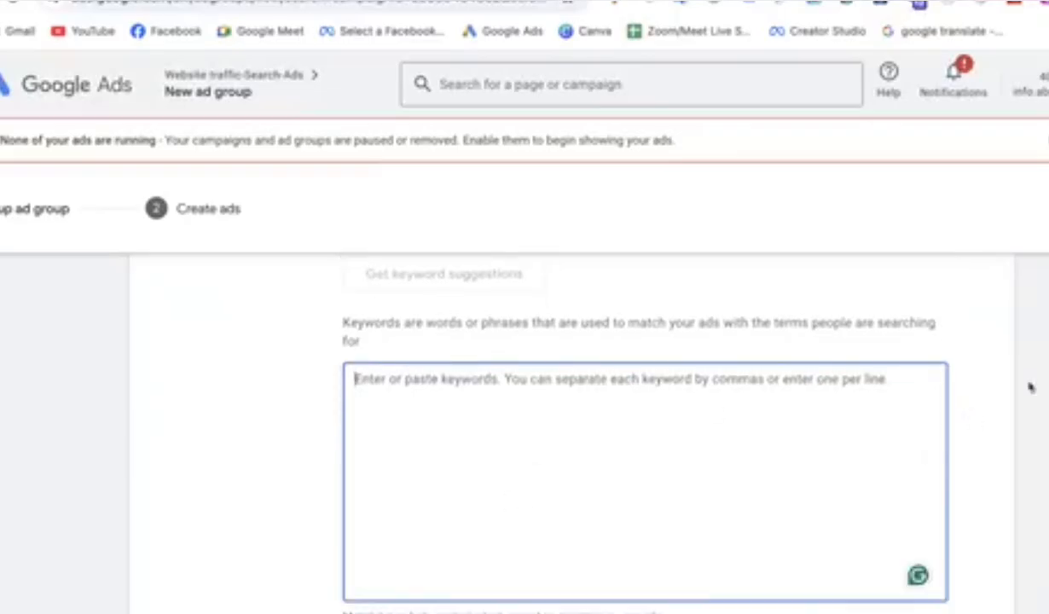
Step: Switch to Notes, cut the three crocodile keywords from the note, and return to the new ad group in Google Ads
click(699, 611)
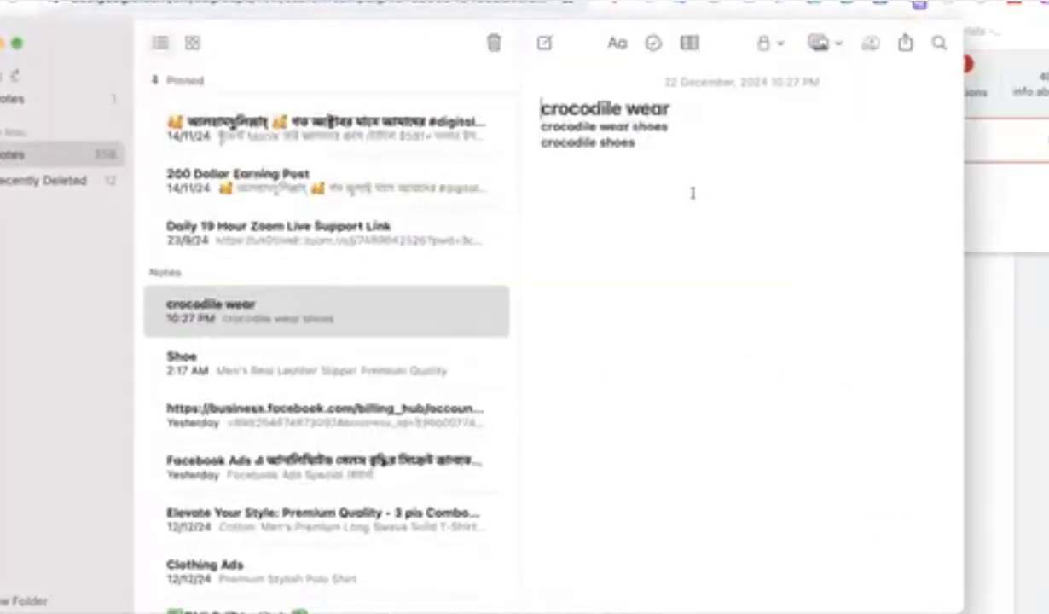
drag(645, 143, 530, 104)
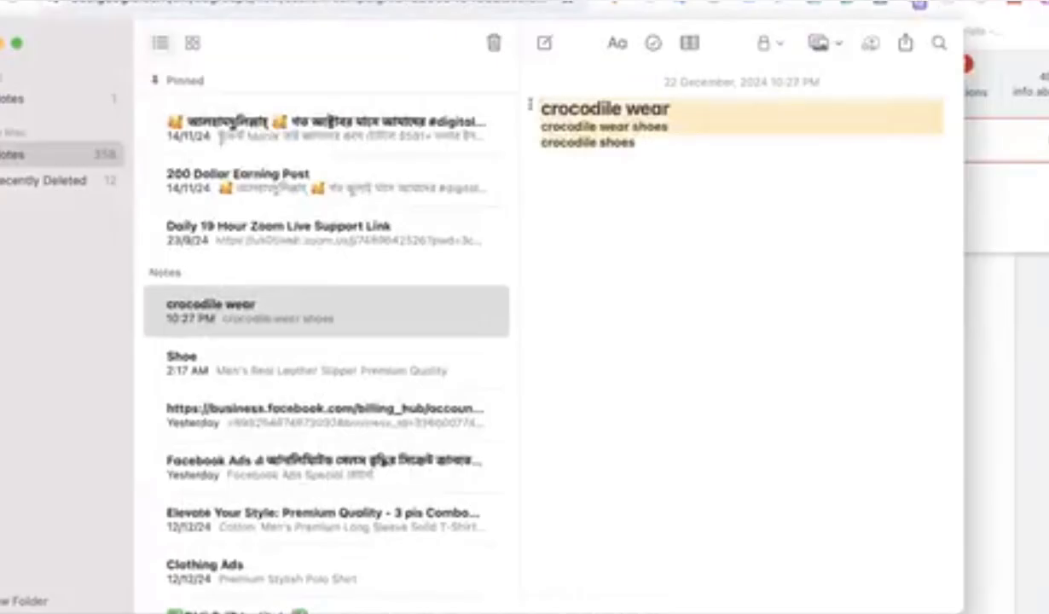
key(super+x)
key(super+m)
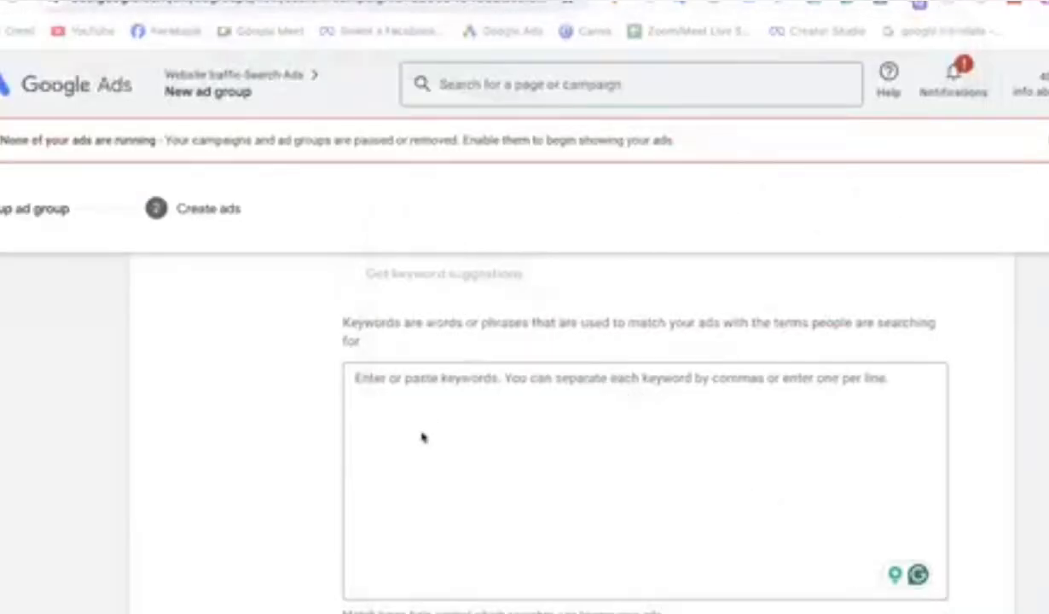
Step: Paste "crocodile wear", "crocodile wear shoes" and "crocodile shoes" as the new ad group's keywords
click(412, 421)
right_click(419, 400)
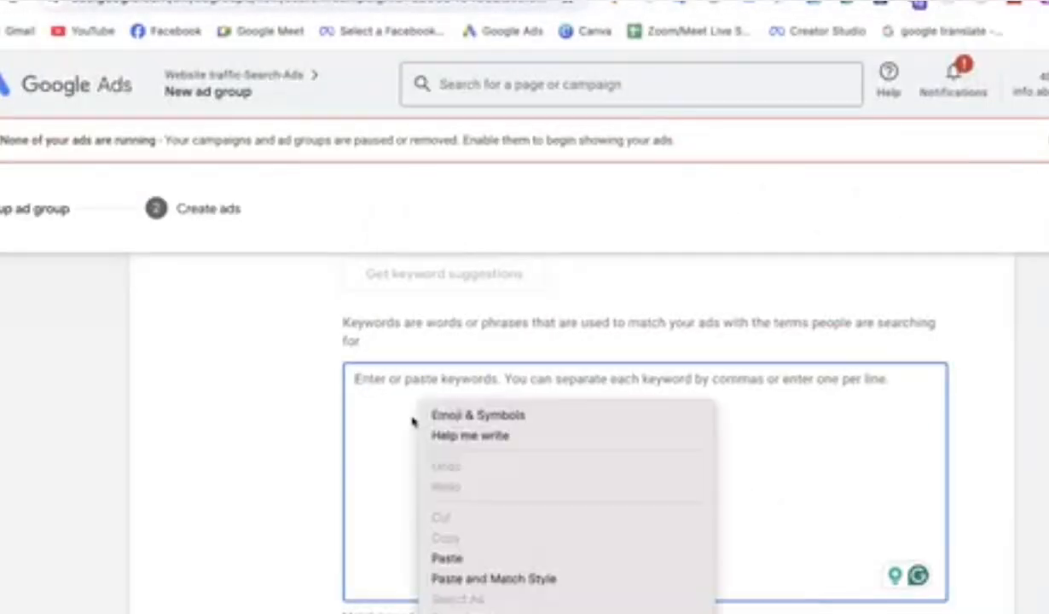
click(451, 559)
scroll(453, 563, up, 6)
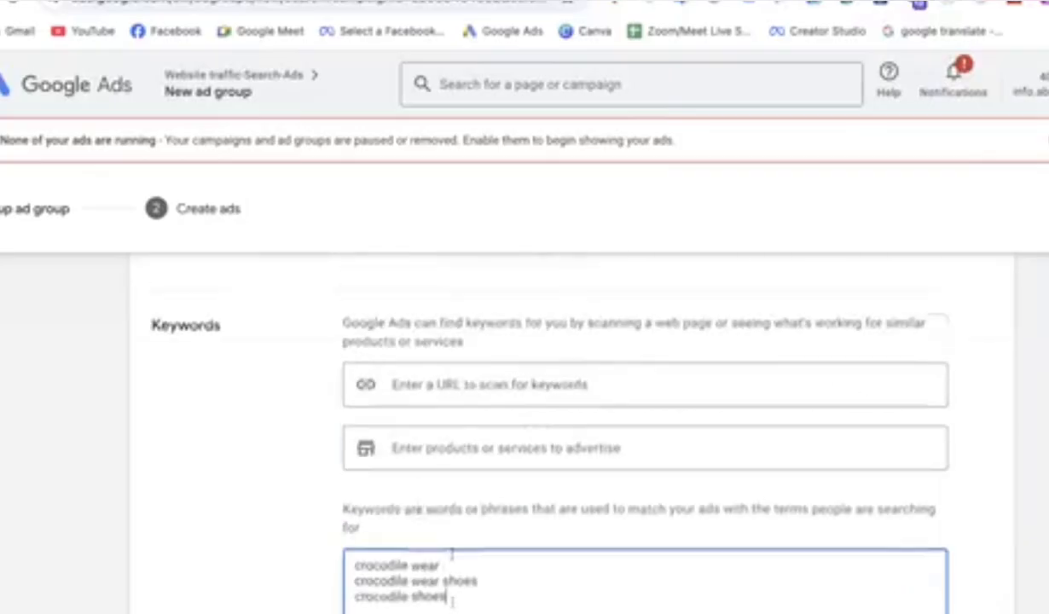
scroll(662, 451, down, 6)
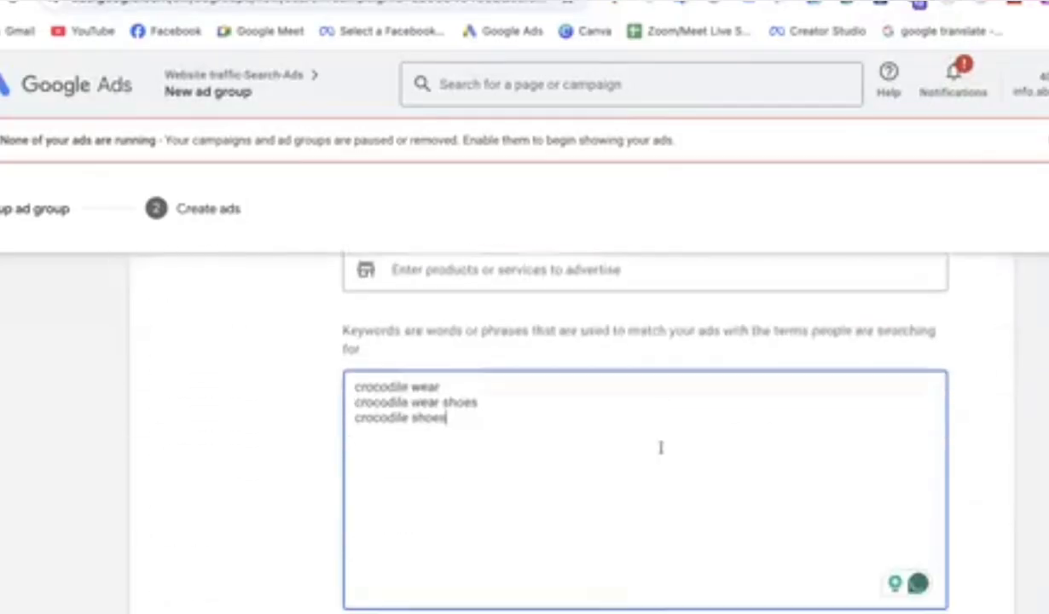
Step: Continue to the ad creation stage and accept the prefilled search ad to finish creating Ad group 2
click(238, 443)
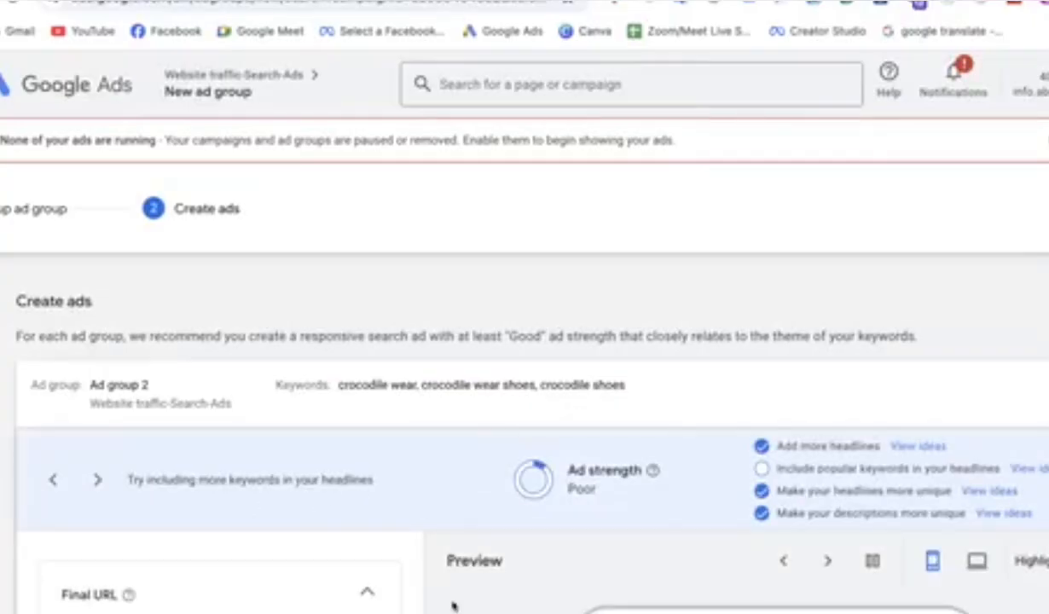
scroll(453, 605, down, 10)
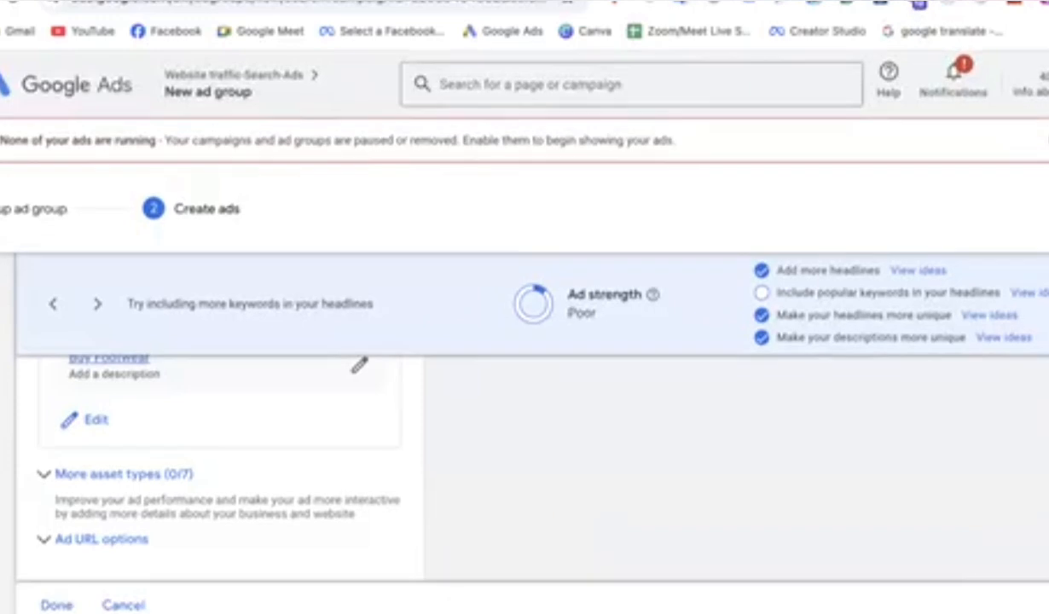
click(57, 605)
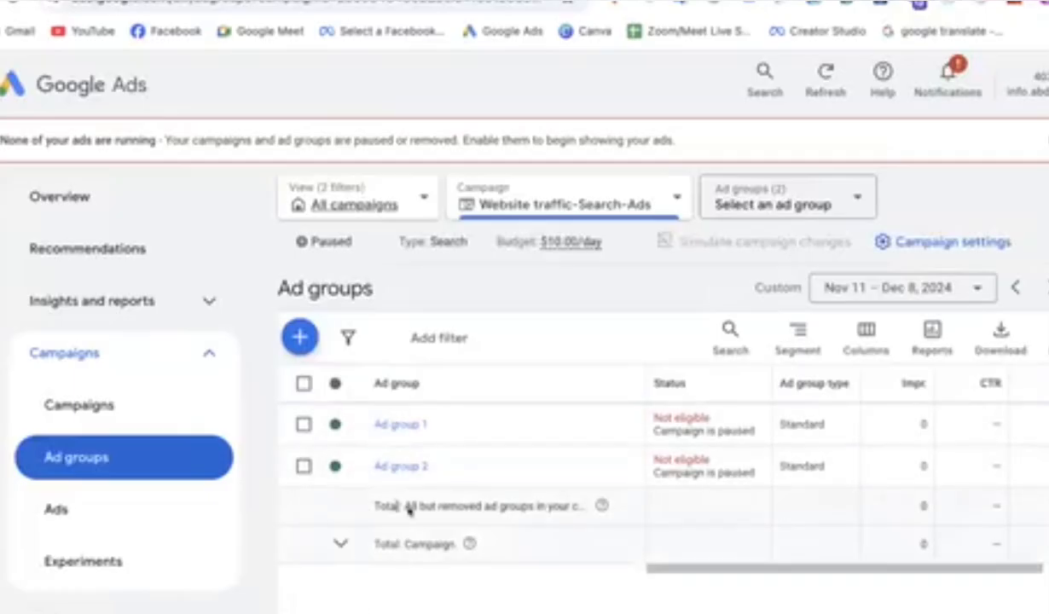
Step: Review the keywords and their statuses in Ad group 1 and in Ad group 2, and return to the ad group list
click(385, 423)
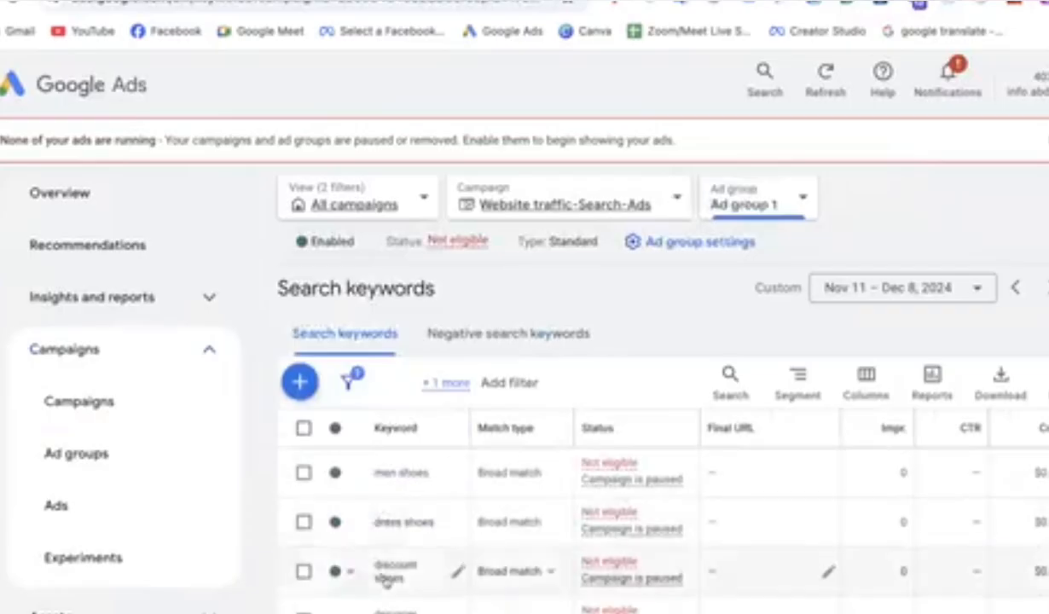
scroll(385, 578, down, 5)
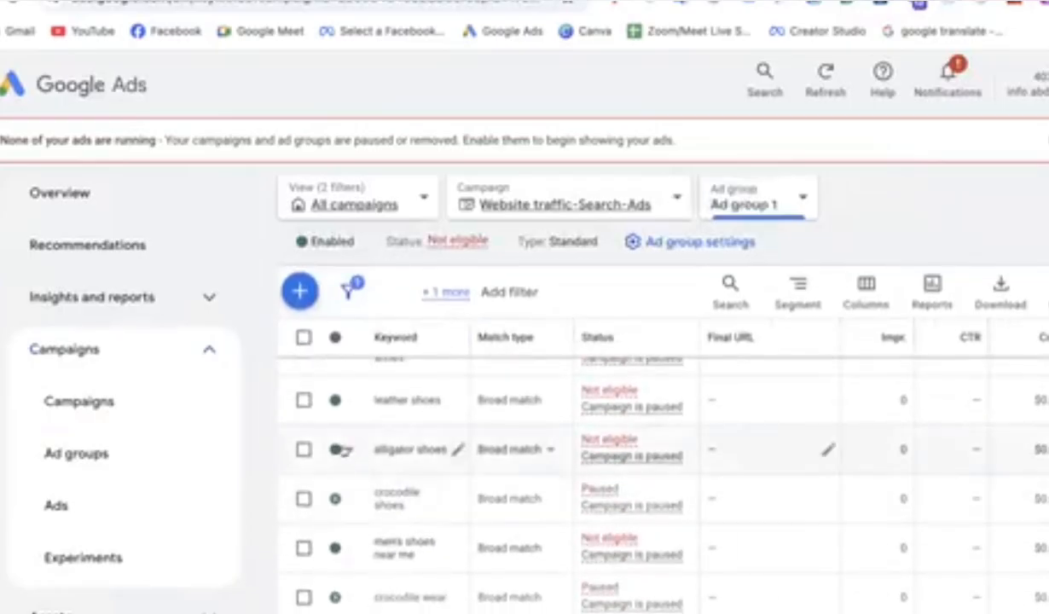
scroll(371, 512, up, 2)
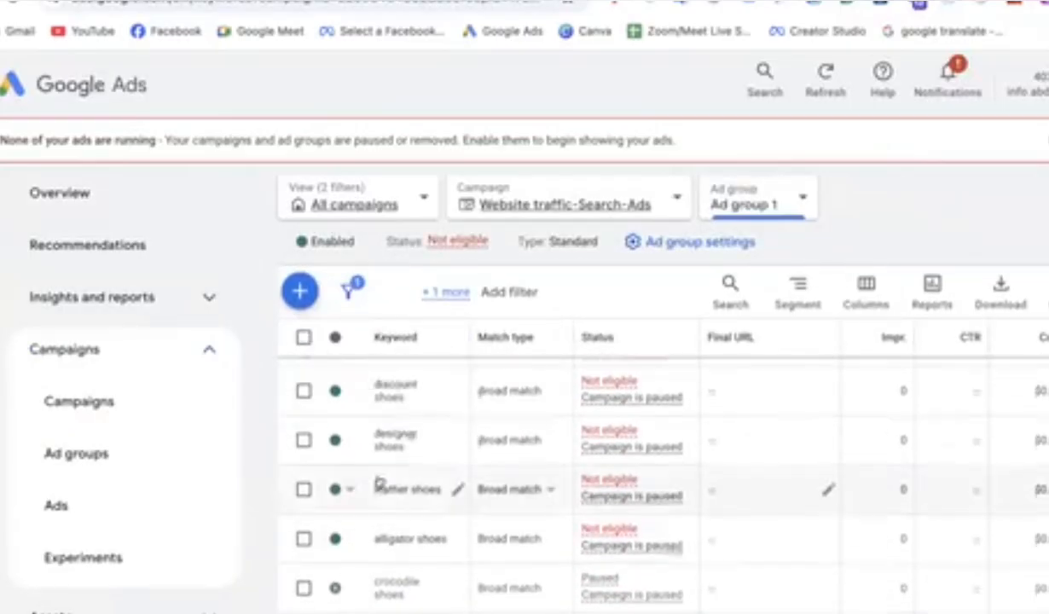
scroll(379, 484, up, 4)
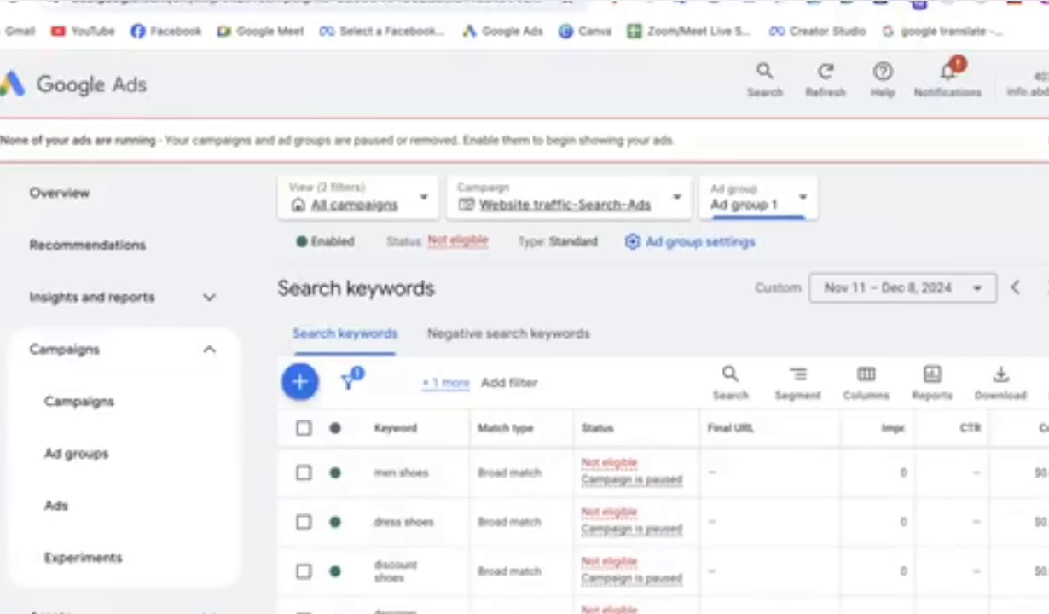
click(77, 453)
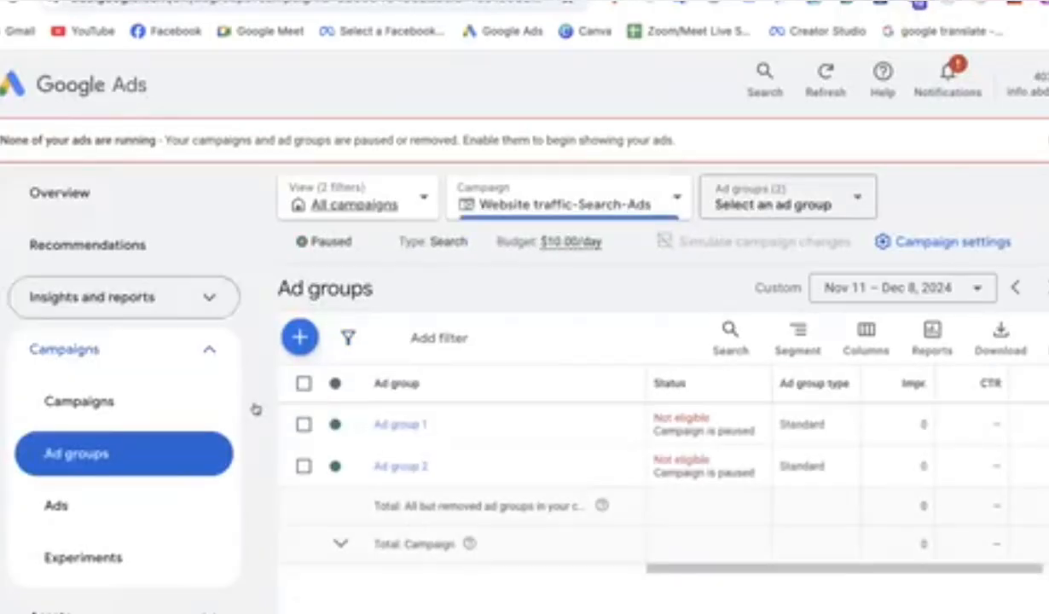
click(394, 466)
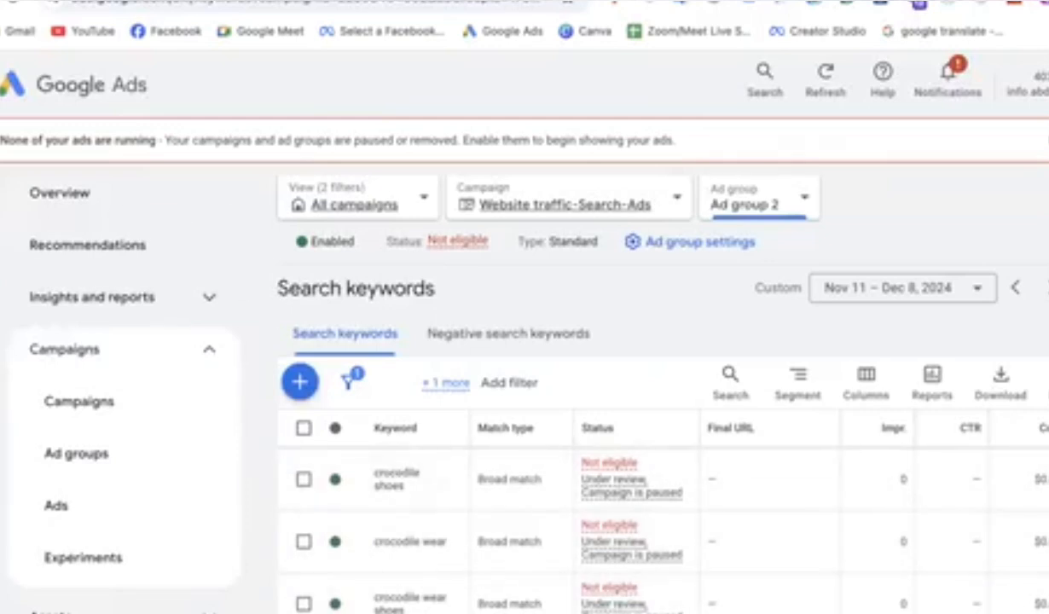
click(75, 452)
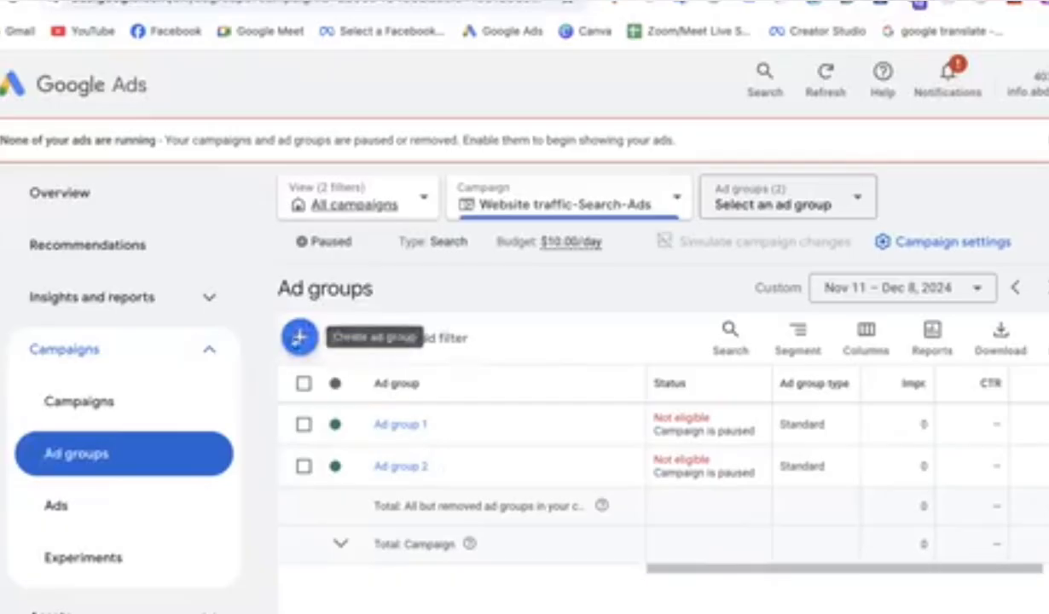
click(396, 424)
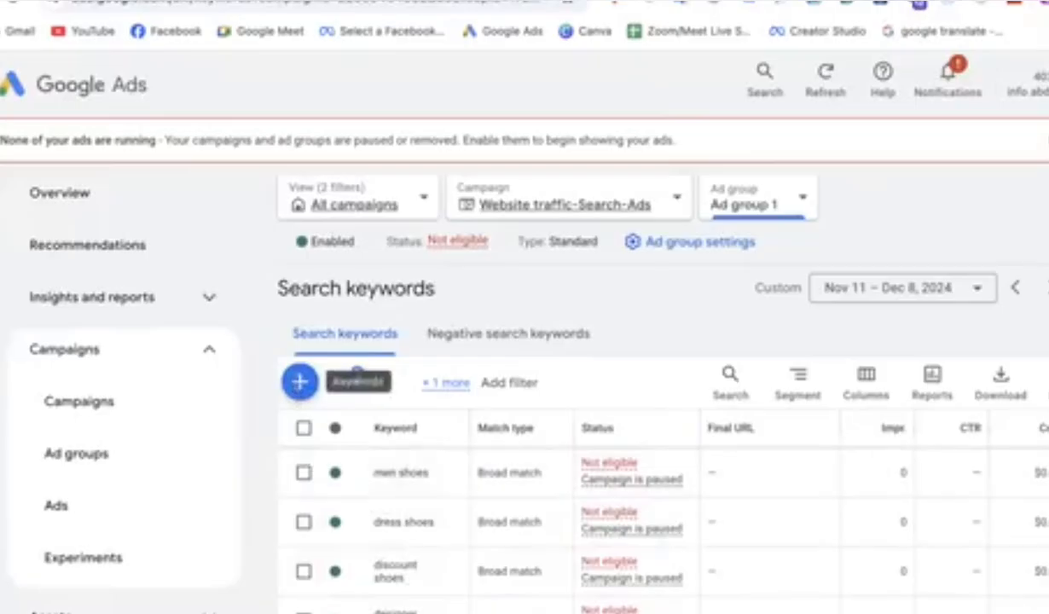
click(299, 383)
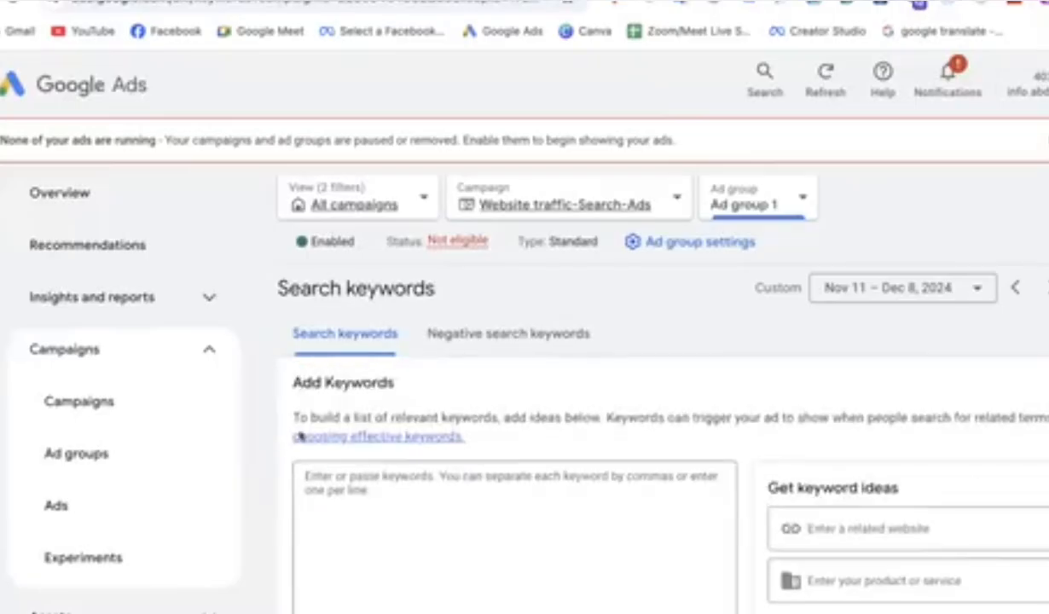
click(375, 465)
scroll(378, 470, down, 1)
scroll(378, 470, up, 2)
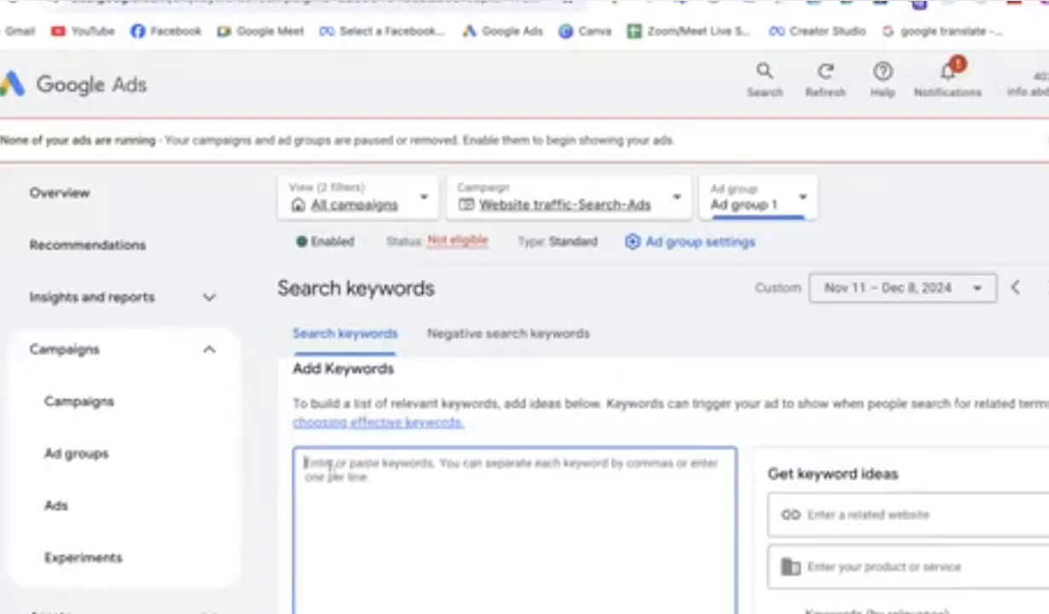
text(name)
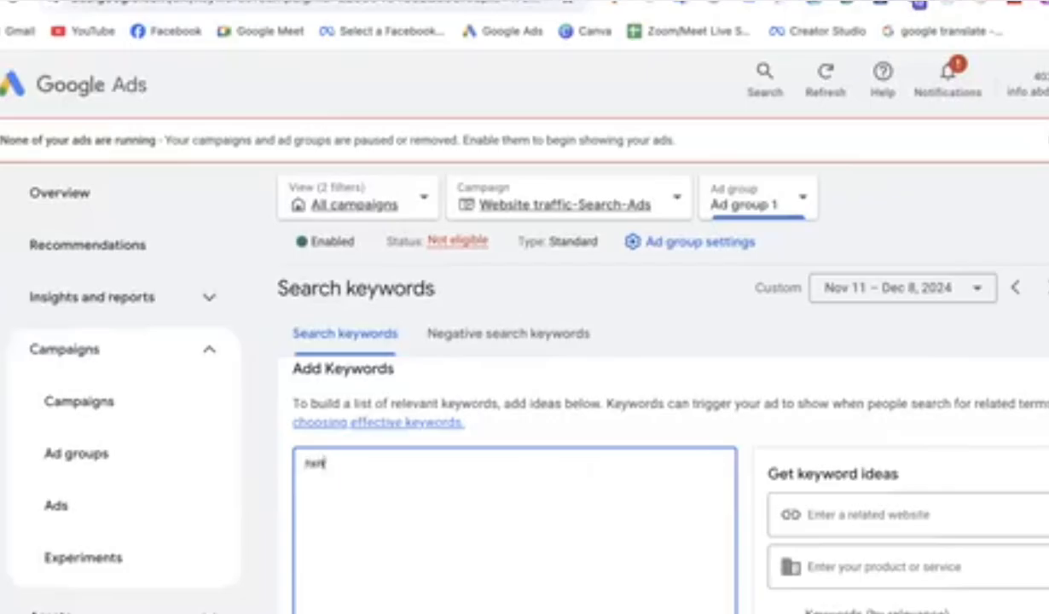
key(BackSpace)
key(BackSpace)
key(BackSpace)
key(BackSpace)
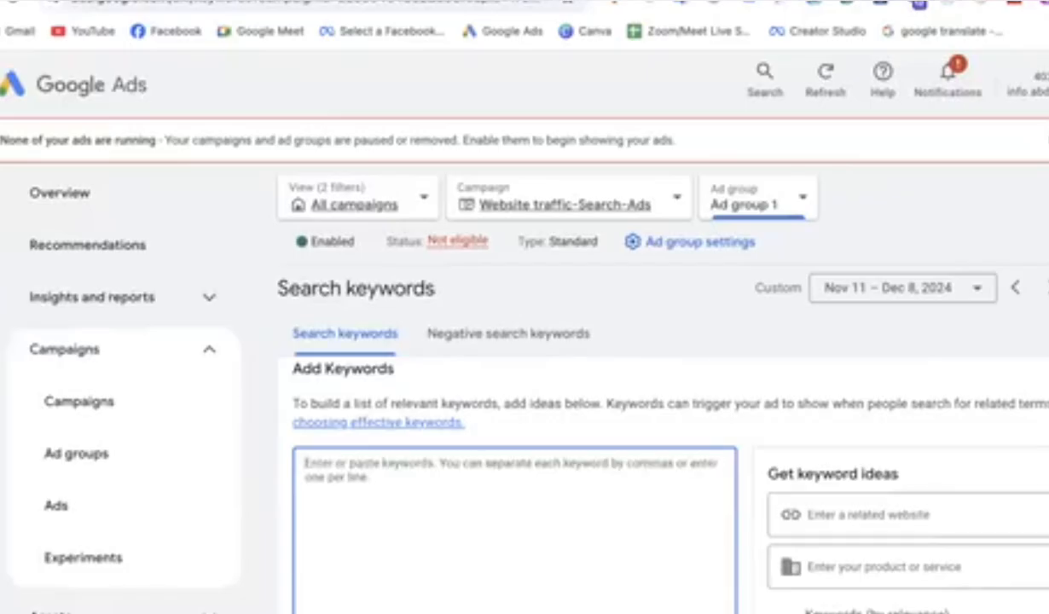
scroll(329, 539, down, 3)
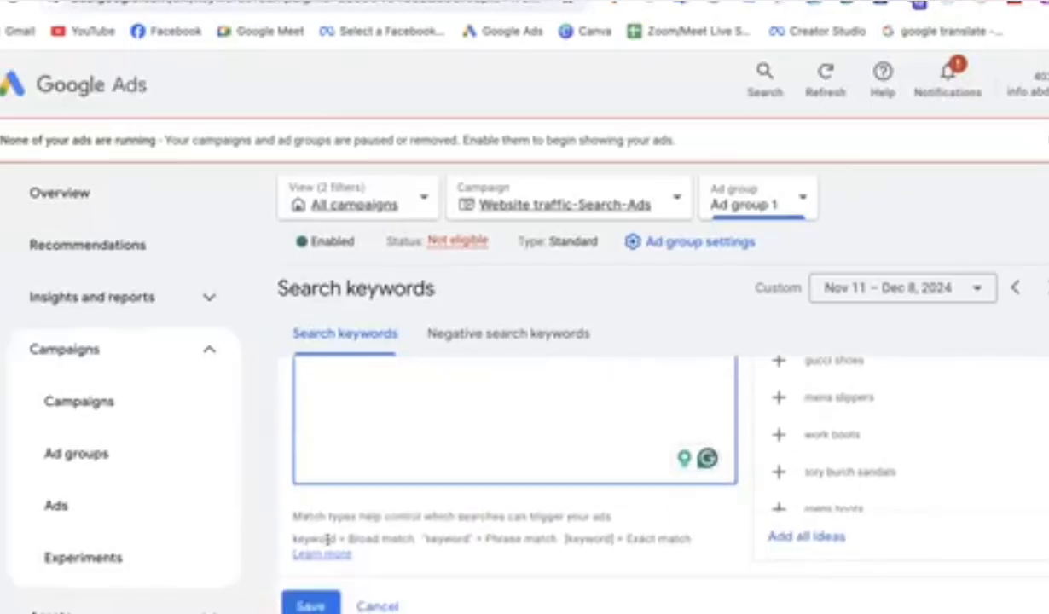
click(372, 601)
scroll(393, 433, up, 5)
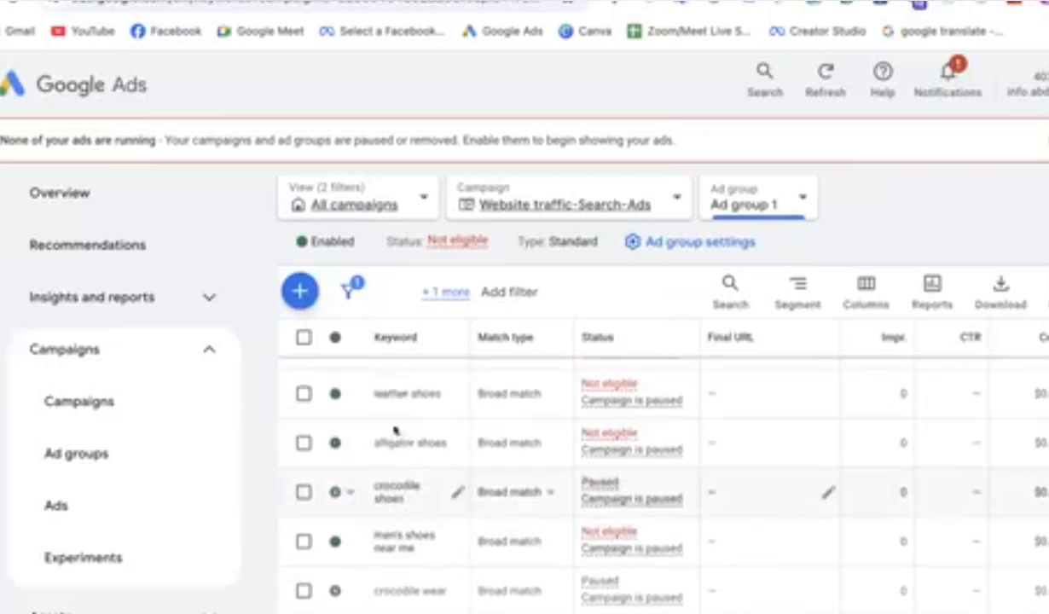
scroll(395, 431, up, 2)
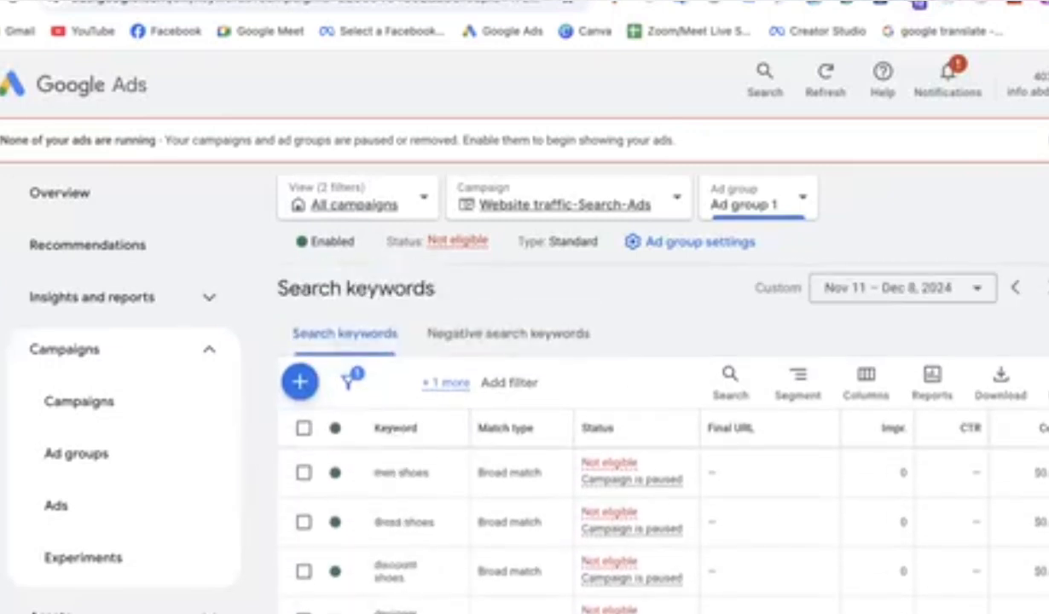
Step: Check the campaign's ad group list and look through the keywords in Ad group 1 again
click(77, 454)
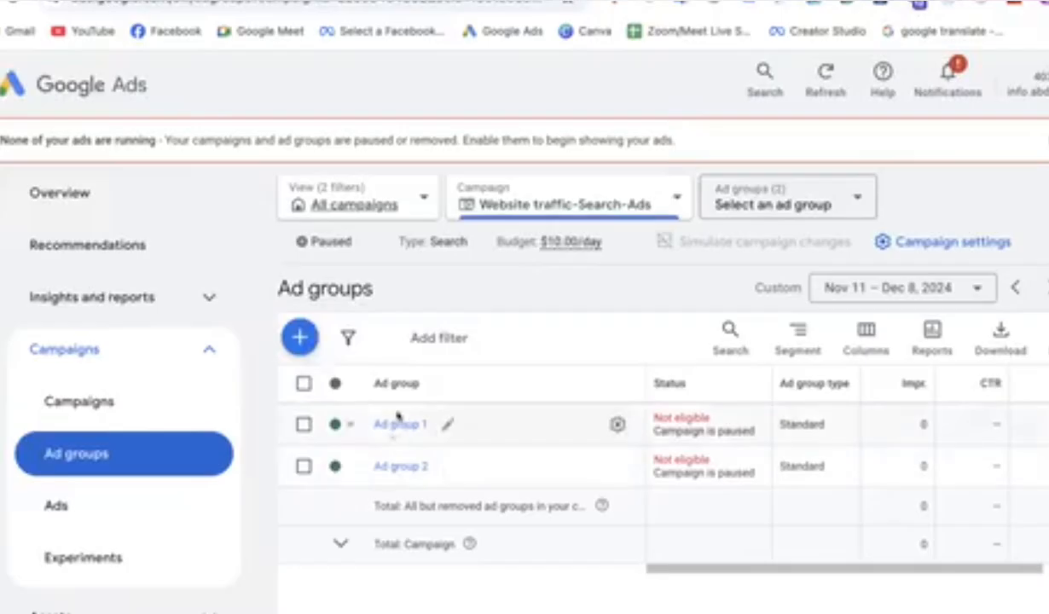
mouse_move(556, 244)
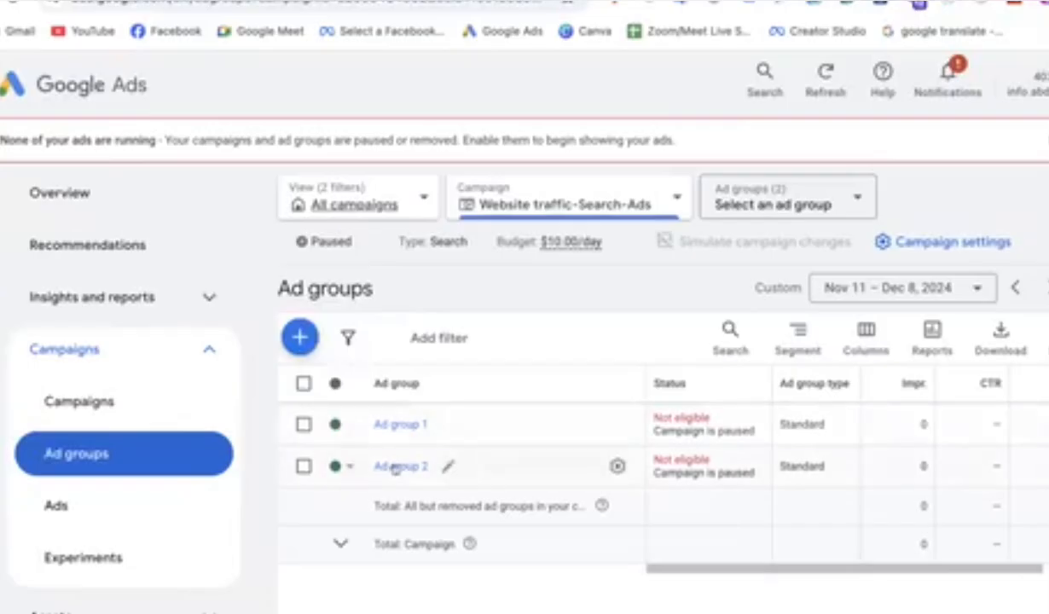
click(397, 424)
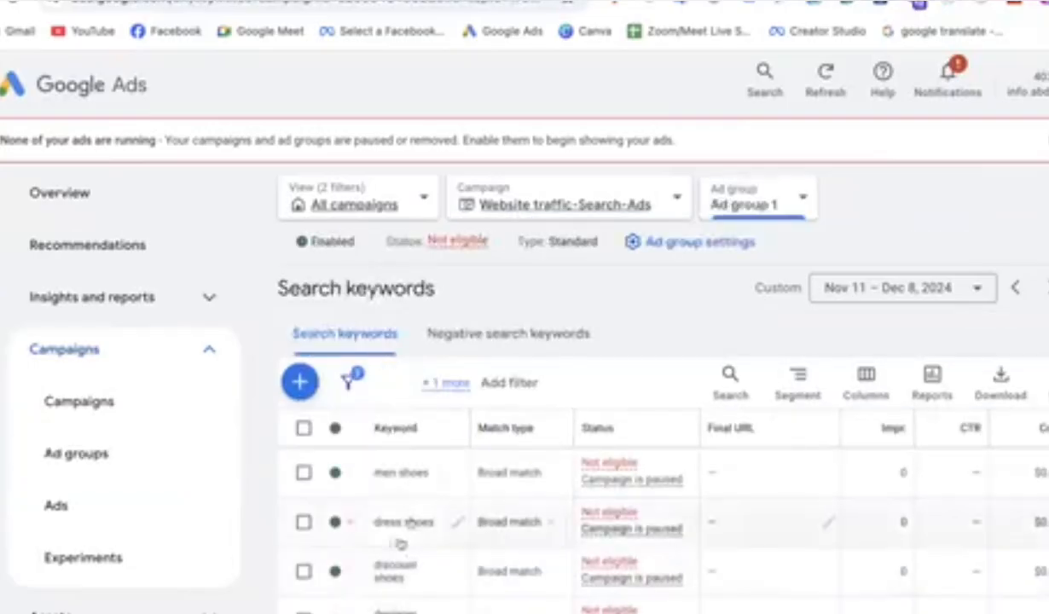
click(2, 2)
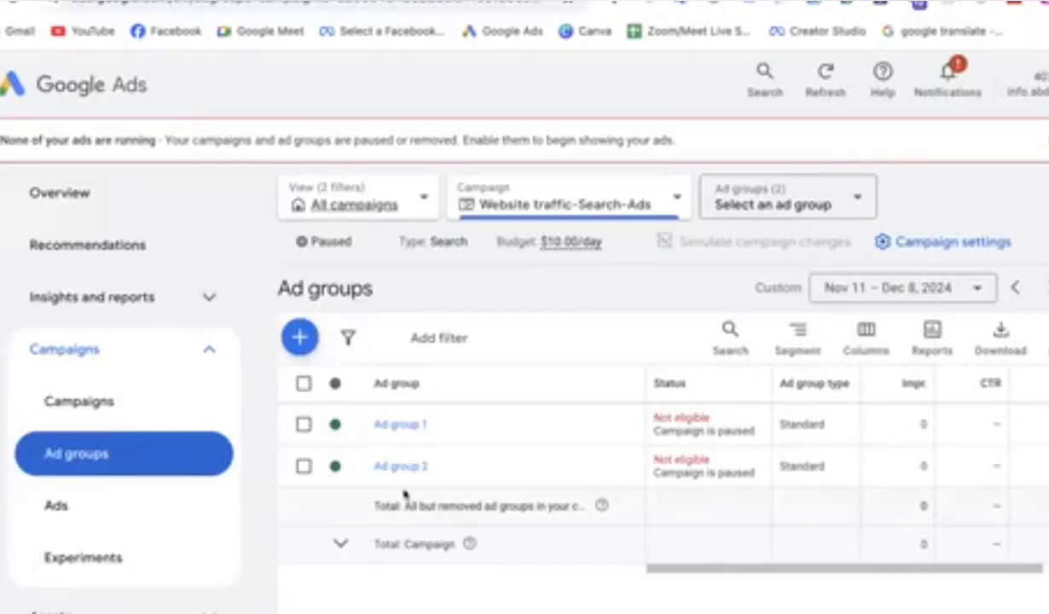
click(397, 424)
scroll(394, 421, down, 2)
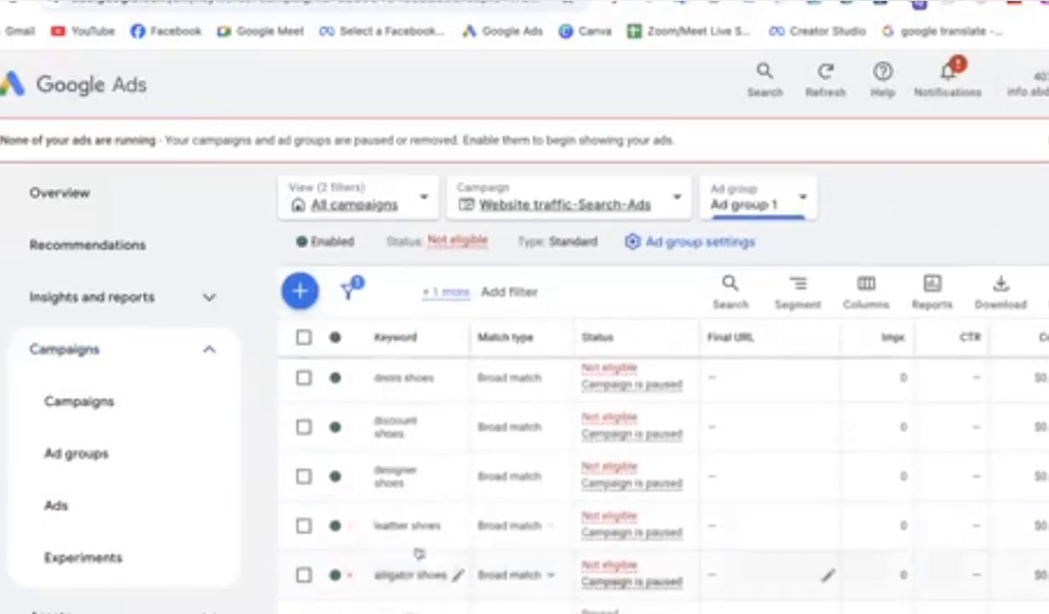
Step: Select the keywords "discount shoes", "designer shoes", "leather shoes" and "alligator shoes" in Ad group 1
click(303, 525)
click(304, 476)
click(304, 575)
click(304, 426)
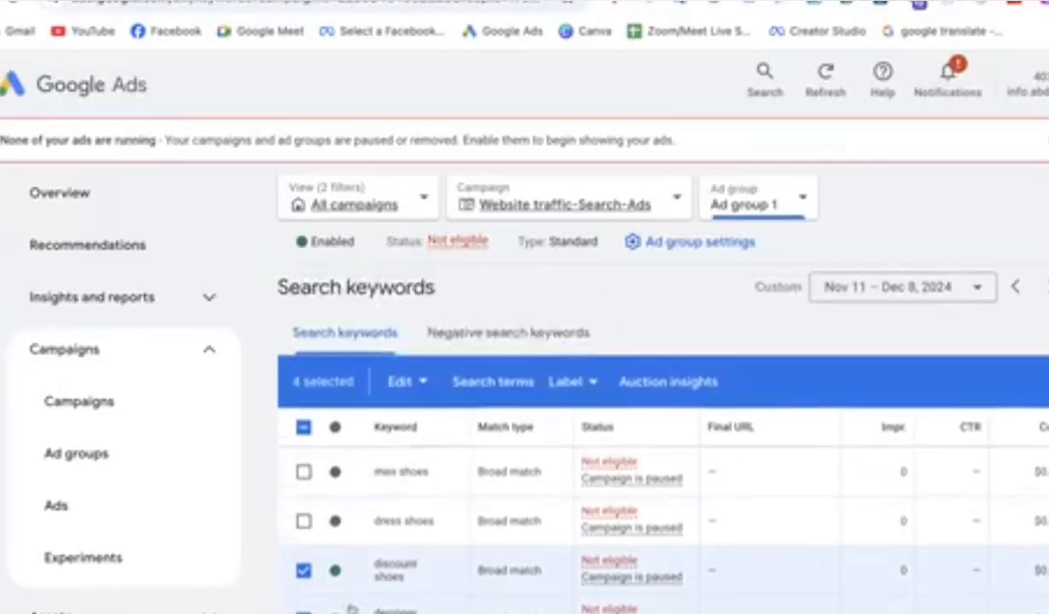
scroll(376, 517, down, 2)
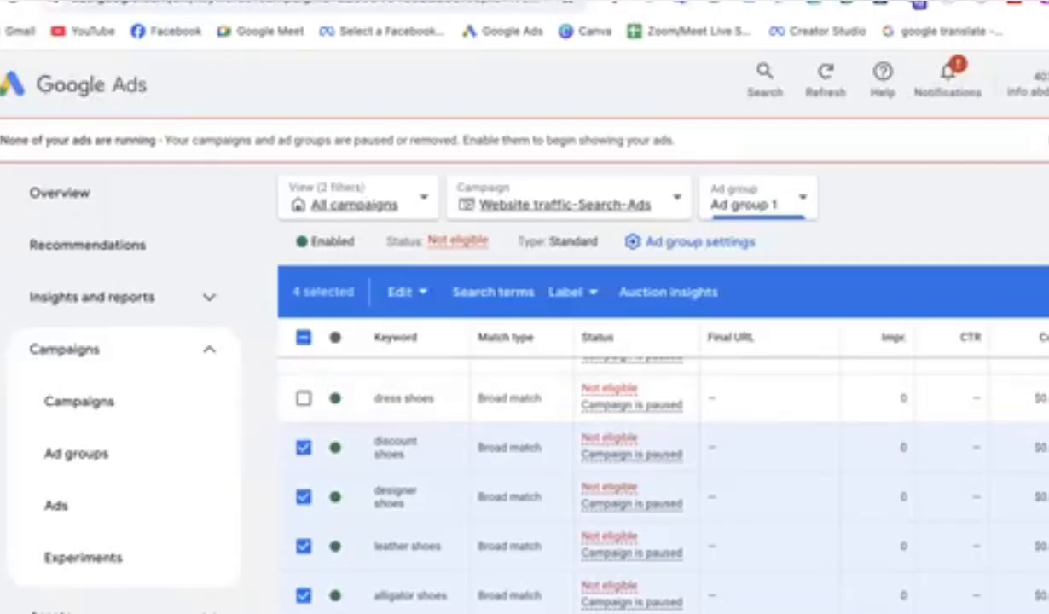
Step: Review the keywords and their statuses in Ad group 2 and return to the campaign's ad group list
click(76, 453)
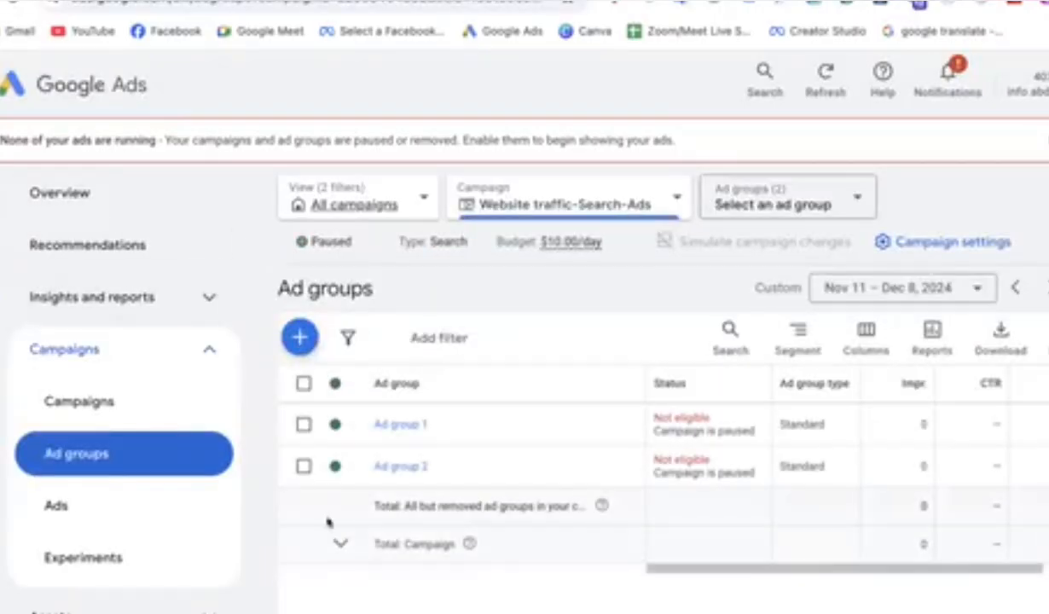
click(381, 467)
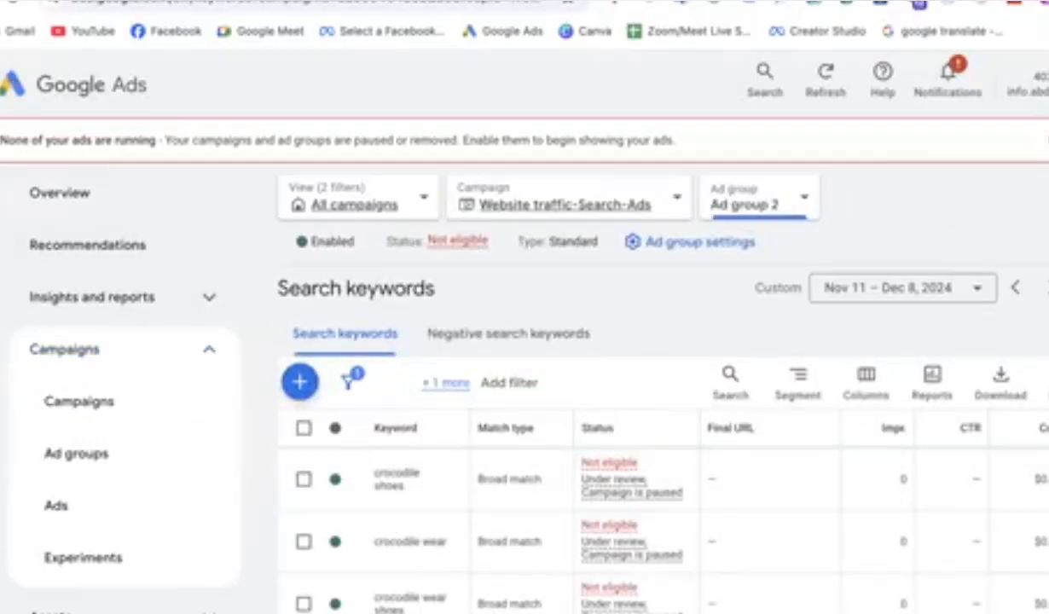
click(76, 452)
Step: Check the campaign's daily budget and close its editor without saving a change
mouse_move(592, 243)
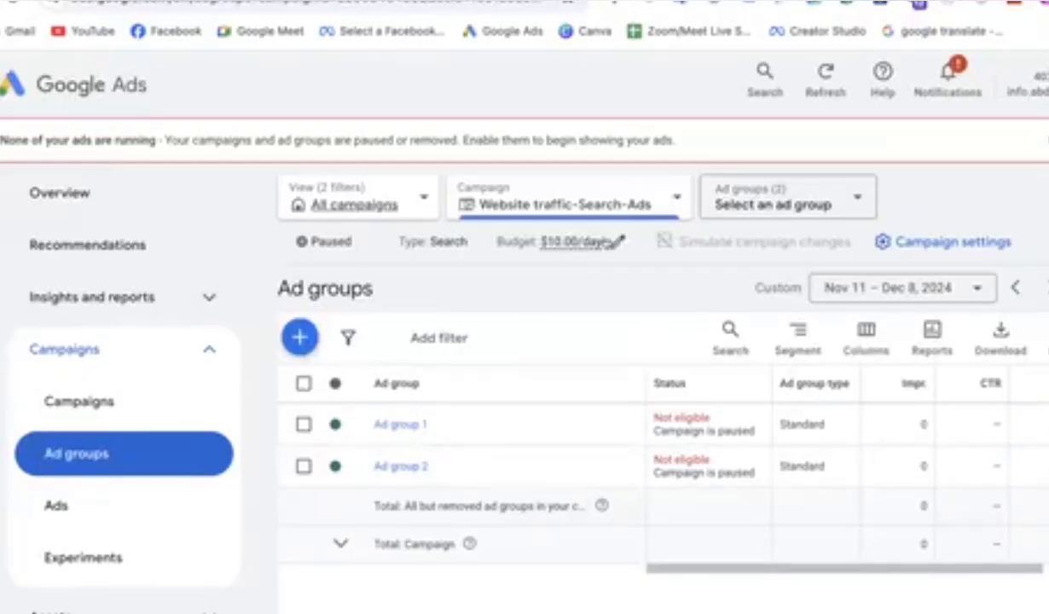
click(607, 241)
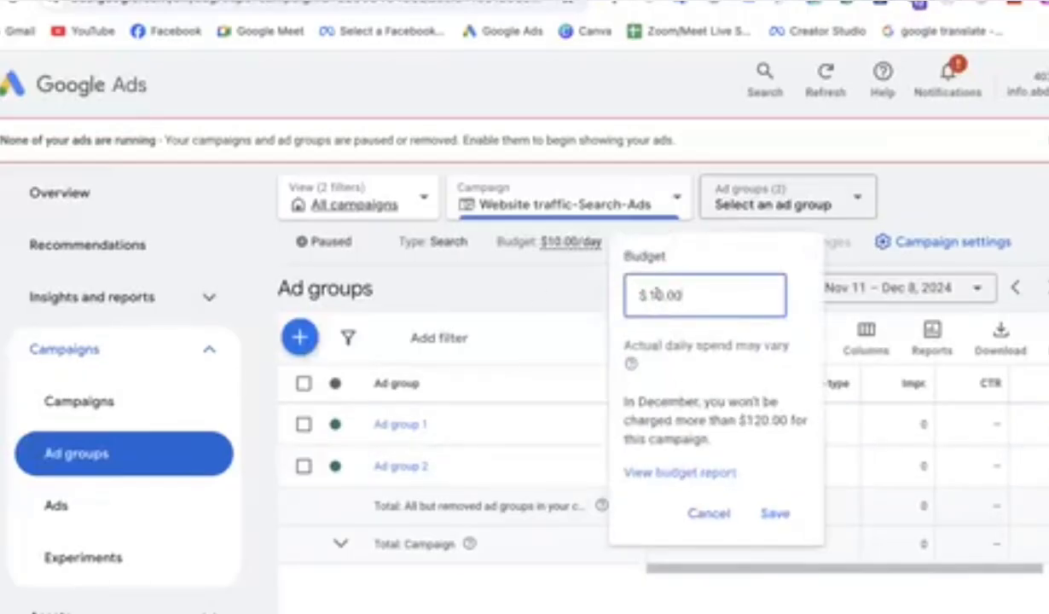
click(699, 513)
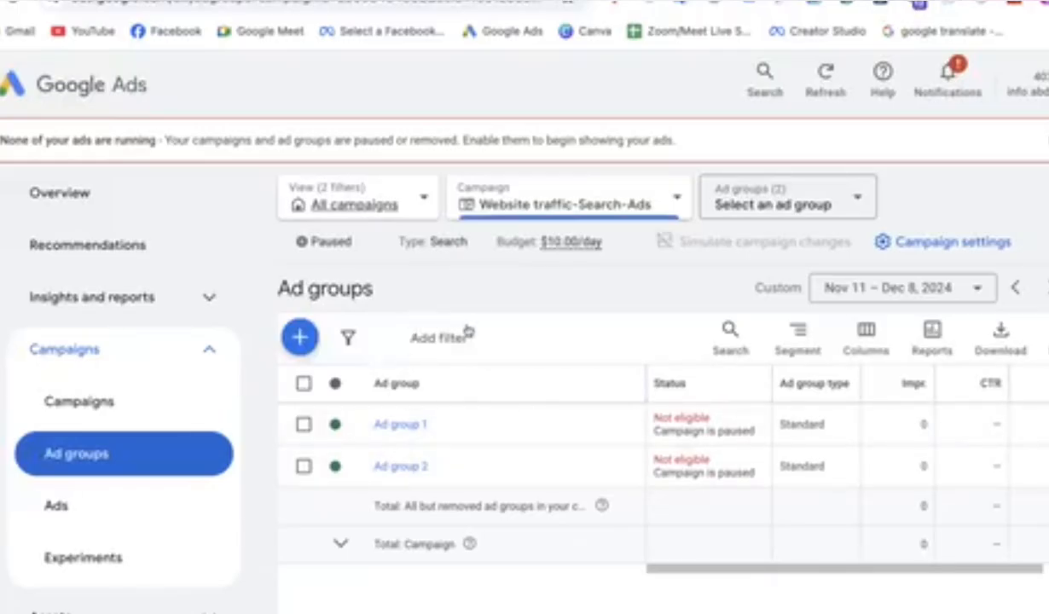
Step: View Ad group 2's keywords once more, and reopen the Website traffic-Search-Ads campaign from the campaign list to show its ad groups
click(394, 466)
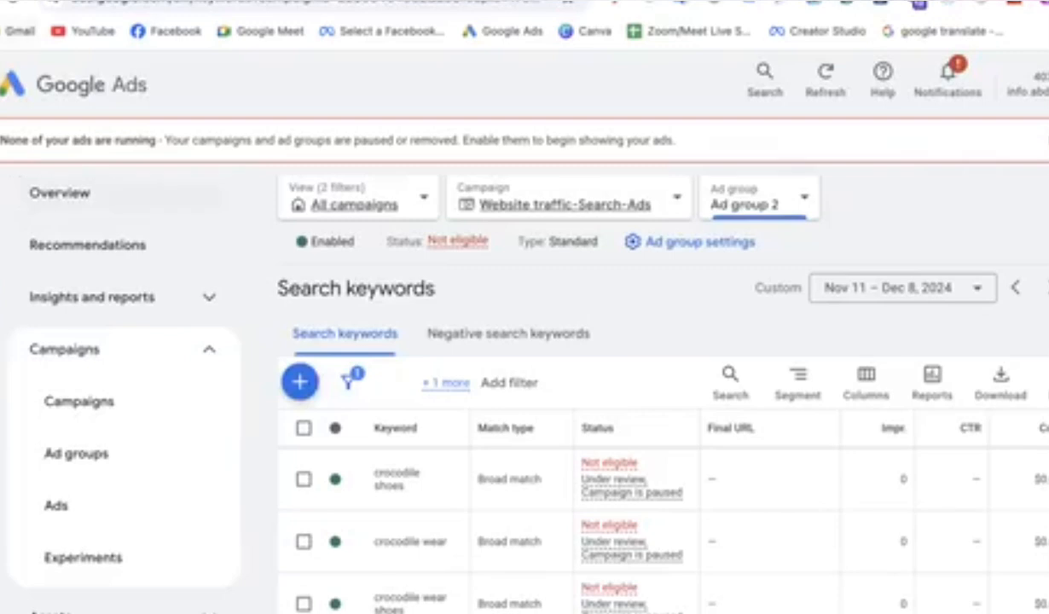
click(2, 2)
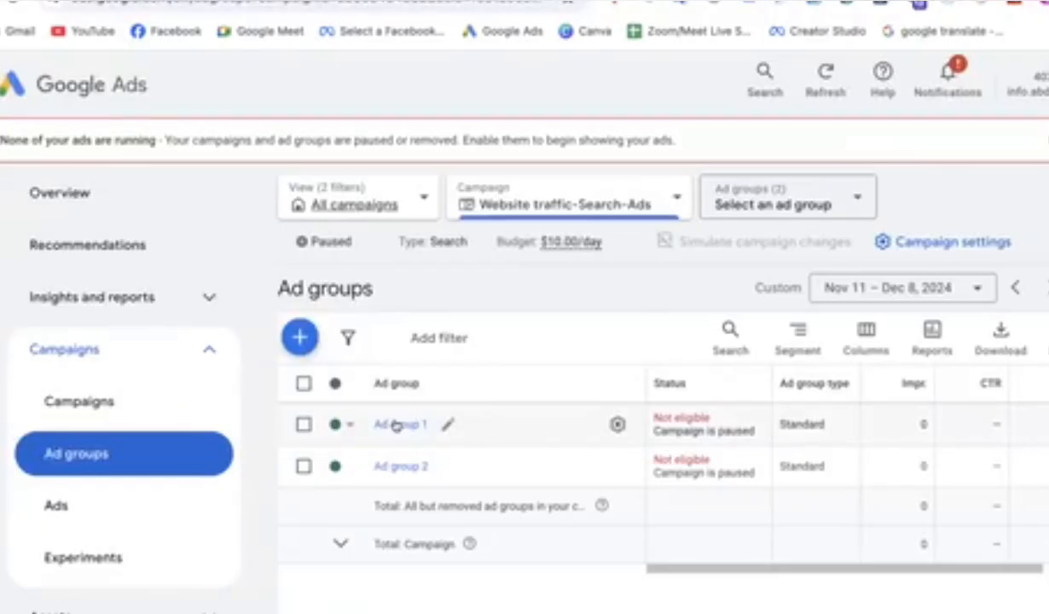
click(102, 403)
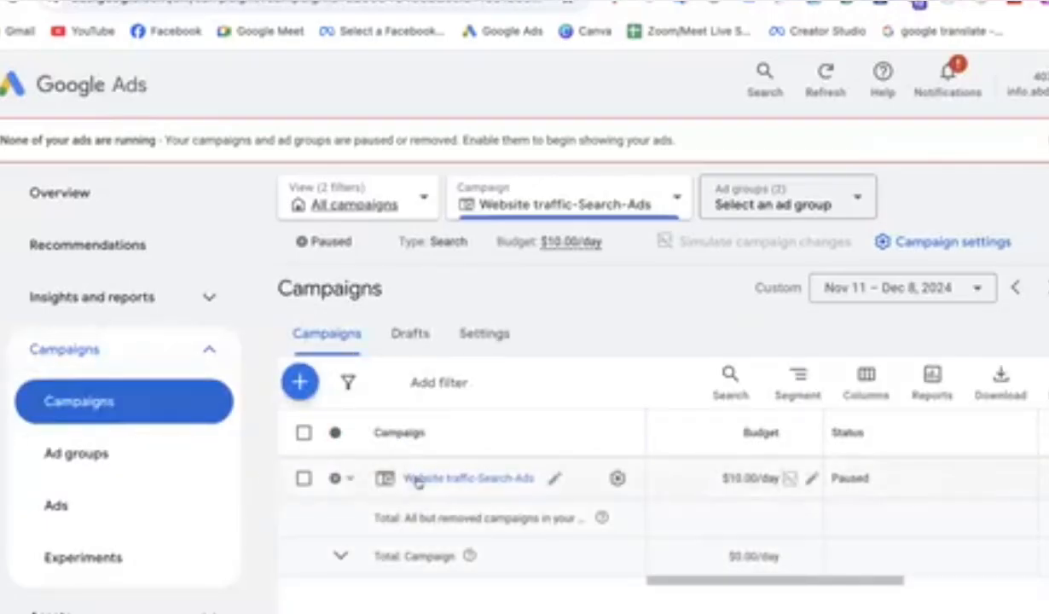
click(424, 479)
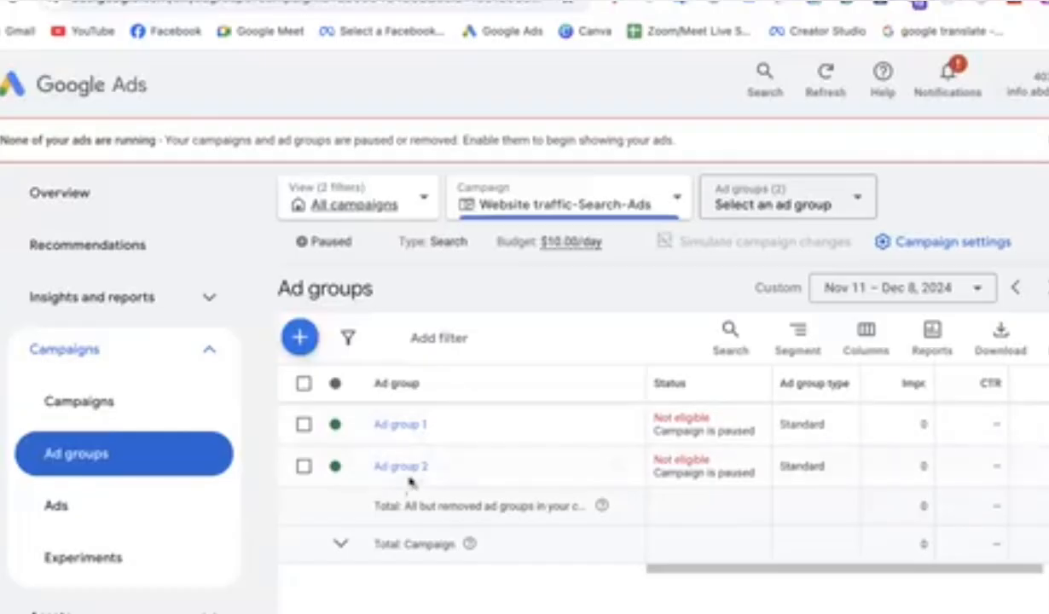
click(303, 423)
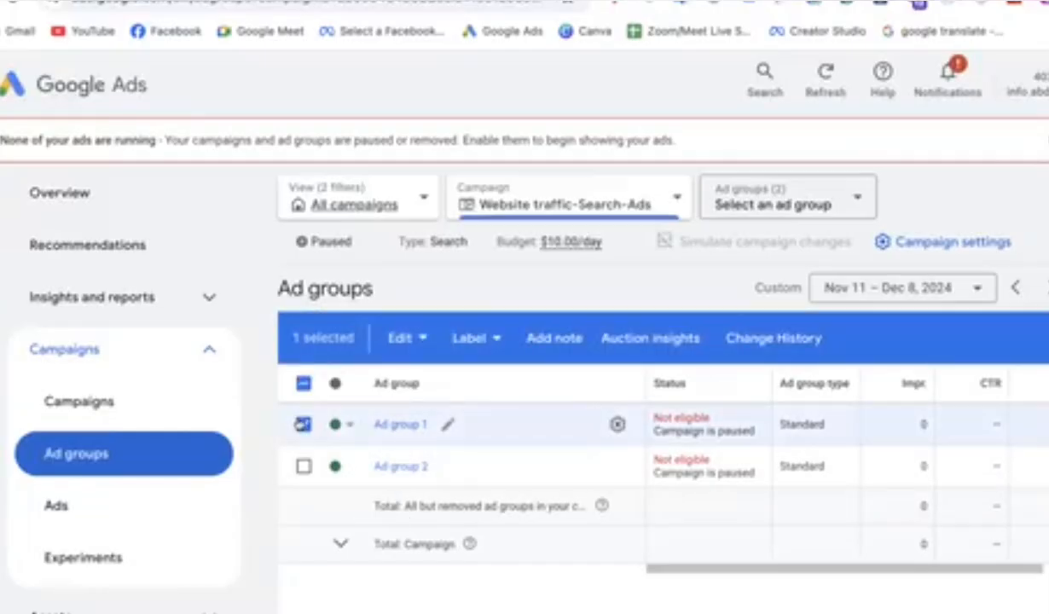
click(303, 424)
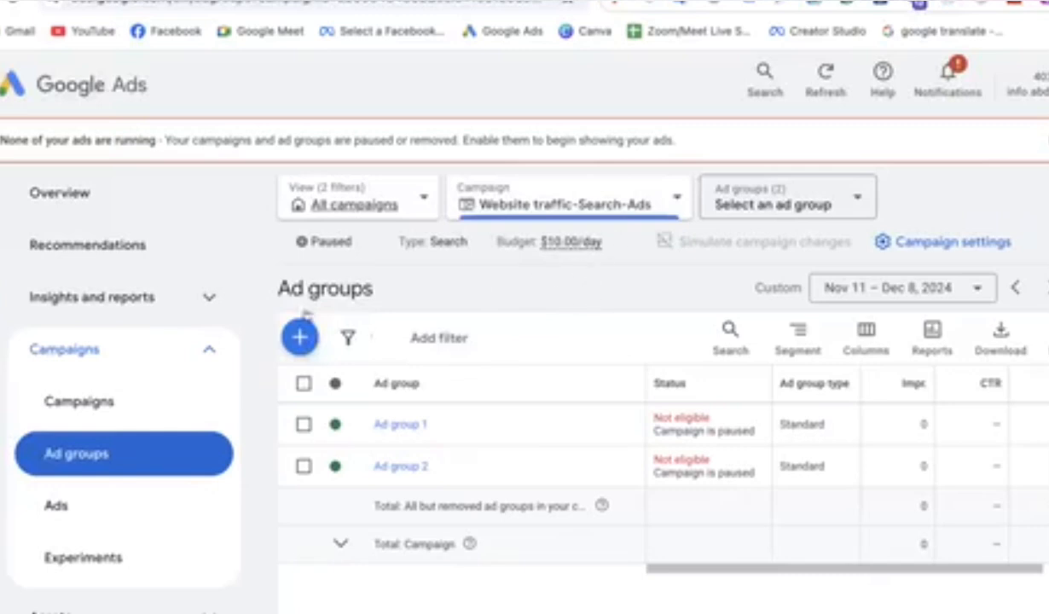
scroll(23, 274, down, 5)
scroll(24, 274, up, 5)
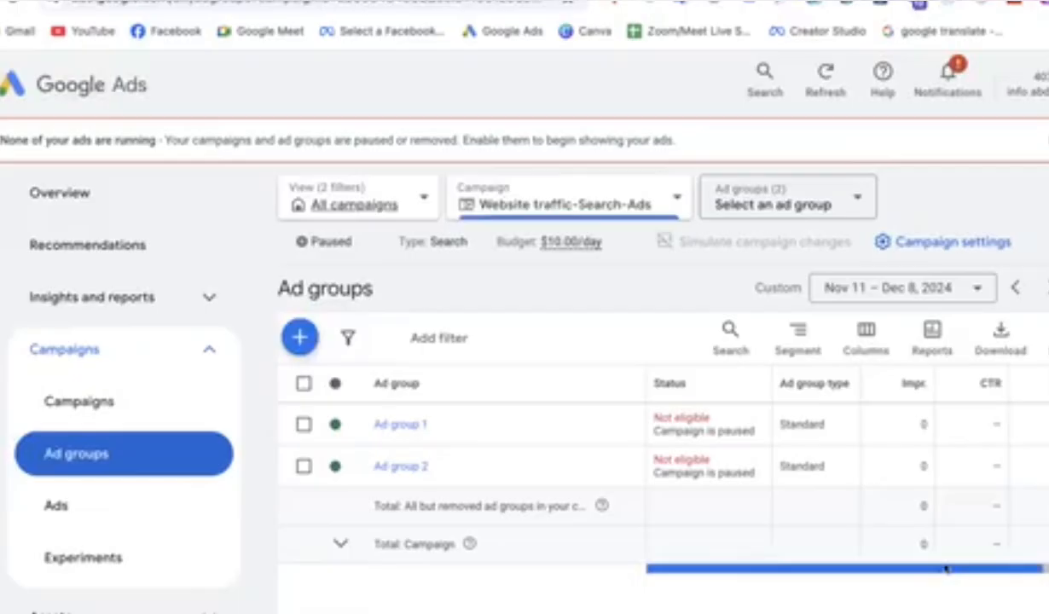
Step: Reload the crashed page and set the ad group report's date range to Today
click(974, 295)
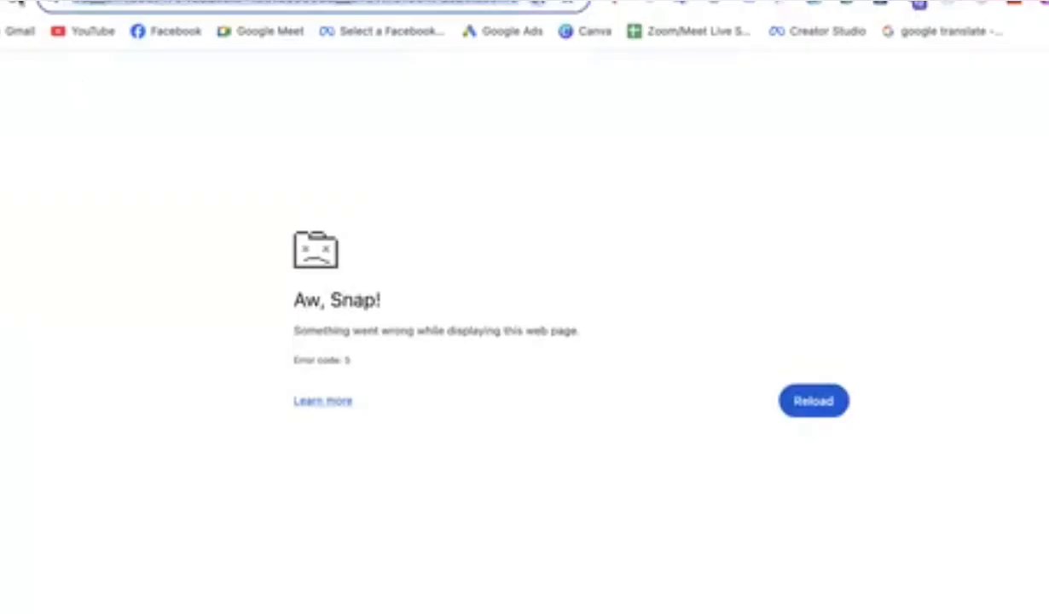
click(17, 4)
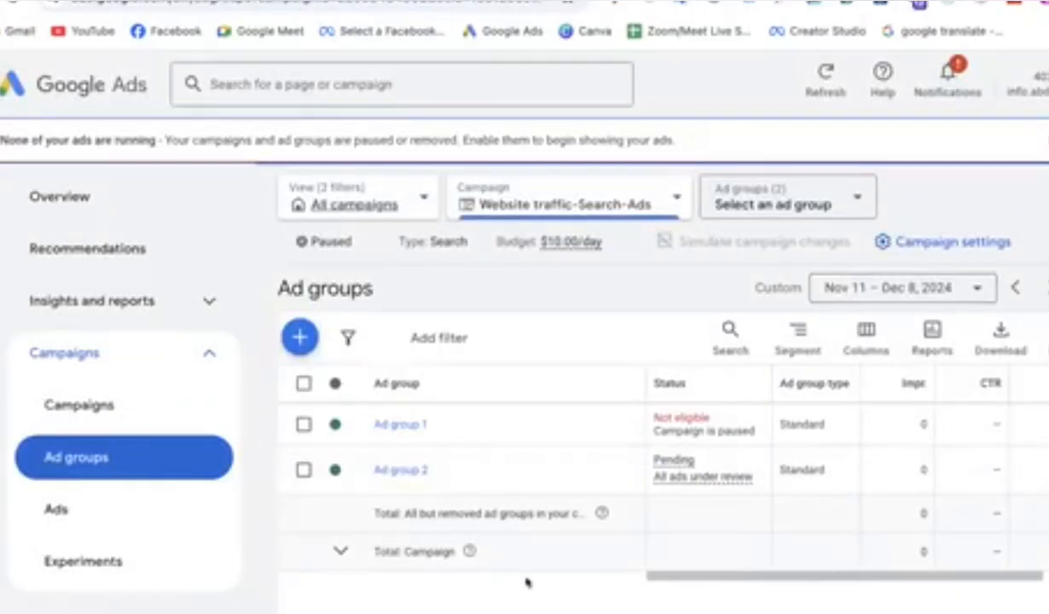
drag(700, 581, 692, 610)
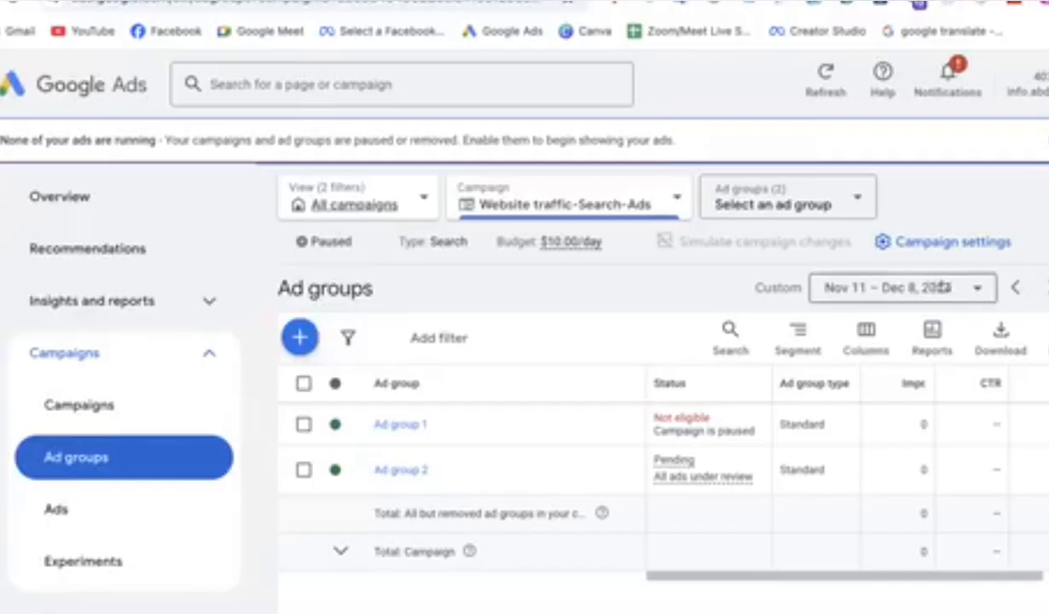
click(902, 284)
click(802, 340)
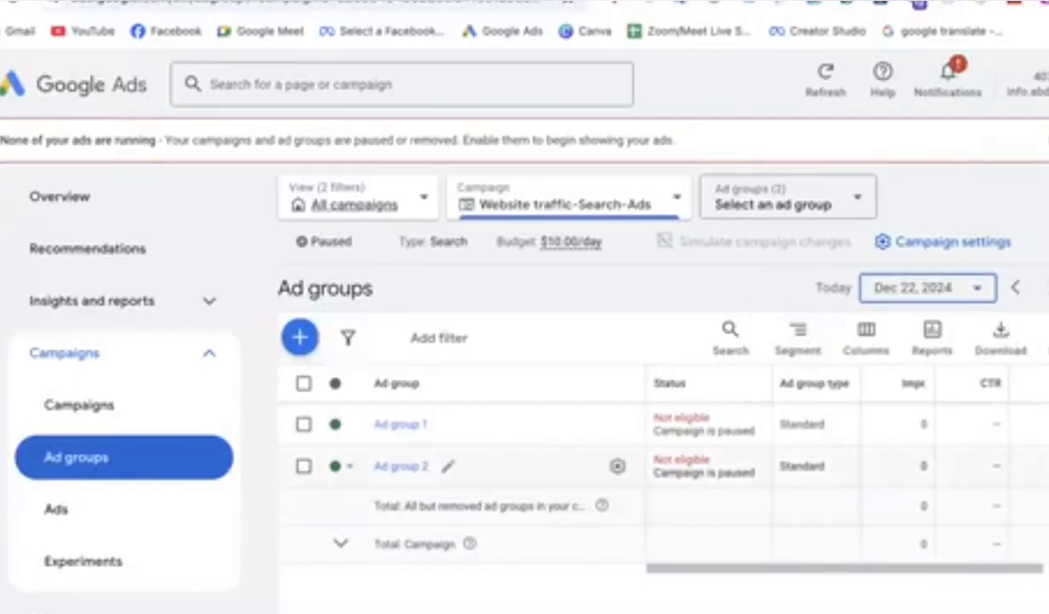
Step: Examine the impressions, CTR, cost and clicks columns for both ad groups and keep the current date range
scroll(1044, 479, right, 2)
click(930, 288)
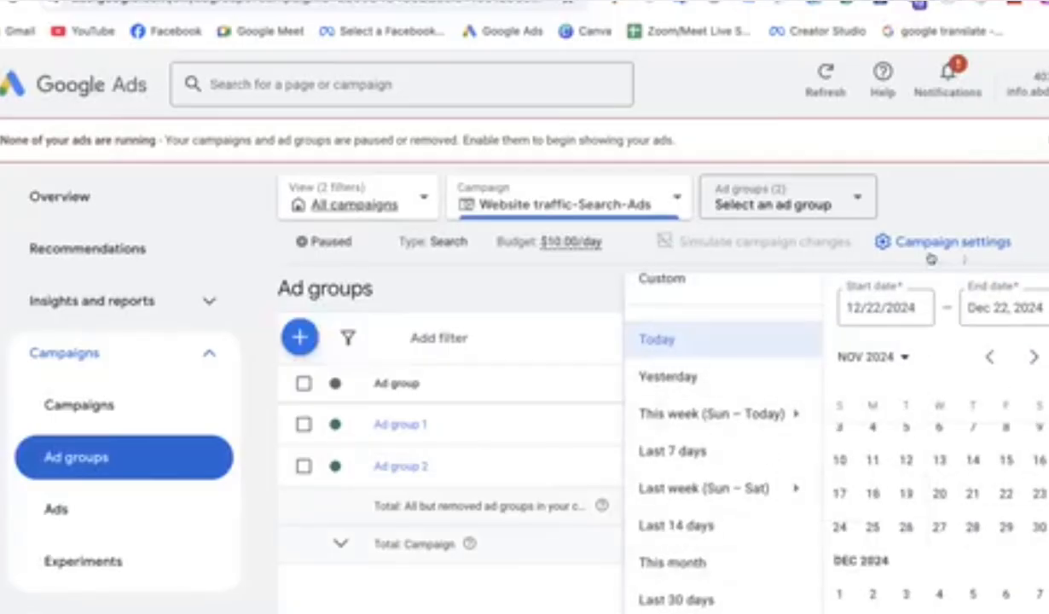
click(986, 192)
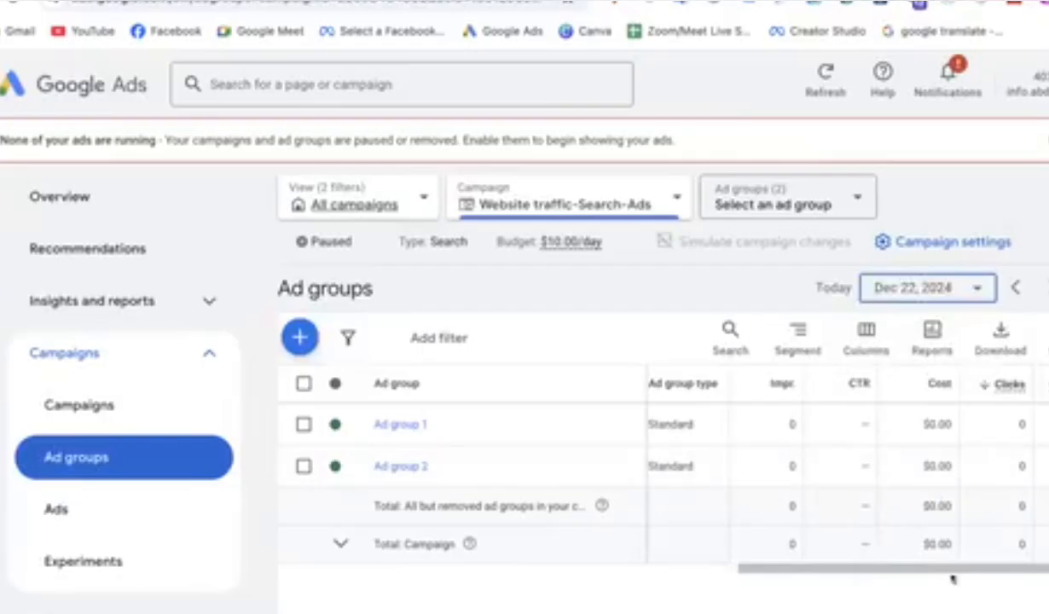
drag(952, 569, 876, 568)
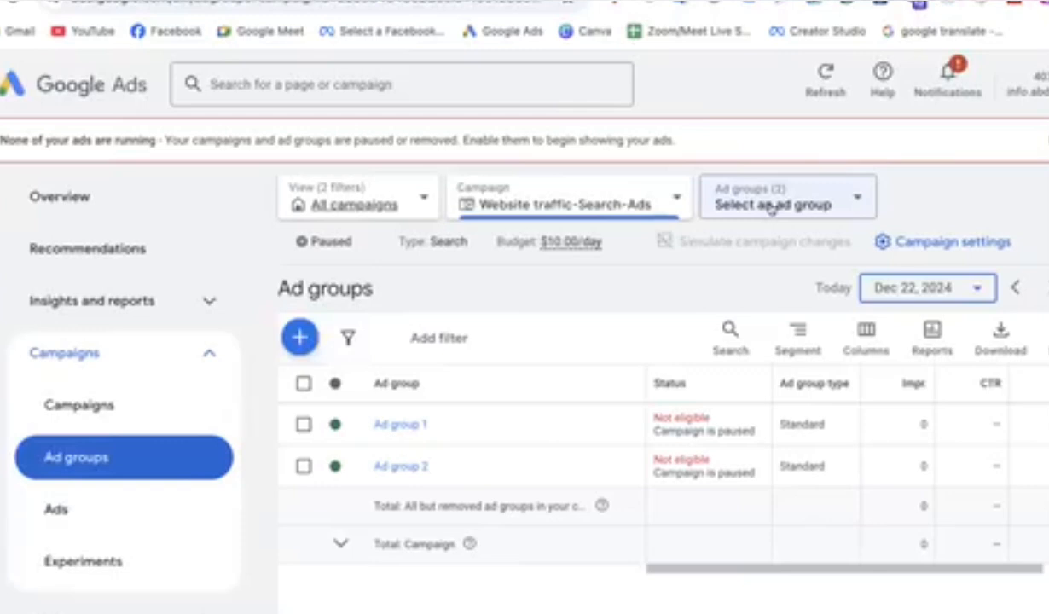
Step: Narrow the view to Ad group 1 only, and switch back to all ad groups in the campaign
click(840, 200)
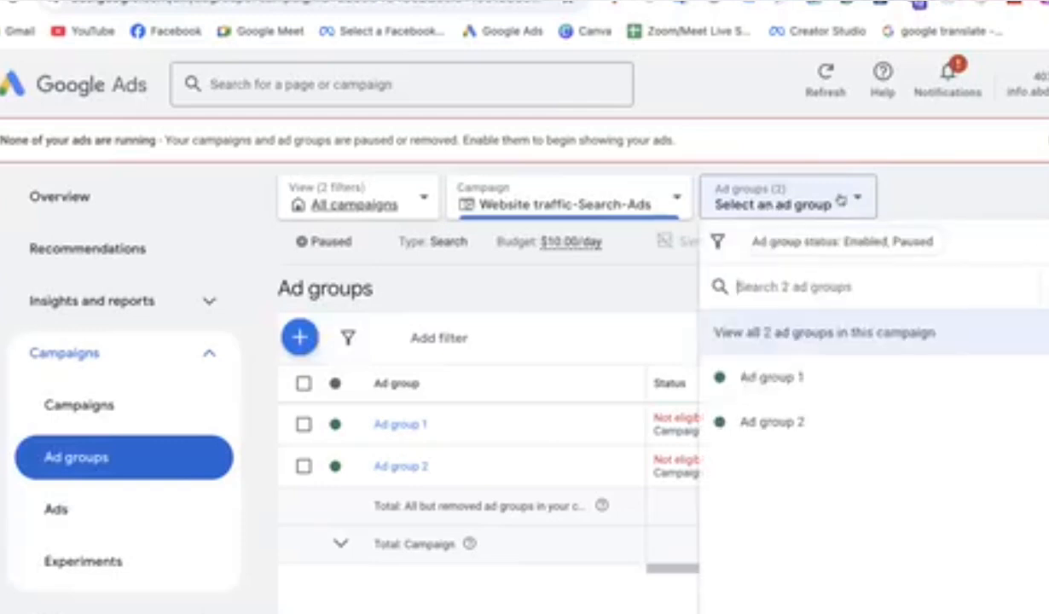
click(768, 378)
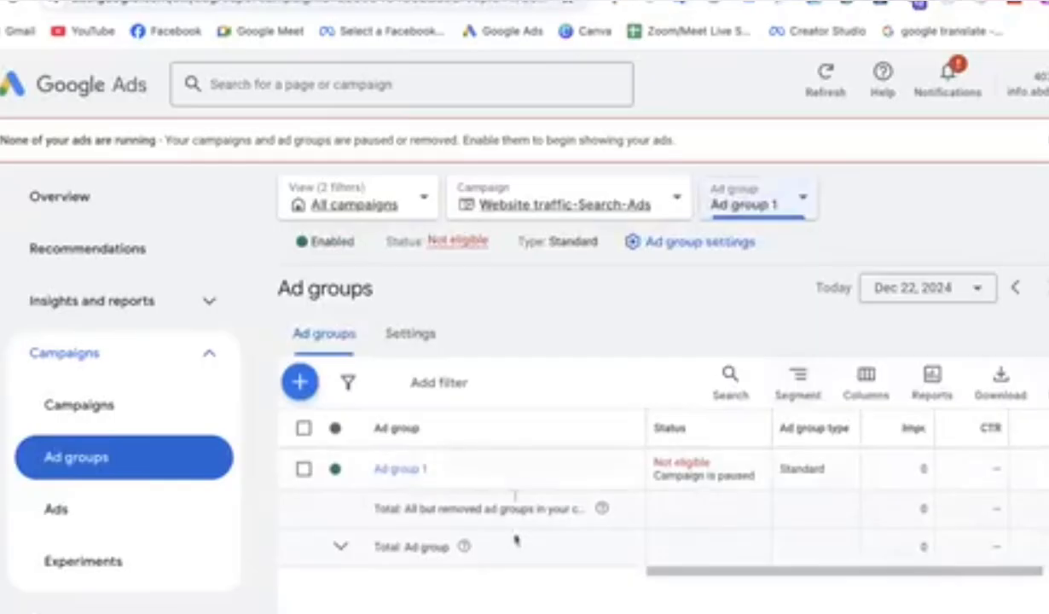
click(750, 208)
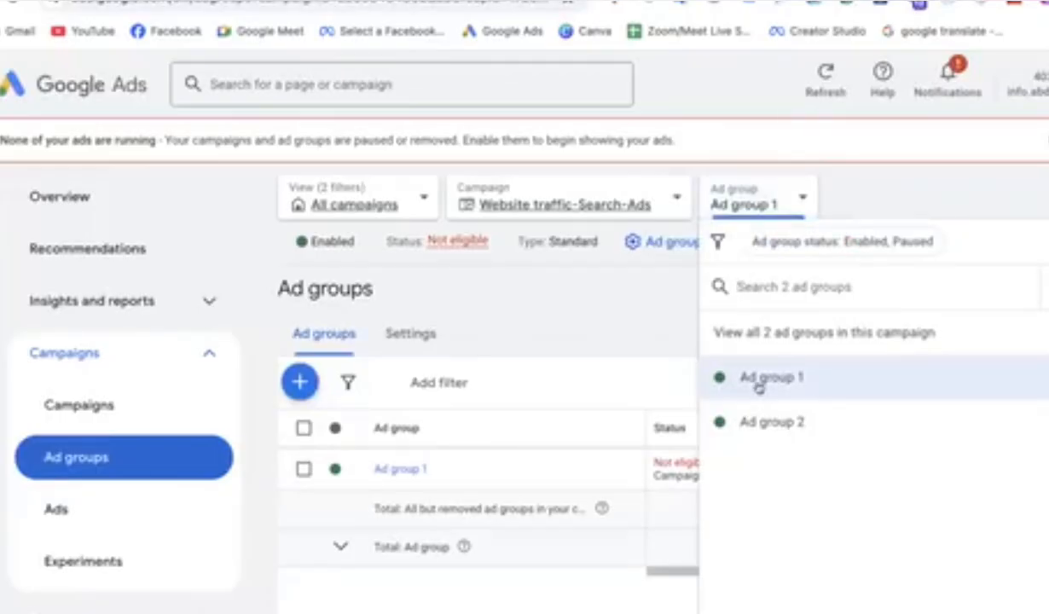
click(740, 325)
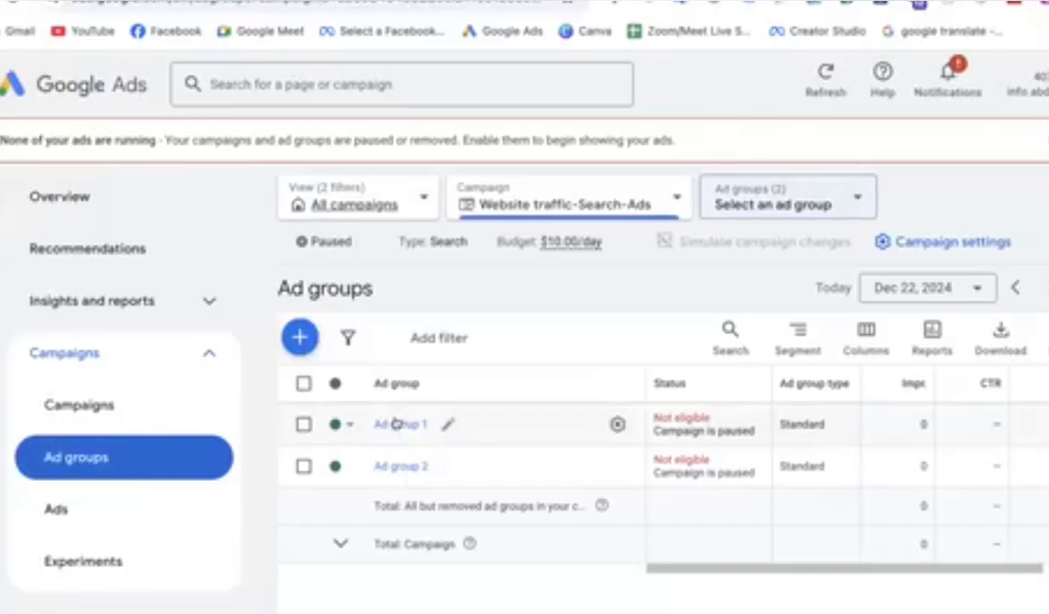
Step: Examine the list of active and paused keywords in Ad group 1, from "men shoes" through the crocodile keywords
click(394, 424)
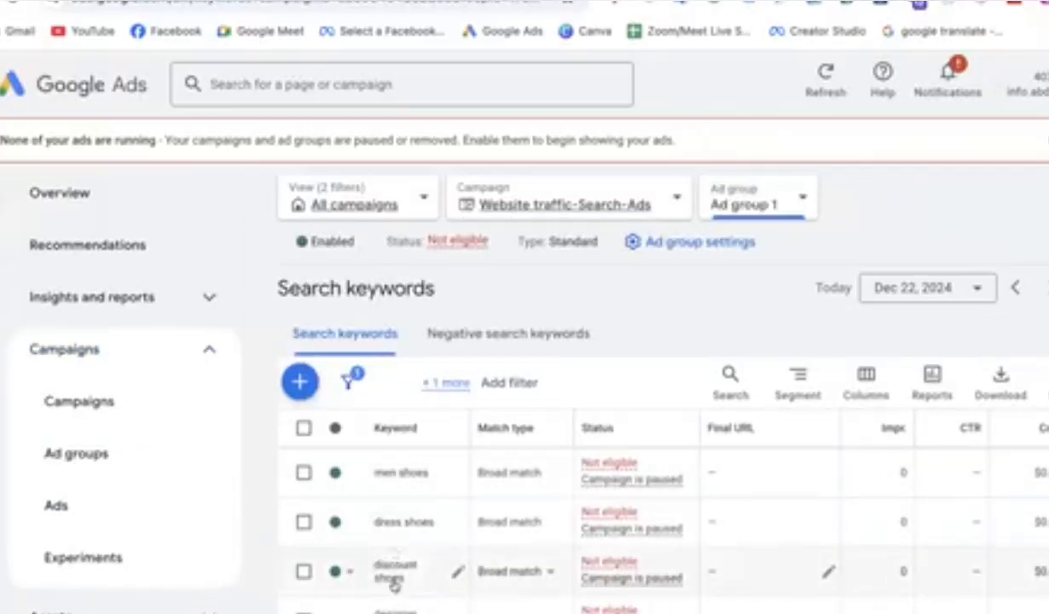
scroll(394, 582, down, 5)
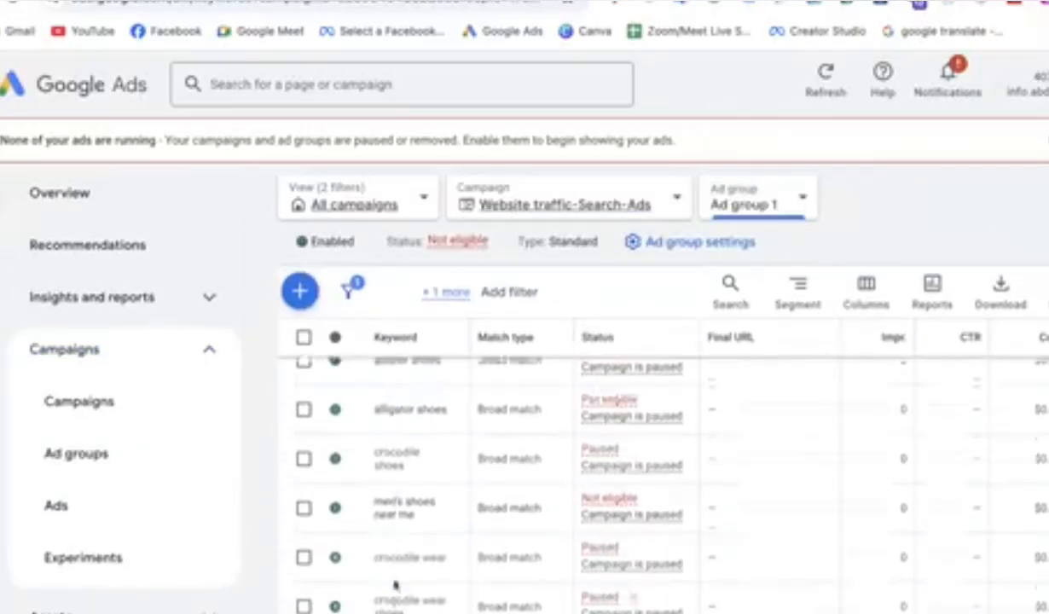
scroll(395, 585, up, 5)
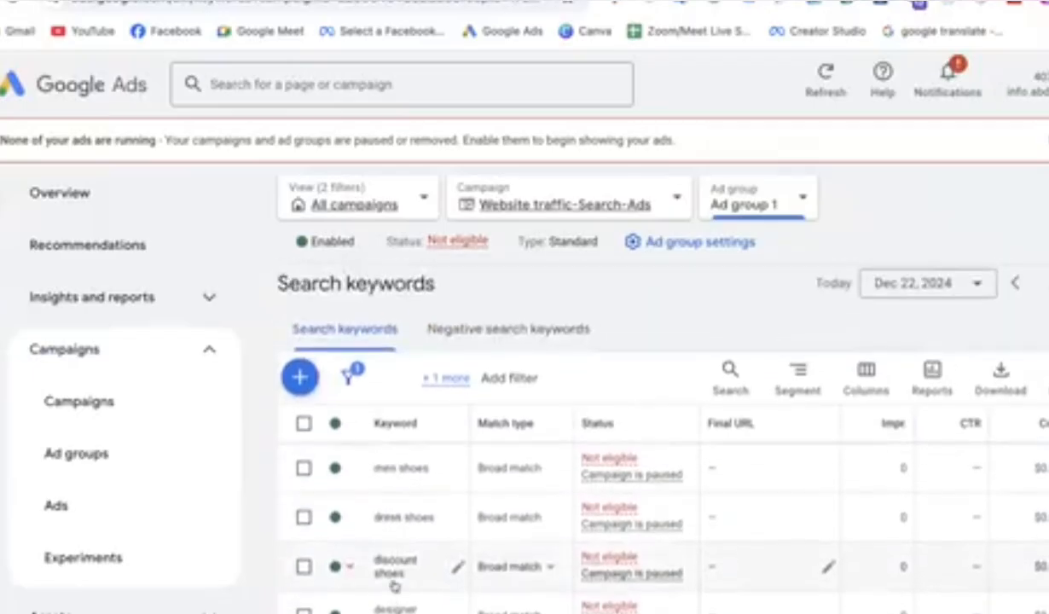
scroll(393, 585, down, 3)
scroll(393, 585, up, 3)
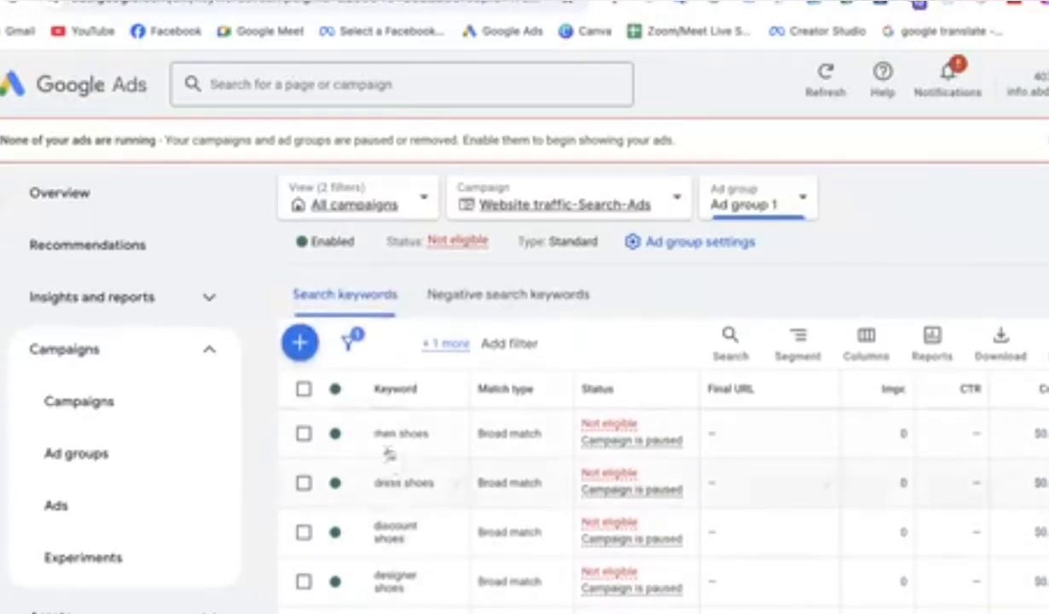
scroll(399, 550, down, 3)
scroll(405, 546, down, 3)
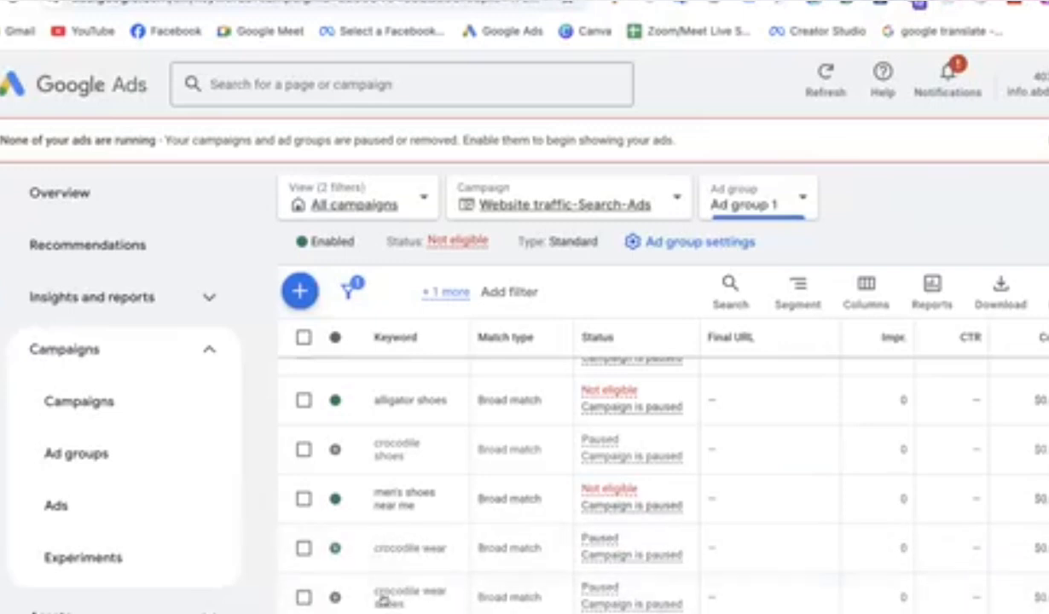
scroll(408, 483, up, 10)
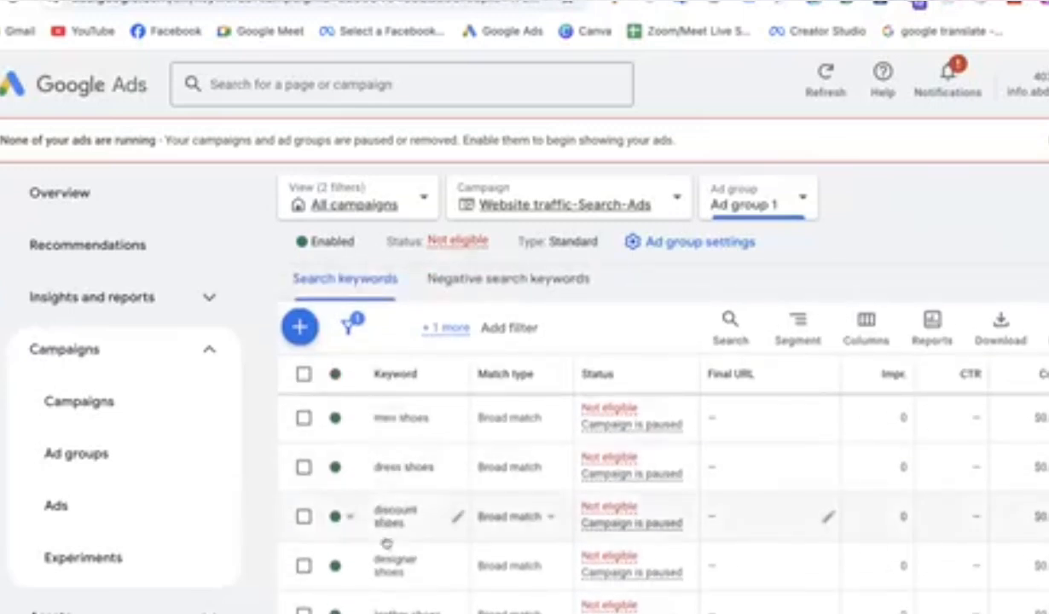
scroll(385, 580, down, 1)
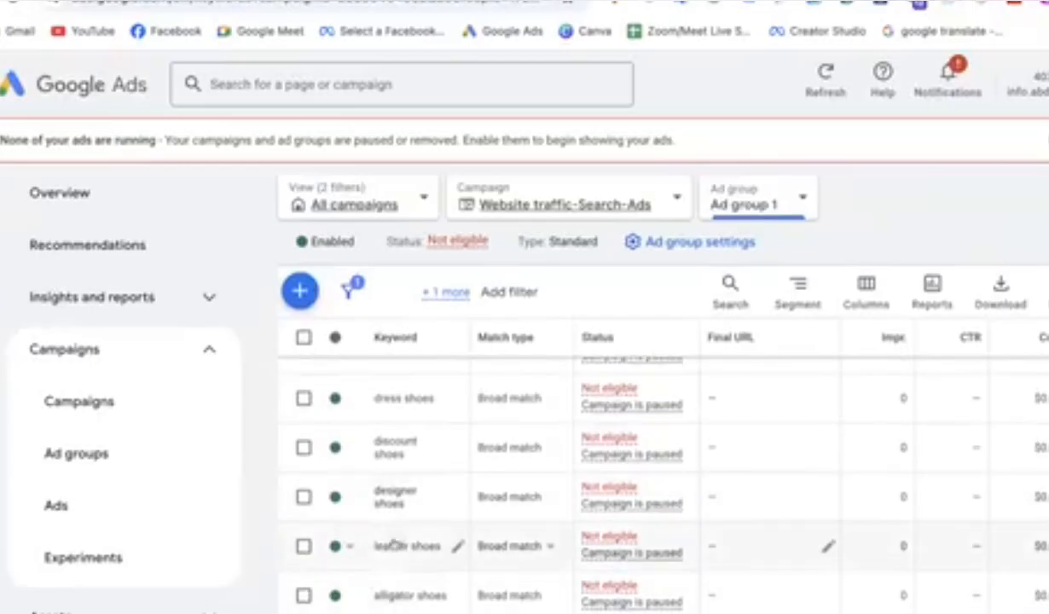
scroll(395, 556, up, 2)
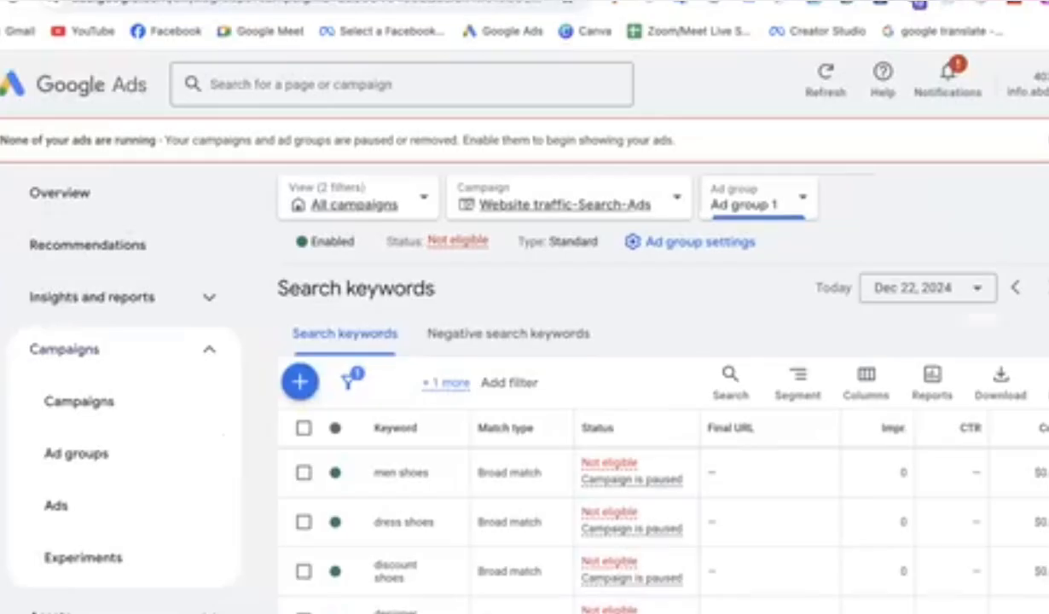
Step: In the campaign's ad group list, rename Ad group 1 as "(Ad group 1) men shoes-leather-D"
click(76, 453)
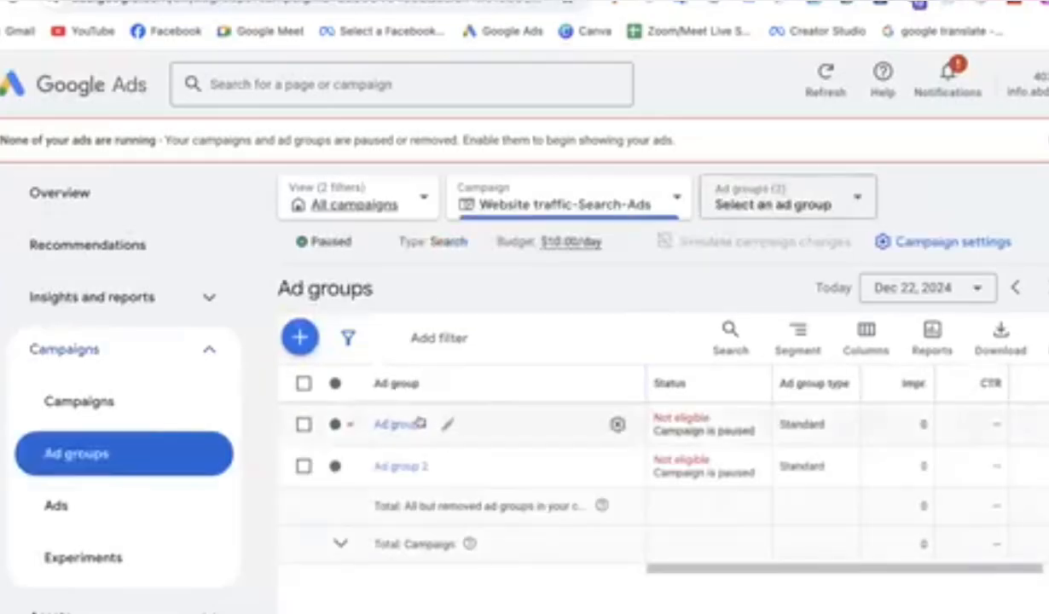
click(446, 423)
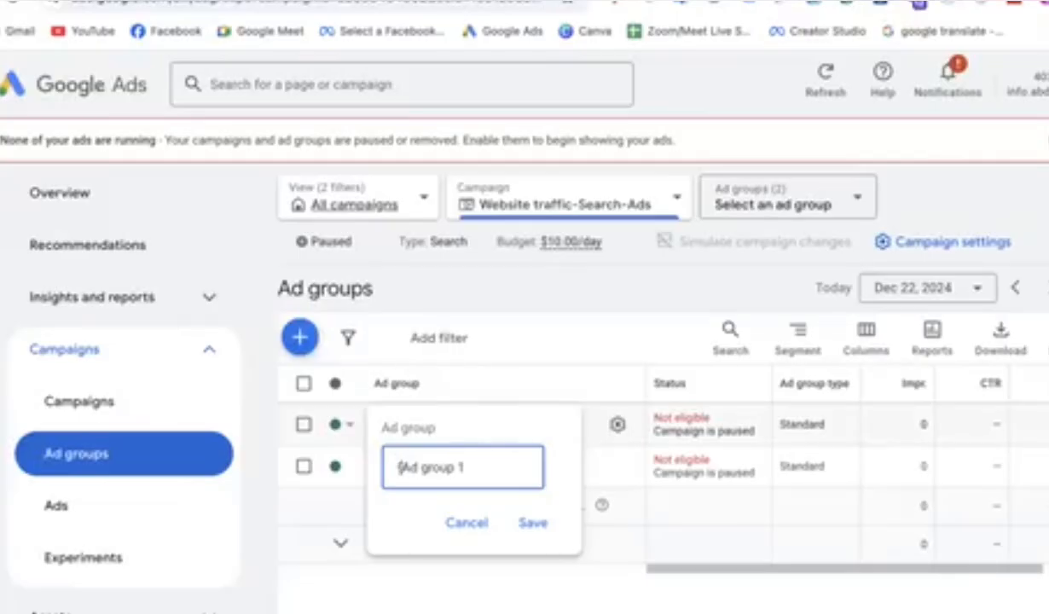
text(})
text(men)
text( shoes)
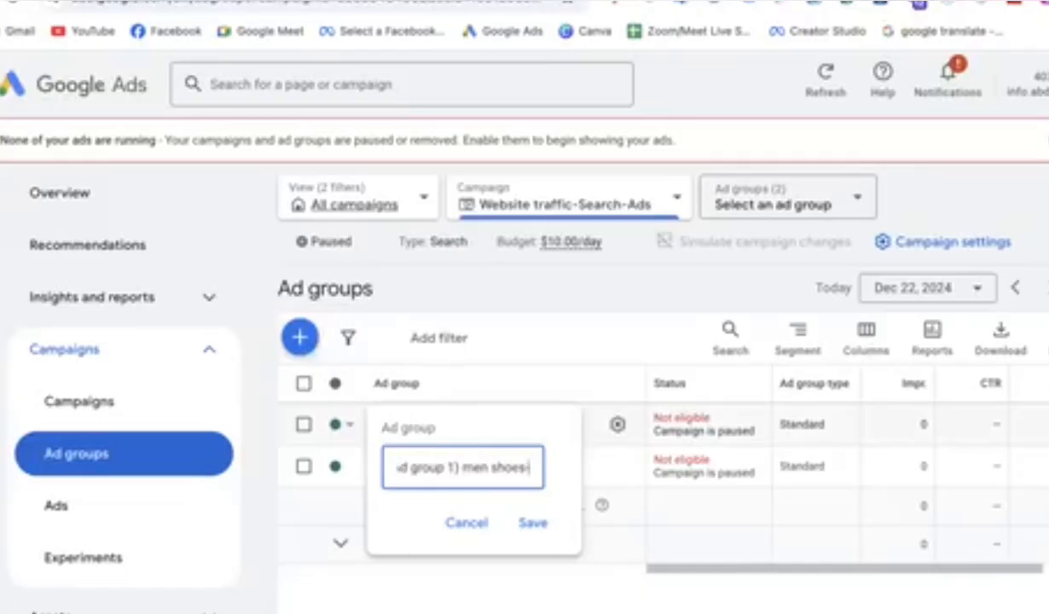
text( leathe)
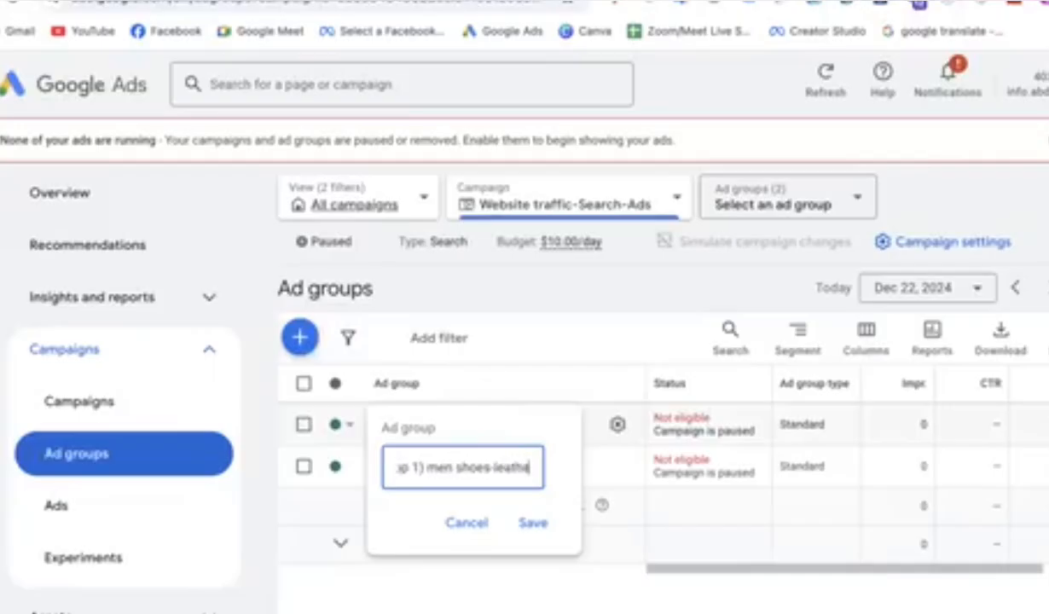
text(r-0)
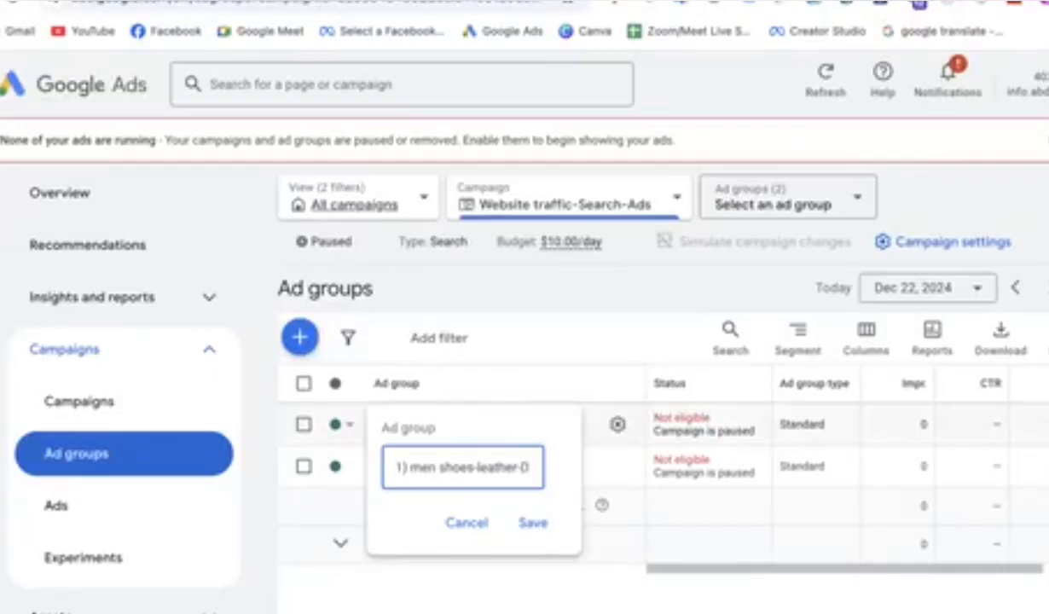
click(532, 521)
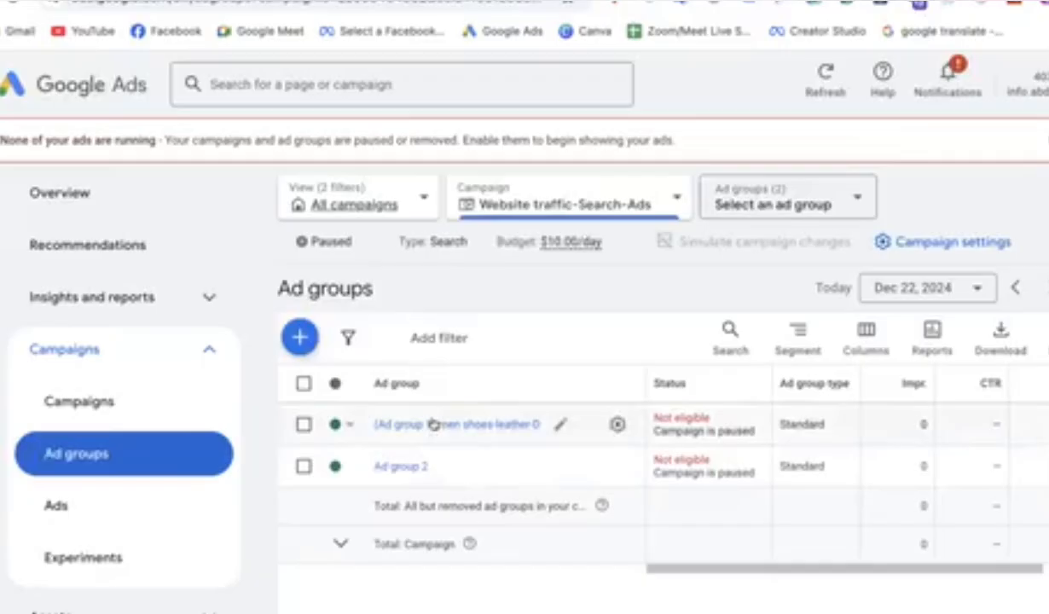
Step: Review the keywords of the men shoes ad group, and those of Ad group 2
click(470, 424)
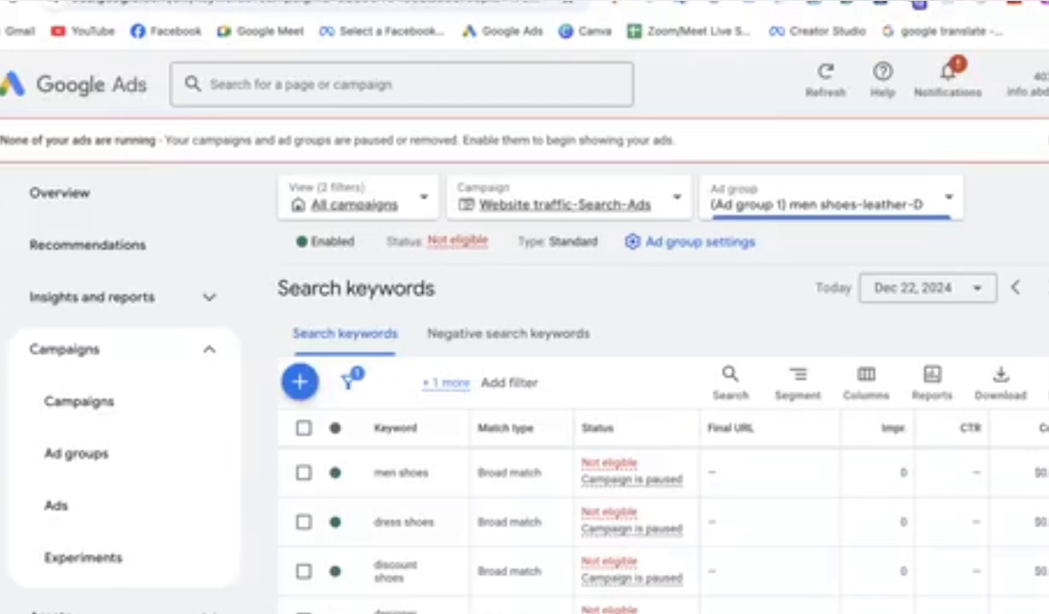
click(76, 454)
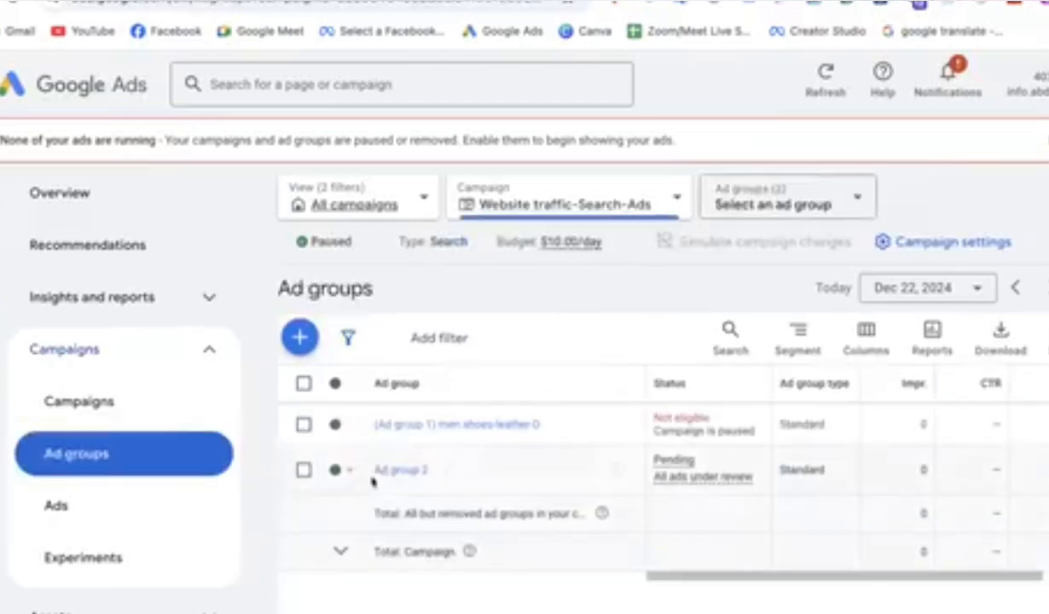
click(397, 468)
scroll(392, 473, down, 1)
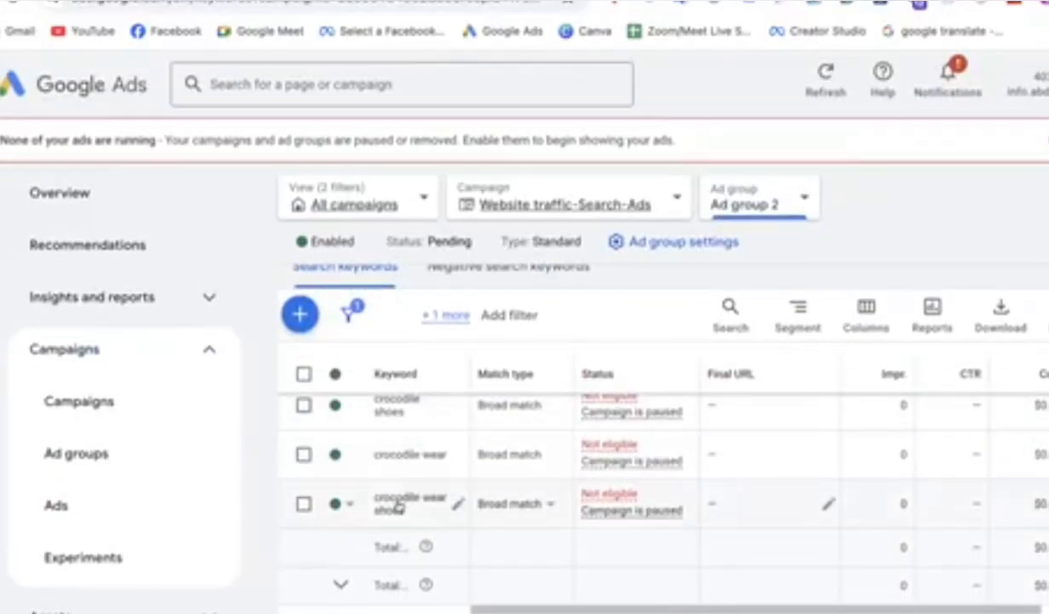
scroll(397, 507, up, 1)
Step: Copy the word "crocodile" from the "crocodile wear" keyword and return to the ad group list without changing the keyword
click(456, 501)
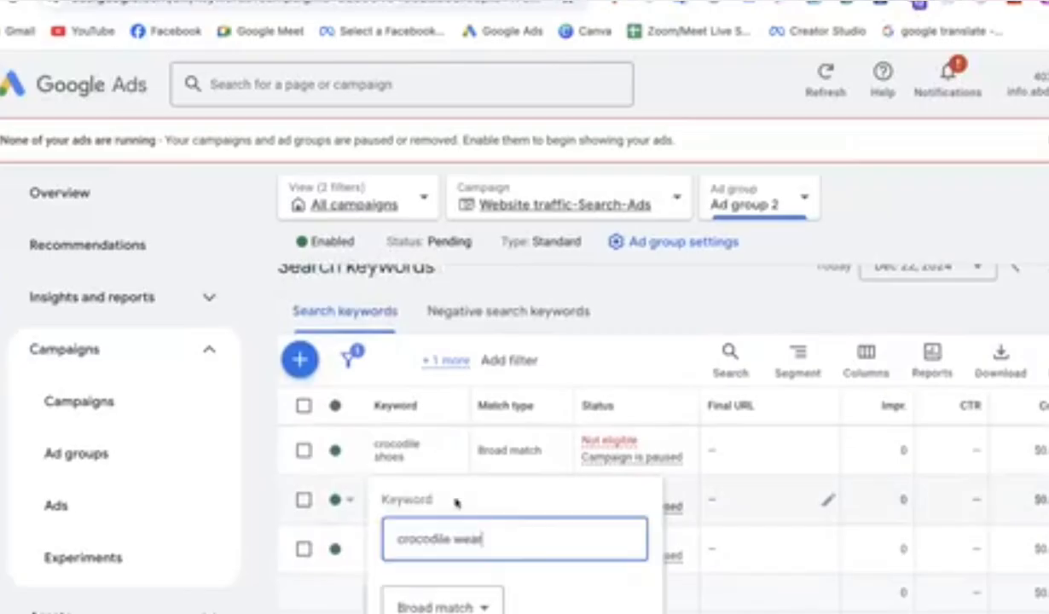
drag(450, 535, 375, 539)
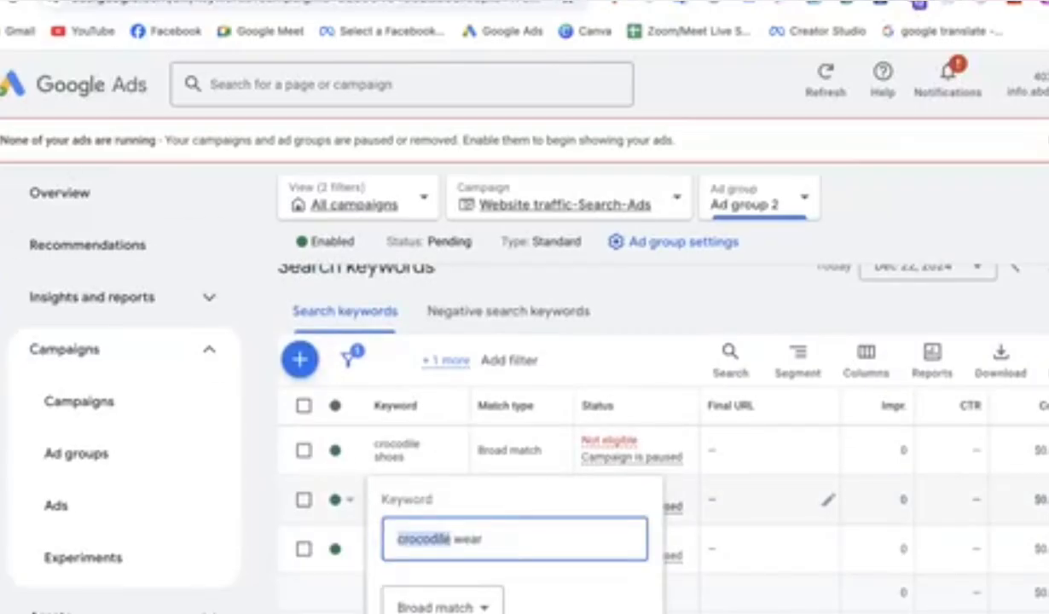
click(3, 2)
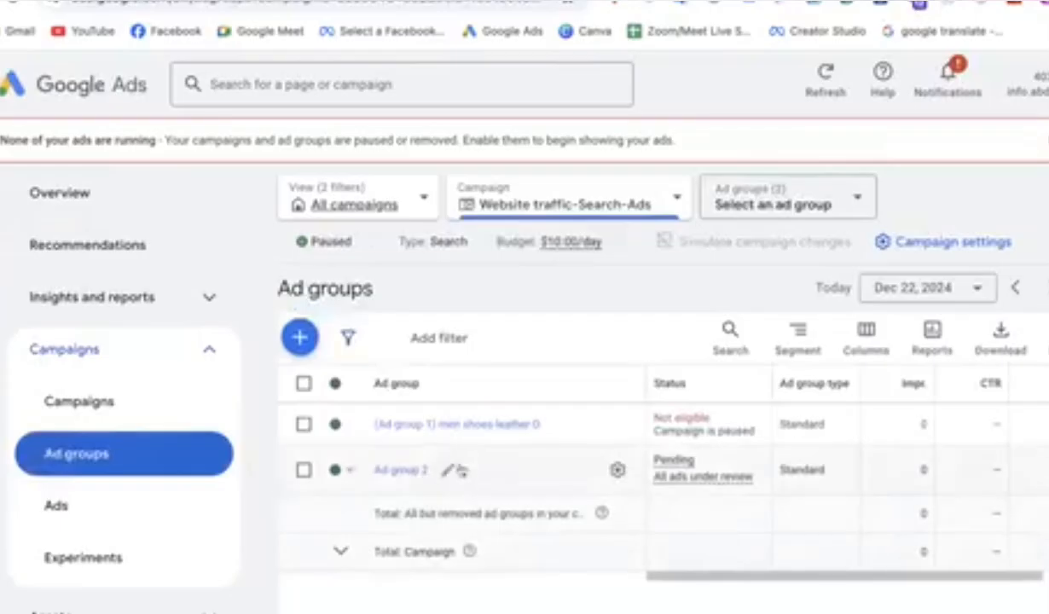
Step: Rename Ad group 2 as "crocodile-shoes-wear(Ad group 2)"
click(450, 472)
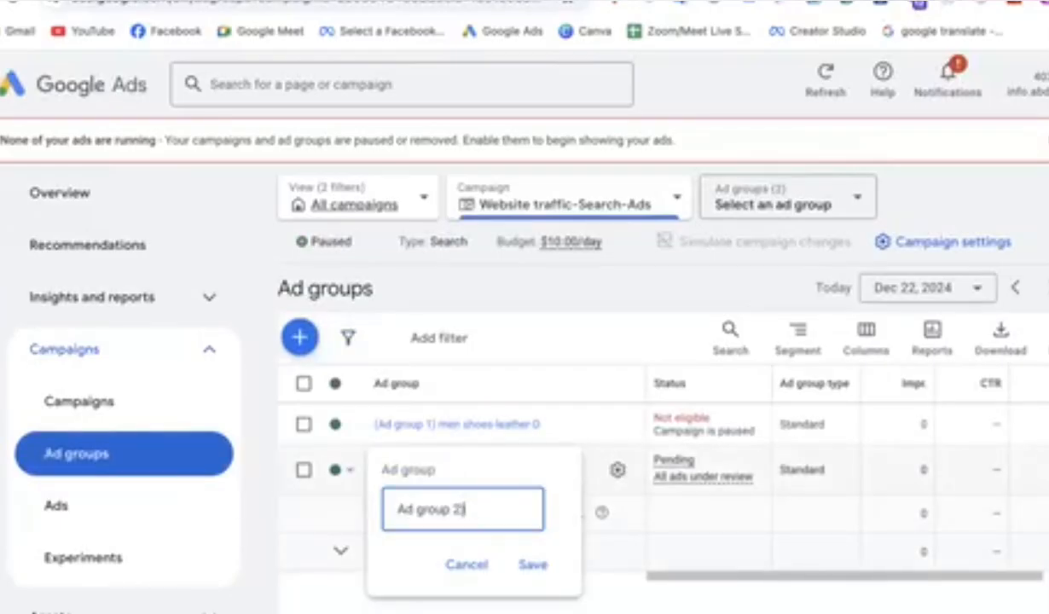
click(395, 507)
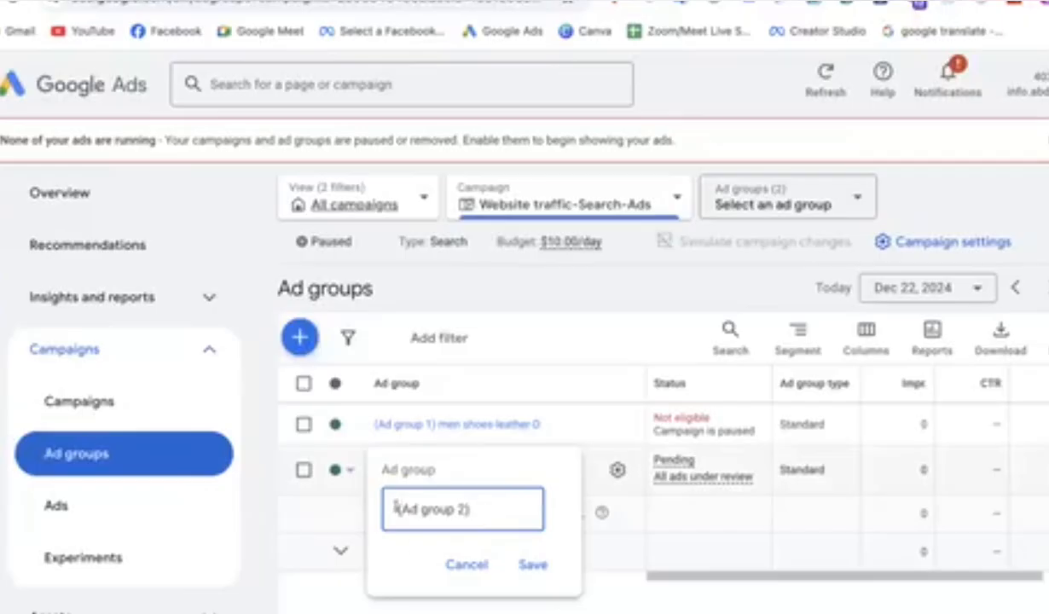
text(crocodile)
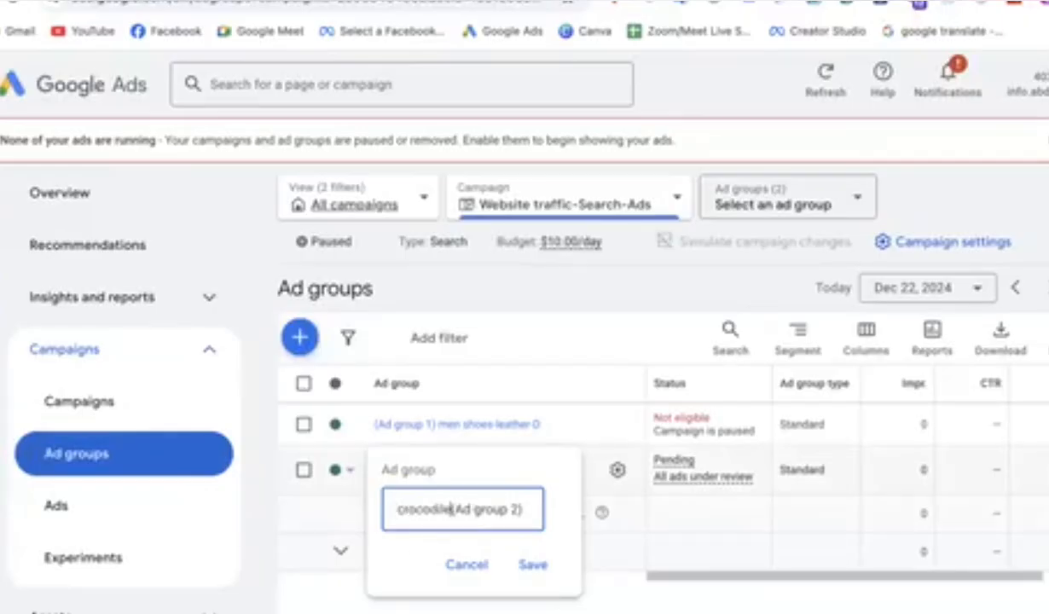
text(-shoe)
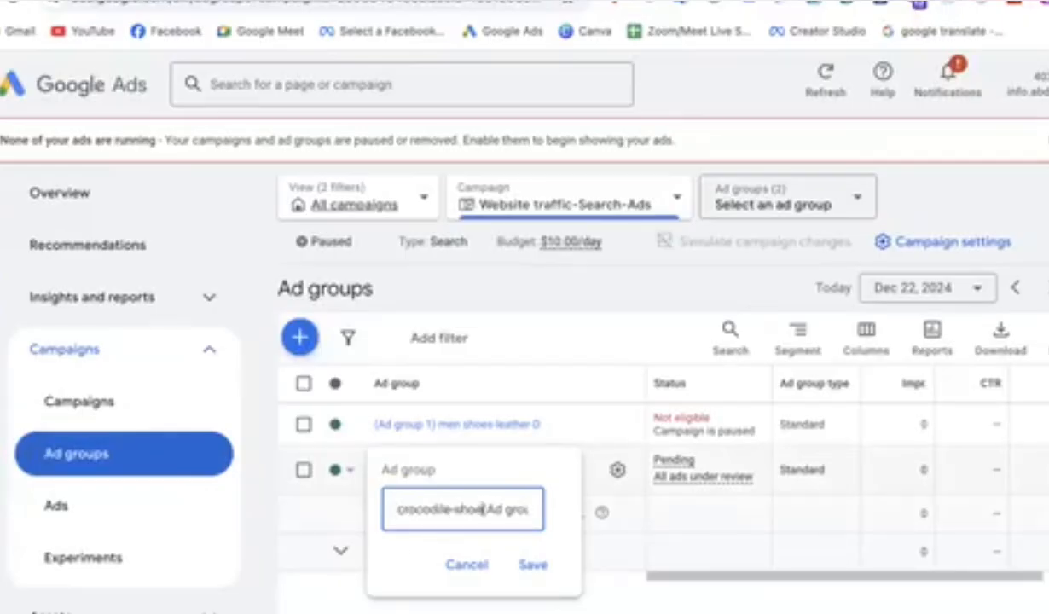
text(s)
text(wear)
click(532, 563)
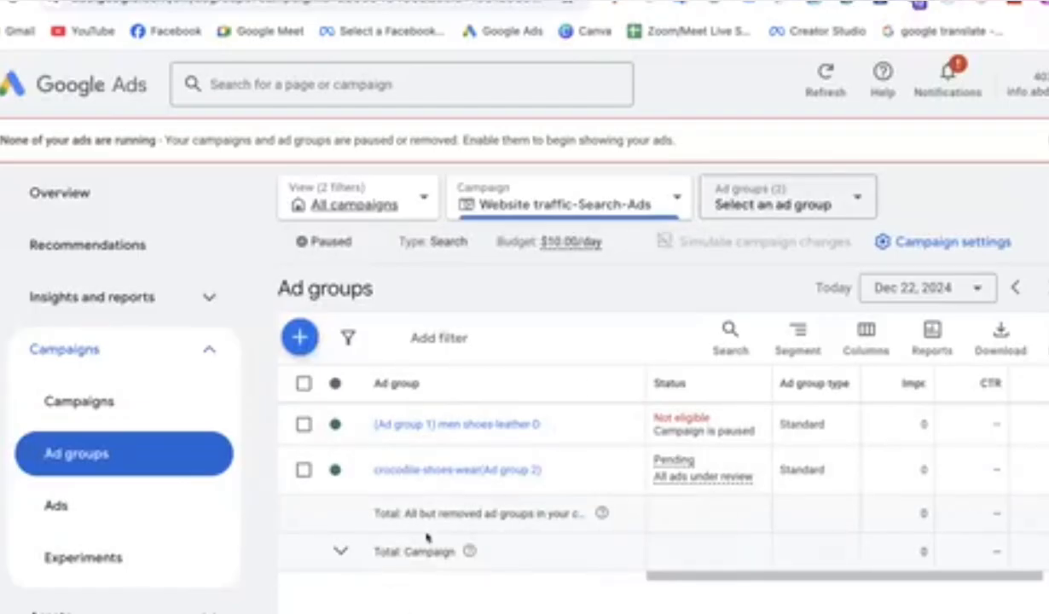
Step: Narrow the view to "(Ad group 1) men shoes-leather-D" and review the ads it contains
click(797, 203)
click(757, 375)
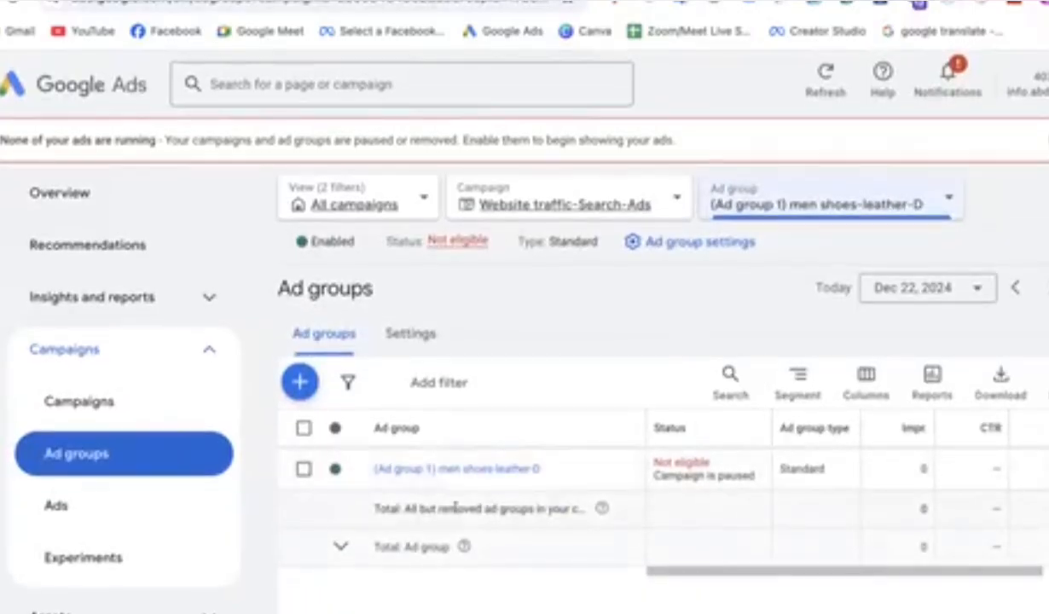
click(68, 509)
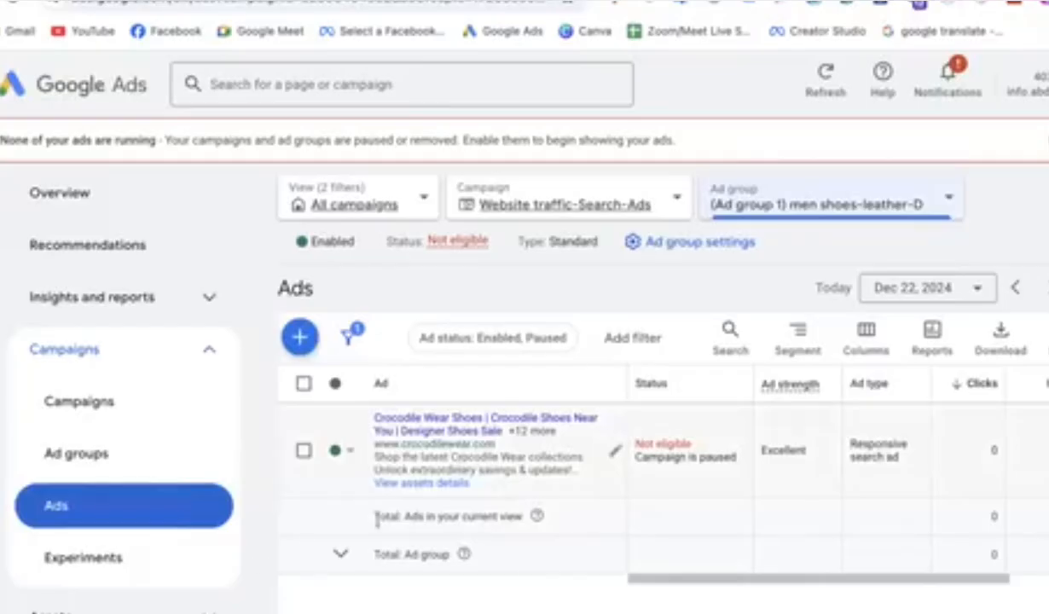
click(94, 464)
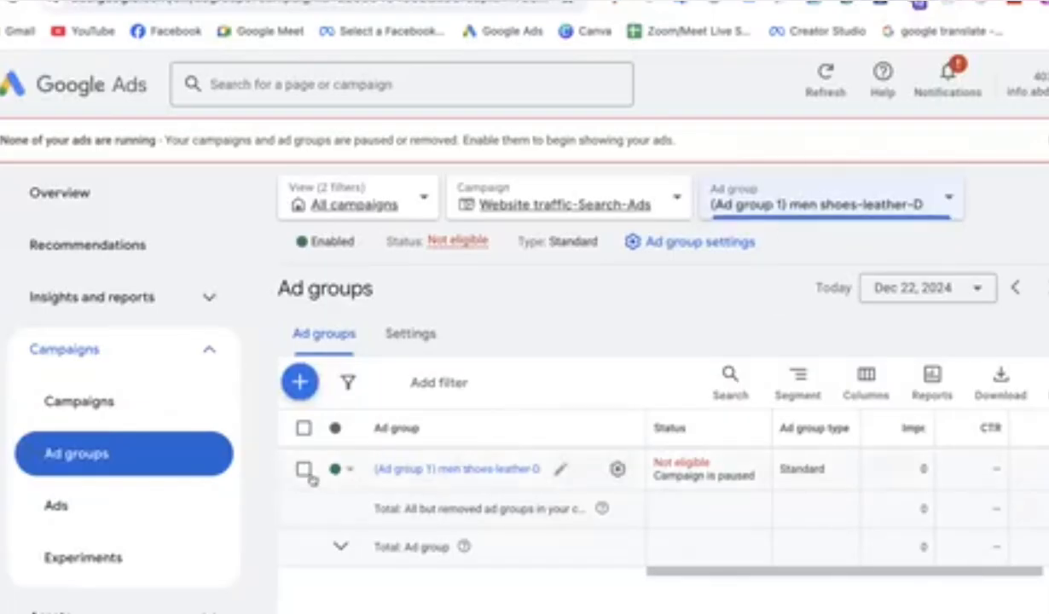
click(58, 507)
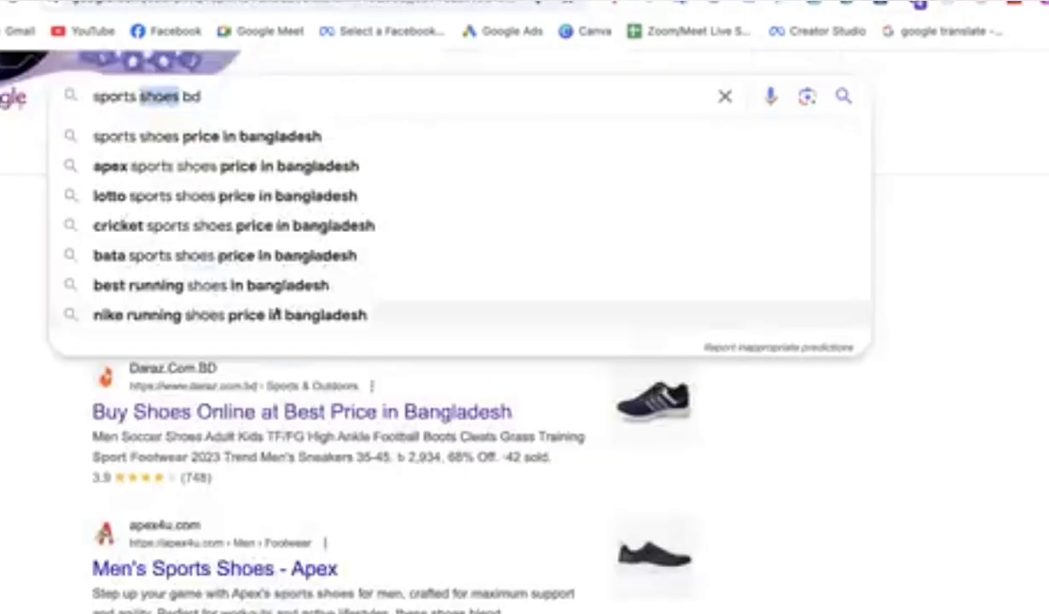
Step: Examine the Daraz and Apex listings in the Google search results for "sports shoes bd"
click(38, 408)
drag(63, 409, 232, 493)
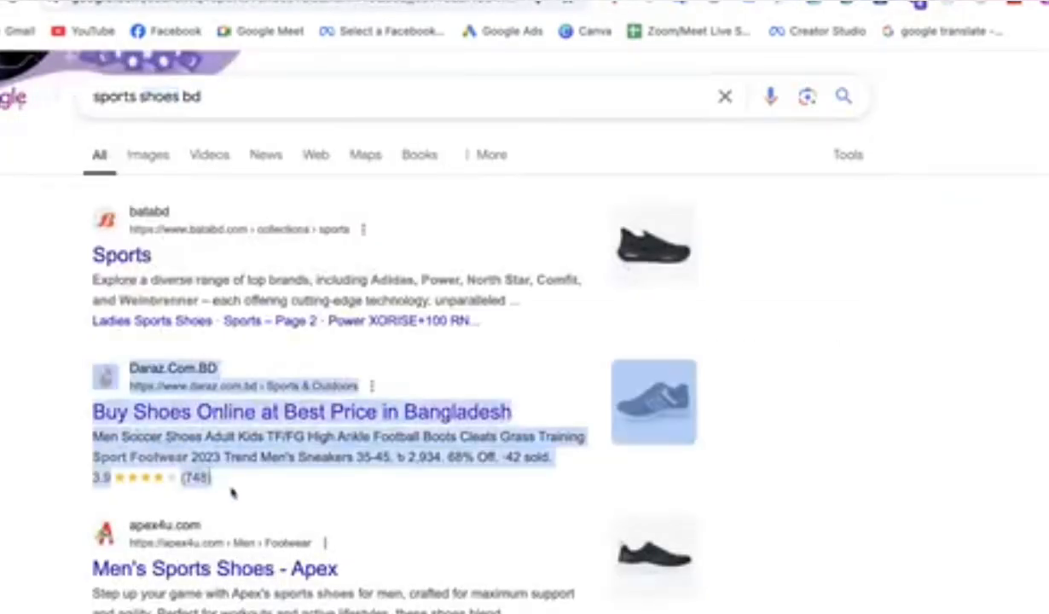
click(25, 460)
scroll(23, 458, down, 3)
drag(72, 259, 271, 384)
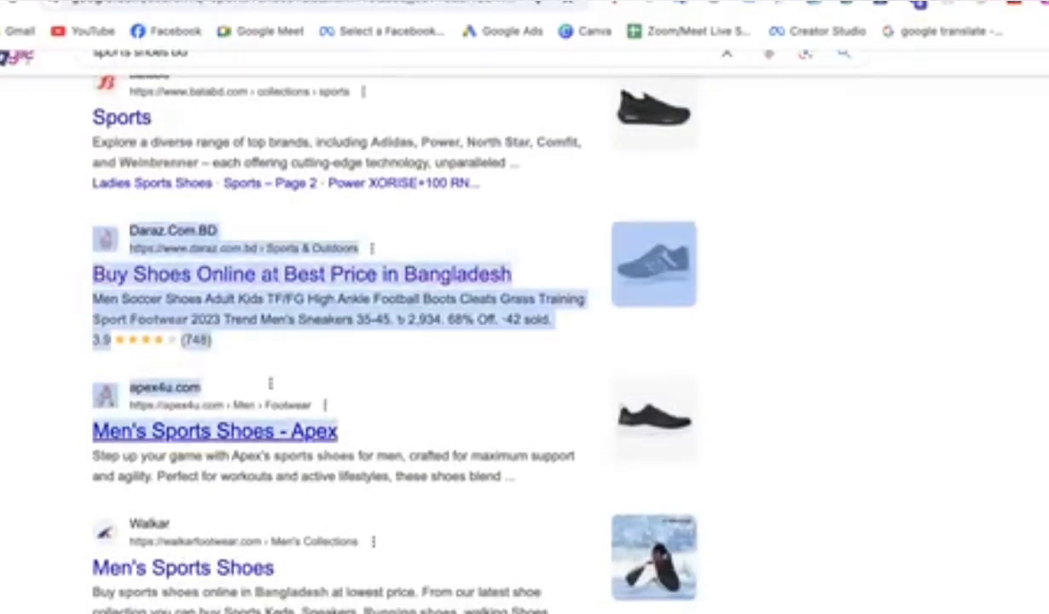
click(37, 356)
scroll(38, 356, up, 3)
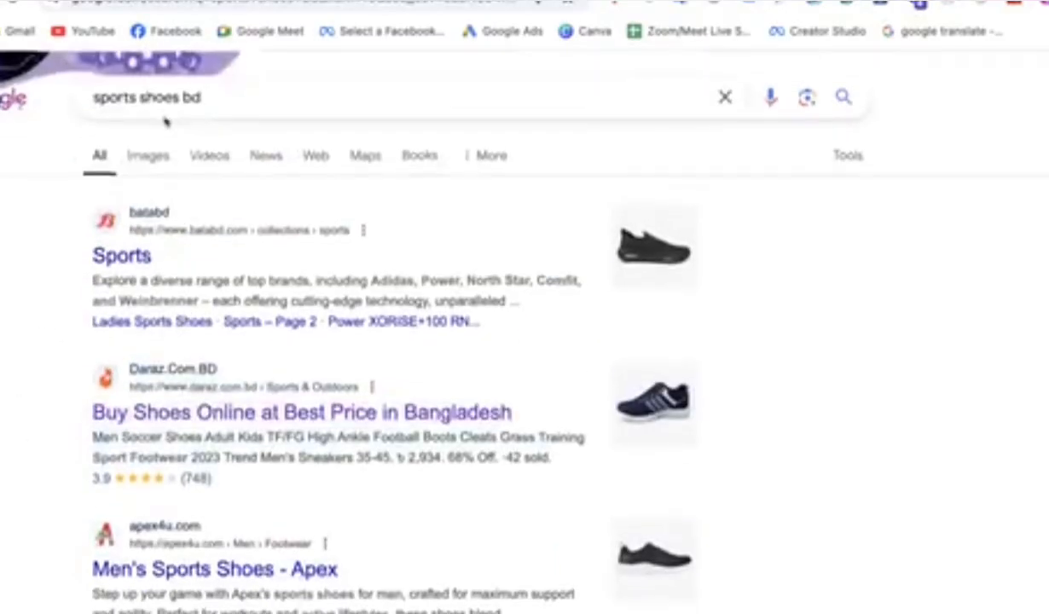
Step: Compare the "sports shoes bd" query with the text of the Men's Sports Shoes - Apex listing
drag(199, 97, 92, 97)
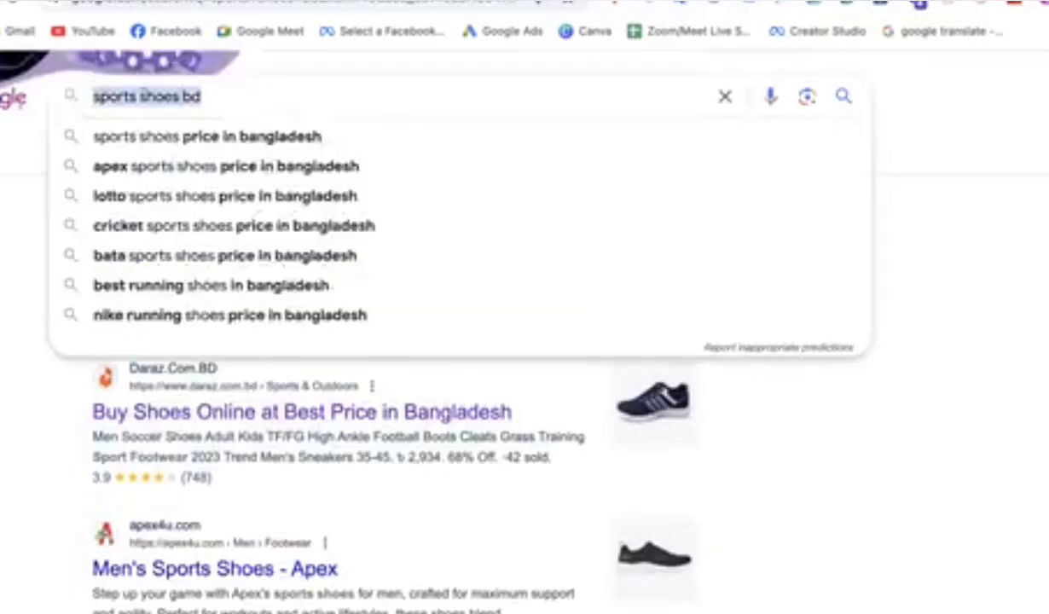
click(139, 96)
click(2, 223)
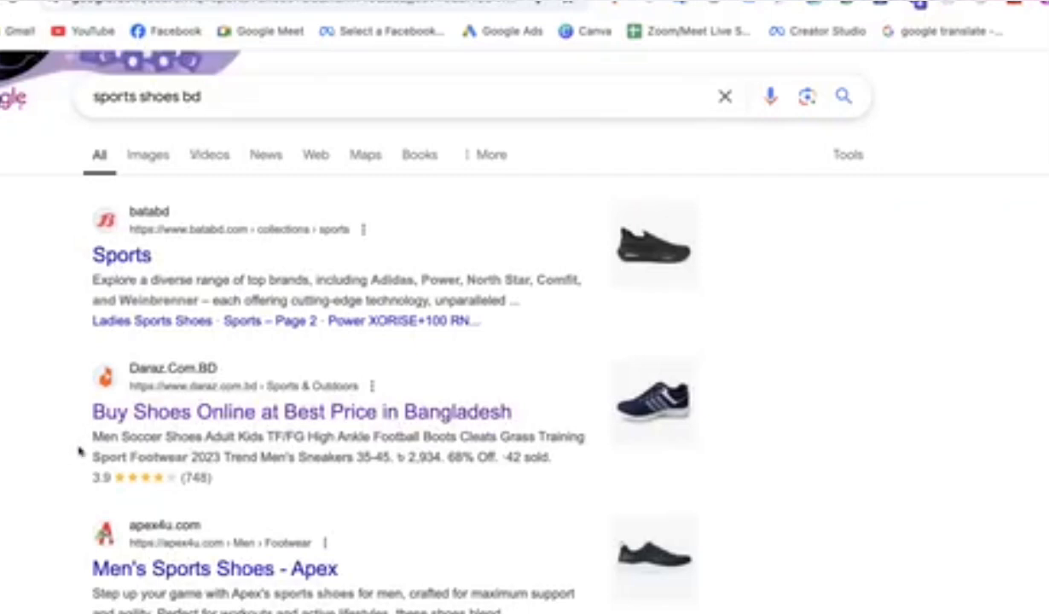
scroll(79, 450, down, 2)
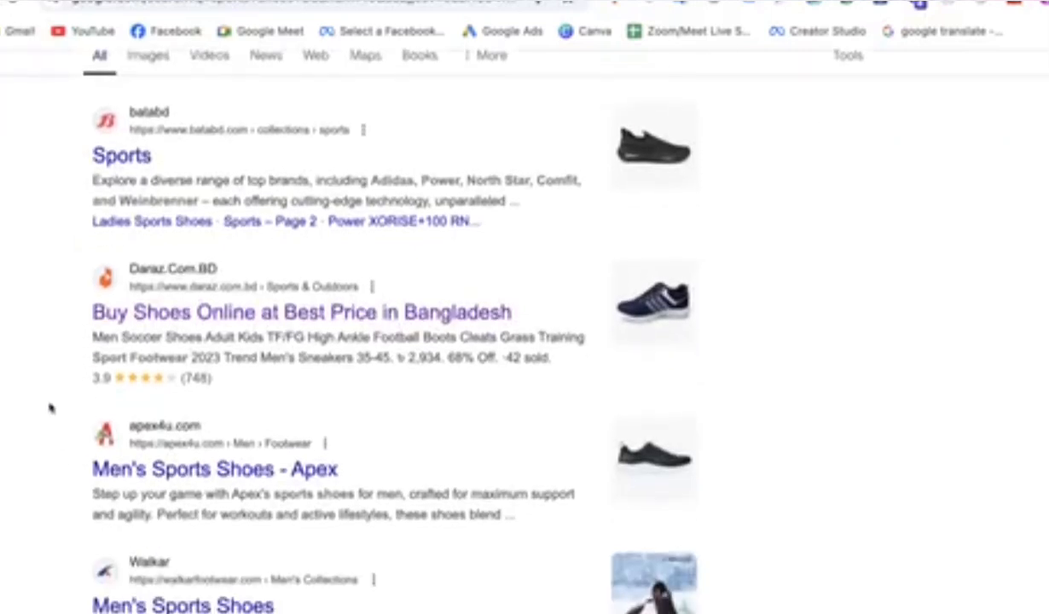
drag(49, 405, 306, 532)
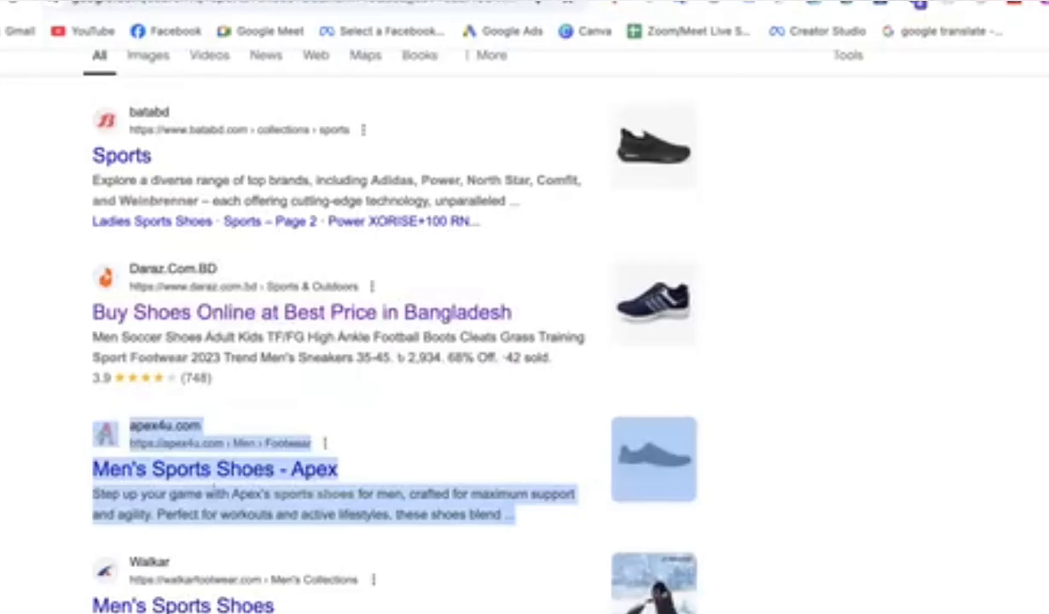
click(48, 419)
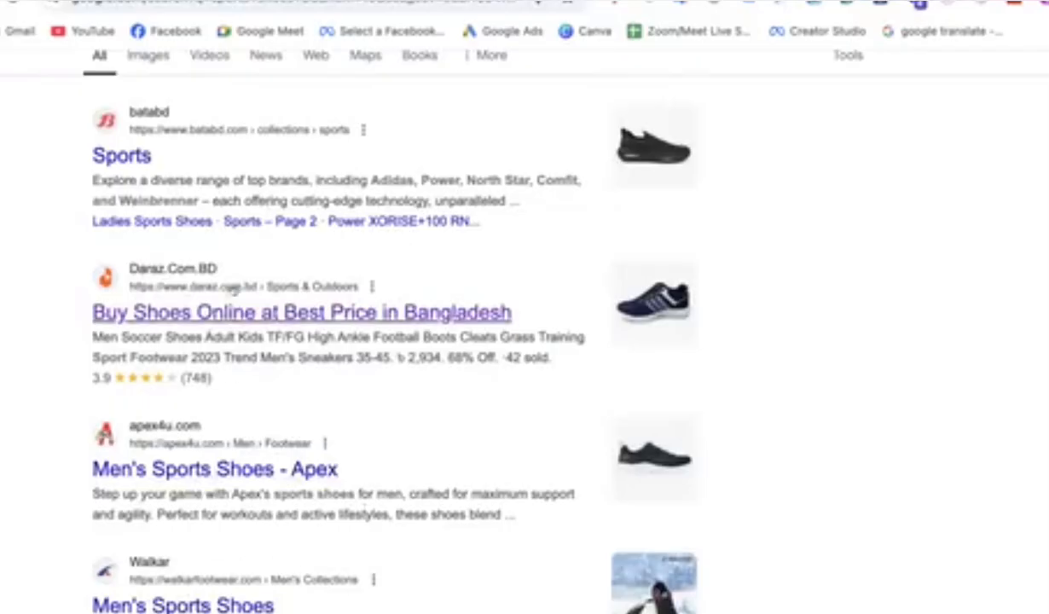
Step: Switch back to Google Ads and examine the responsive search ad in the men shoes ad group
click(750, 1)
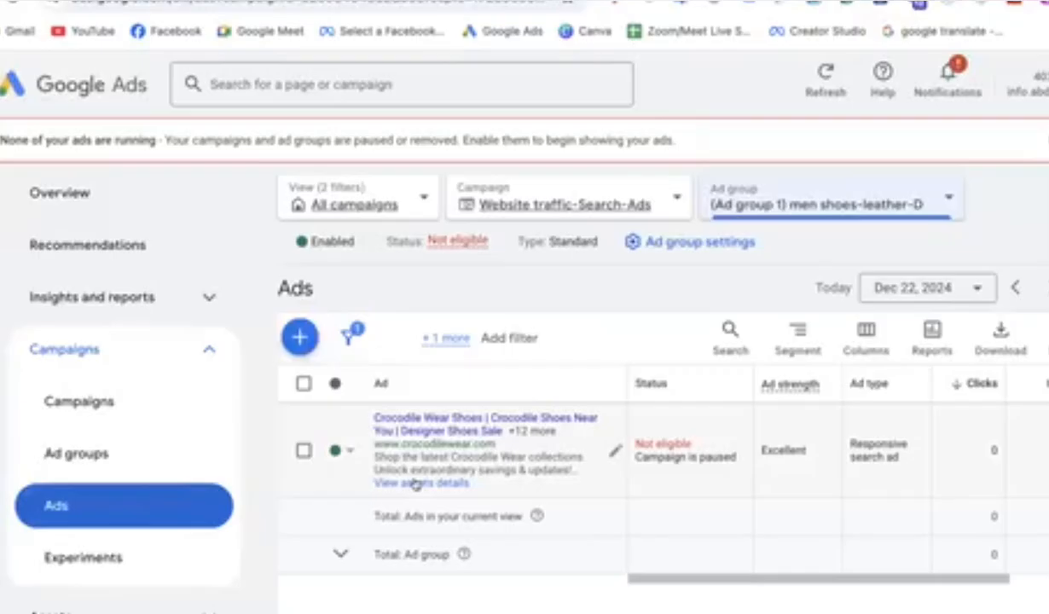
scroll(415, 483, right, 3)
scroll(416, 484, left, 3)
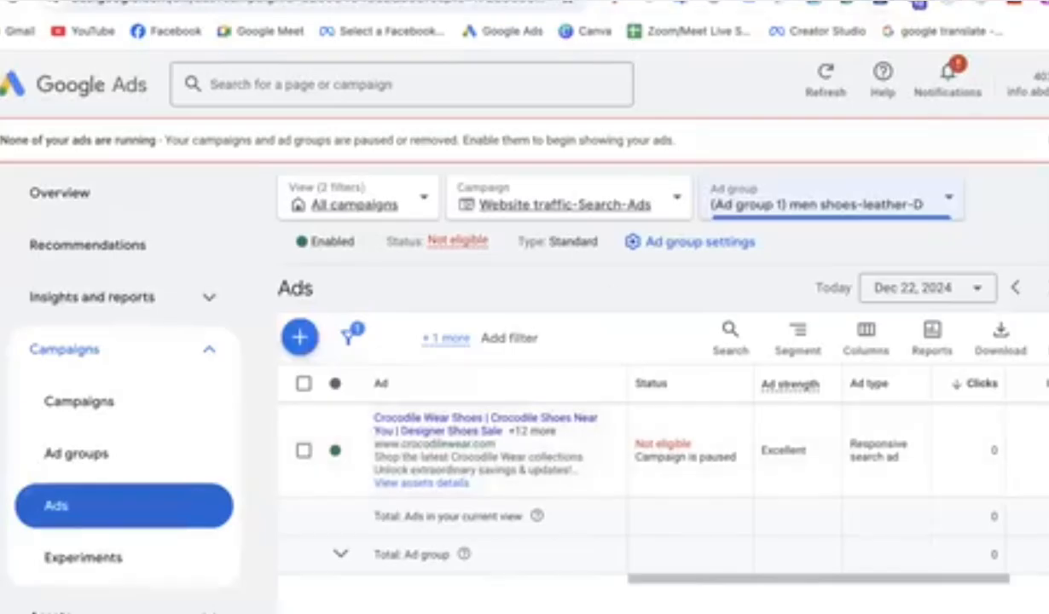
Step: Switch to the Google results page, search for "shoes price bd" and look through the listings
click(272, 1)
scroll(274, 325, up, 3)
drag(134, 96, 92, 96)
key(BackSpace)
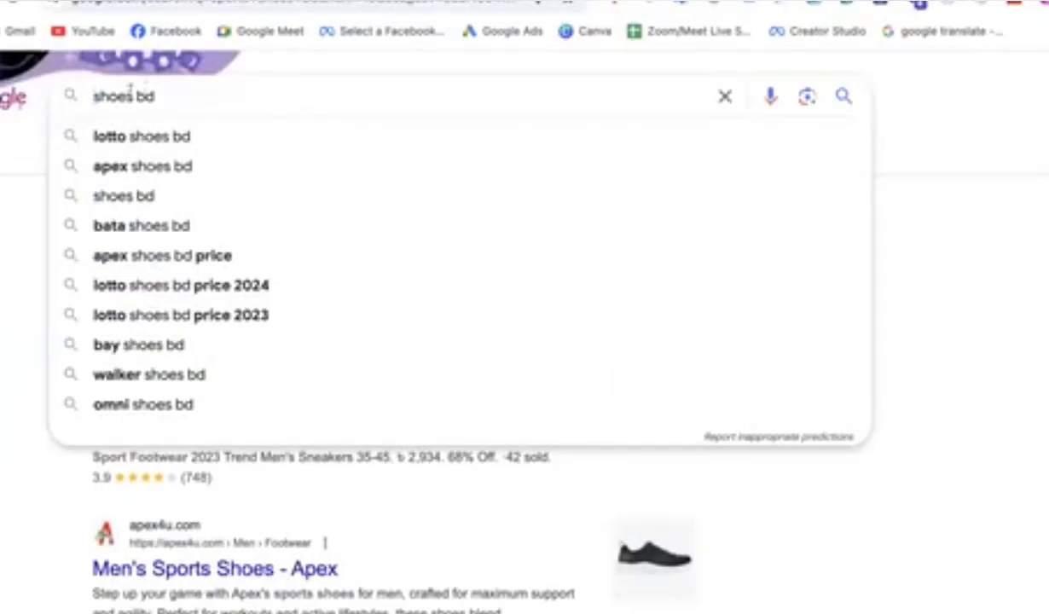
click(135, 92)
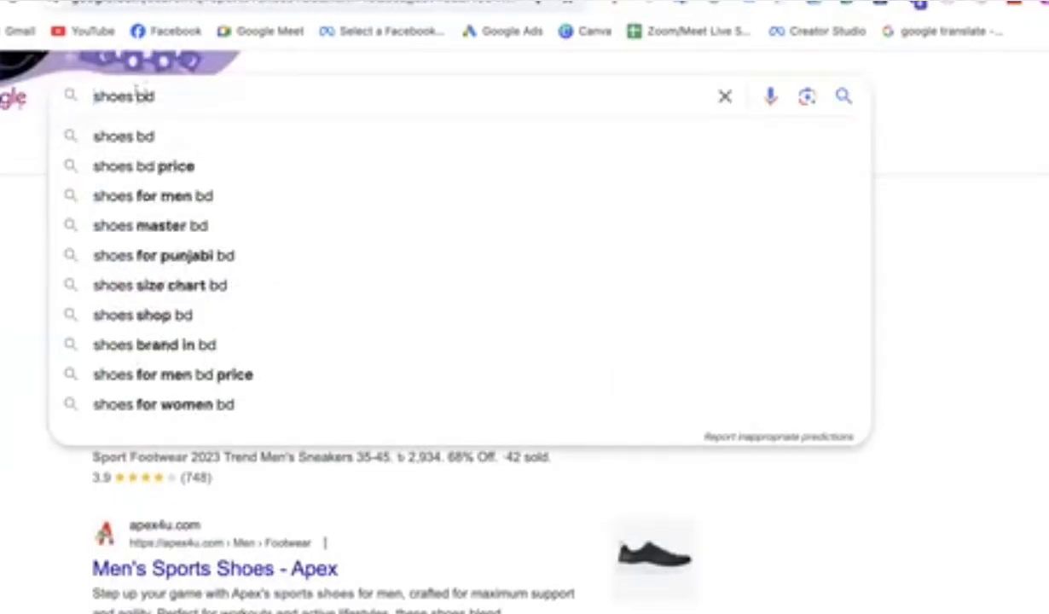
text(price)
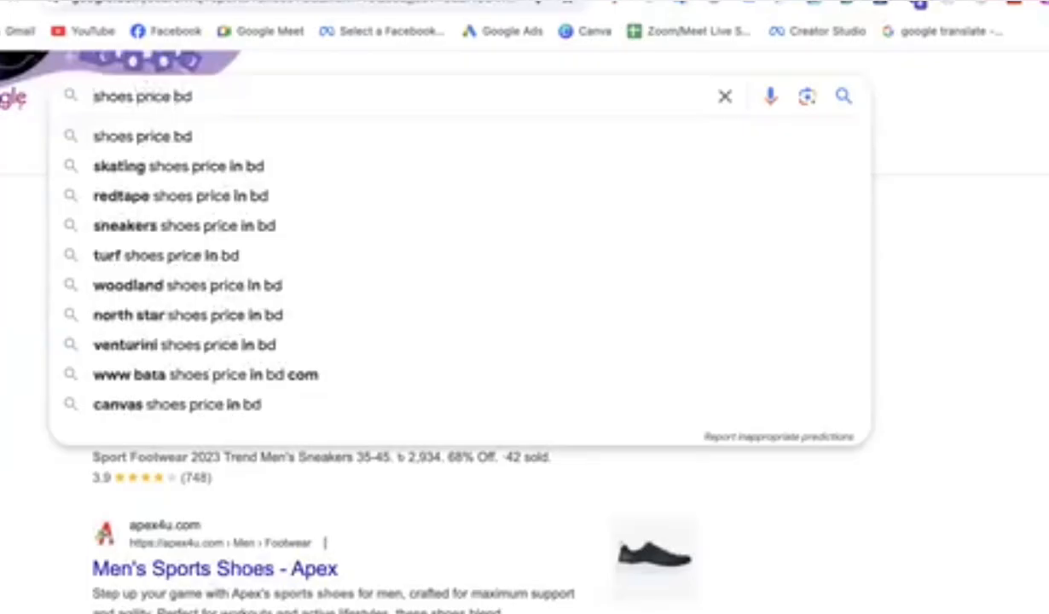
key(Return)
scroll(67, 435, down, 1)
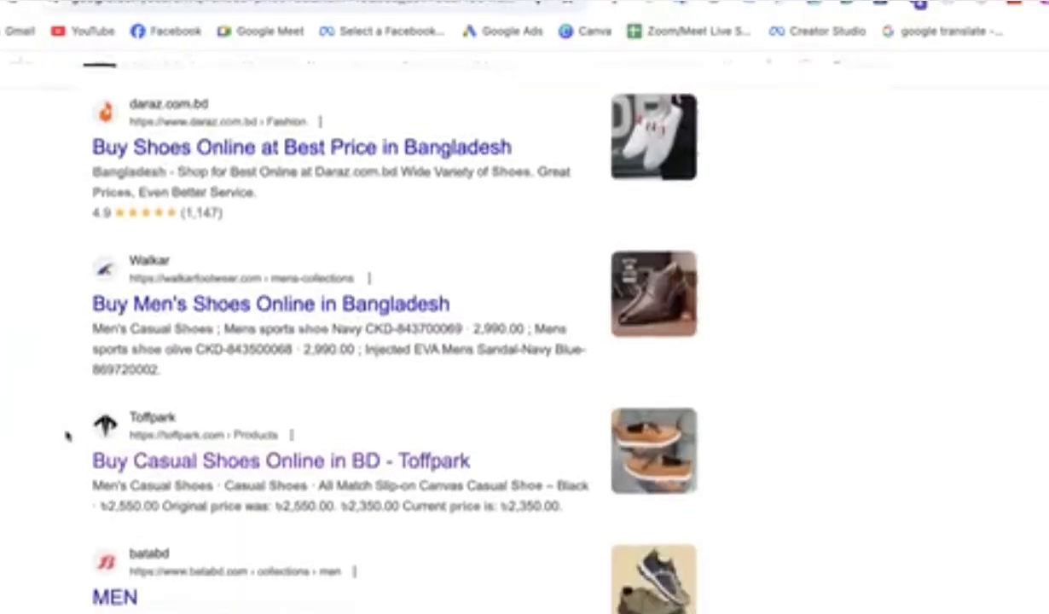
Step: Compare the "shoes price bd" query with the title and description of the Toffpark casual shoes listing in the search results
scroll(66, 435, down, 1)
drag(92, 402, 255, 400)
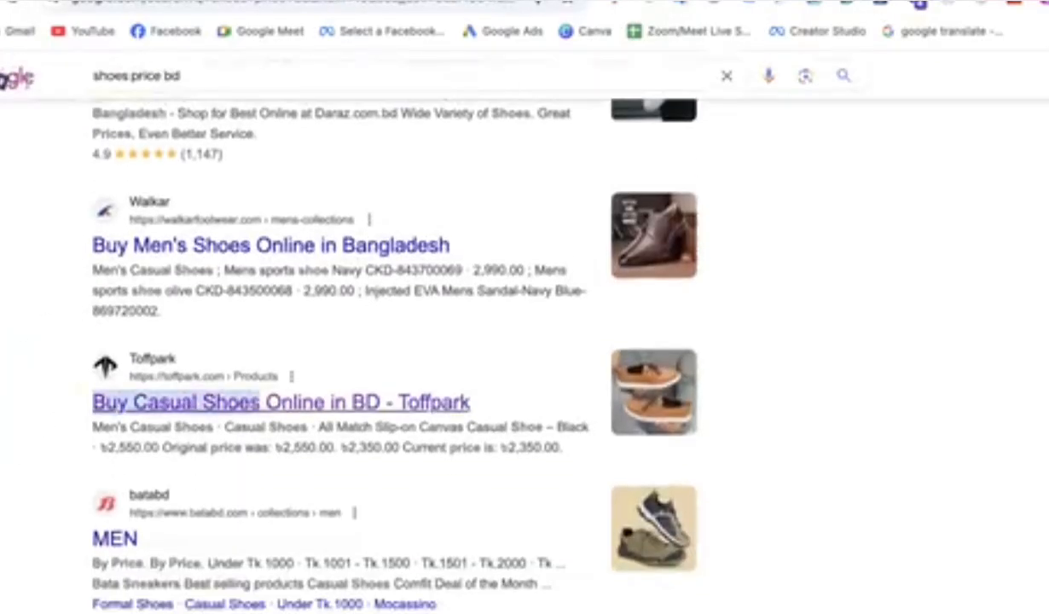
click(56, 386)
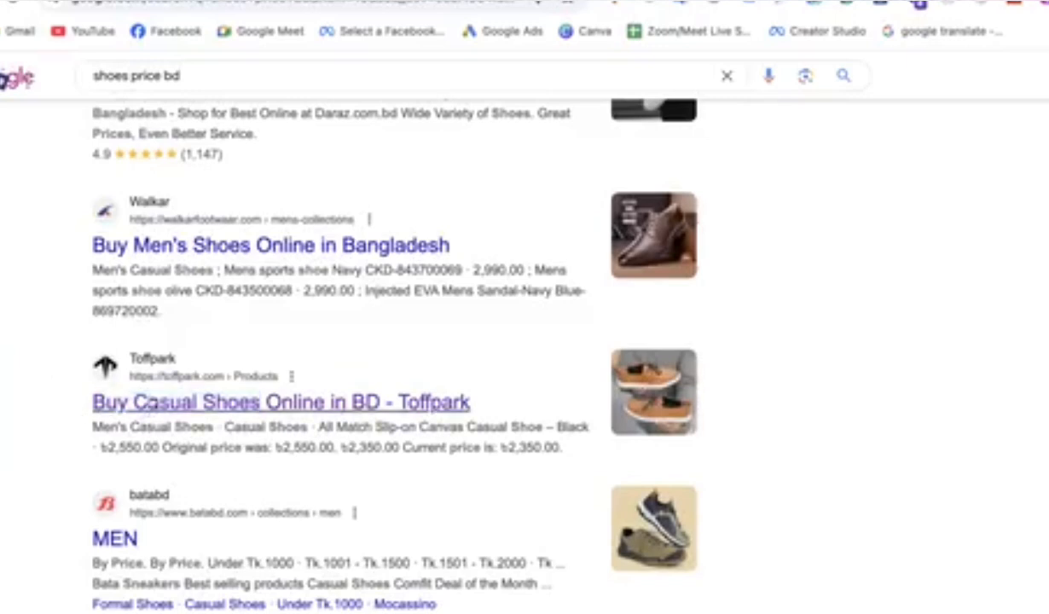
scroll(108, 457, up, 5)
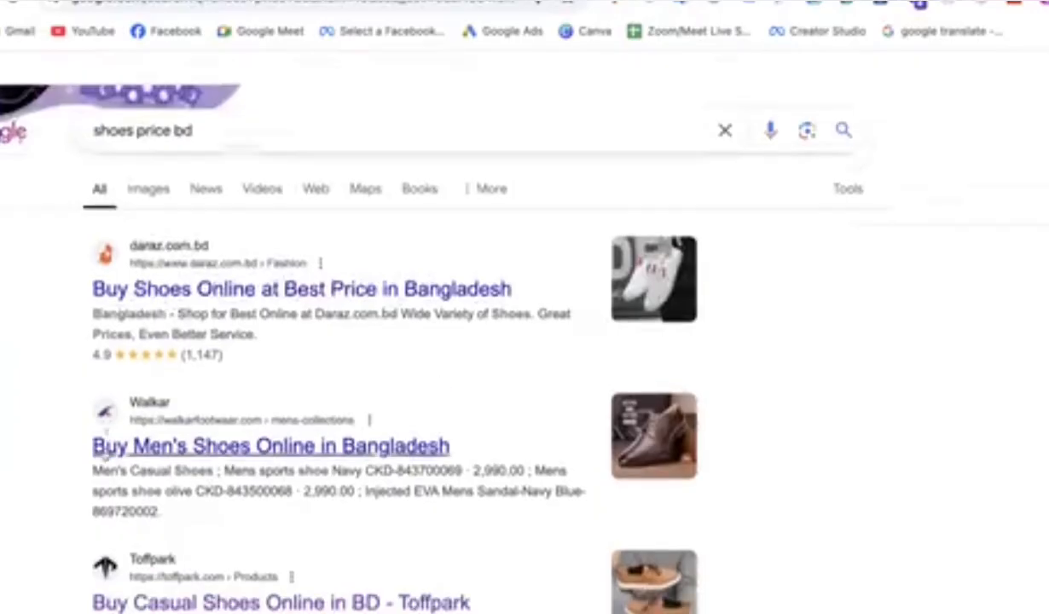
drag(195, 96, 70, 92)
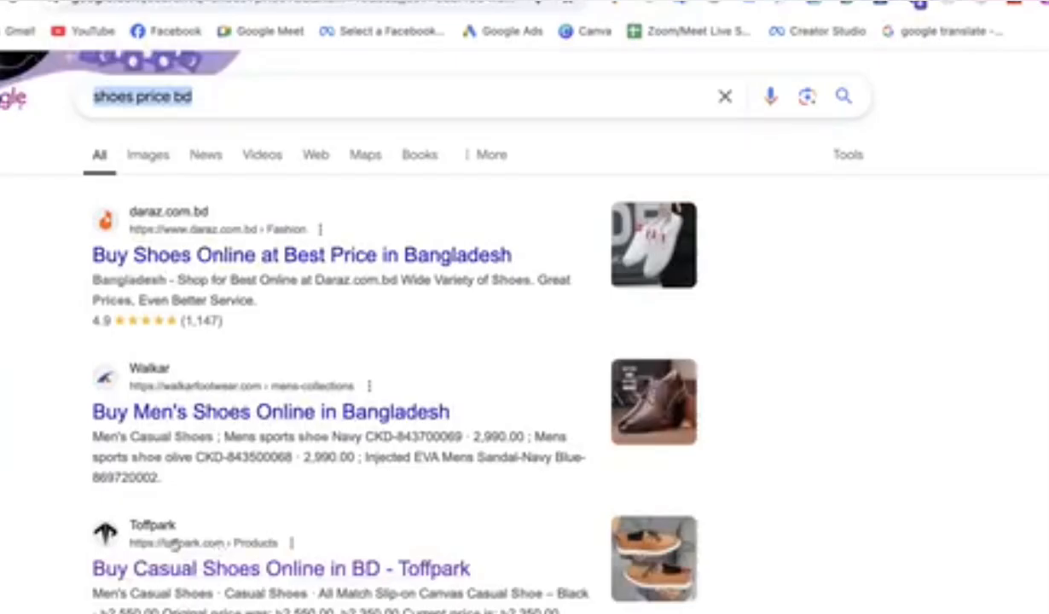
scroll(122, 584, down, 1)
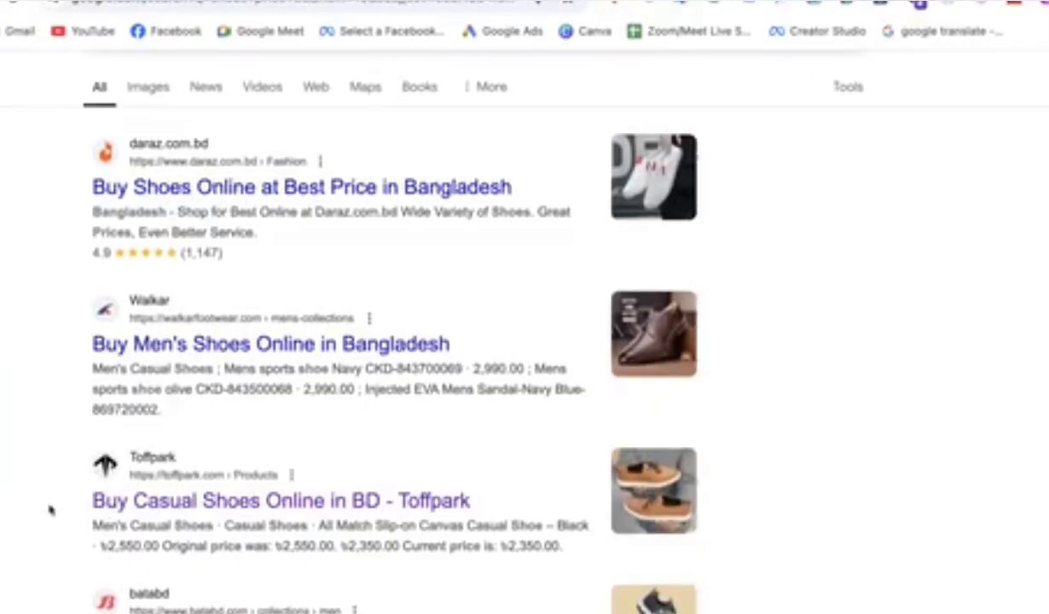
drag(51, 509, 391, 544)
click(33, 479)
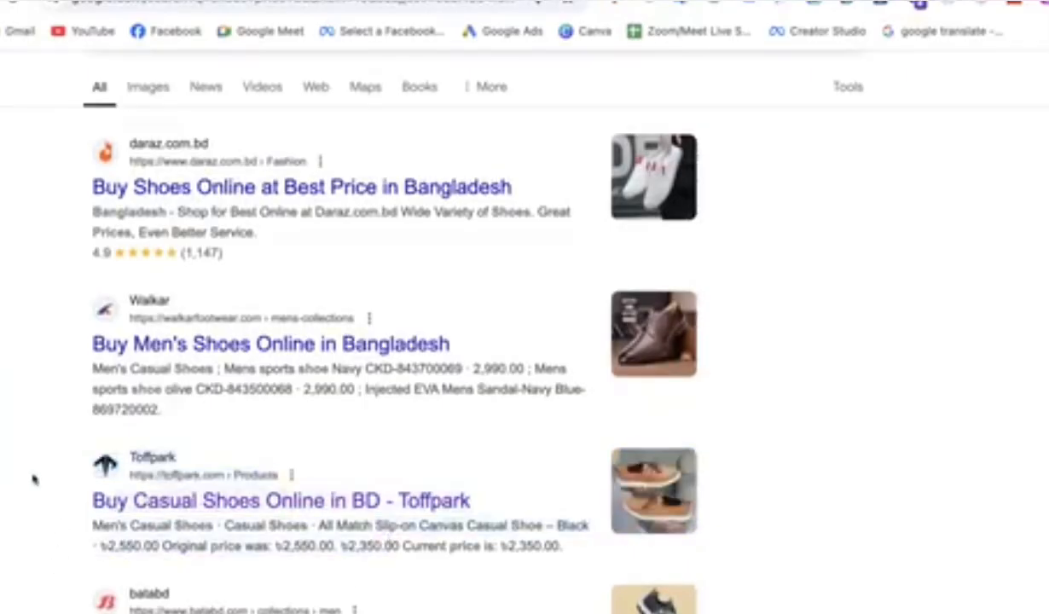
scroll(33, 479, up, 2)
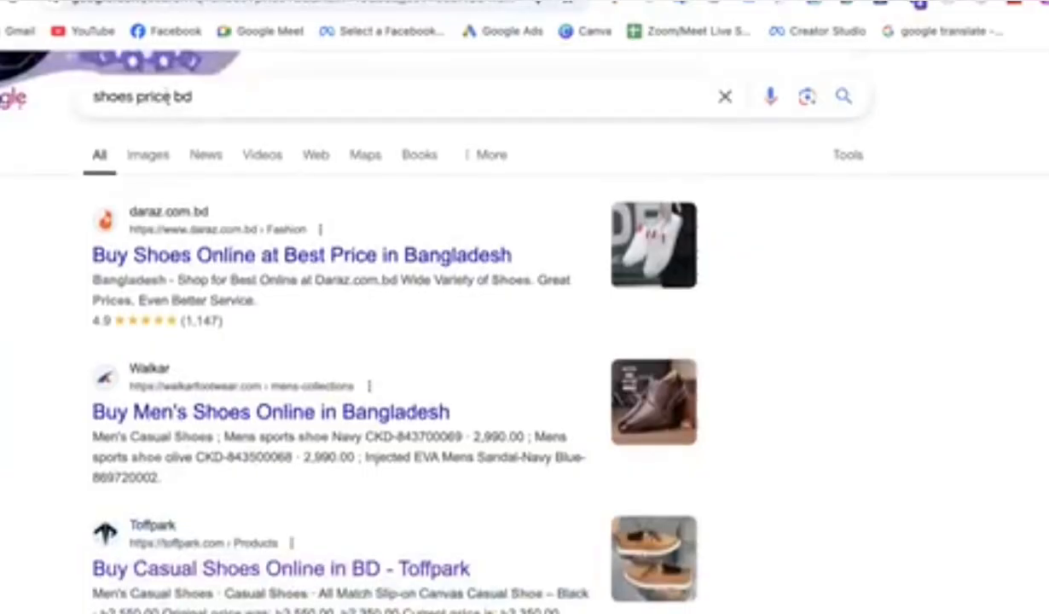
drag(95, 96, 213, 87)
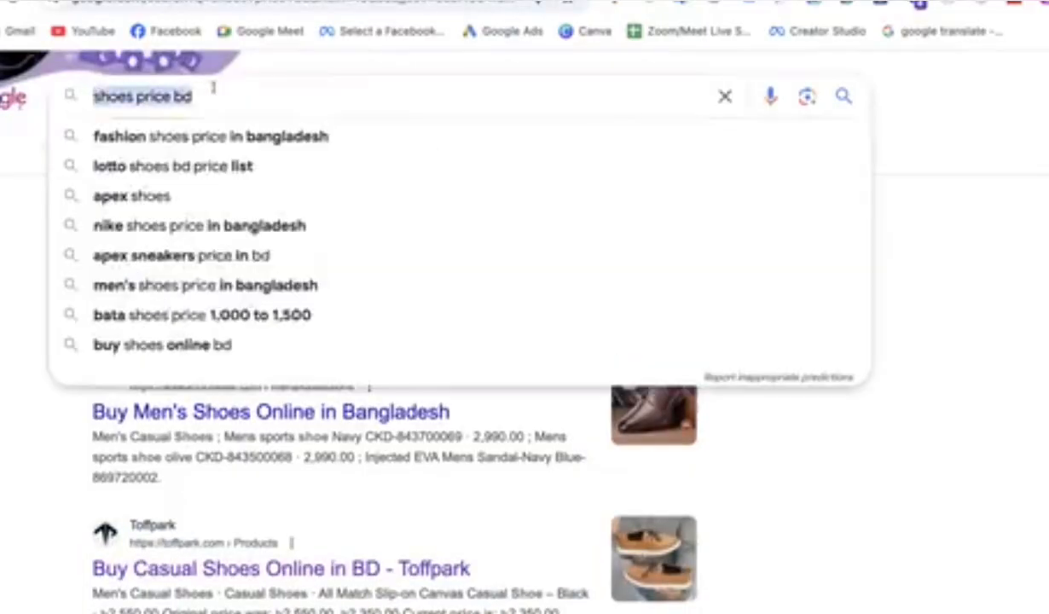
Step: Examine the search results for "shoes price bd", highlighting the Walkar description and the daraz.com.bd listing
click(25, 228)
scroll(25, 229, down, 3)
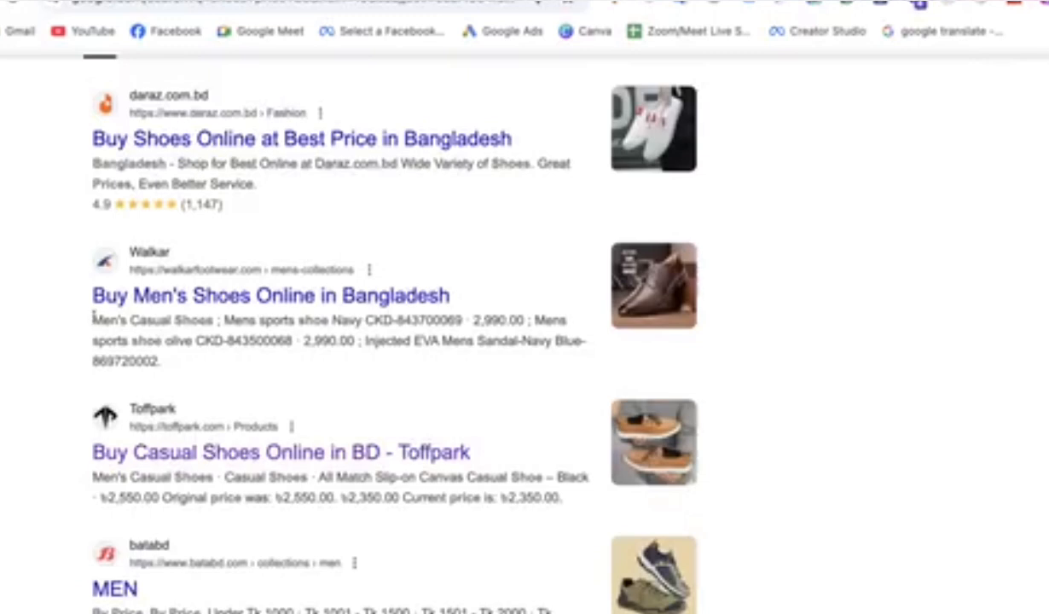
drag(94, 319, 192, 340)
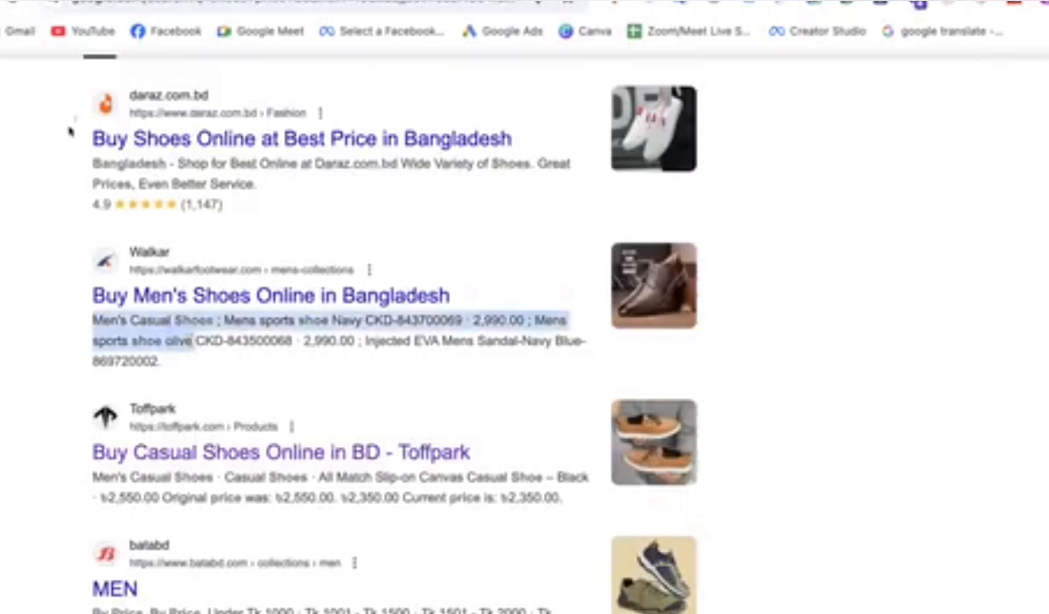
drag(66, 82, 288, 214)
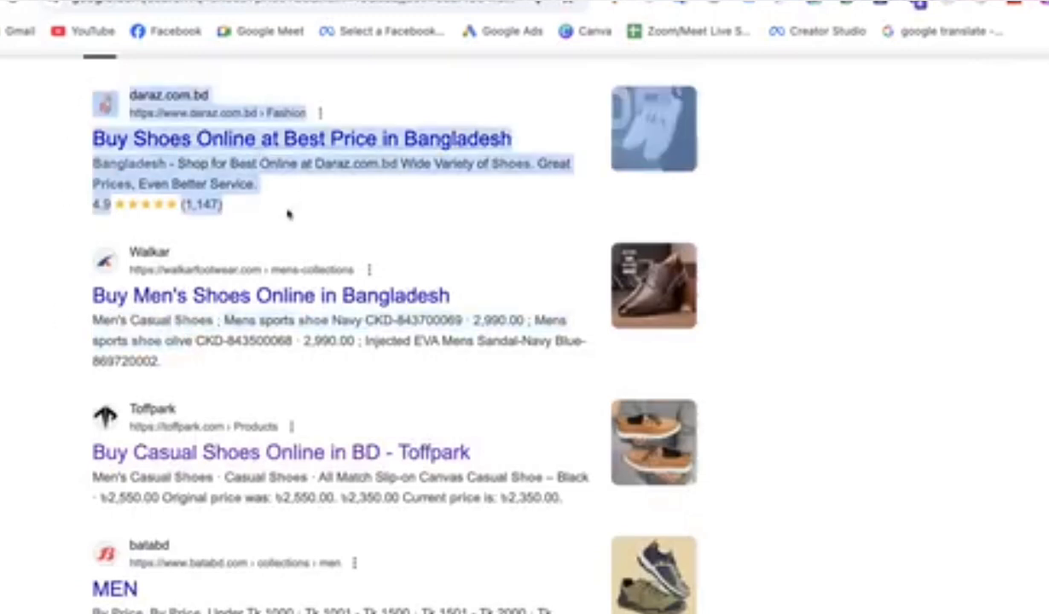
click(26, 269)
scroll(26, 270, up, 2)
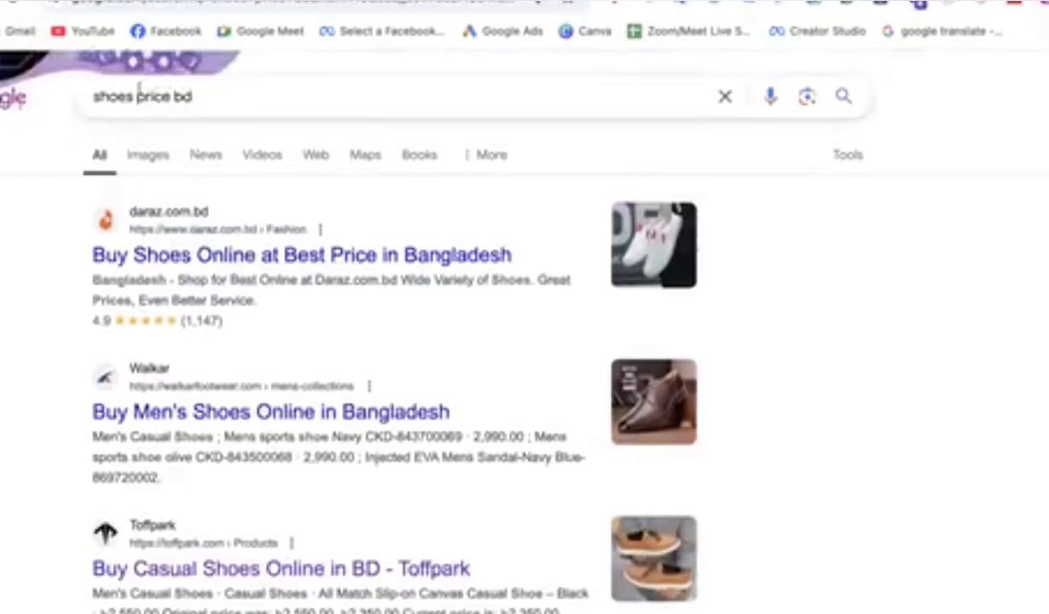
click(138, 95)
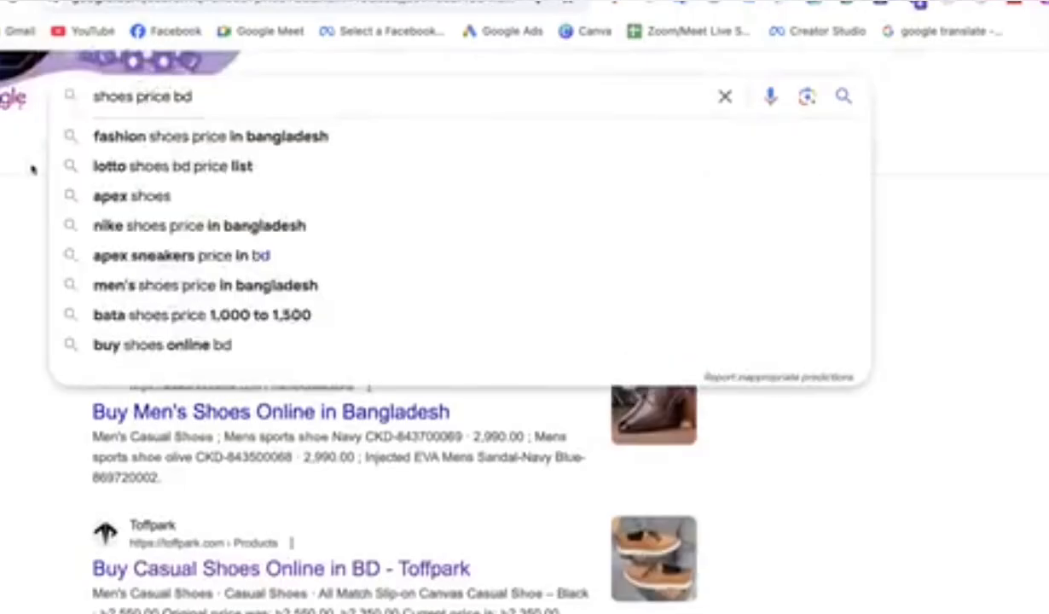
key(Escape)
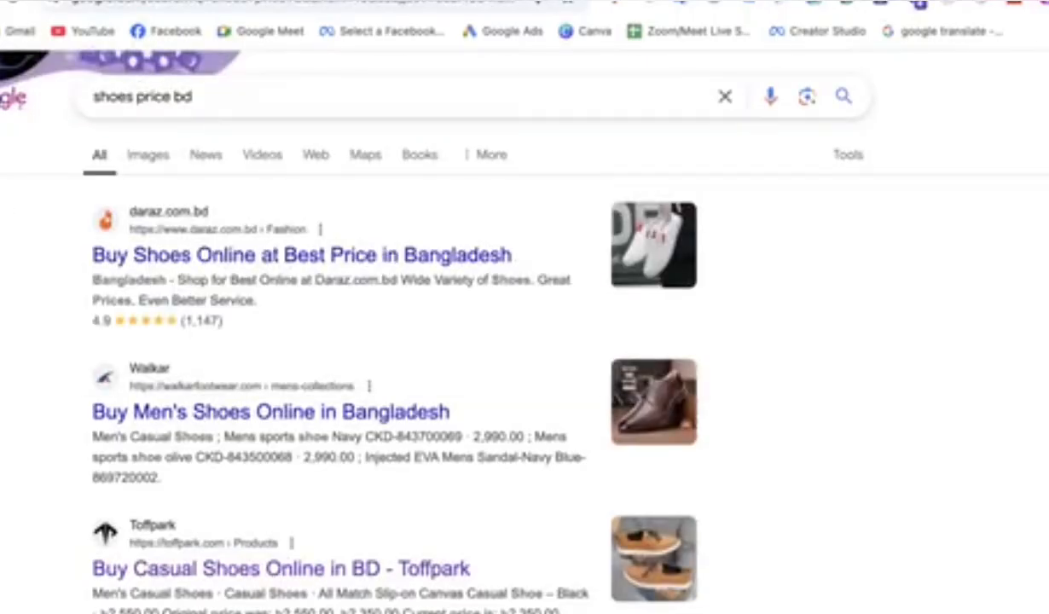
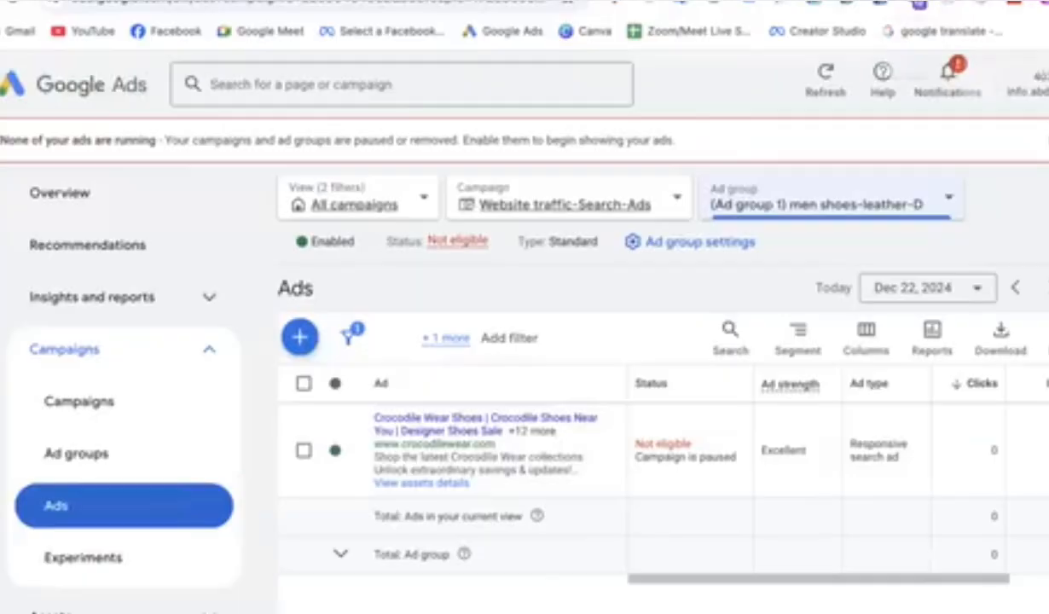
Step: Return to the Google search results and examine the link, title, description and rating of the daraz.com.bd listing
click(888, 1)
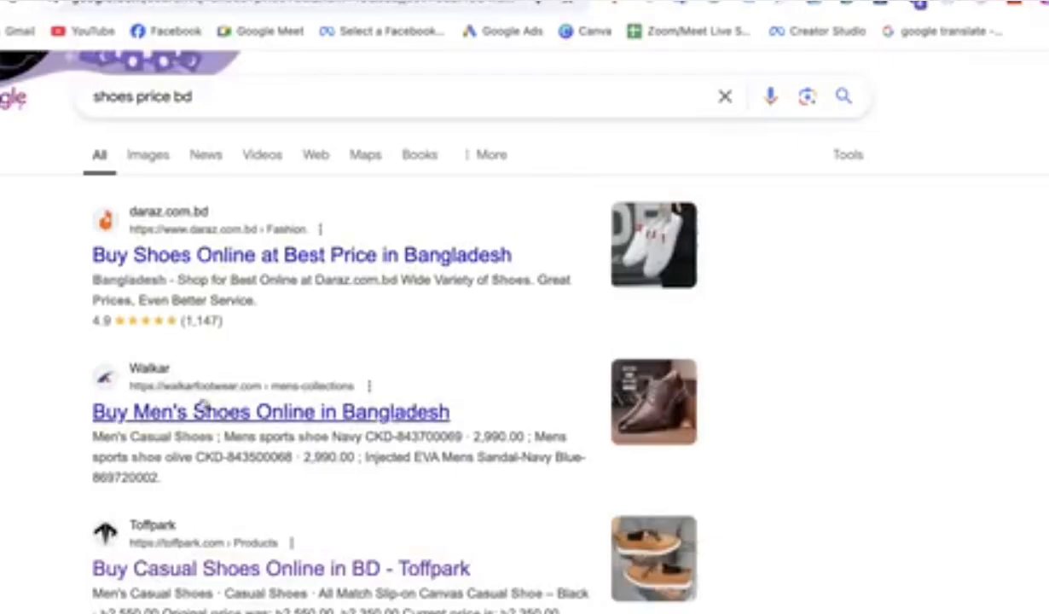
drag(50, 206, 256, 326)
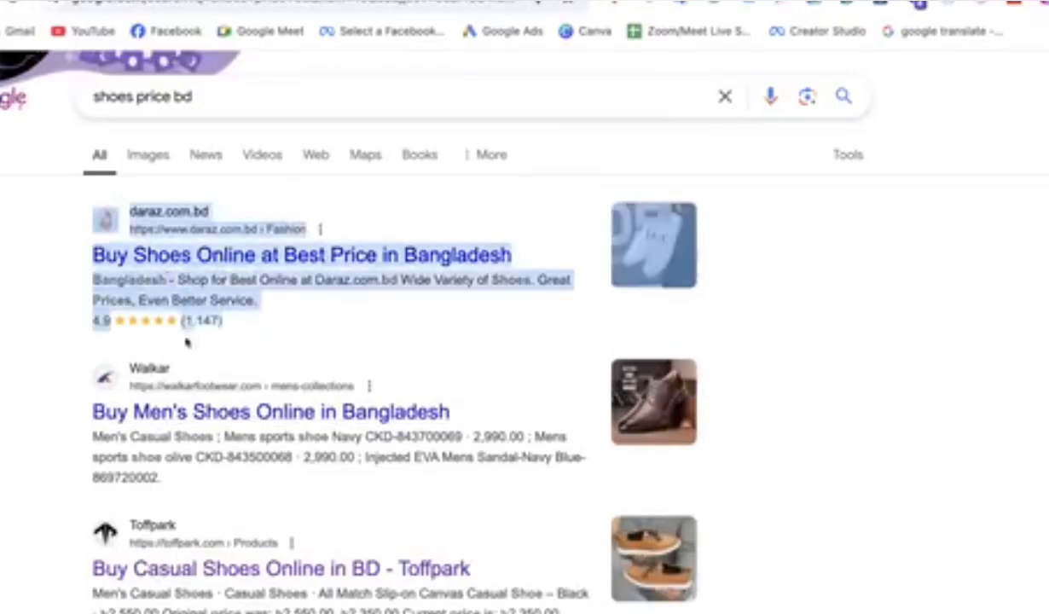
click(11, 257)
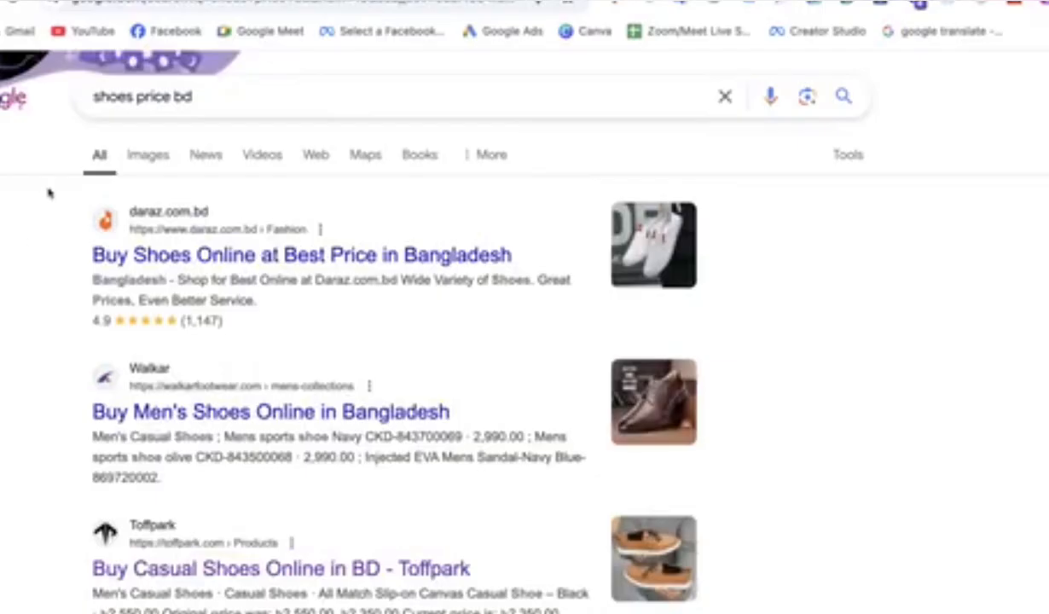
drag(48, 192, 262, 329)
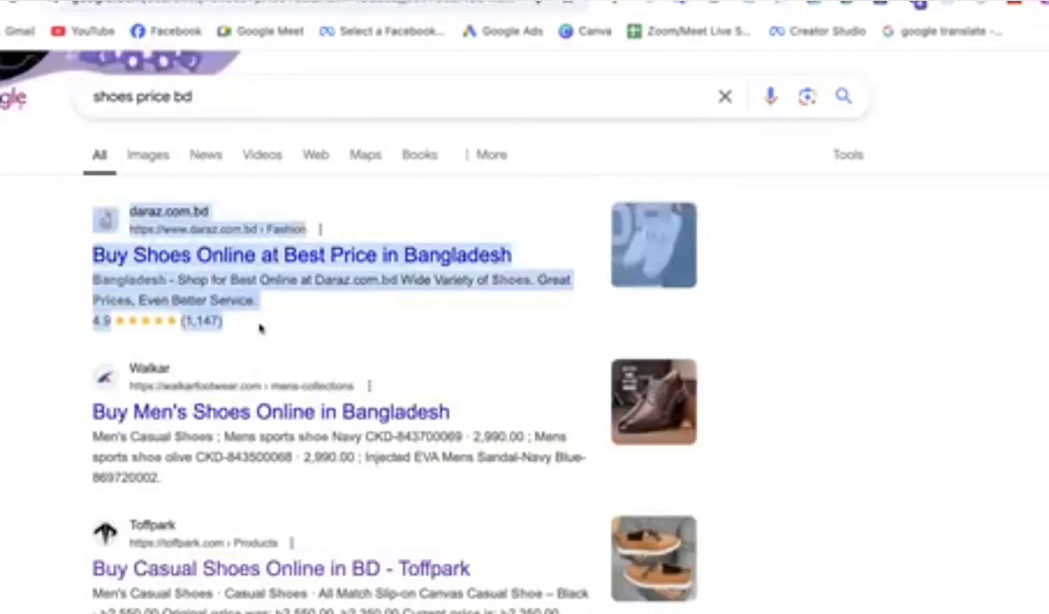
click(22, 330)
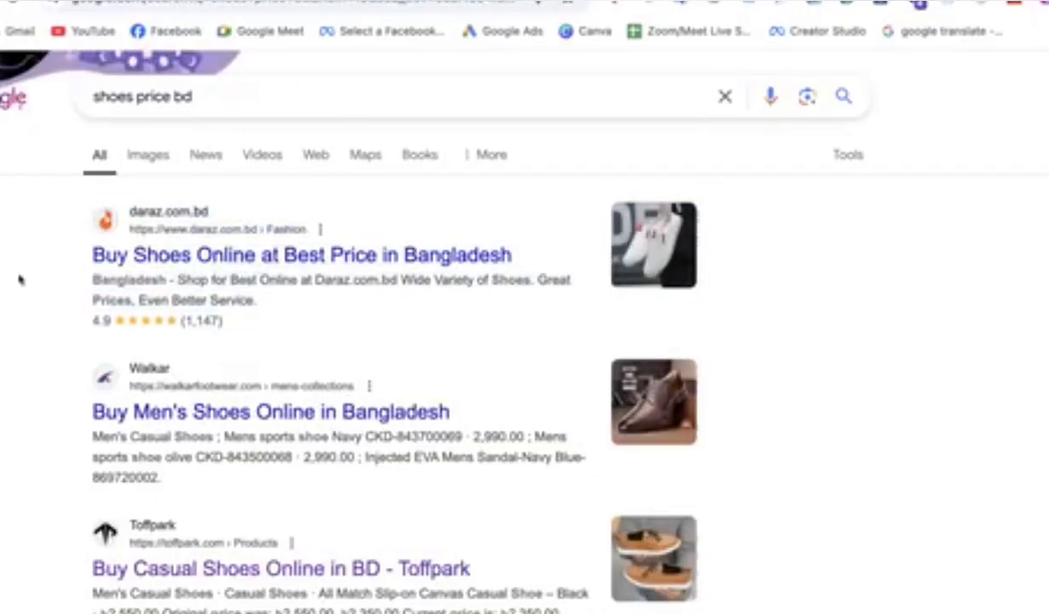
drag(33, 196, 217, 346)
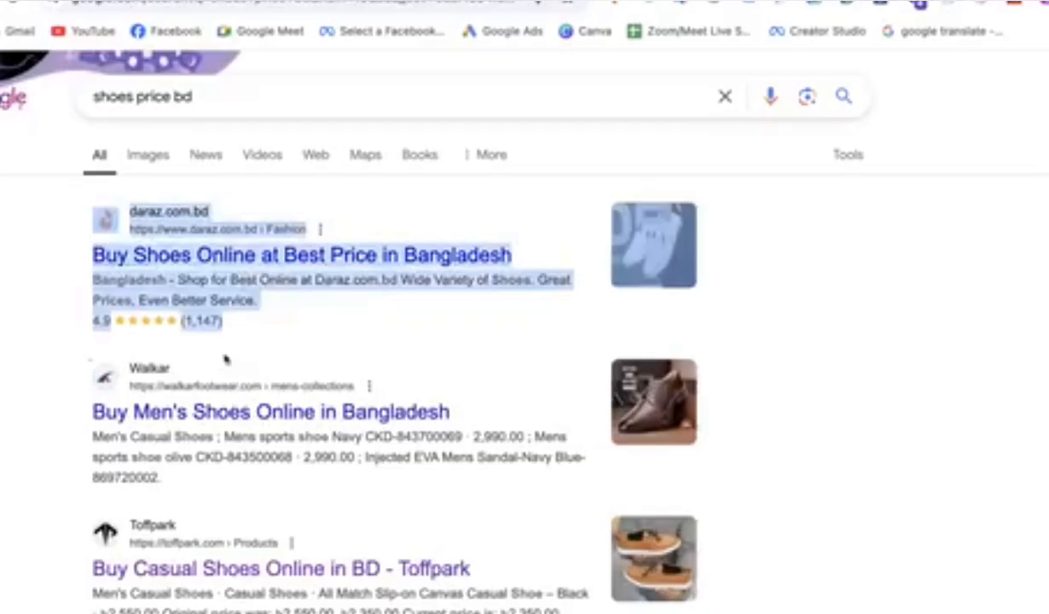
click(49, 309)
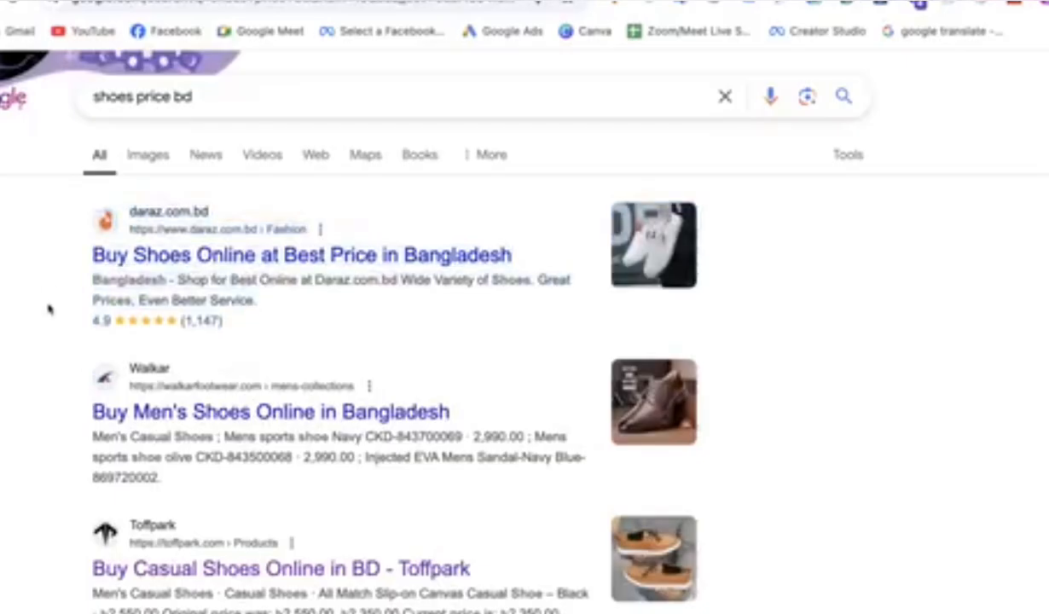
scroll(49, 307, down, 1)
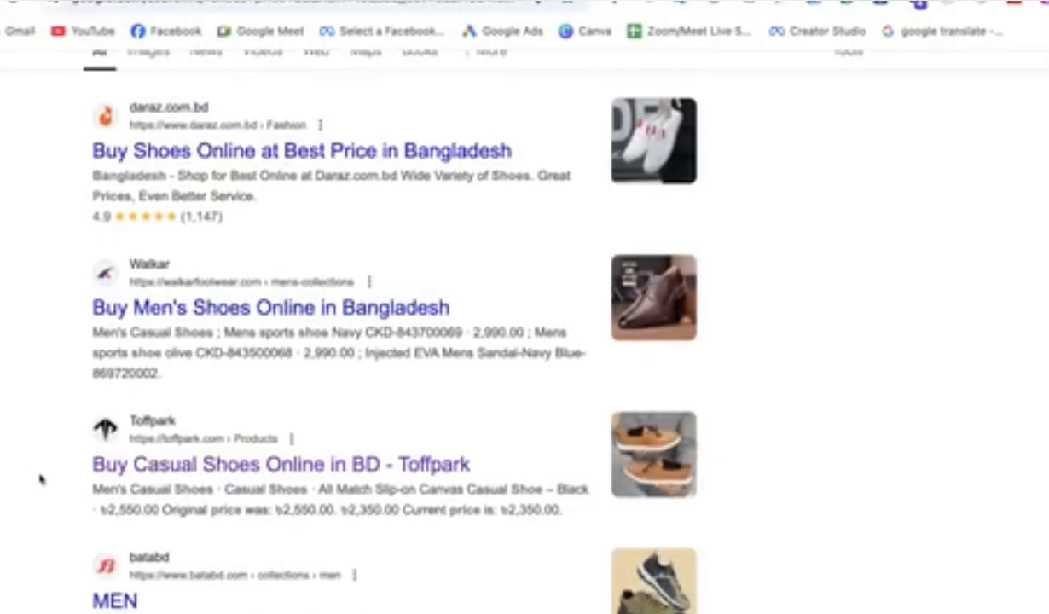
scroll(40, 477, up, 1)
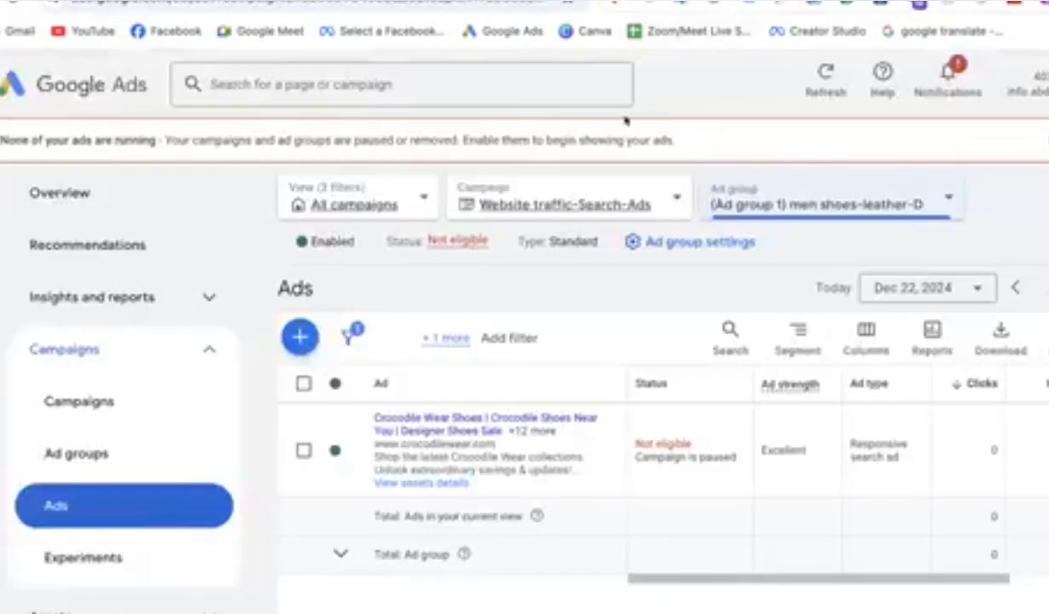
Step: Switch to Google Ads, open the Crocodile Wear Shoes responsive search ad for editing, and collapse its Display path section
click(632, 2)
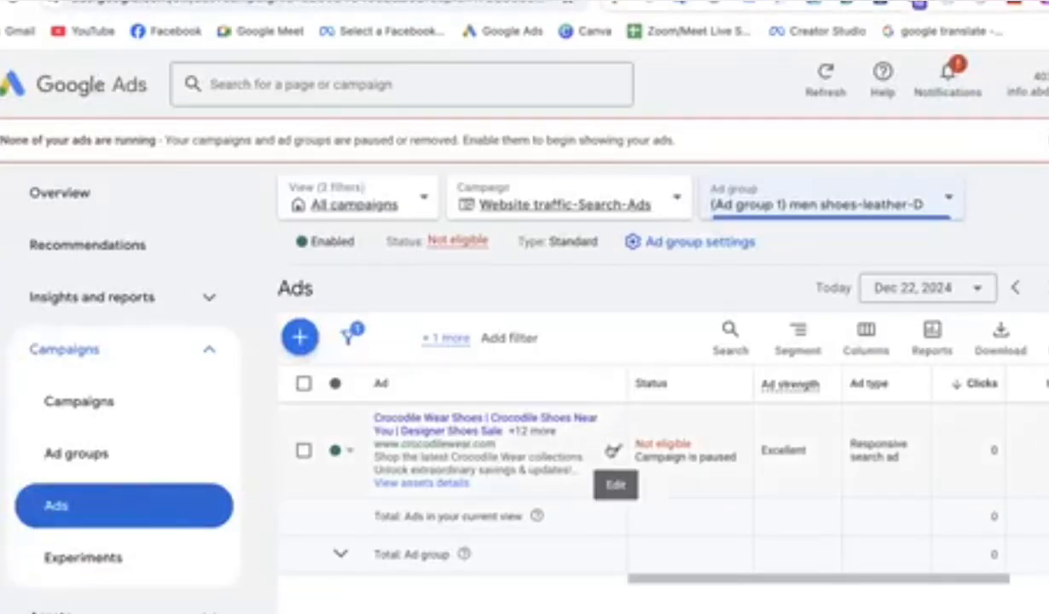
click(612, 450)
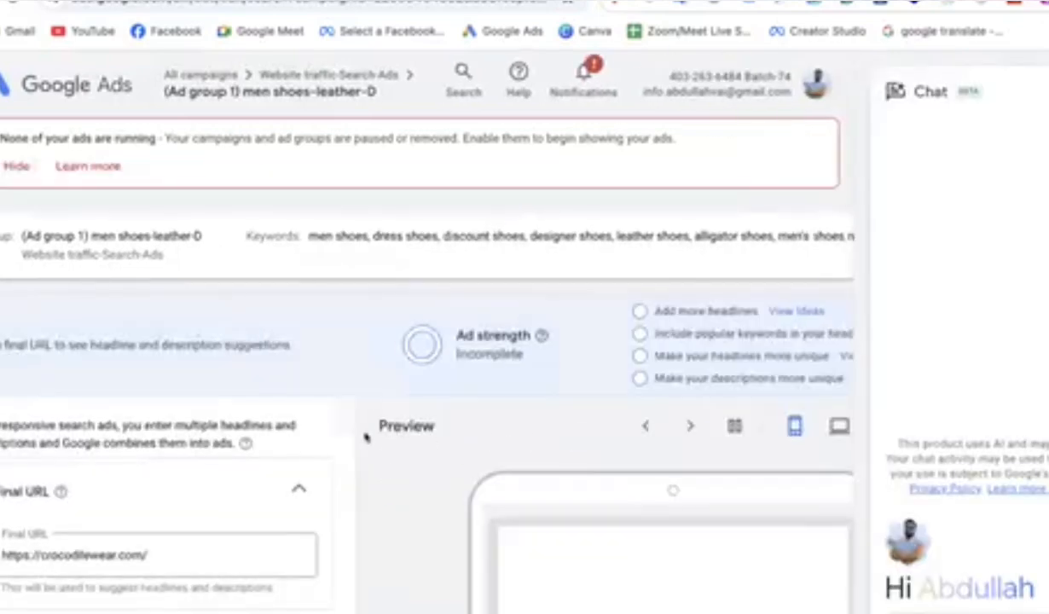
scroll(365, 437, down, 2)
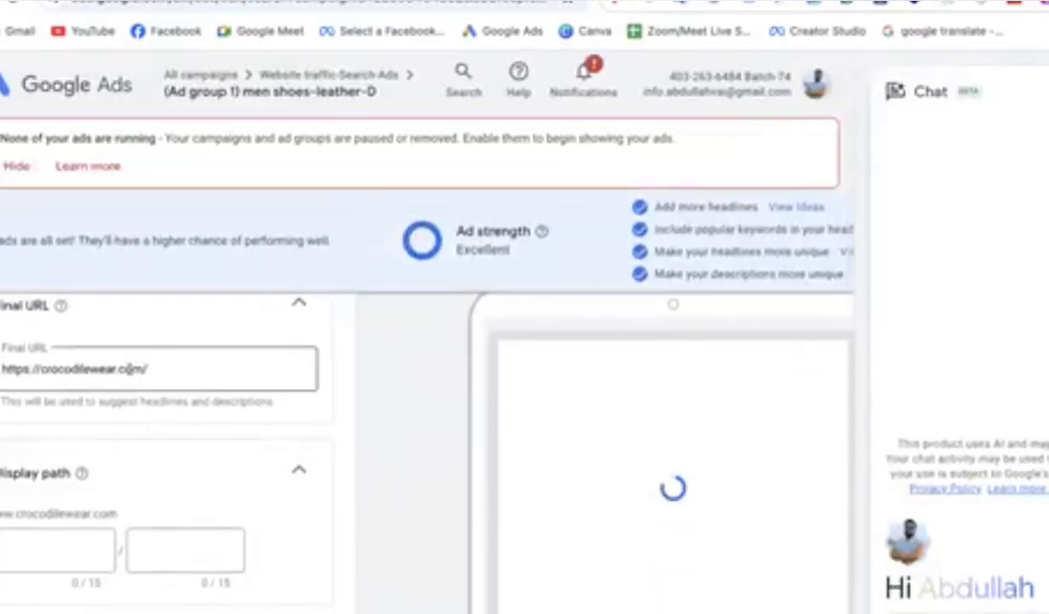
scroll(204, 424, down, 3)
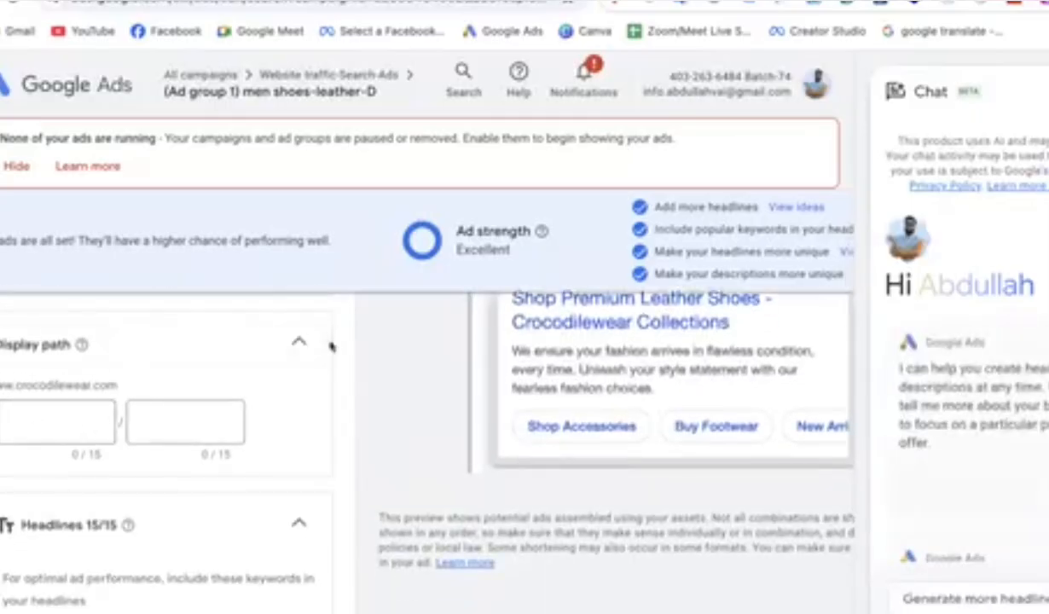
click(298, 345)
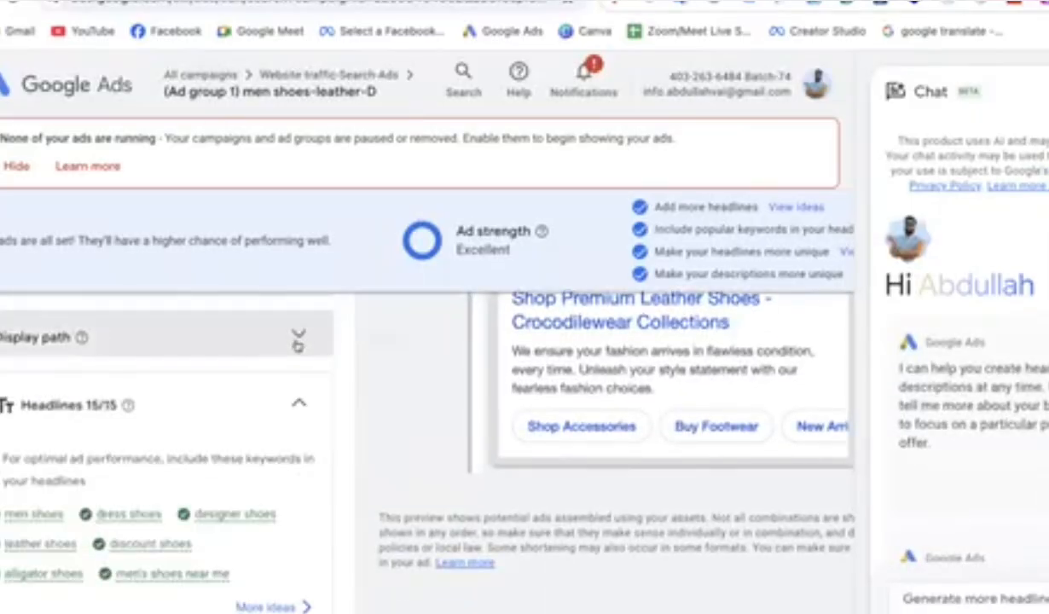
Step: Review the ad's headlines against the "shoes price bd" search results and check a suggested keyword's recent search volume
scroll(327, 356, down, 3)
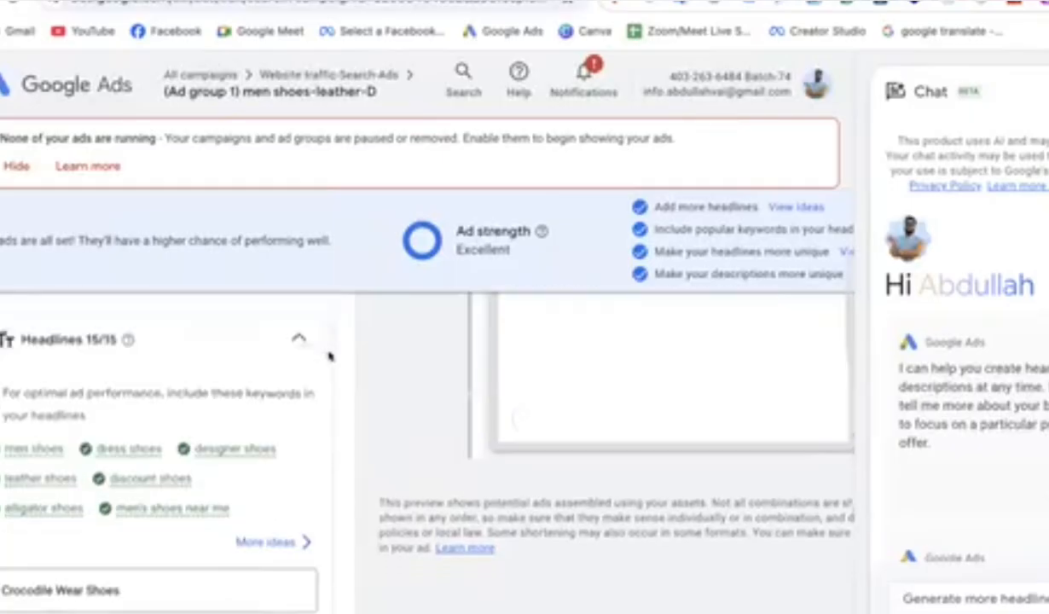
scroll(122, 494, down, 2)
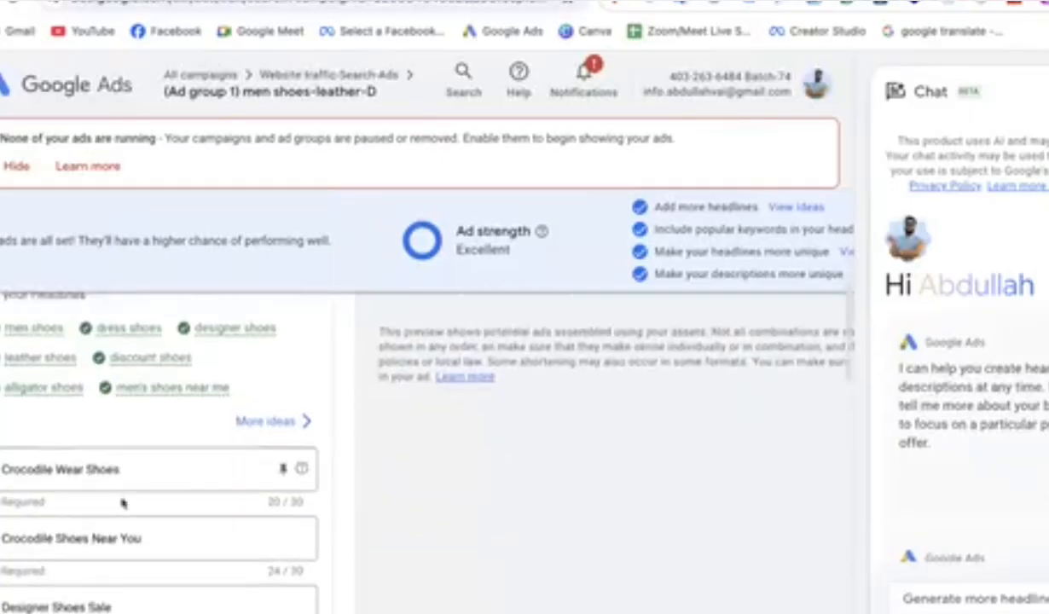
scroll(122, 495, up, 1)
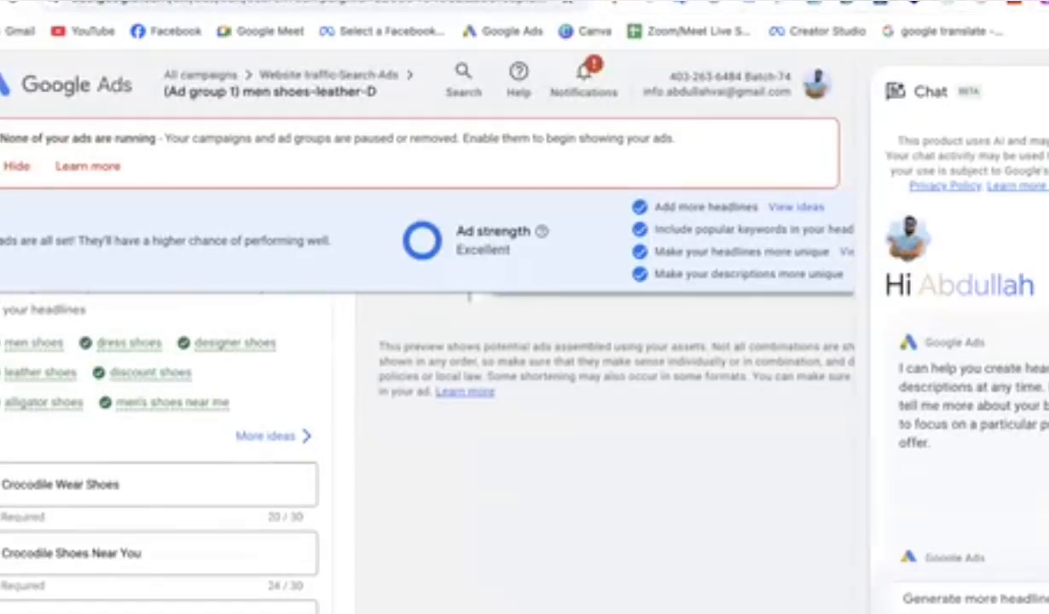
click(828, 1)
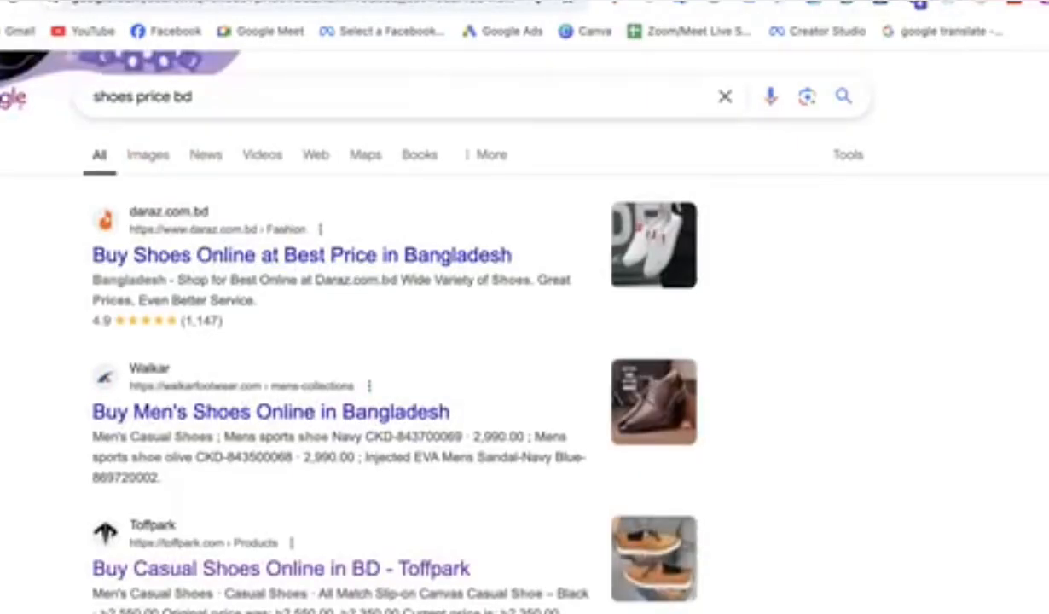
key(ctrl+Tab)
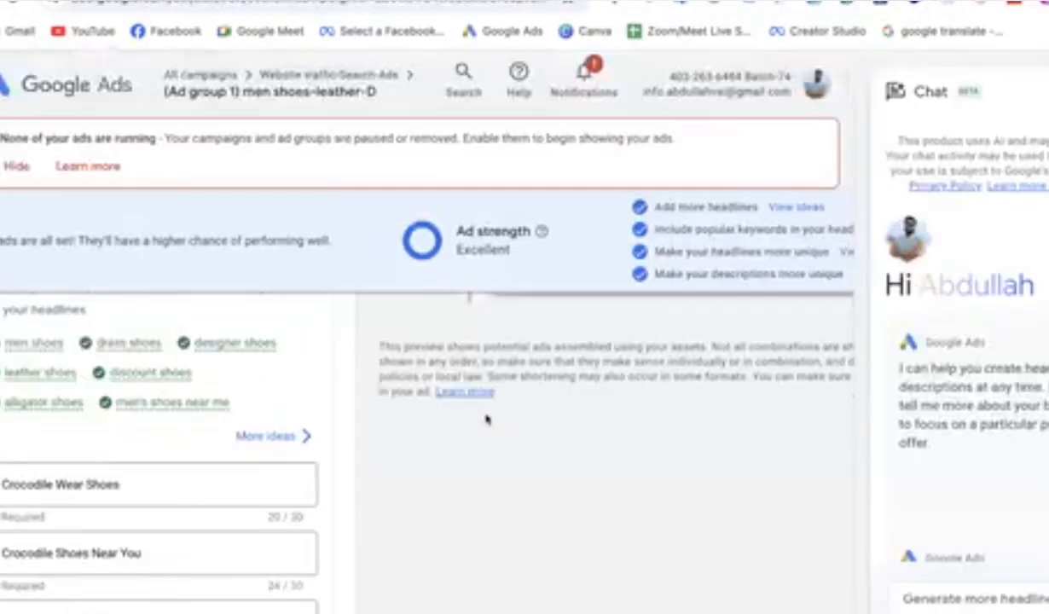
scroll(402, 480, up, 2)
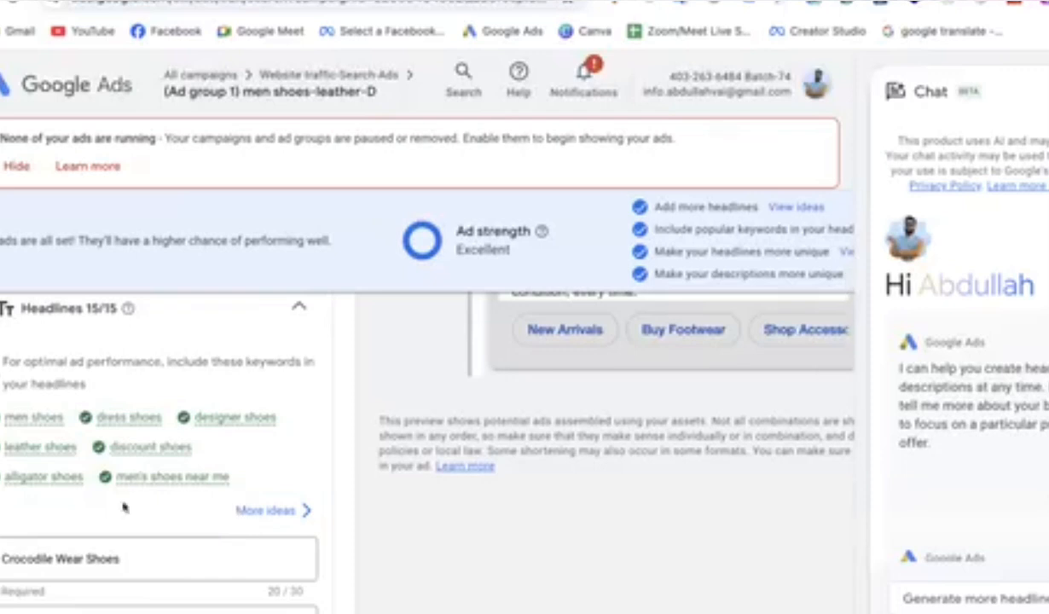
mouse_move(83, 418)
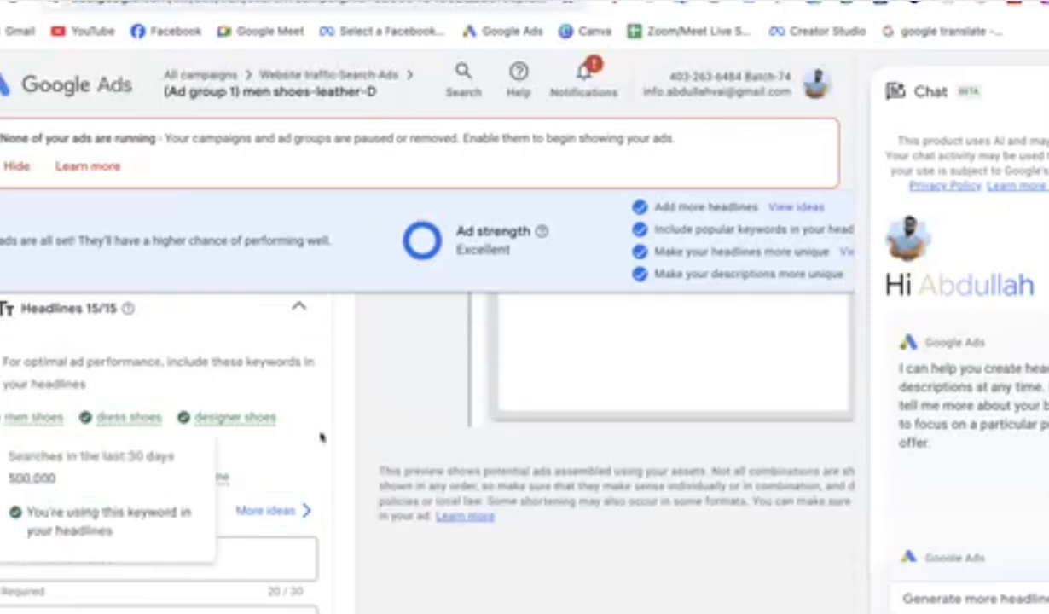
scroll(320, 436, down, 2)
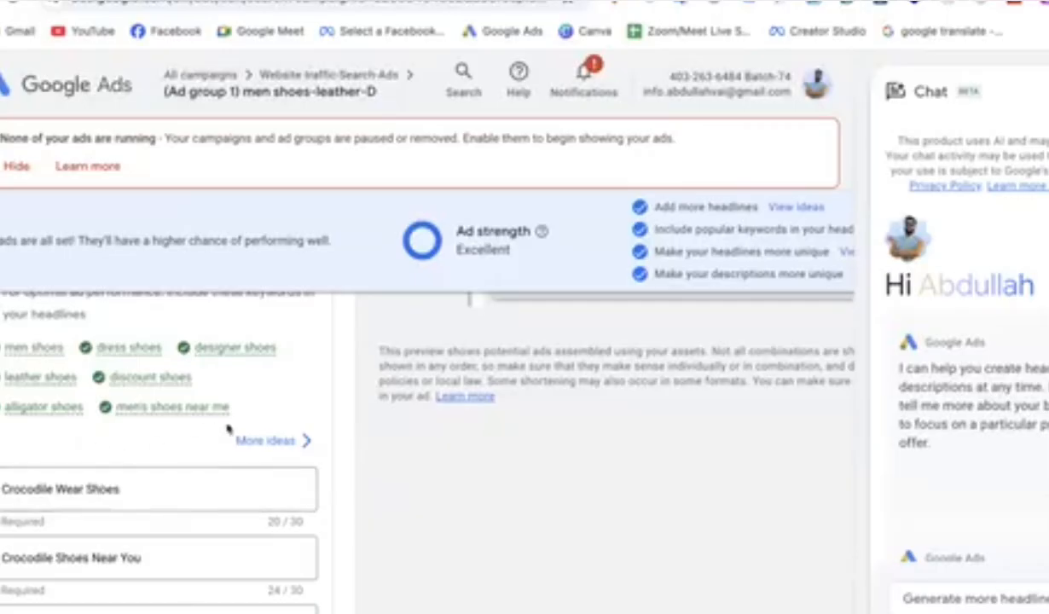
Step: View more headline ideas, examine the suggested top keywords and recent assets, and close the suggestions unchanged
click(255, 439)
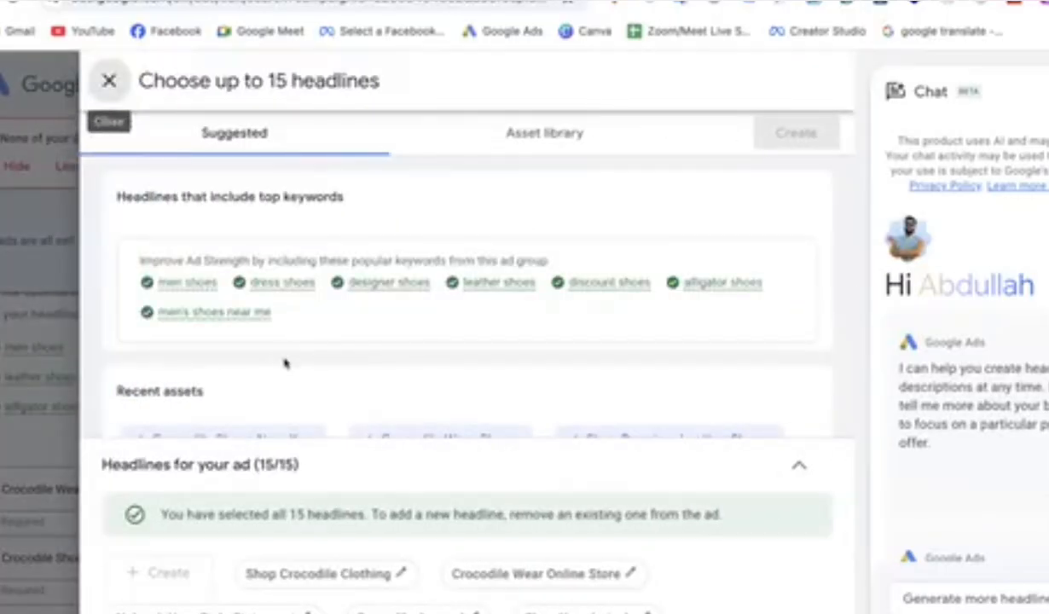
scroll(554, 325, down, 3)
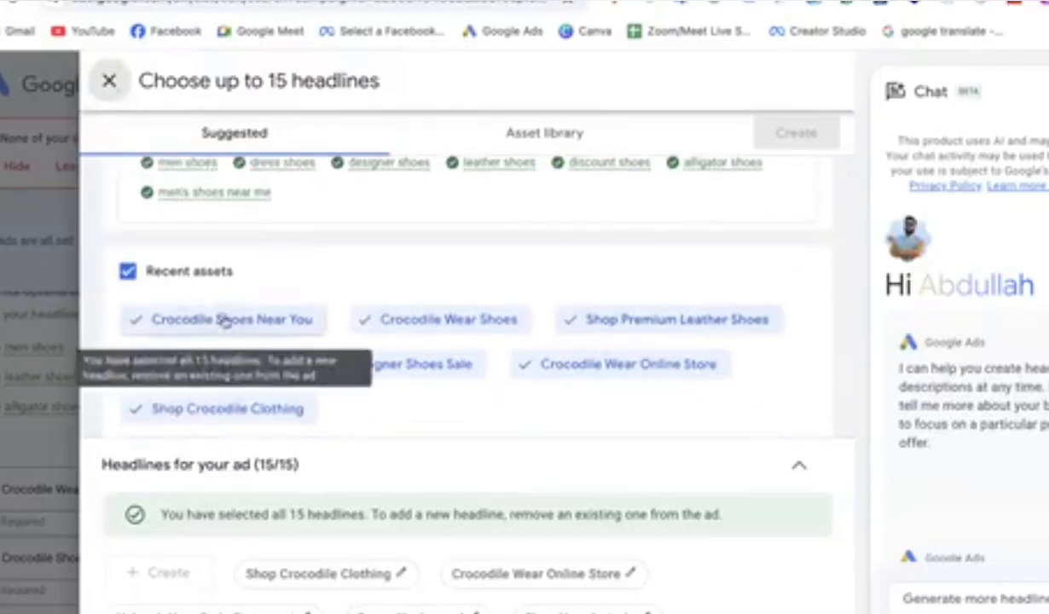
scroll(286, 347, up, 3)
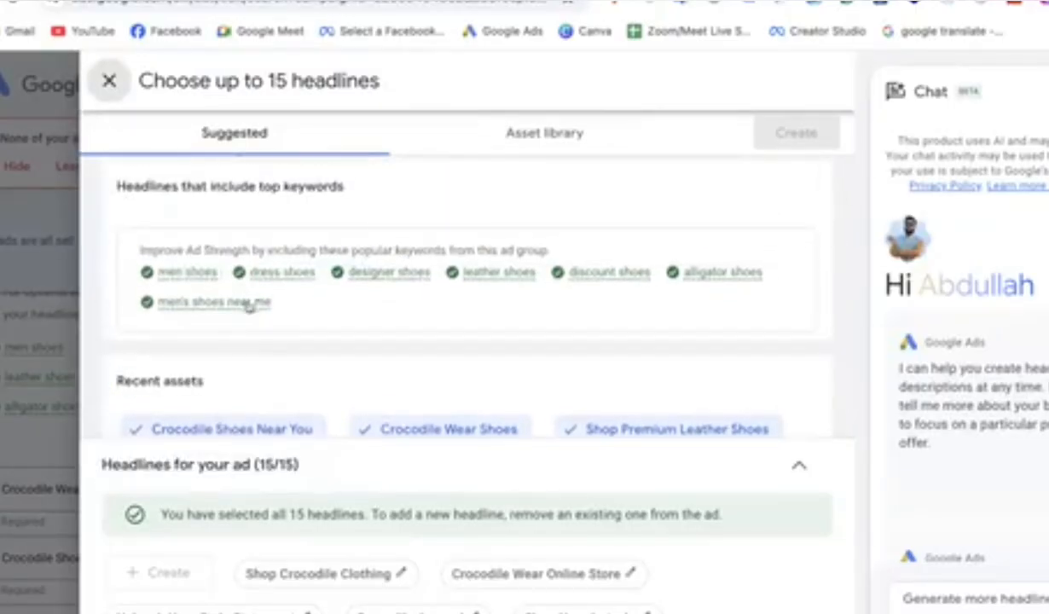
click(109, 80)
Step: Review the ad's headlines from Crocodile Wear Shoes through Shop Crocodile Clothing, down to the Descriptions section
drag(3, 550, 87, 549)
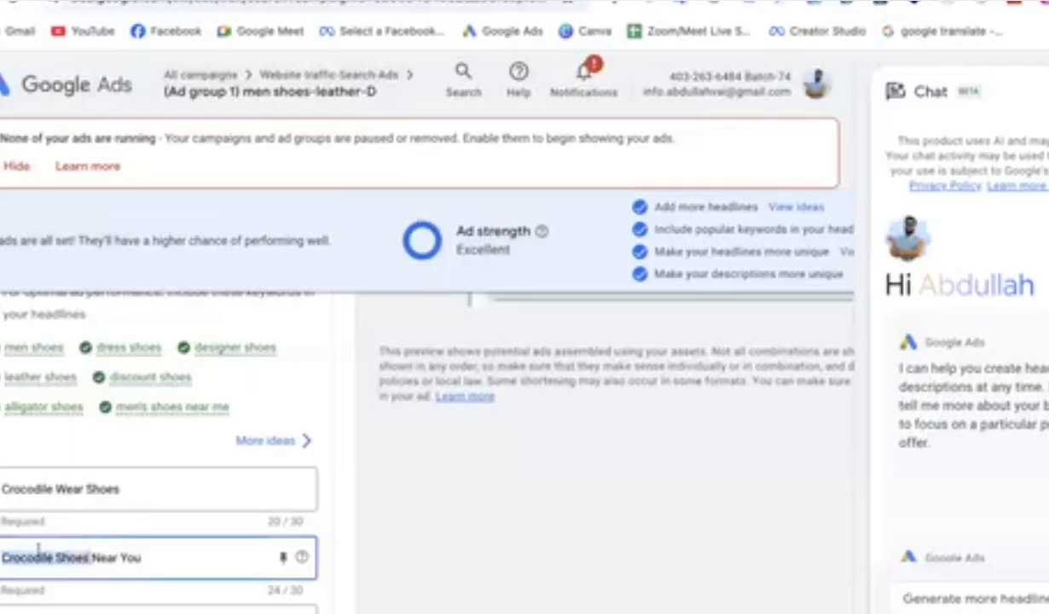
click(77, 484)
drag(2, 475, 111, 488)
scroll(111, 490, down, 7)
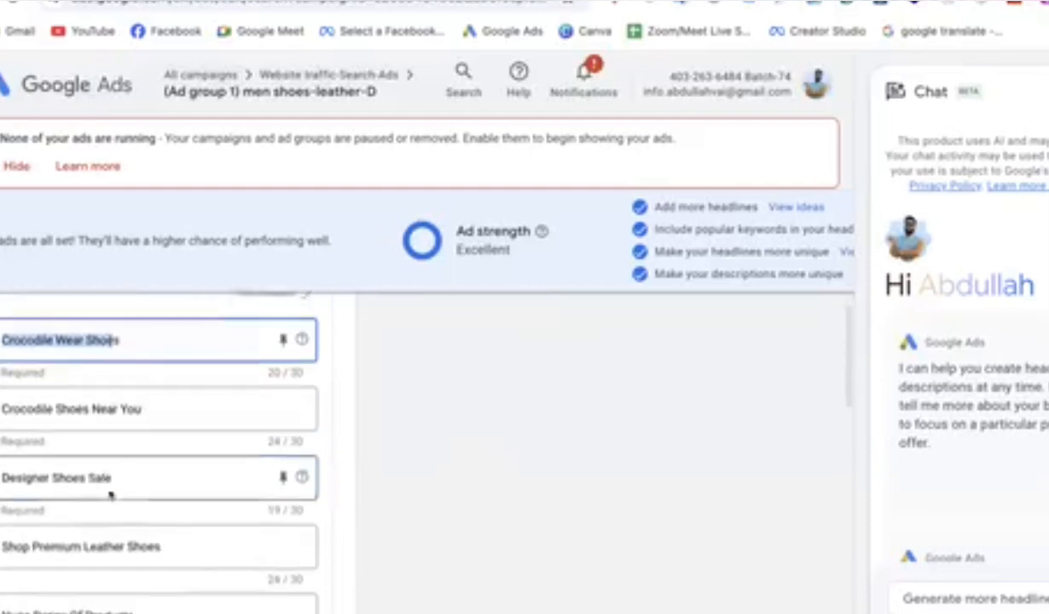
scroll(111, 492, down, 5)
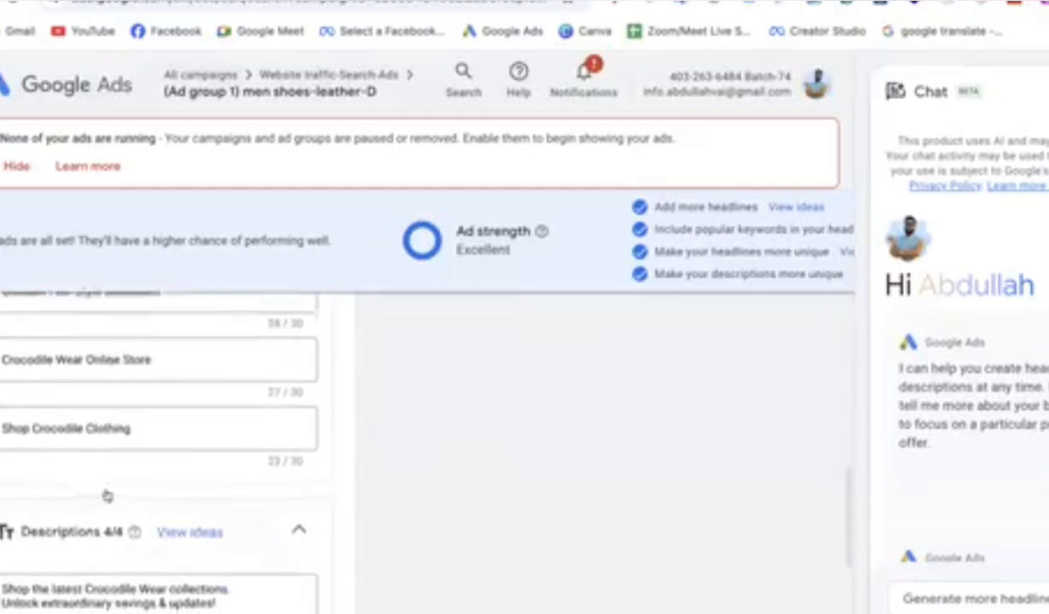
Step: Compare the ad's last headlines, such as Crocodile Wear Online Store, with the "shoes price bd" listings on Google
scroll(136, 463, up, 1)
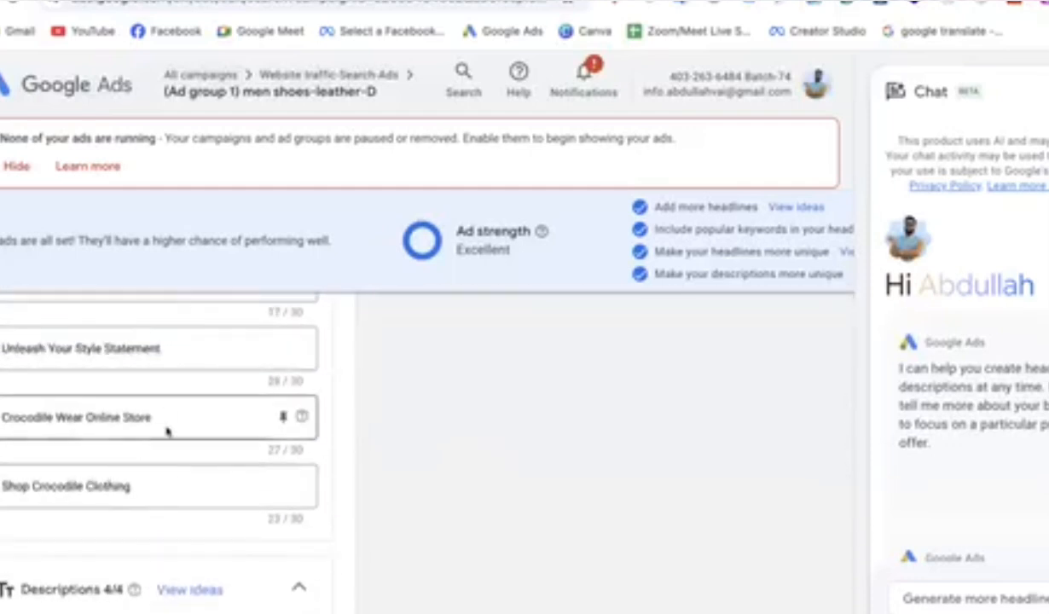
click(862, 2)
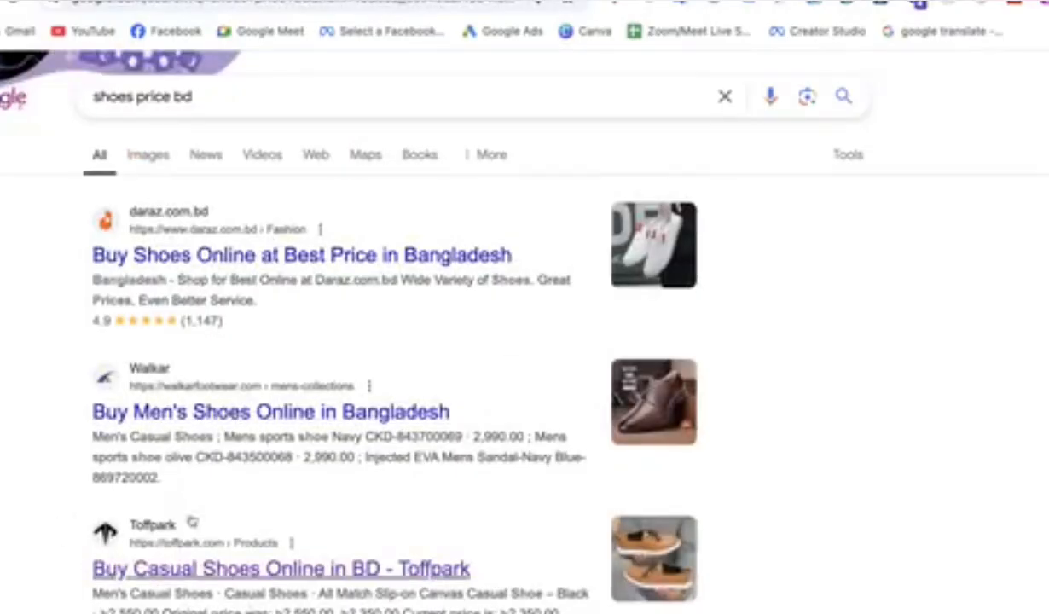
click(682, 2)
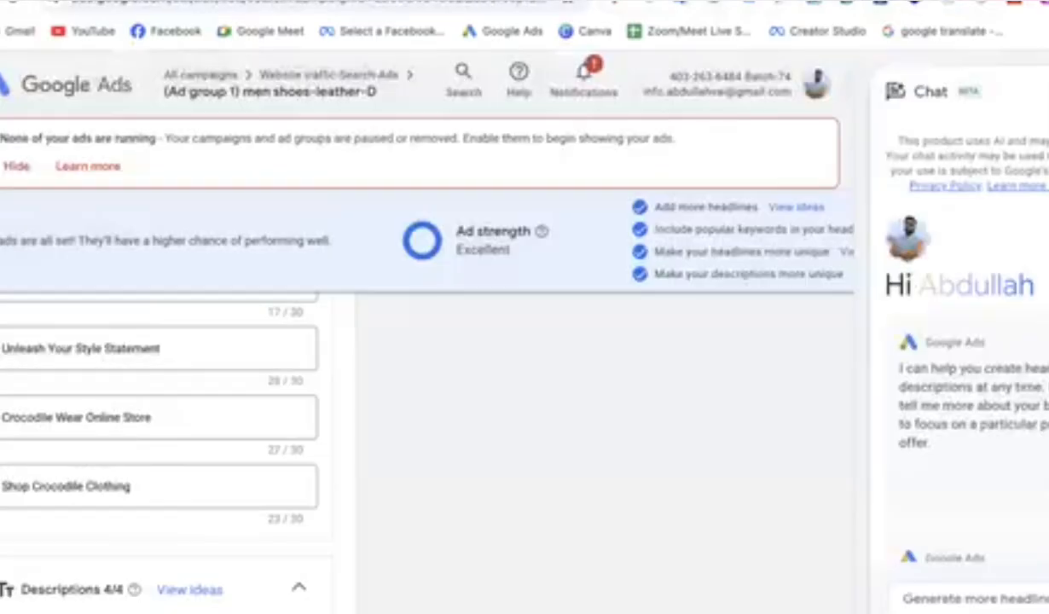
click(840, 1)
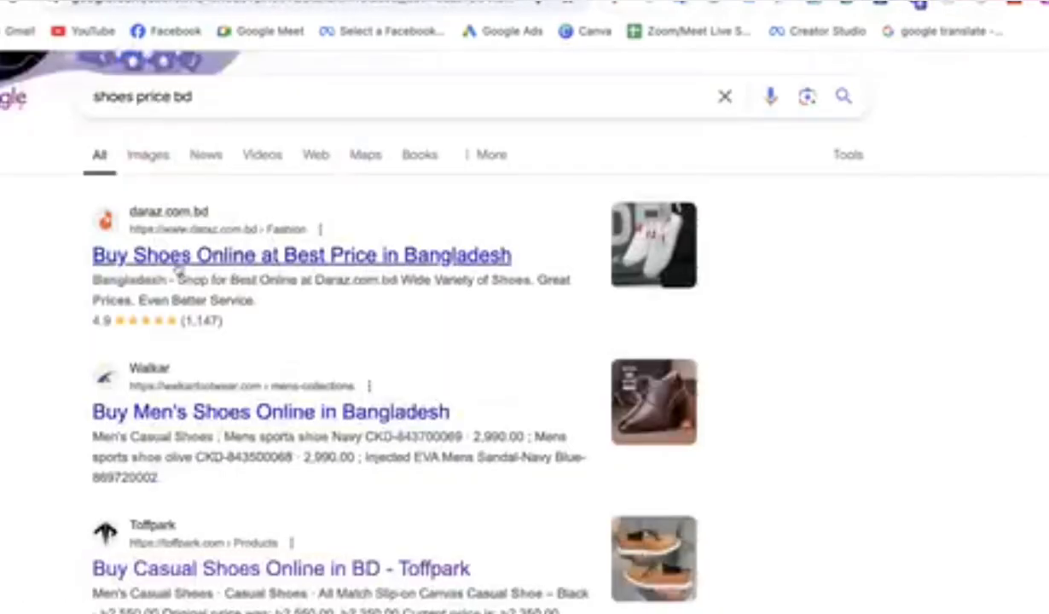
Step: Search Google with the misspelled query "shes price bd" and look through the results
click(113, 96)
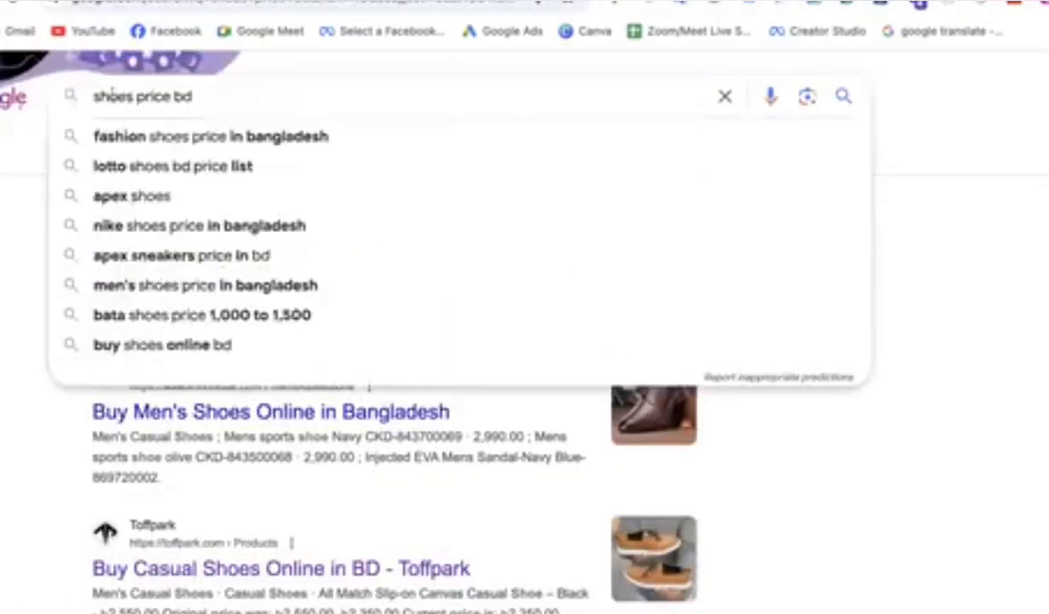
key(BackSpace)
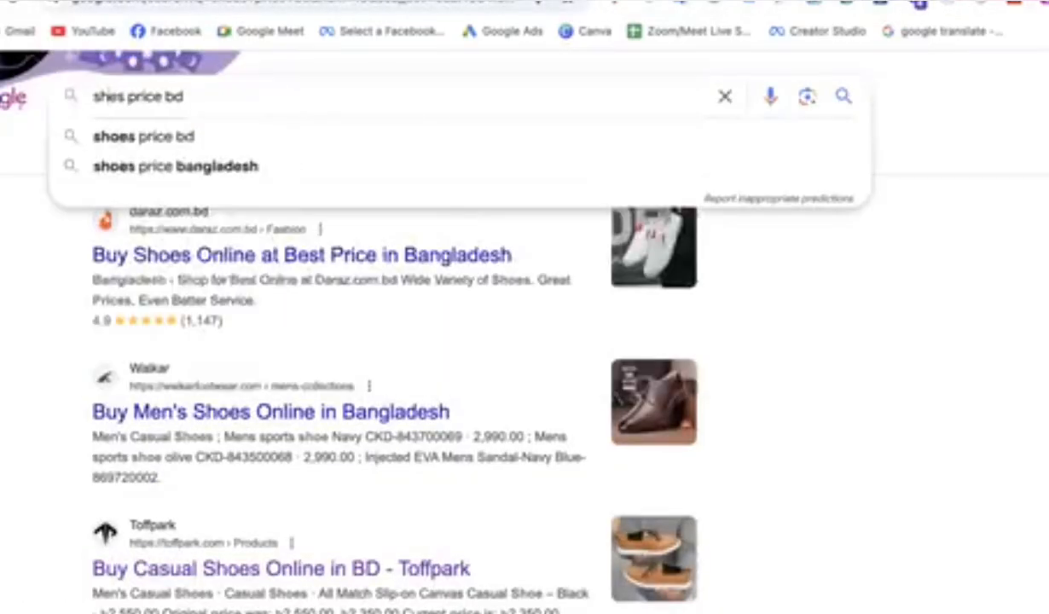
click(23, 248)
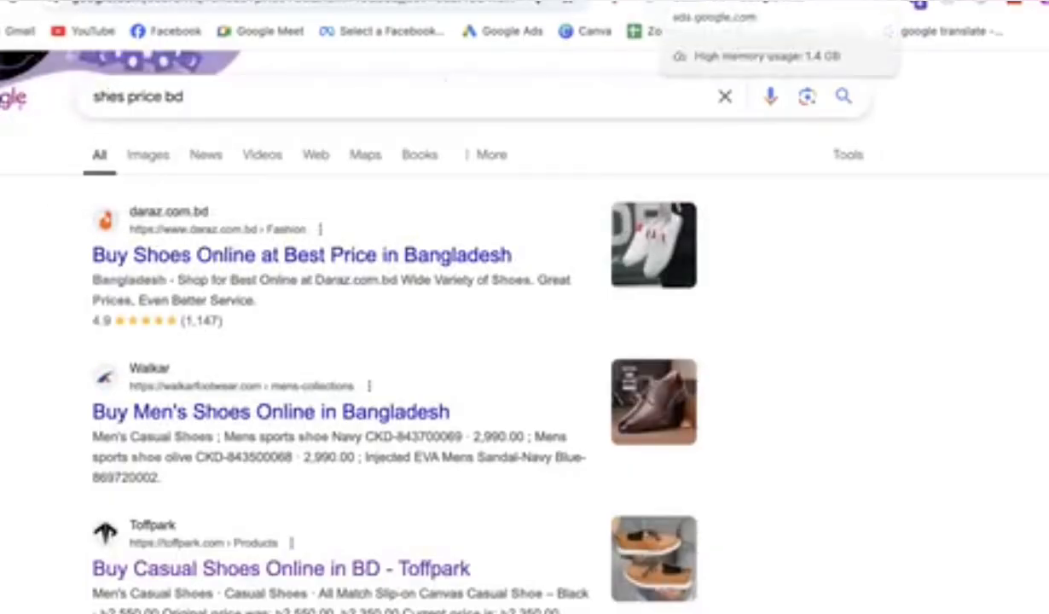
click(106, 96)
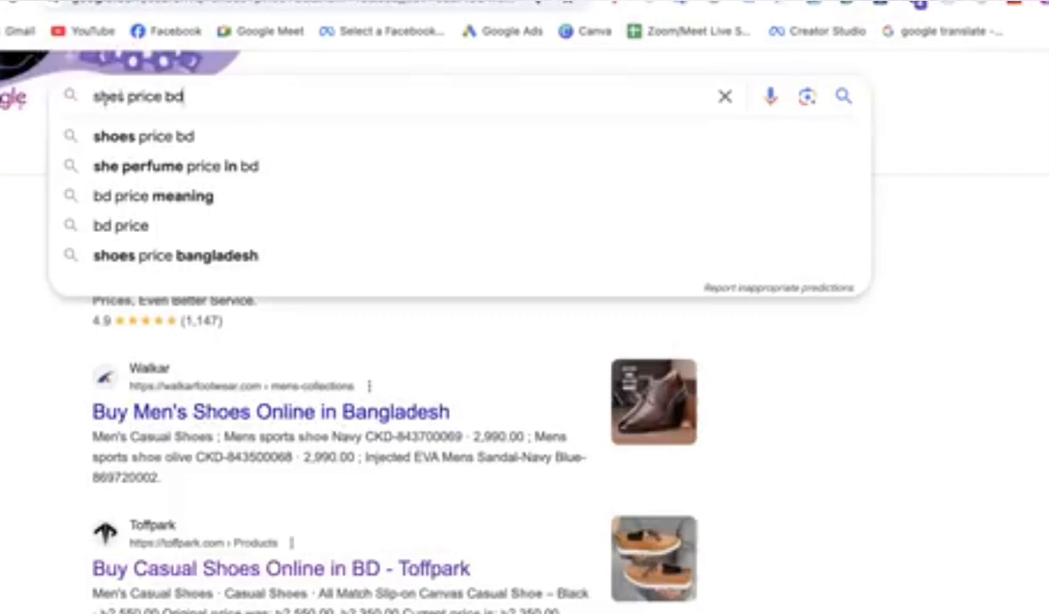
click(26, 304)
scroll(234, 434, down, 7)
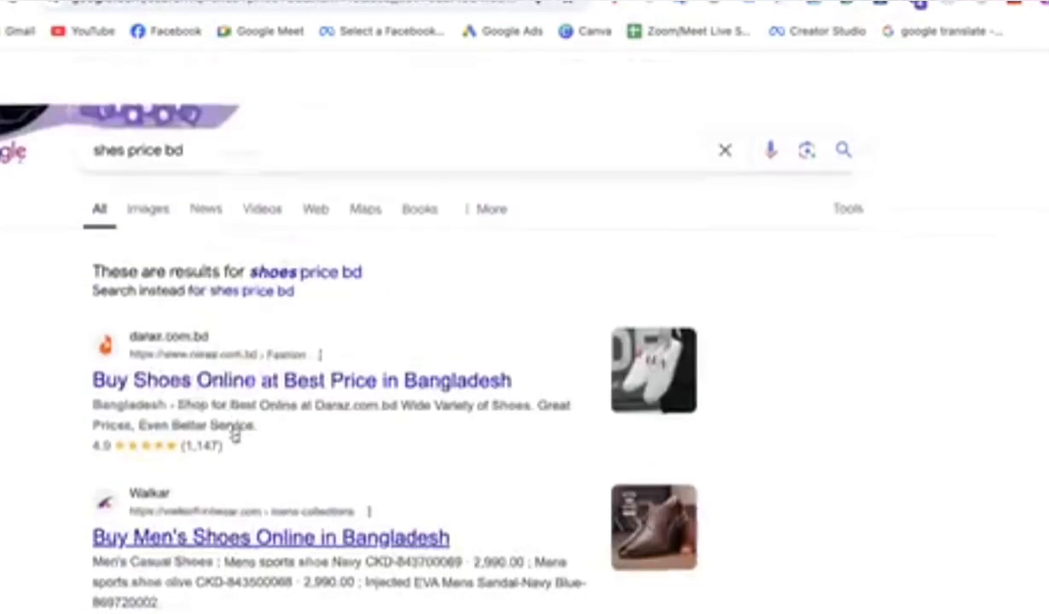
scroll(234, 434, down, 8)
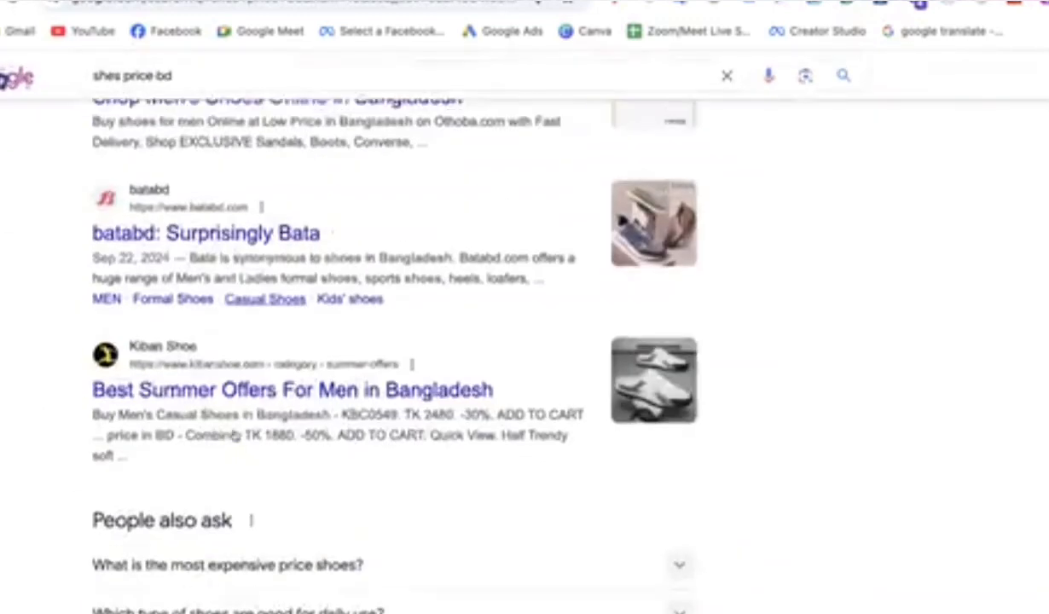
scroll(235, 434, down, 10)
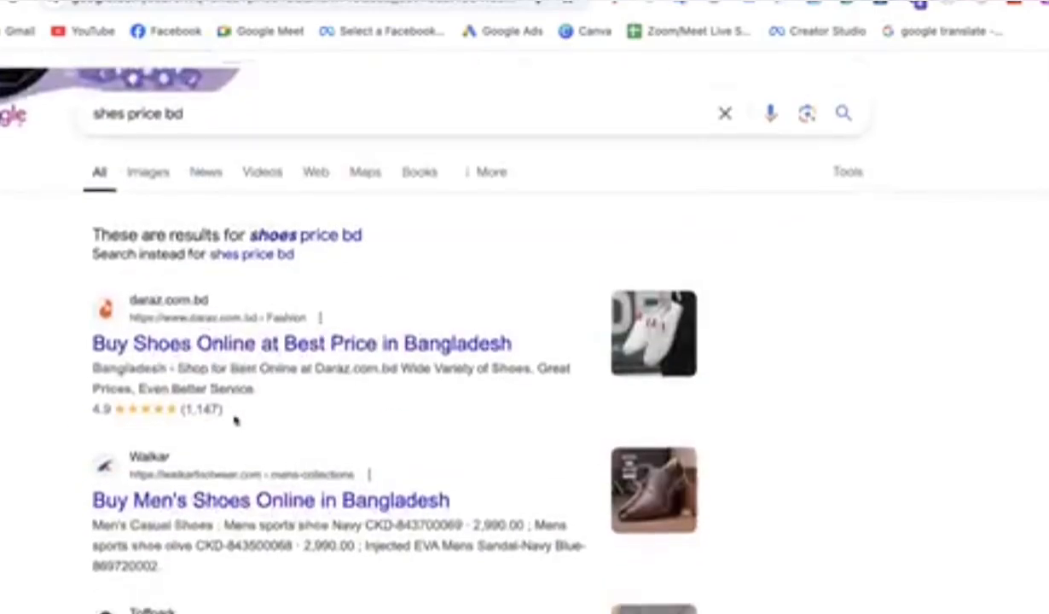
scroll(235, 420, down, 1)
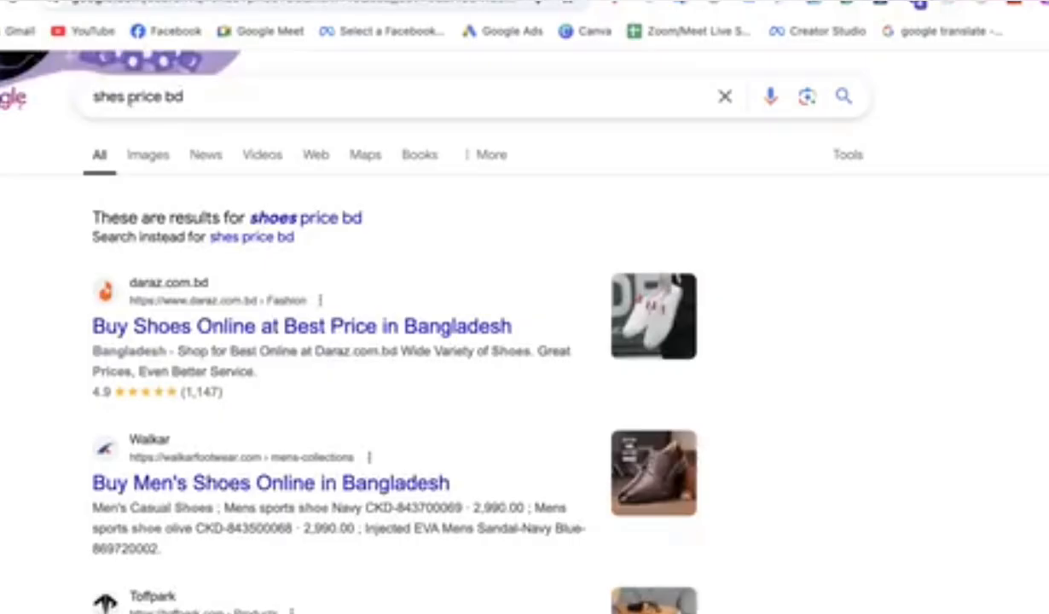
Step: Change the Google query to "shoe price bd" and run the search
click(119, 96)
key(Delete)
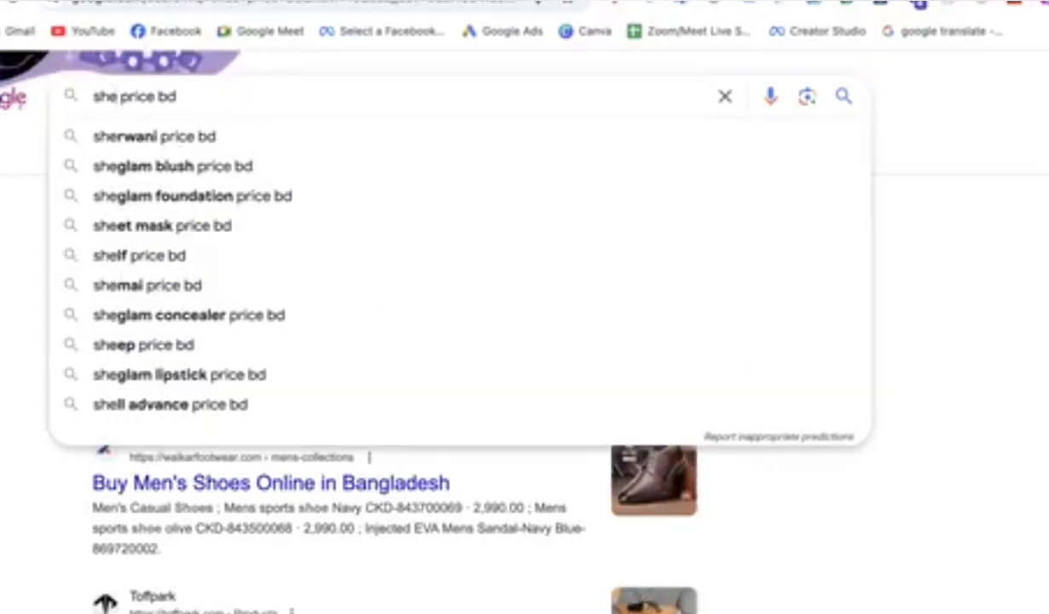
text(o)
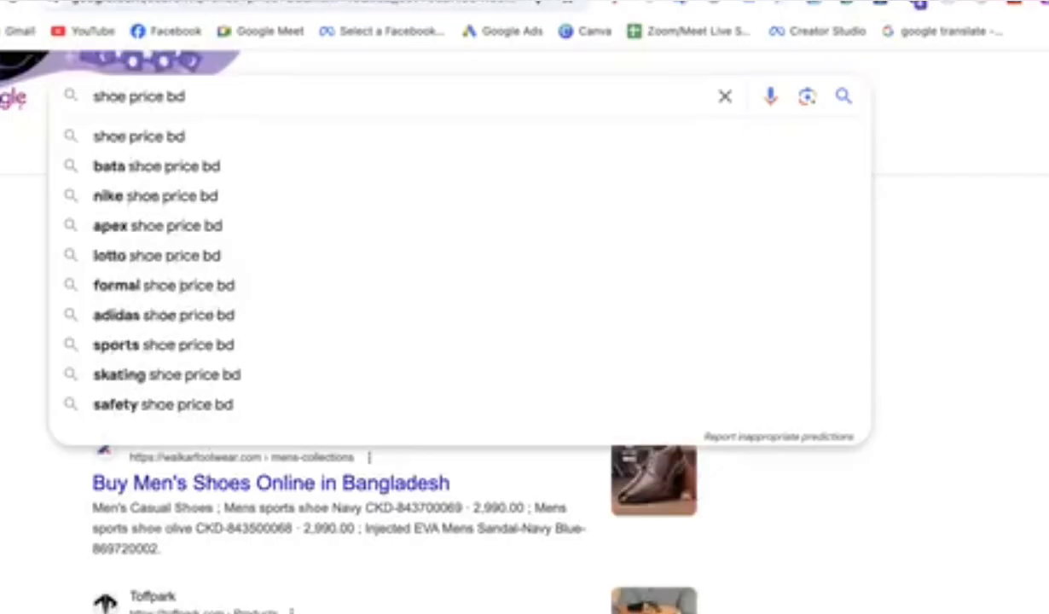
key(Return)
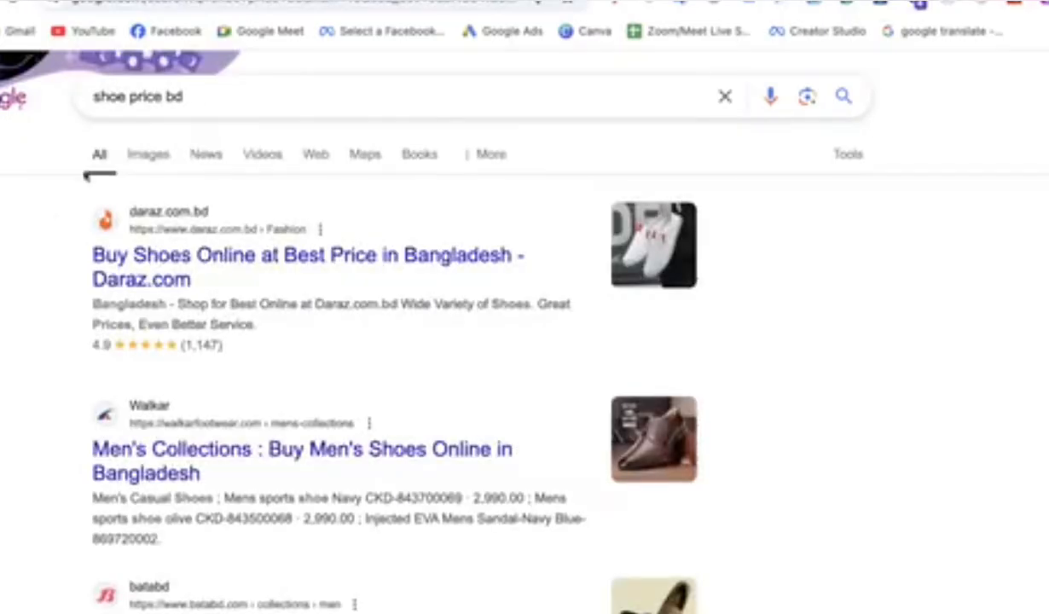
Step: View the search suggestions for "shoe price bd", close them, and glance at the ad's headlines before returning to the results
click(124, 95)
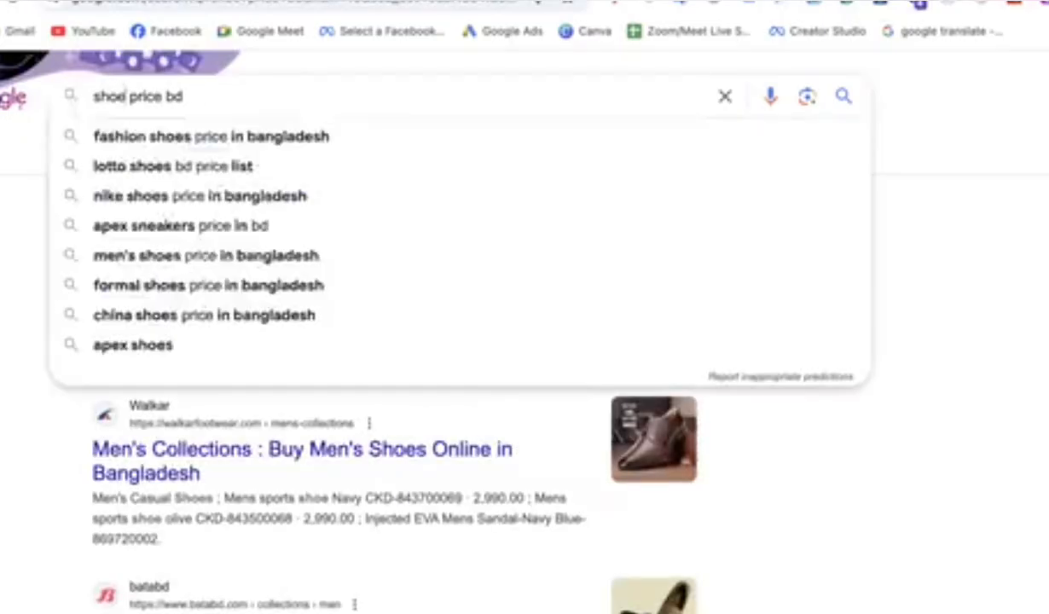
key(Escape)
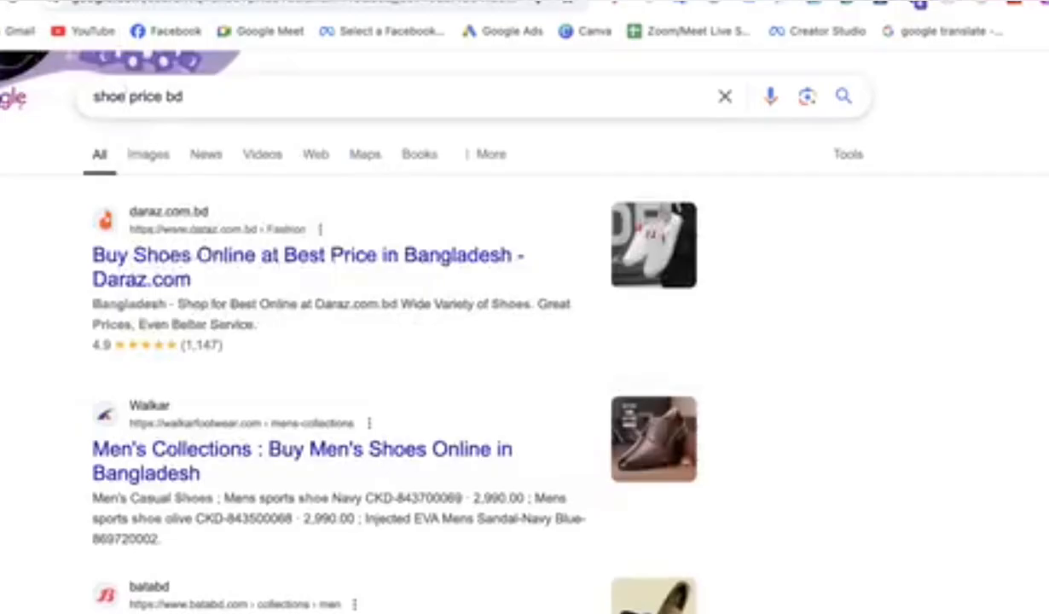
click(113, 94)
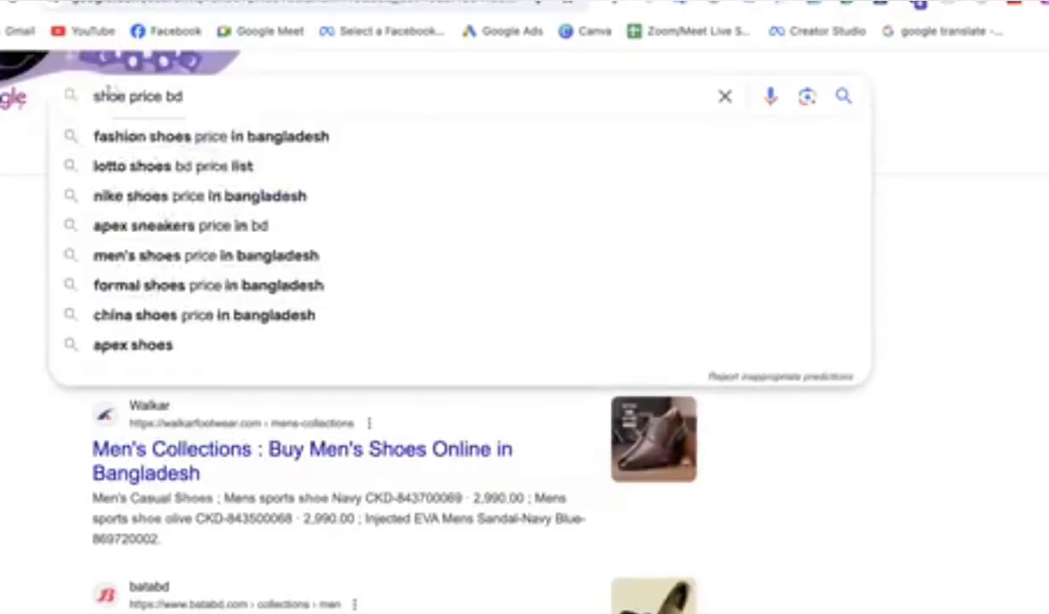
click(9, 234)
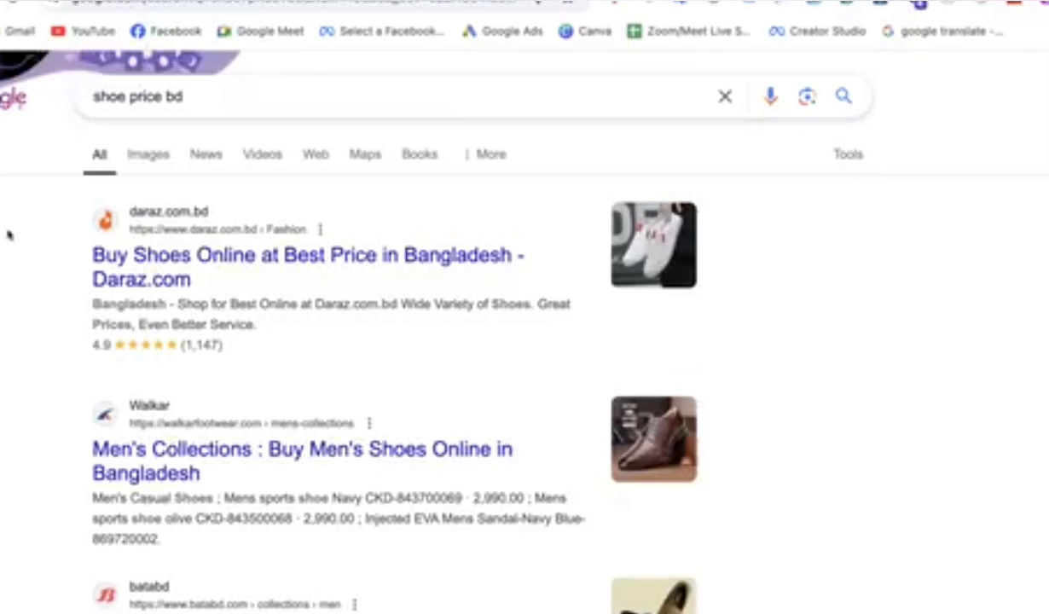
click(567, 12)
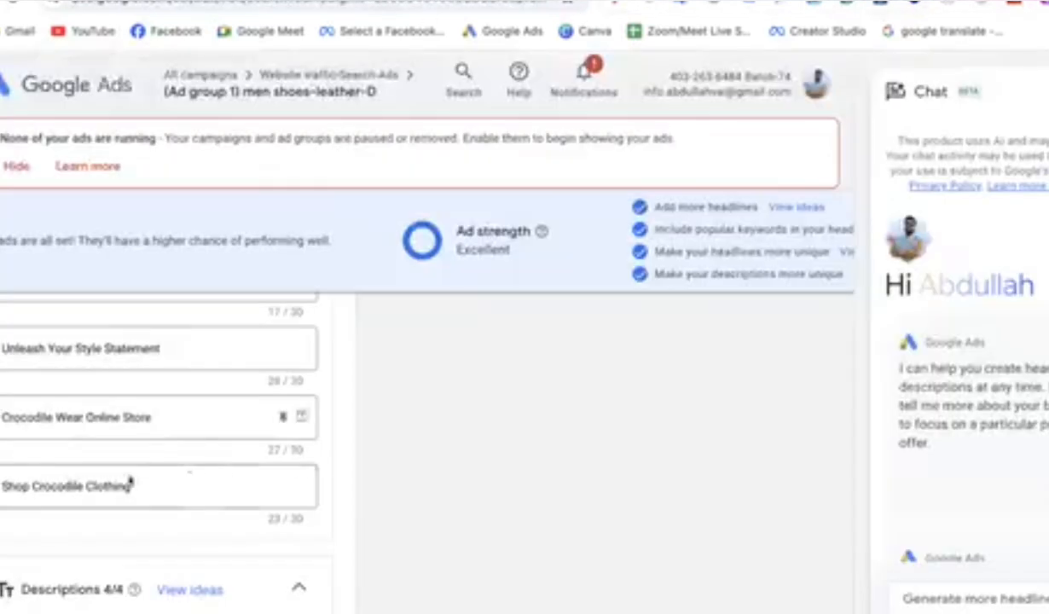
key(ctrl+shift+Tab)
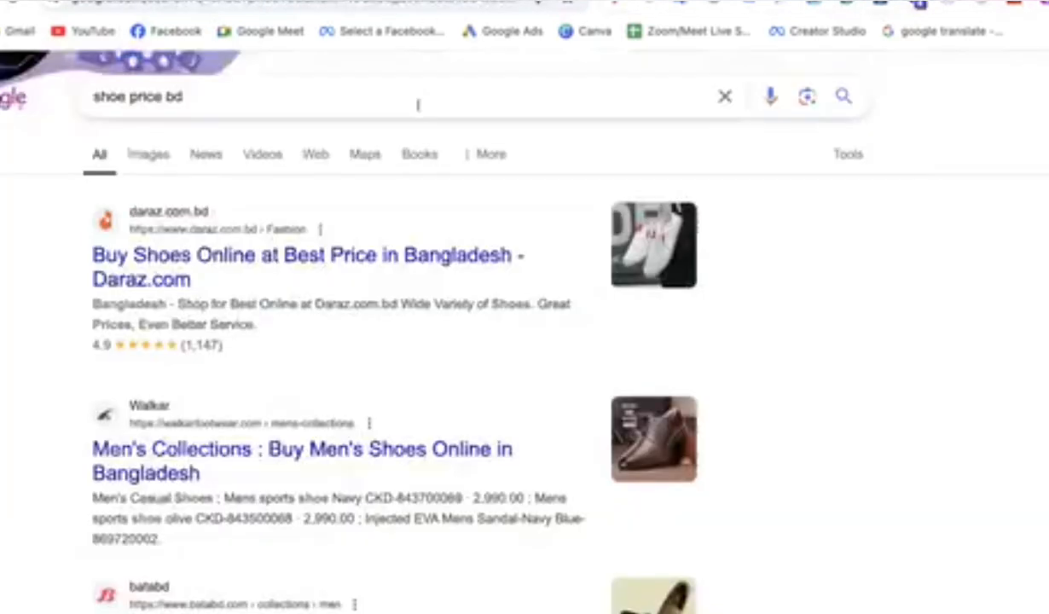
Step: Look through the "shoe price bd" listings down to People also search for, and switch back to Google Ads
click(173, 95)
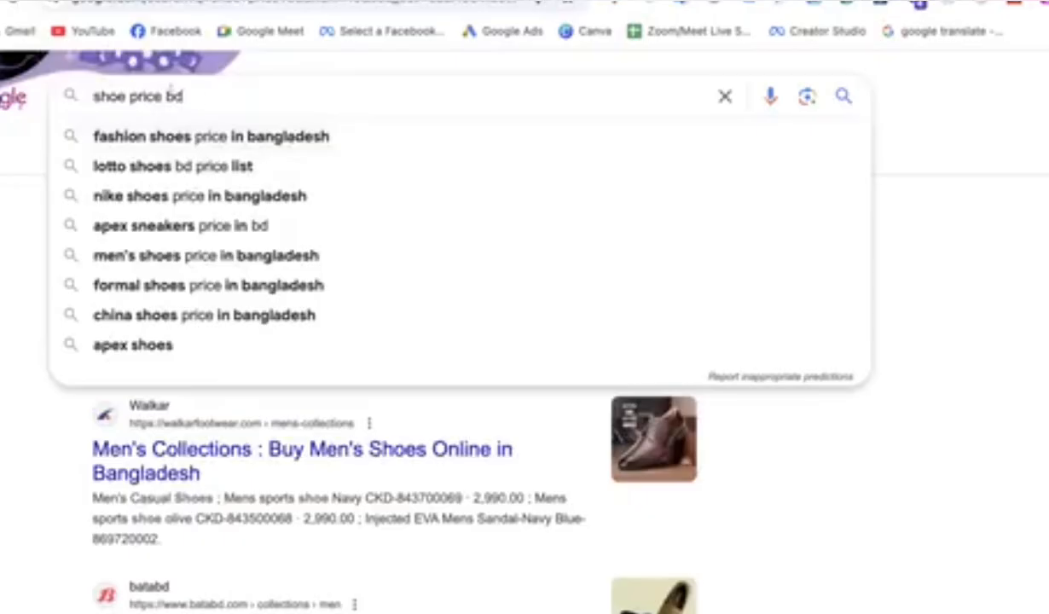
click(8, 227)
scroll(7, 227, down, 3)
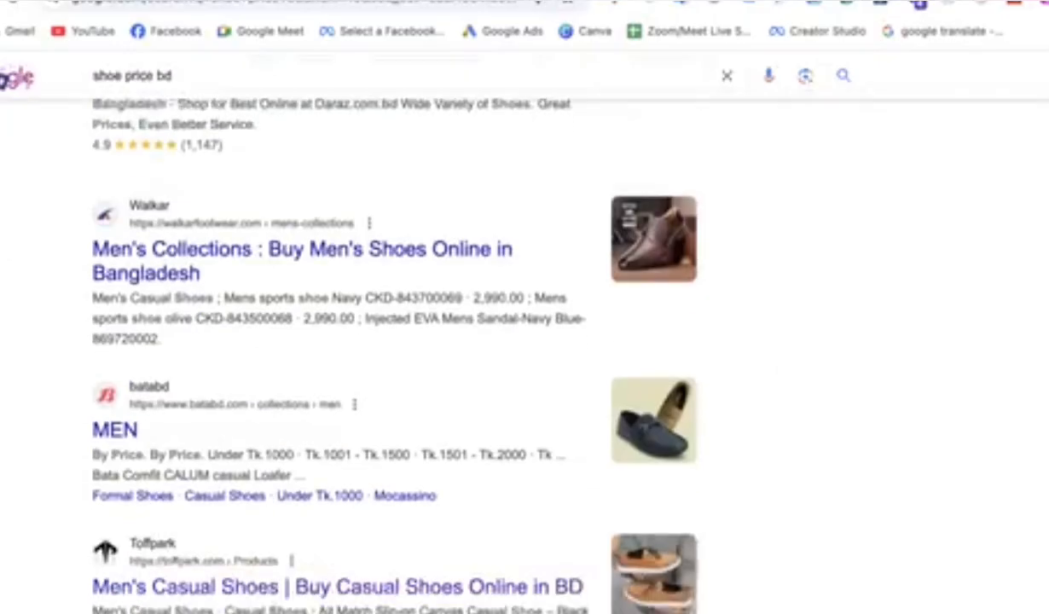
scroll(392, 358, down, 6)
scroll(392, 358, down, 6)
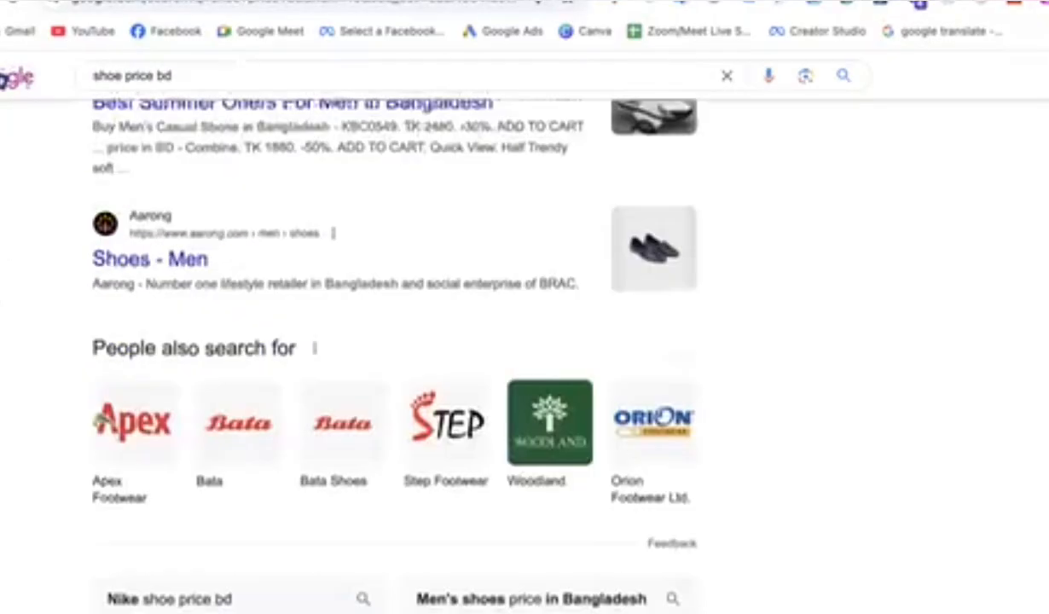
scroll(417, 143, down, 1)
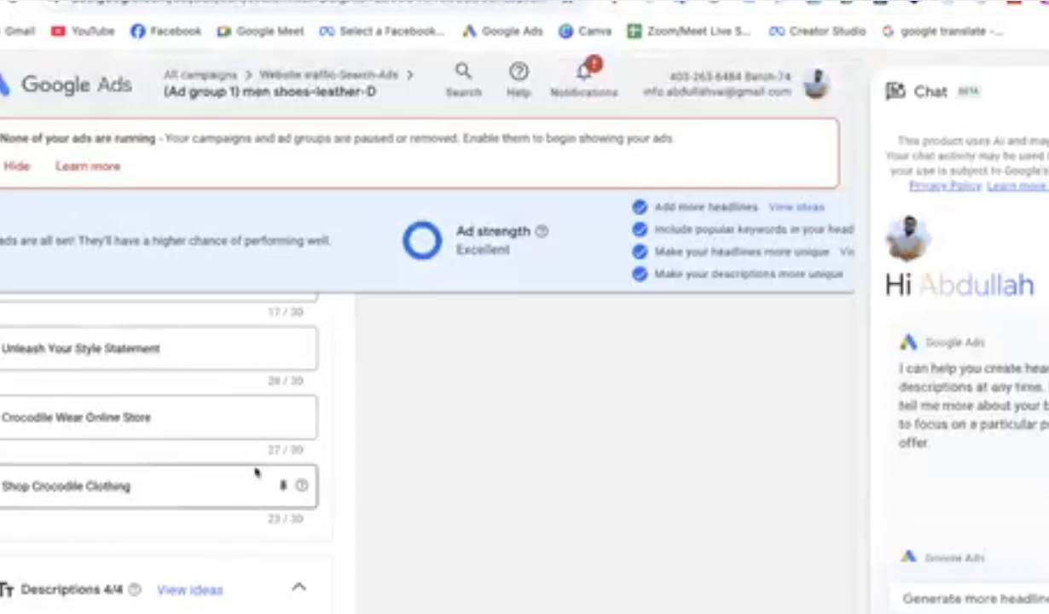
Step: Examine the ad's first headlines, Crocodile Wear Shoes and Crocodile Shoes Near You, alongside the suggested keywords
scroll(256, 465, up, 5)
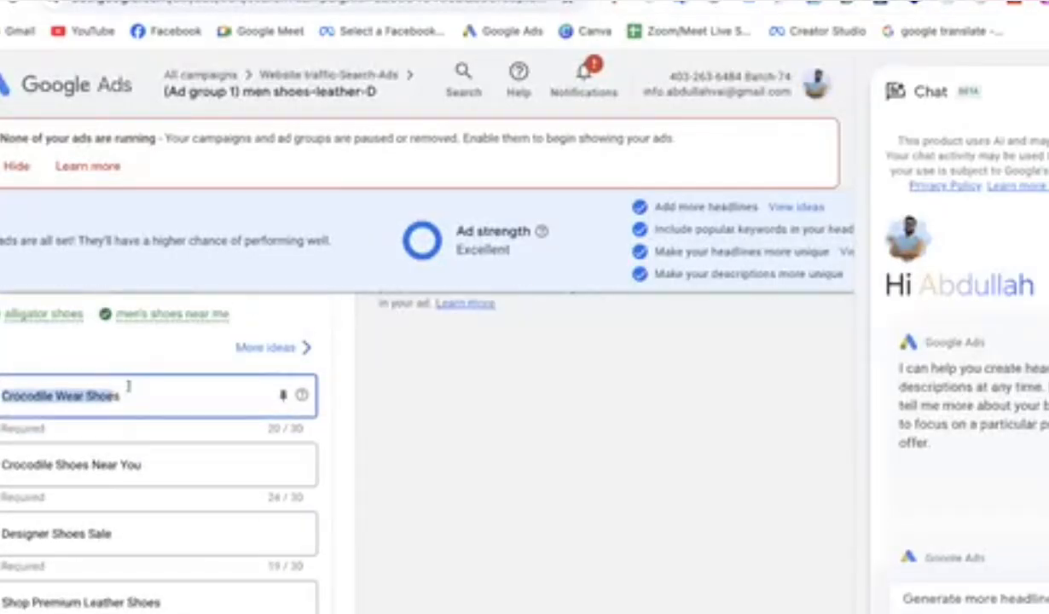
click(129, 389)
scroll(136, 400, up, 3)
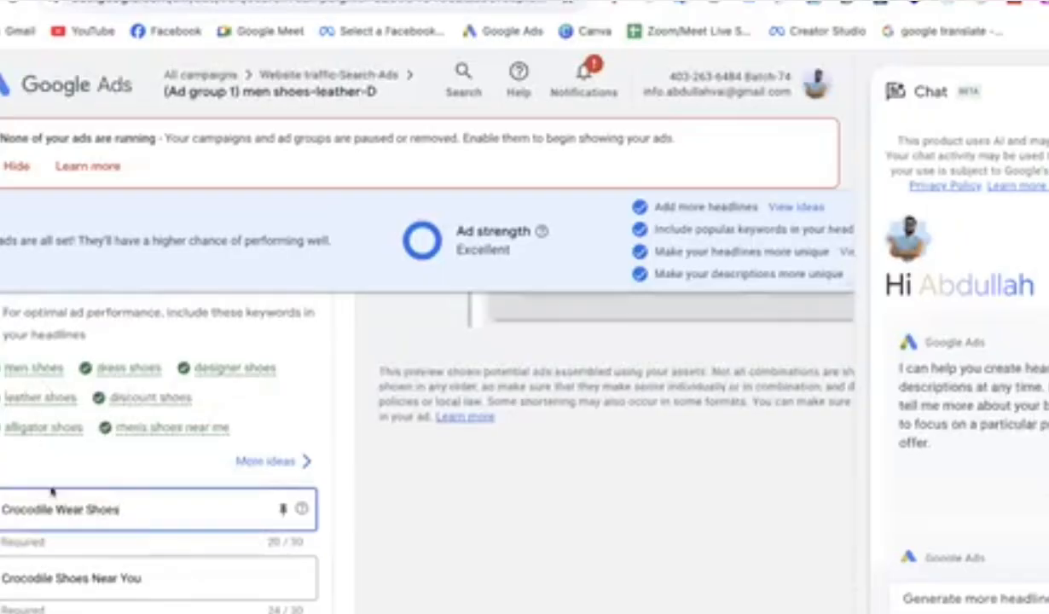
scroll(53, 492, down, 3)
click(56, 460)
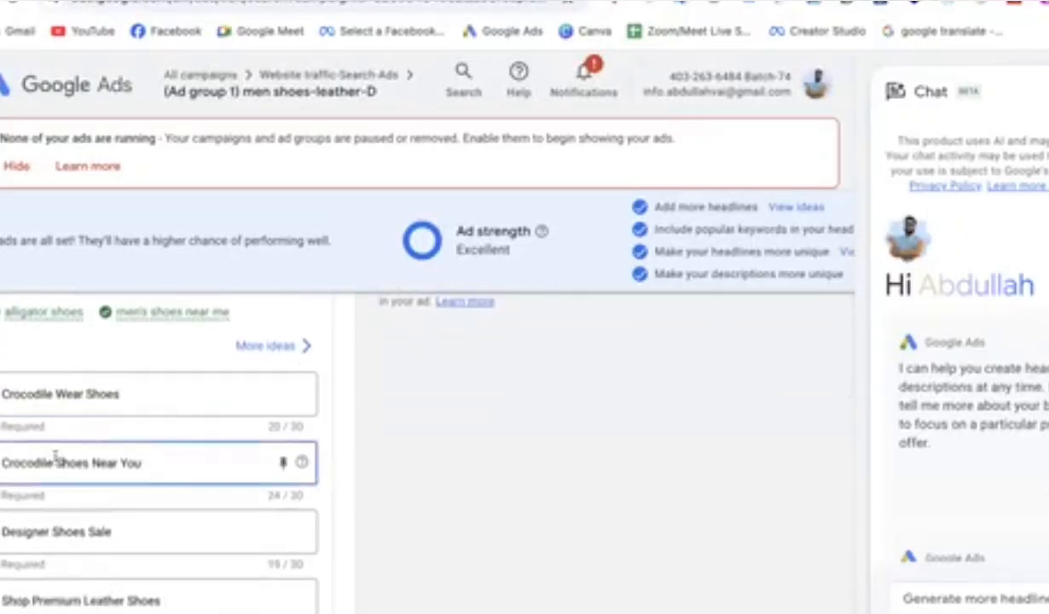
scroll(56, 458, down, 2)
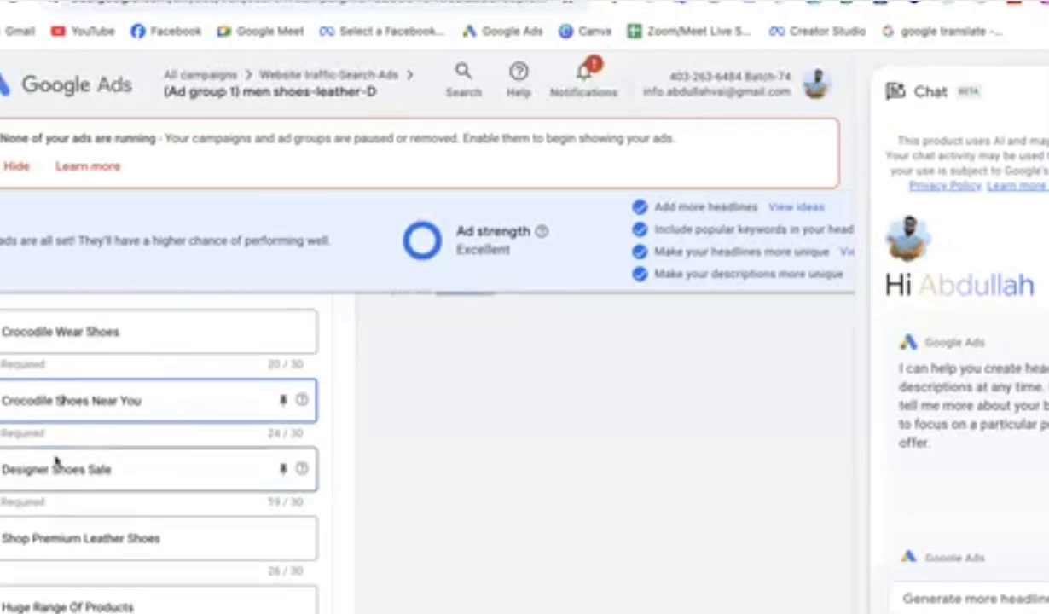
Step: Check the recent search volume of the leather shoes keyword and highlight the word Shop in the Shop Premium Leather Shoes headline
scroll(56, 460, up, 3)
mouse_move(12, 495)
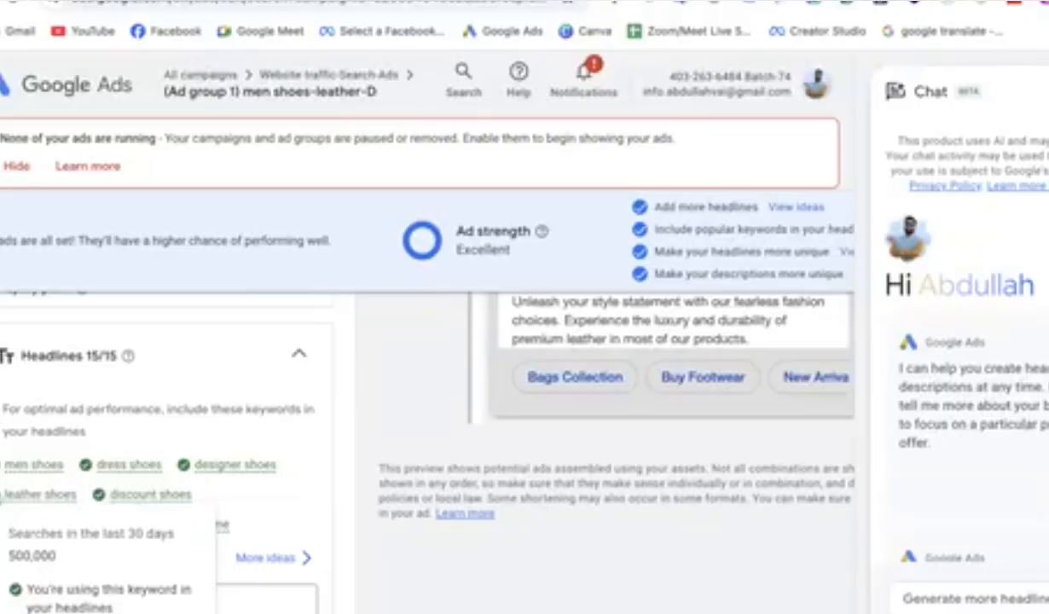
scroll(154, 452, down, 5)
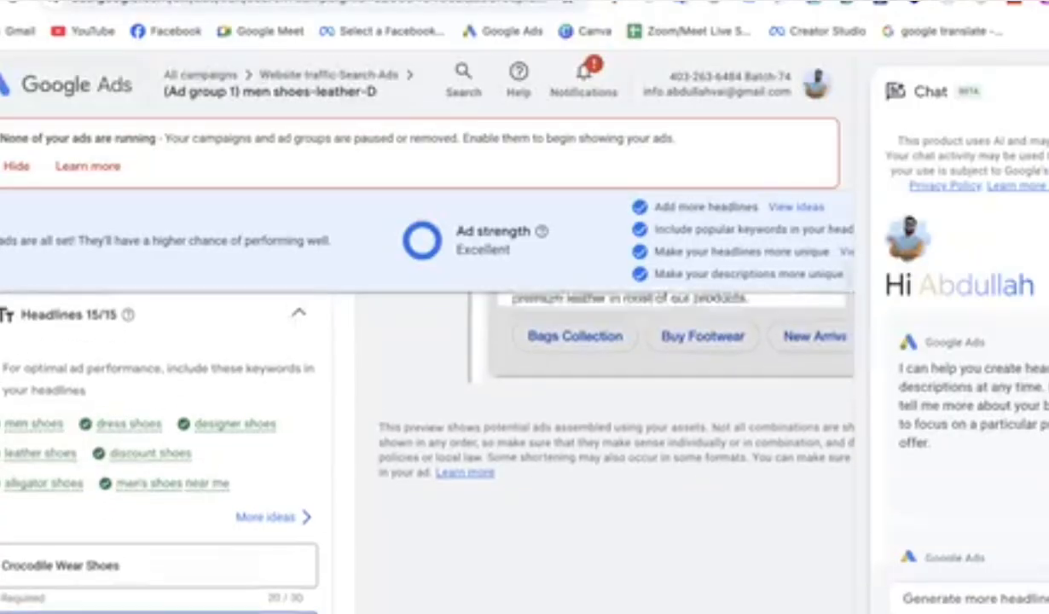
scroll(76, 384, down, 2)
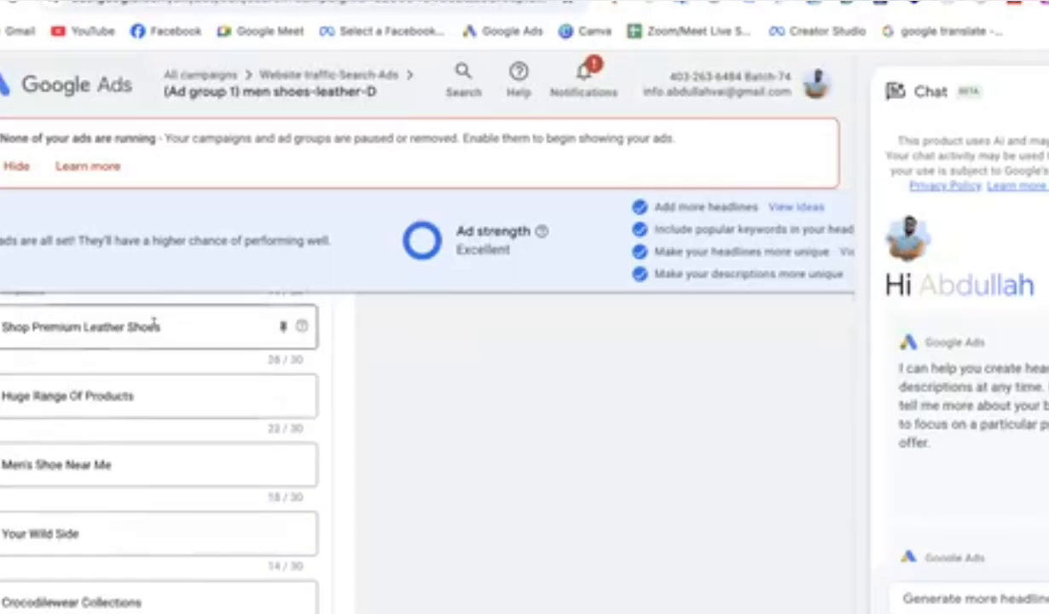
double_click(15, 327)
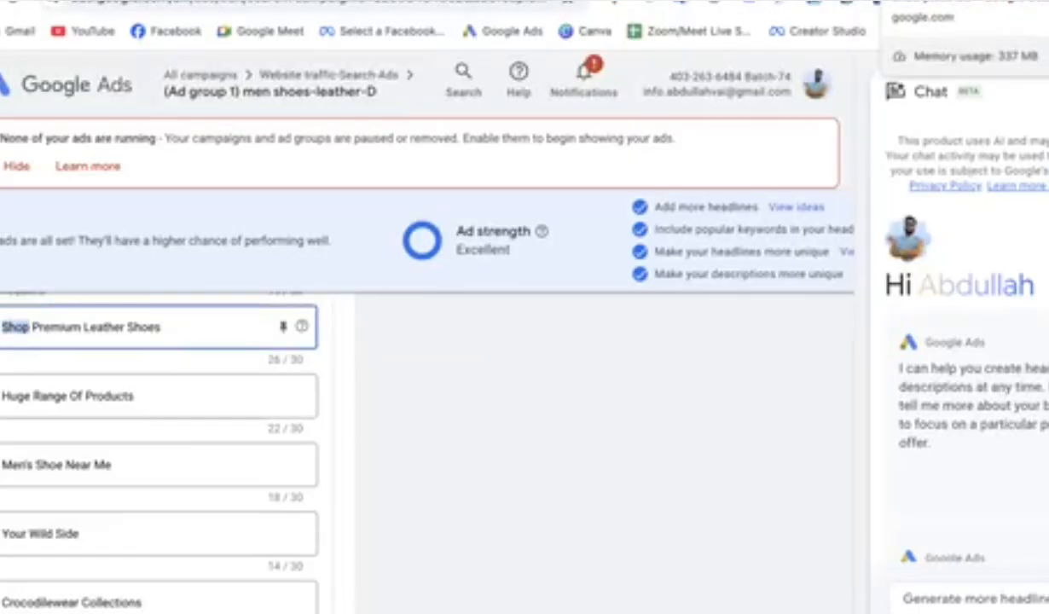
Step: Switch to the "shoe price bd" Google results and review the wording of the first listings' titles
click(921, 1)
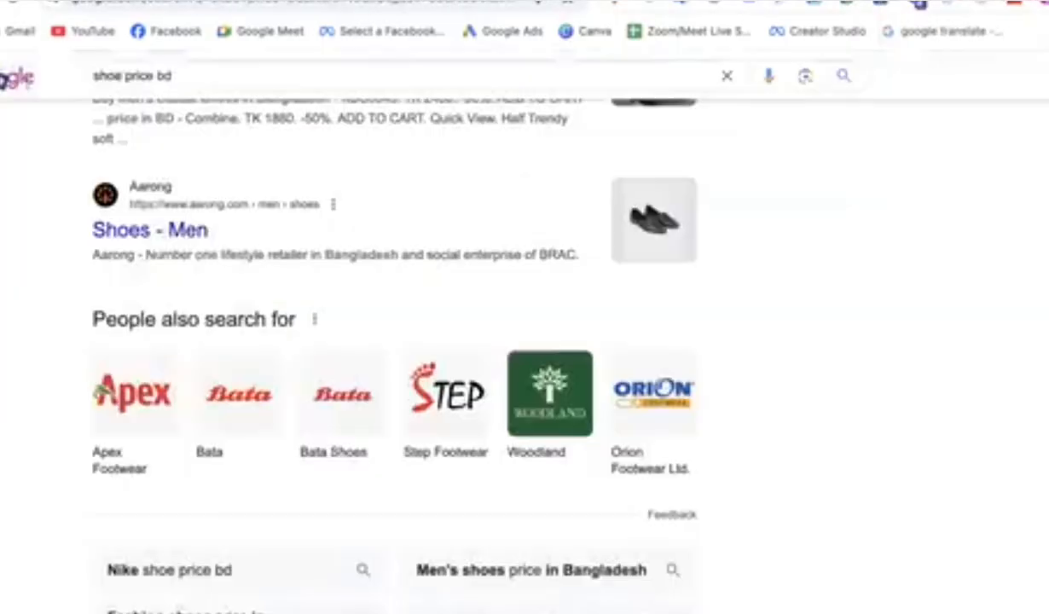
scroll(308, 301, up, 10)
scroll(162, 277, down, 1)
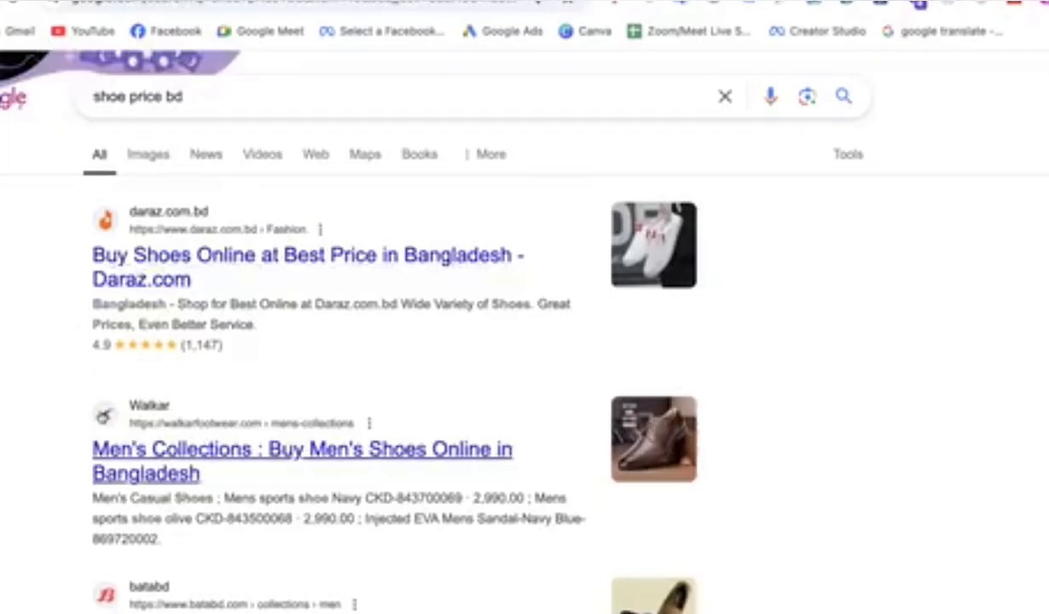
Step: Review how the "shoe price bd" listings from Daraz, Walkar, Bata and Toffpark word their titles, and return to the ad's headlines in Google Ads
scroll(102, 415, down, 20)
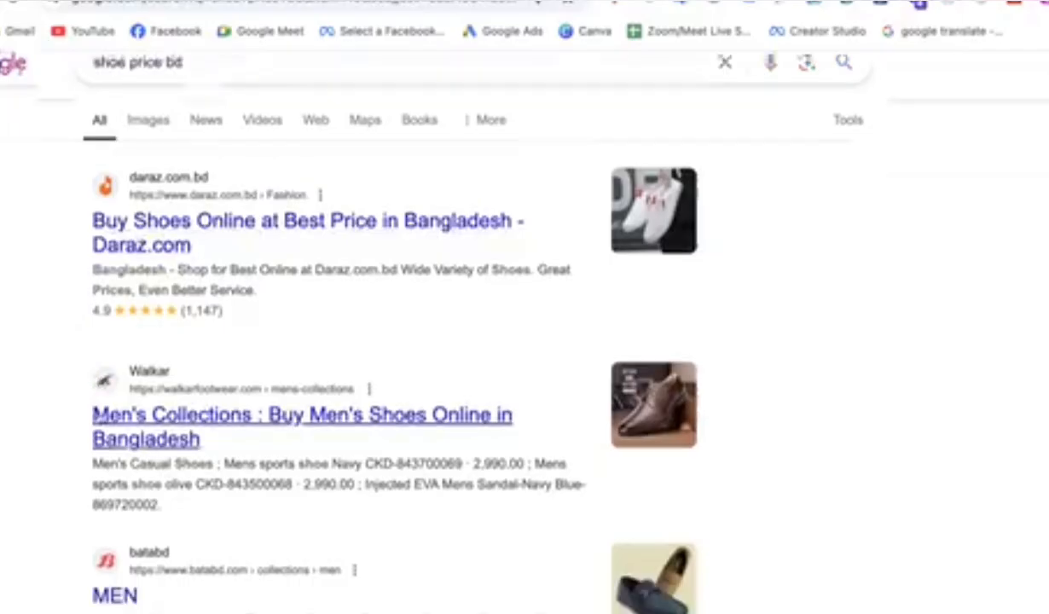
scroll(101, 415, up, 20)
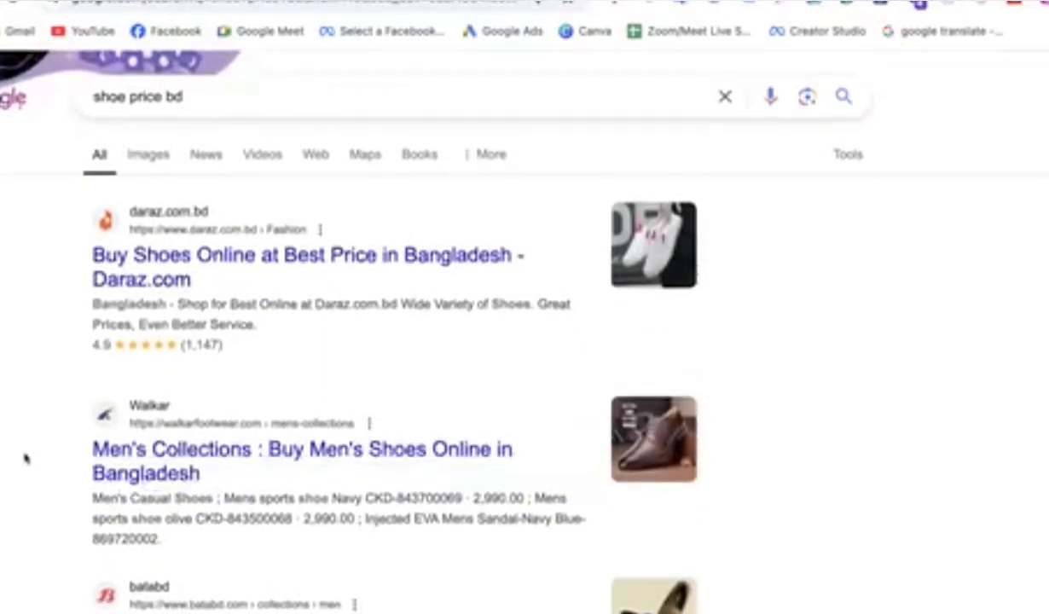
scroll(24, 456, down, 15)
scroll(24, 458, up, 15)
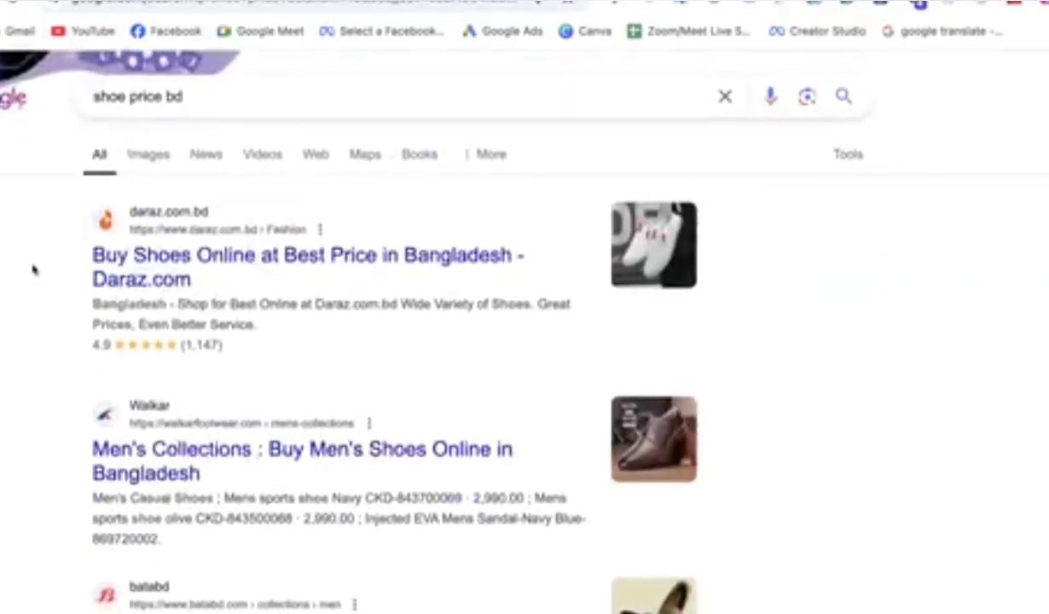
scroll(63, 431, down, 2)
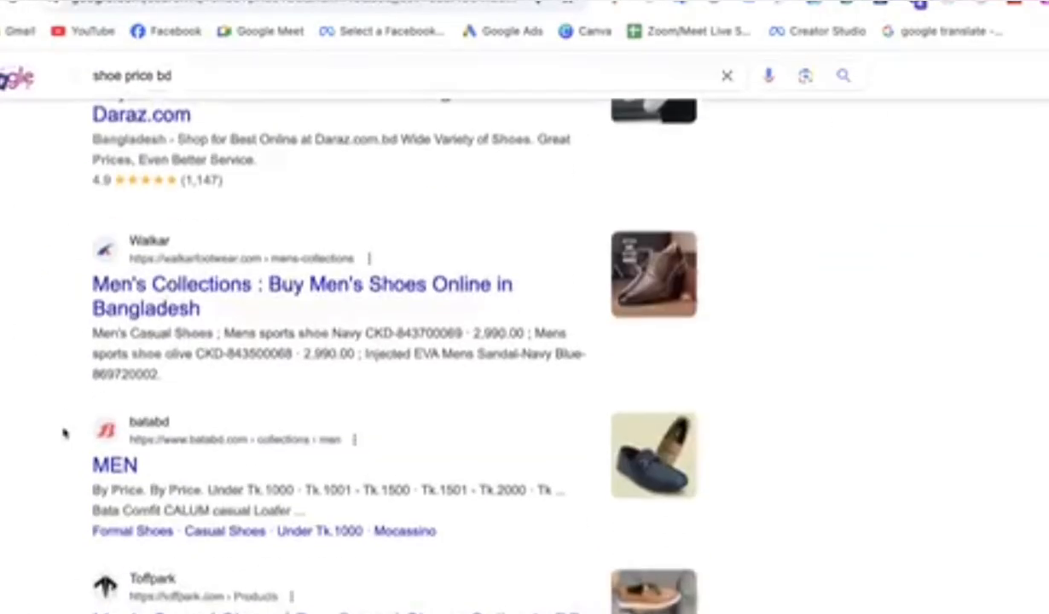
scroll(51, 477, up, 3)
scroll(51, 478, down, 1)
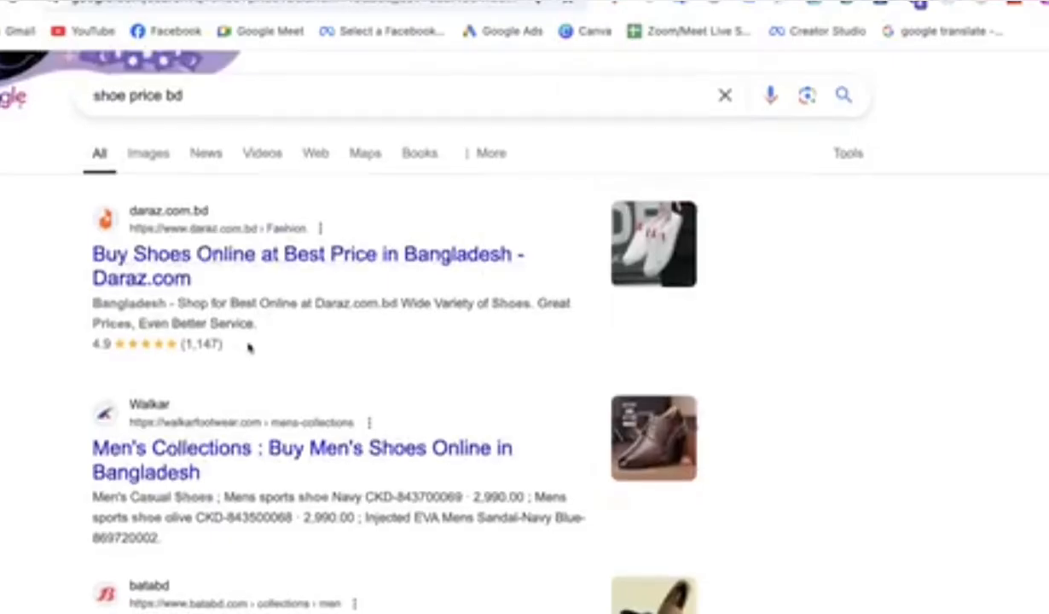
scroll(248, 346, down, 2)
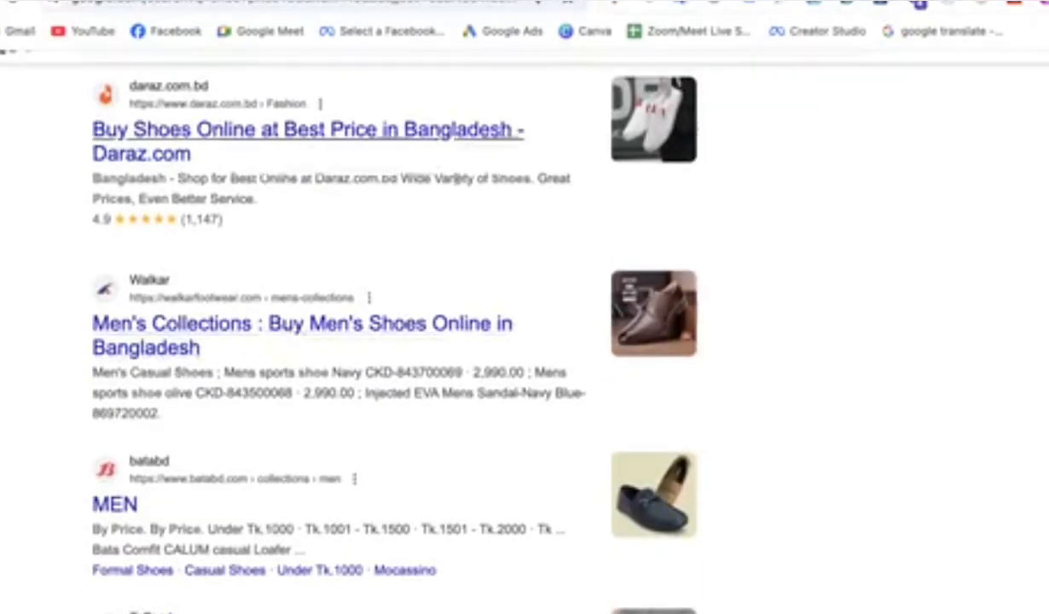
scroll(403, 241, up, 2)
scroll(291, 489, down, 10)
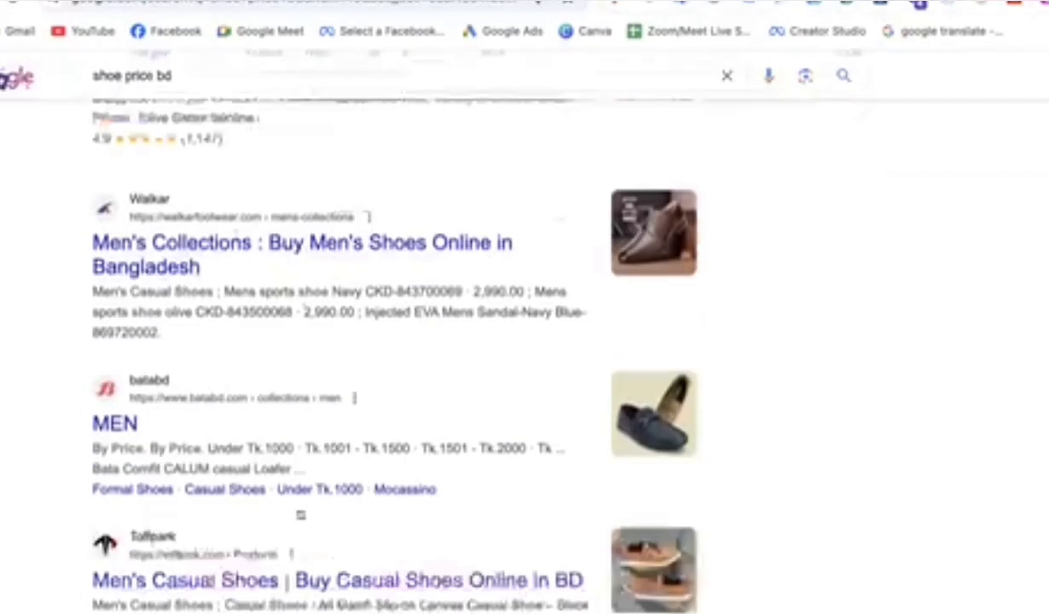
scroll(301, 515, up, 11)
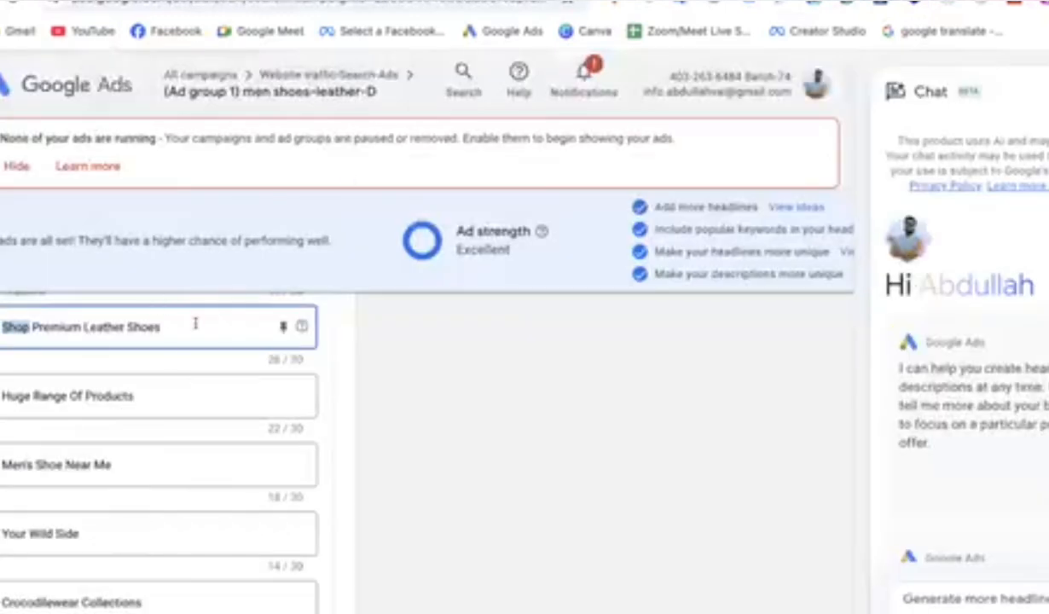
Step: Replace the Huge Range Of Products headline with "Real Leather Shoe"
scroll(189, 323, up, 1)
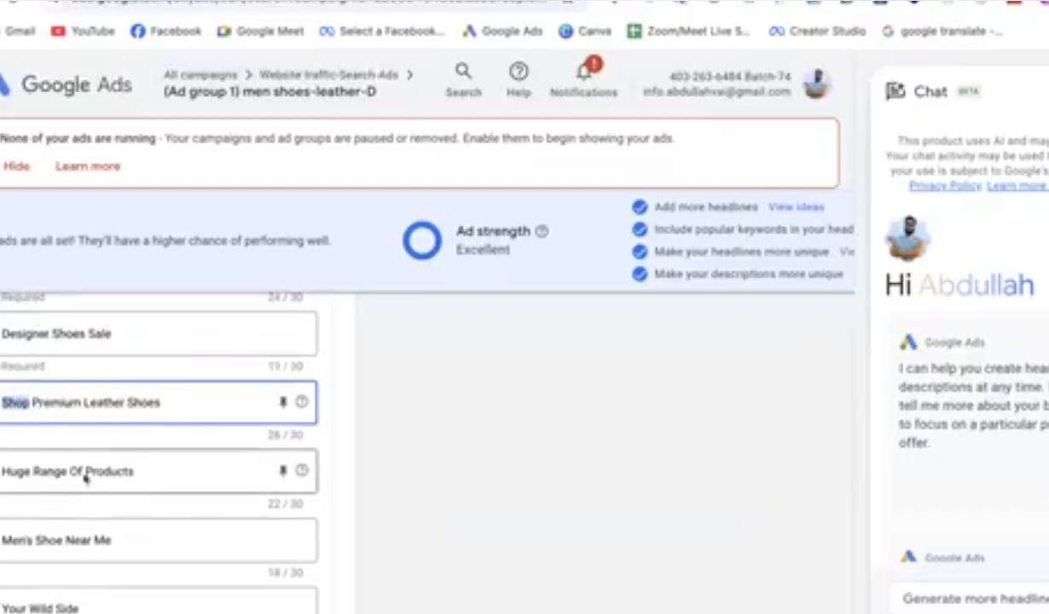
triple_click(128, 463)
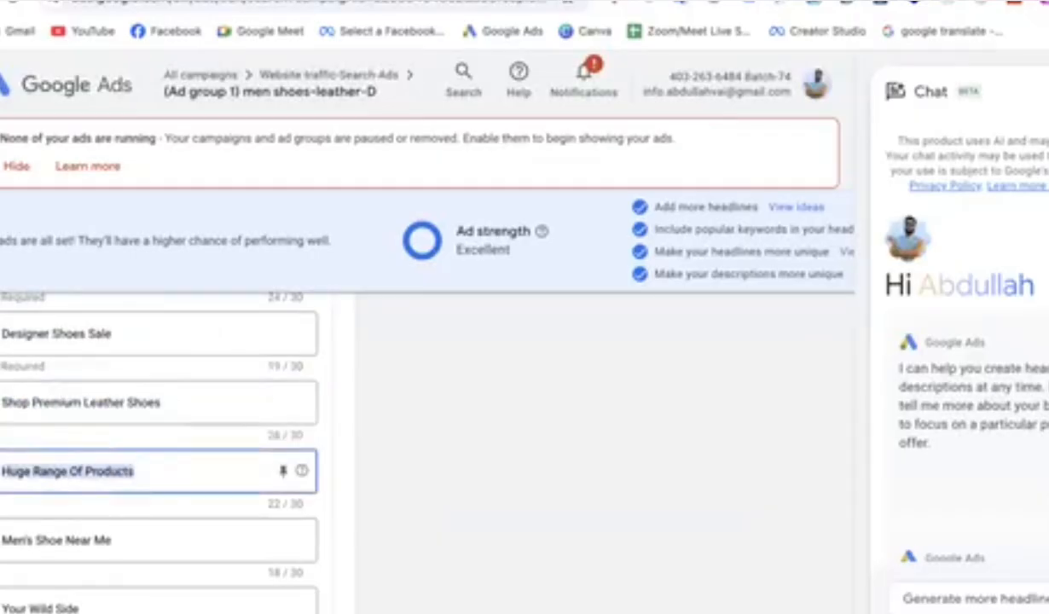
text(Real)
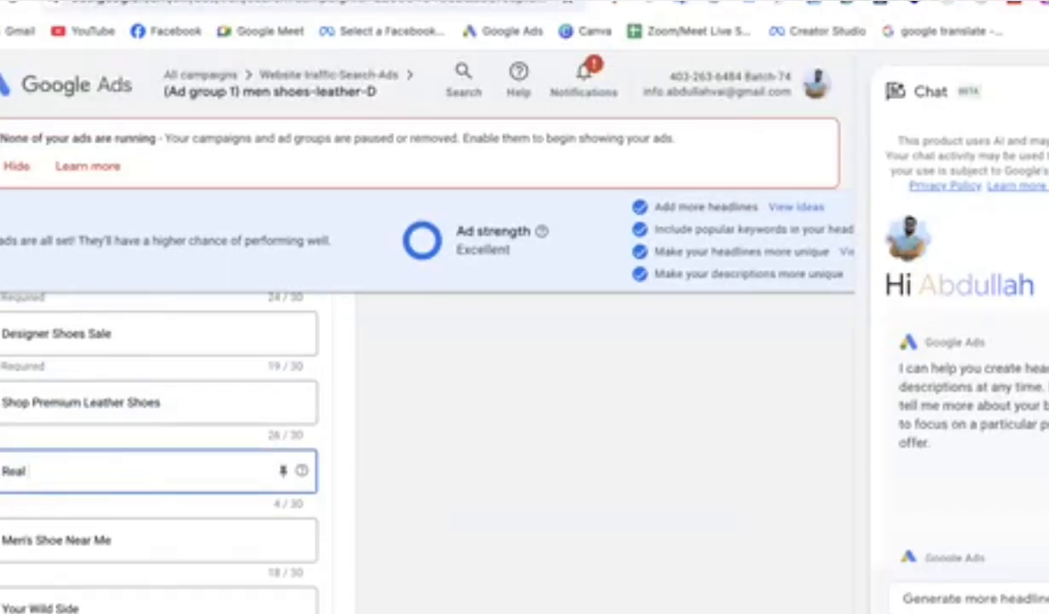
text(Leather Shoes)
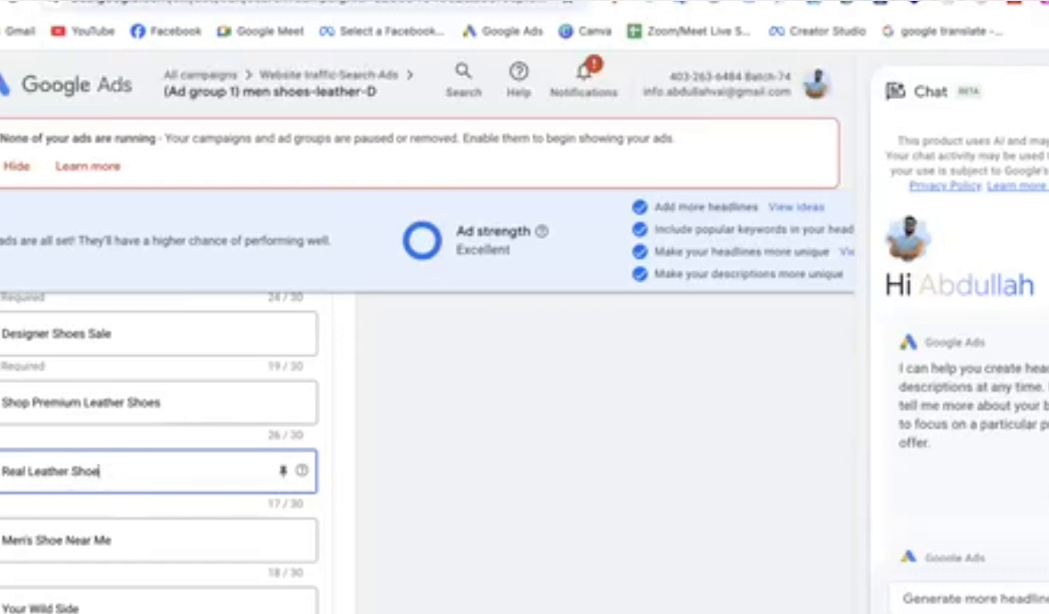
Step: Switch to Notes, open the Shoe note, highlight the start of its Men's Real Leather Slipper line, and return to Google Ads
key(super+Tab)
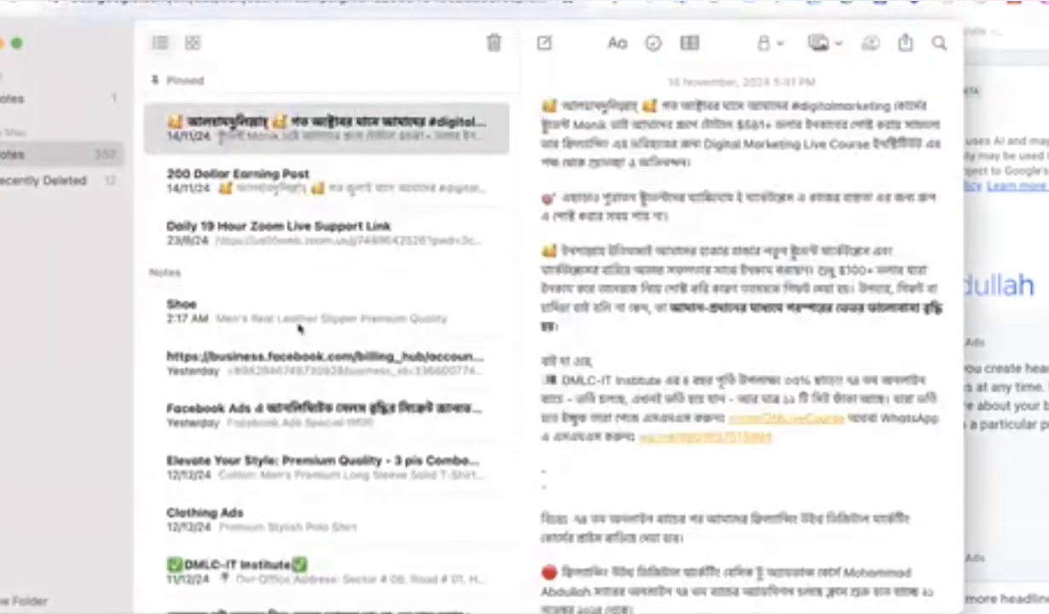
click(299, 329)
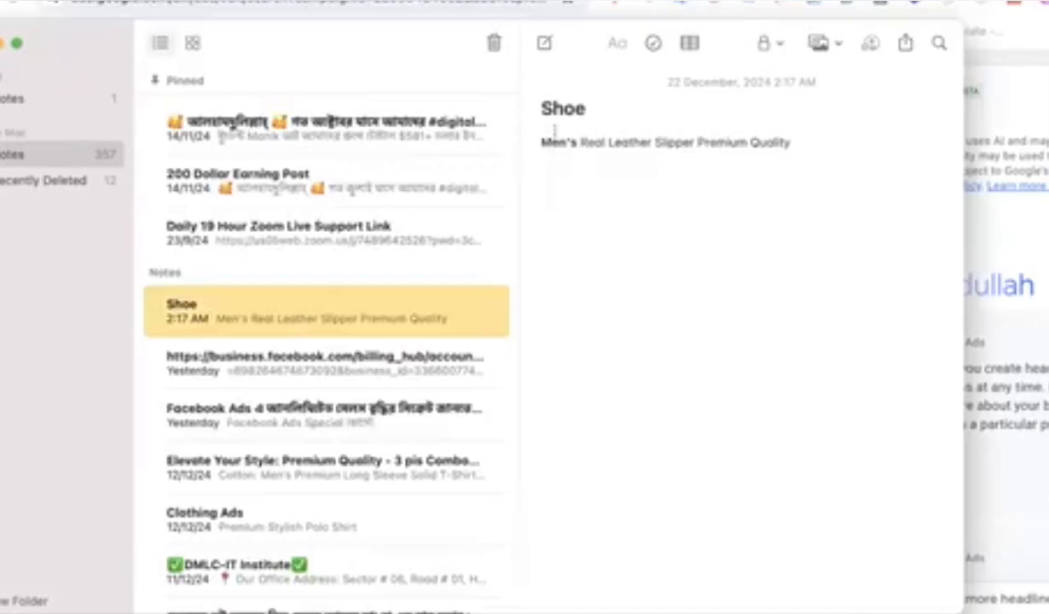
drag(540, 139, 676, 139)
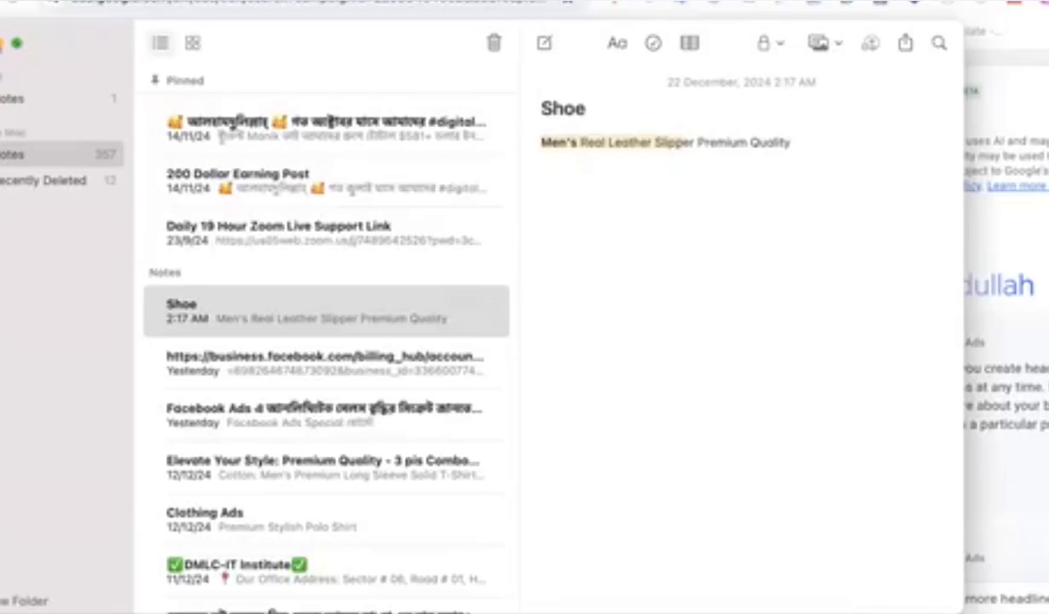
click(2, 44)
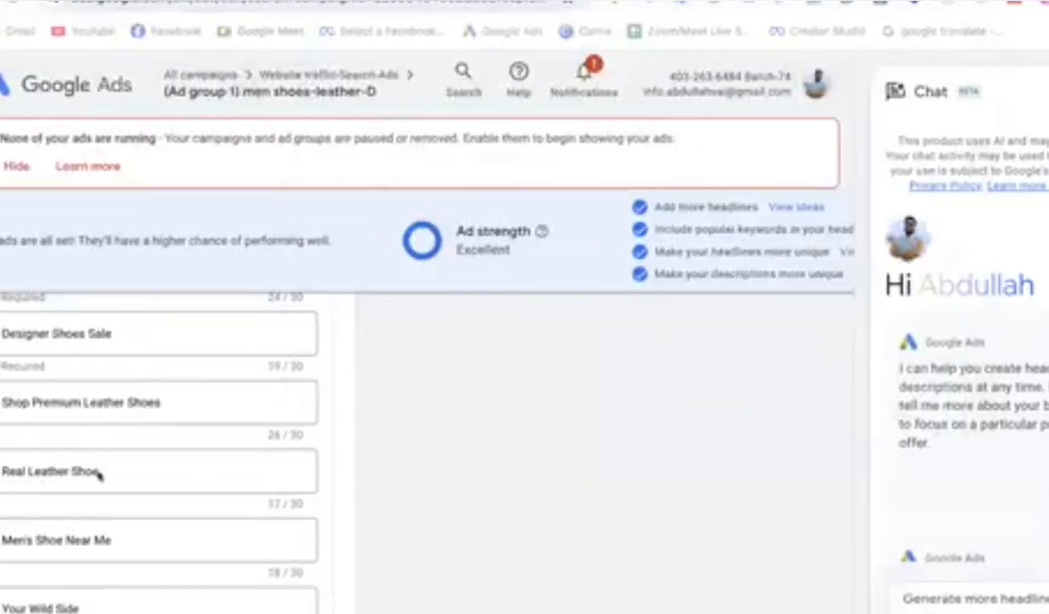
Step: Extend the Real Leather Shoe headline to "Real Leather Shoe Buy Online" and copy the full text
click(100, 474)
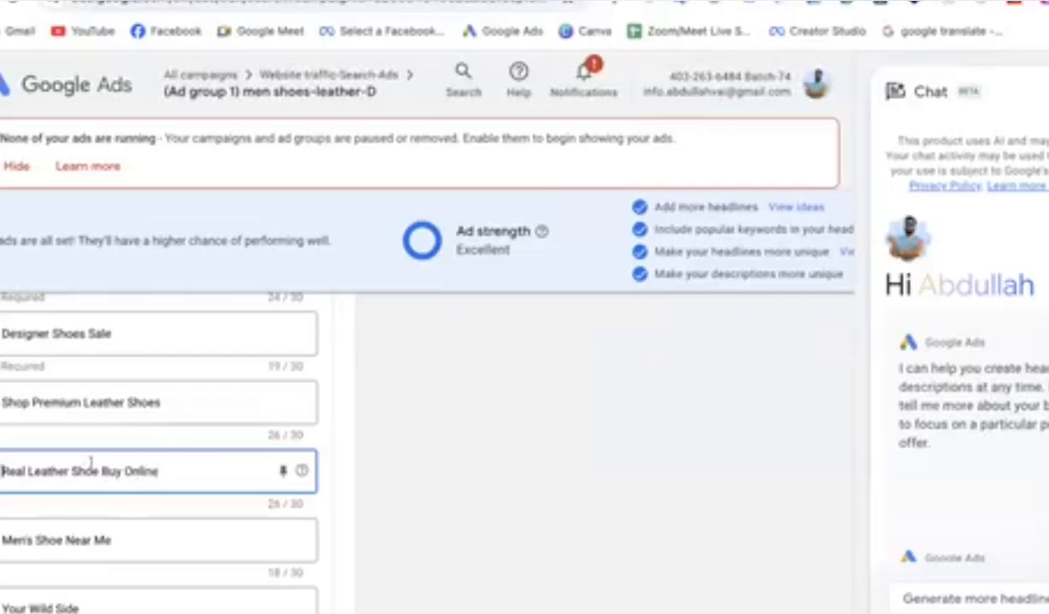
drag(91, 462, 166, 461)
key(ctrl+c)
Step: Switch to the Google results and search for the copied headline, Real Leather Shoe Buy Online, in place of shoe price bd
click(725, 2)
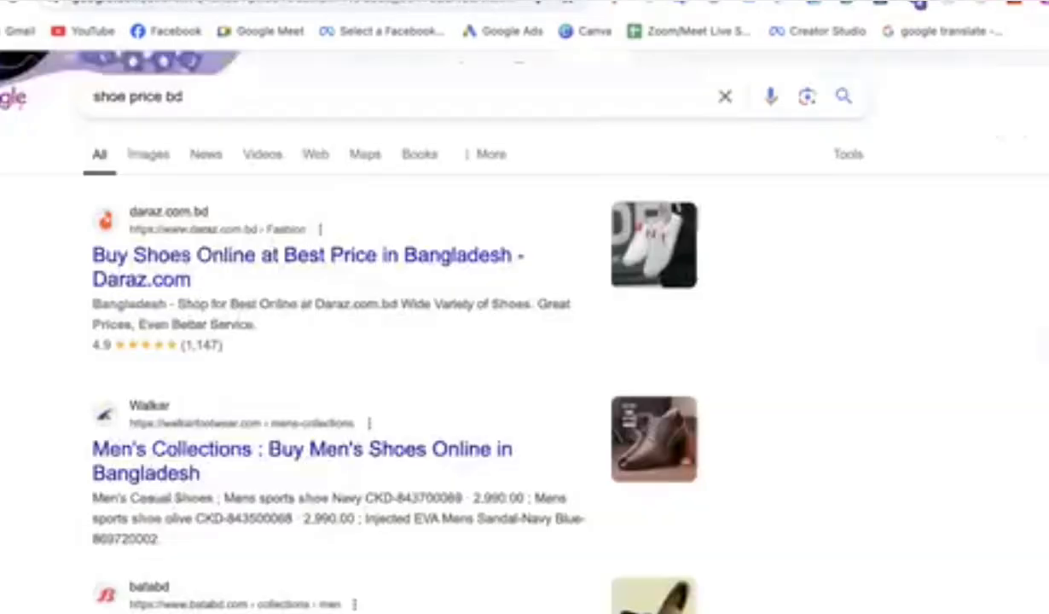
drag(202, 88, 101, 96)
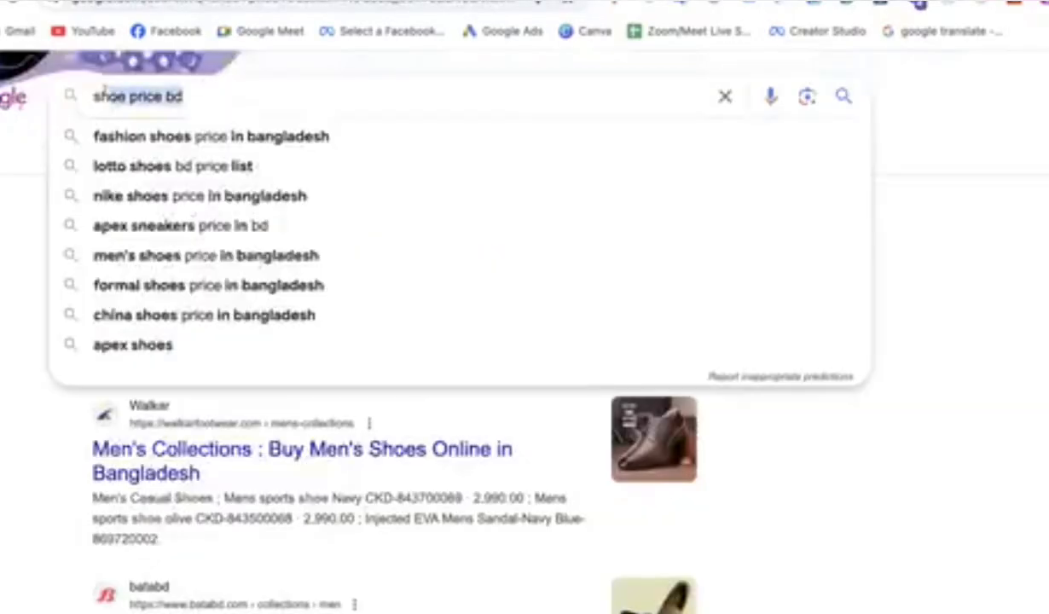
key(BackSpace)
key(ctrl+v)
key(Return)
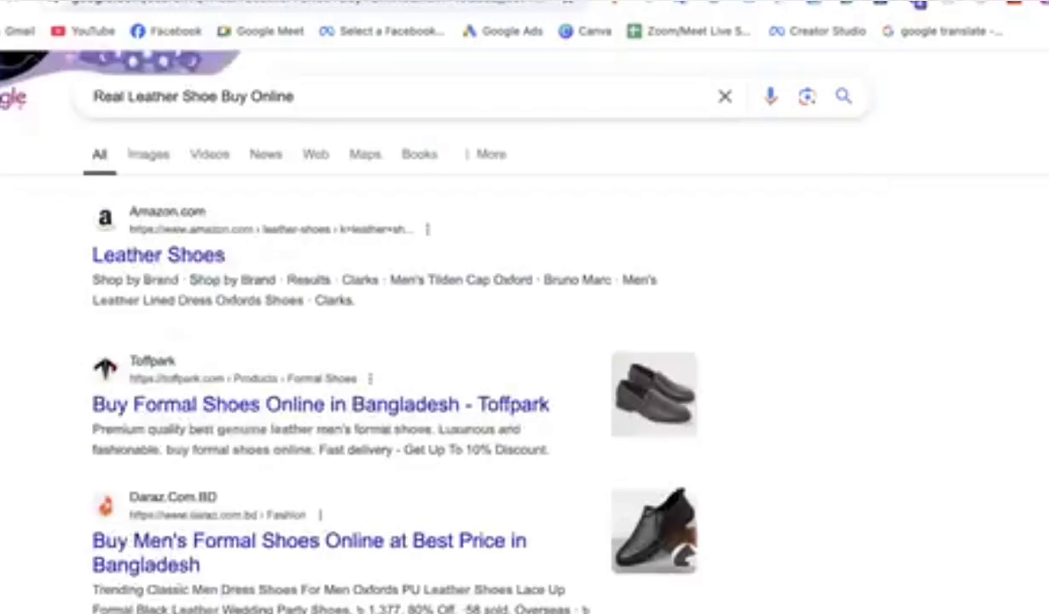
Step: Compare the titles of the Real Leather Shoe Buy Online results with the headline, and switch back to Google Ads
scroll(51, 487, down, 3)
scroll(70, 185, up, 1)
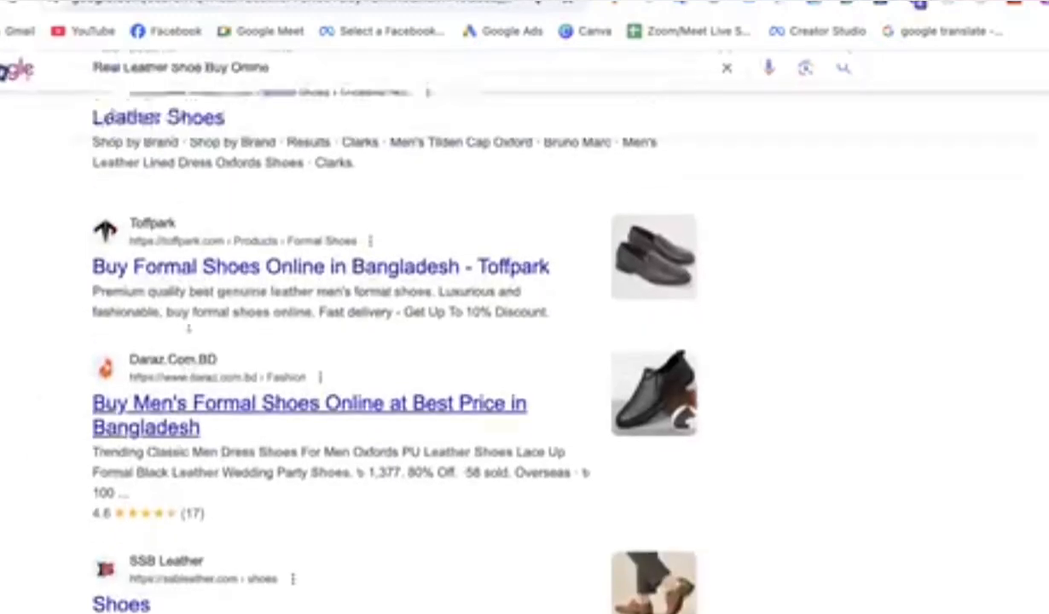
scroll(174, 281, up, 2)
scroll(38, 351, down, 3)
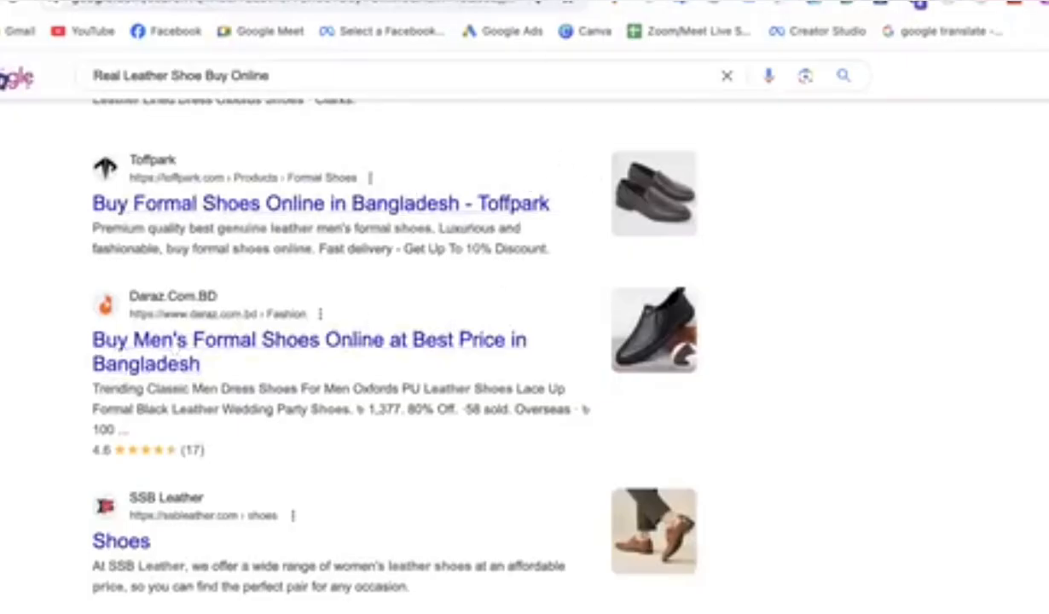
click(545, 2)
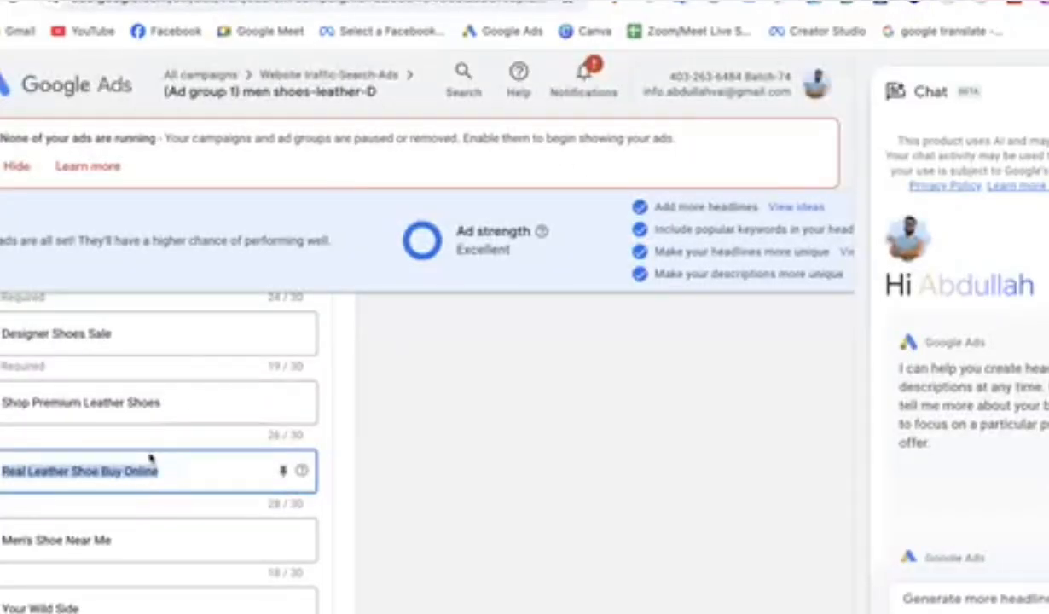
Step: Compare the suggested headline keywords with the first three headlines, from Crocodile Wear Shoes to Designer Shoes Sale
scroll(151, 464, up, 2)
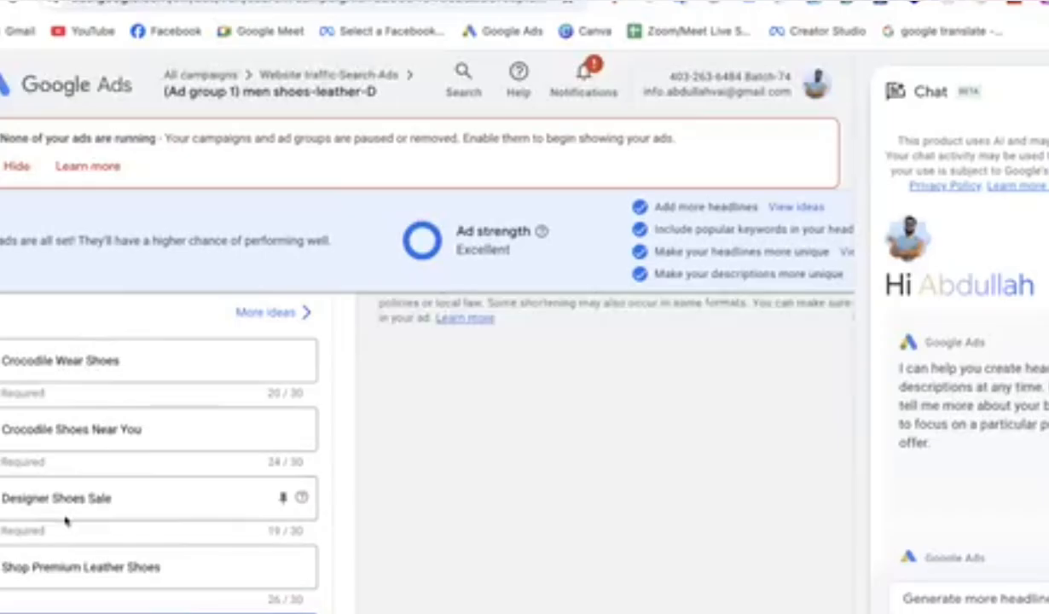
scroll(65, 520, up, 3)
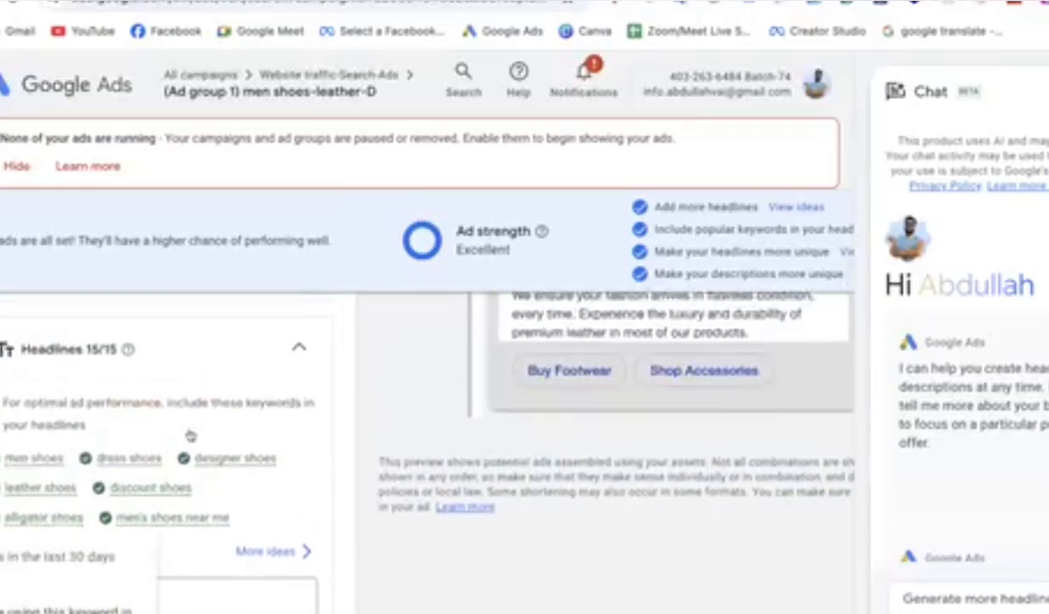
scroll(318, 526, up, 1)
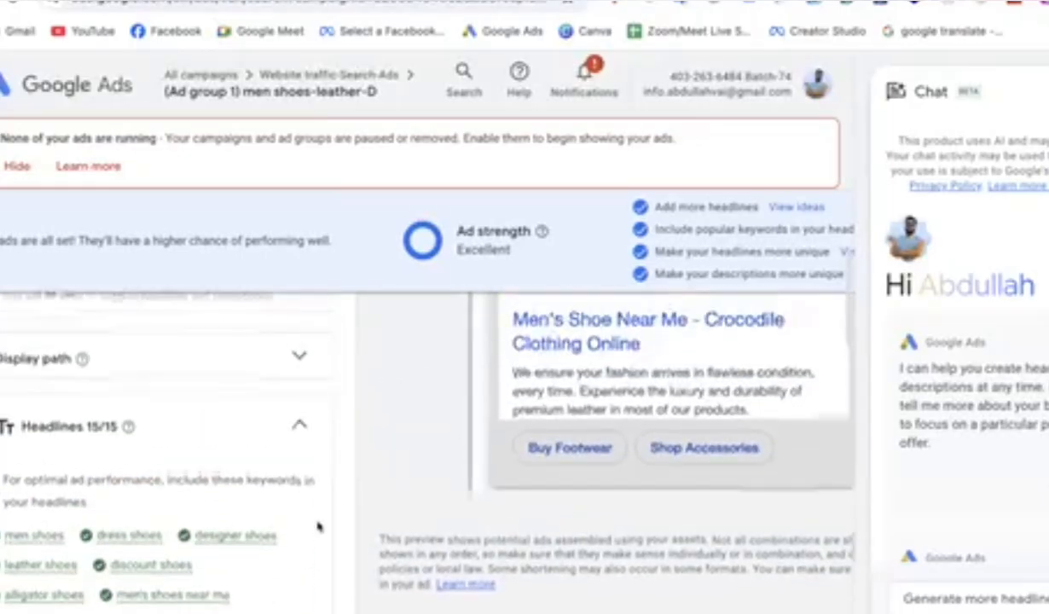
scroll(318, 526, up, 1)
scroll(318, 525, down, 1)
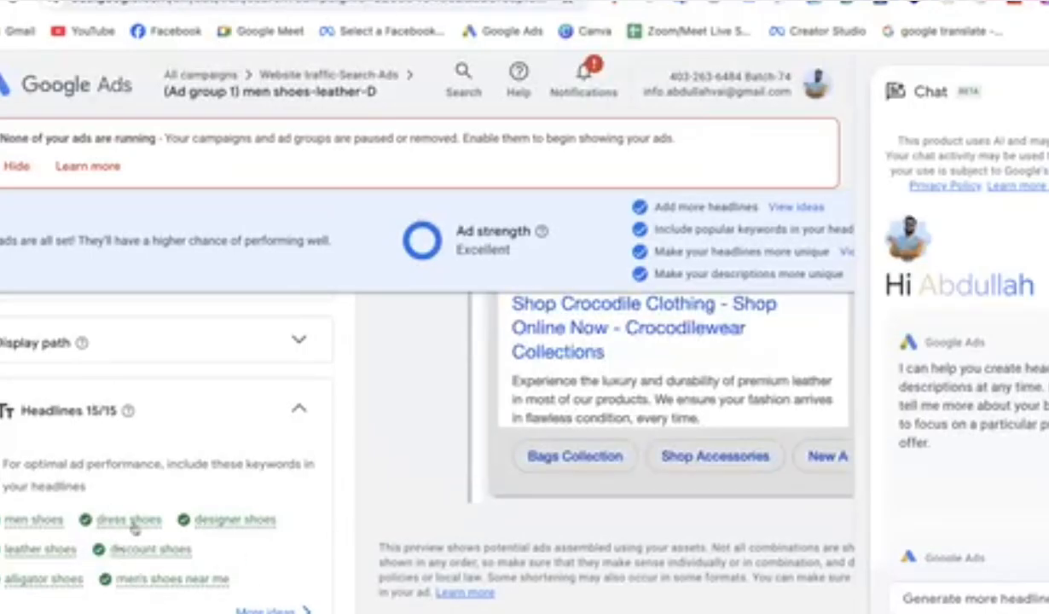
scroll(150, 541, down, 4)
click(64, 502)
scroll(64, 494, up, 2)
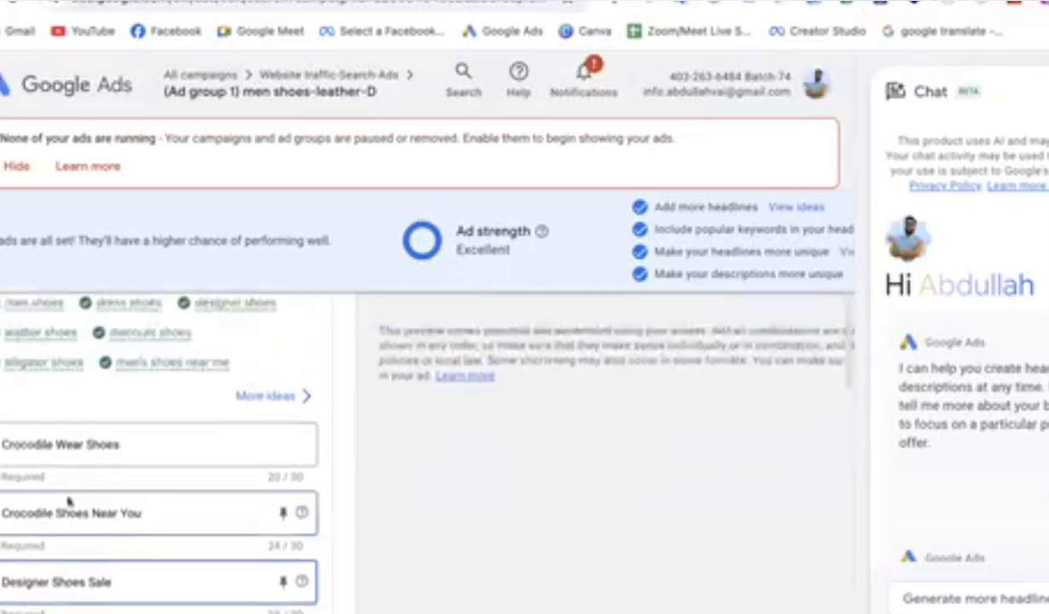
click(151, 489)
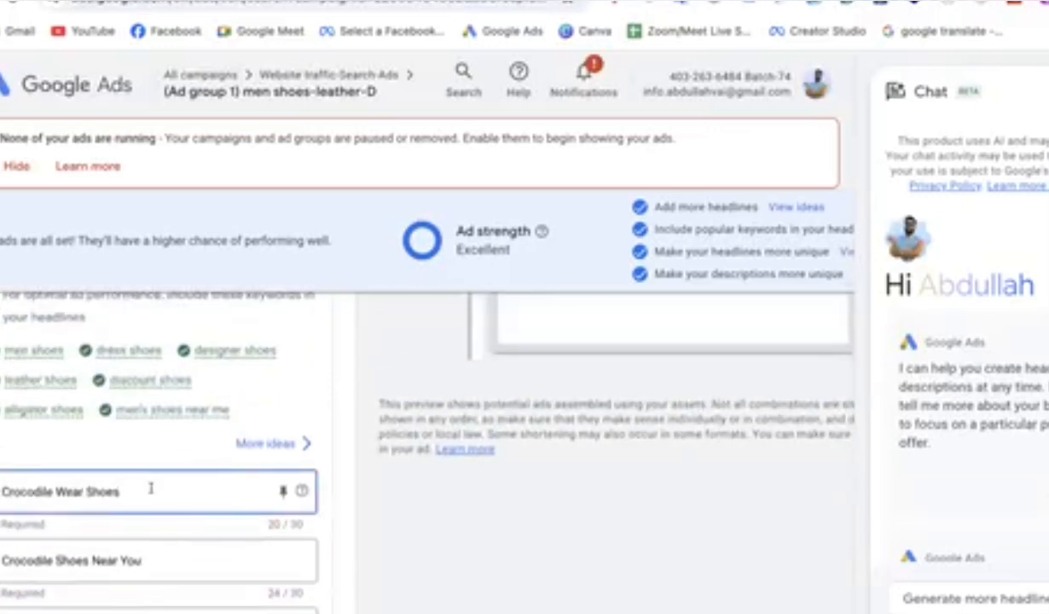
Step: Read through the remaining headlines down to Crocodile Wear Online Store, highlighting the Your Wild Side headline
scroll(151, 490, down, 3)
scroll(151, 492, down, 2)
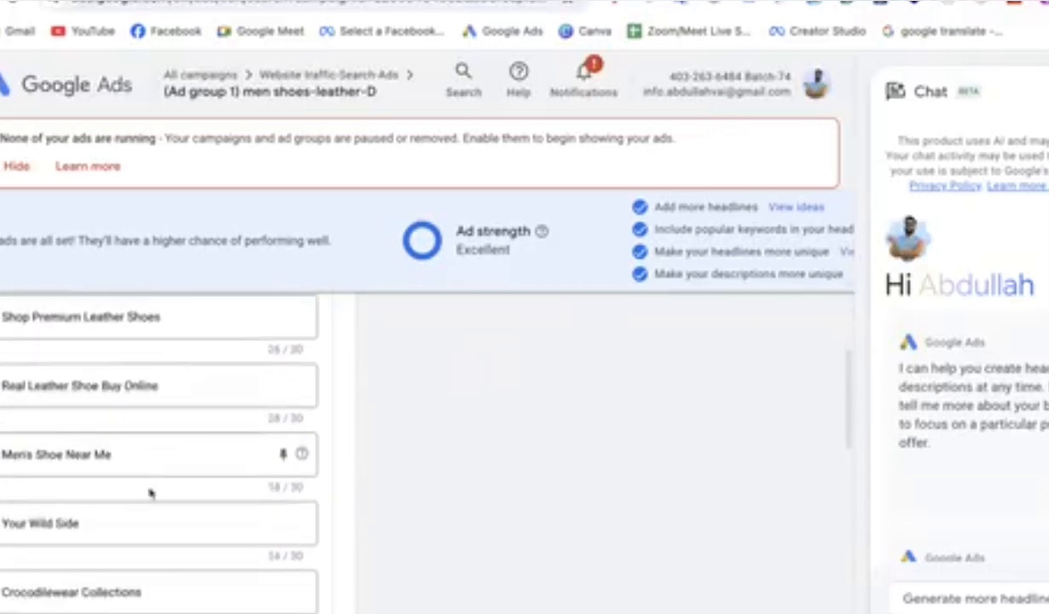
drag(79, 520, 1, 523)
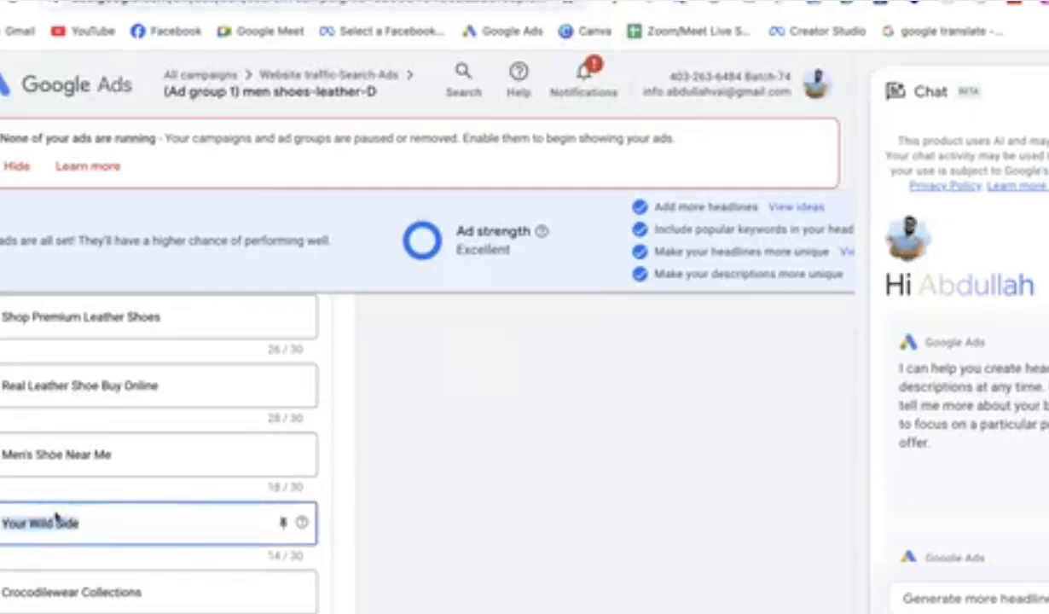
scroll(56, 517, down, 1)
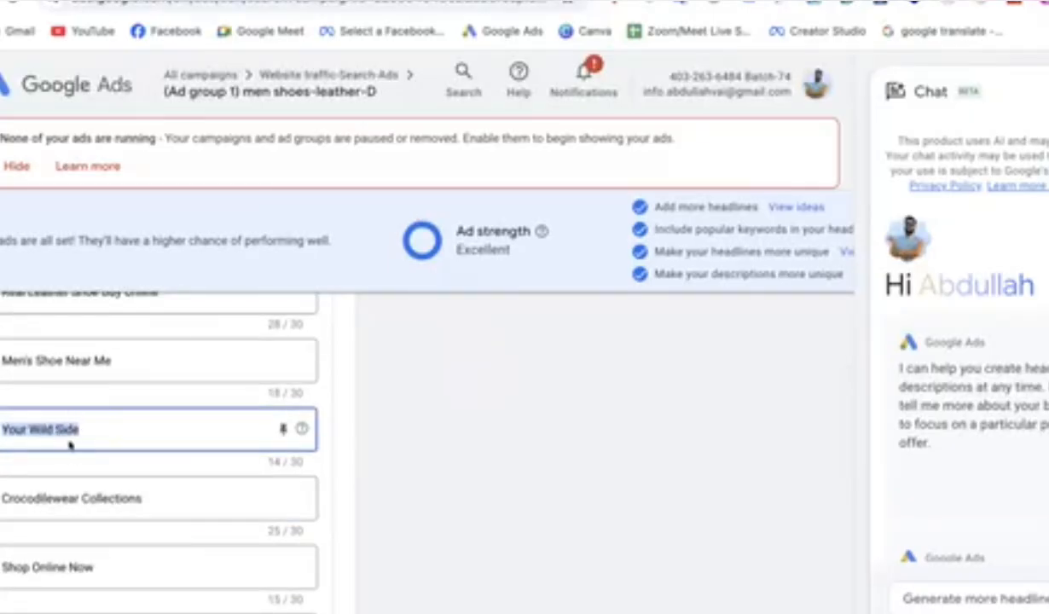
scroll(69, 416, down, 2)
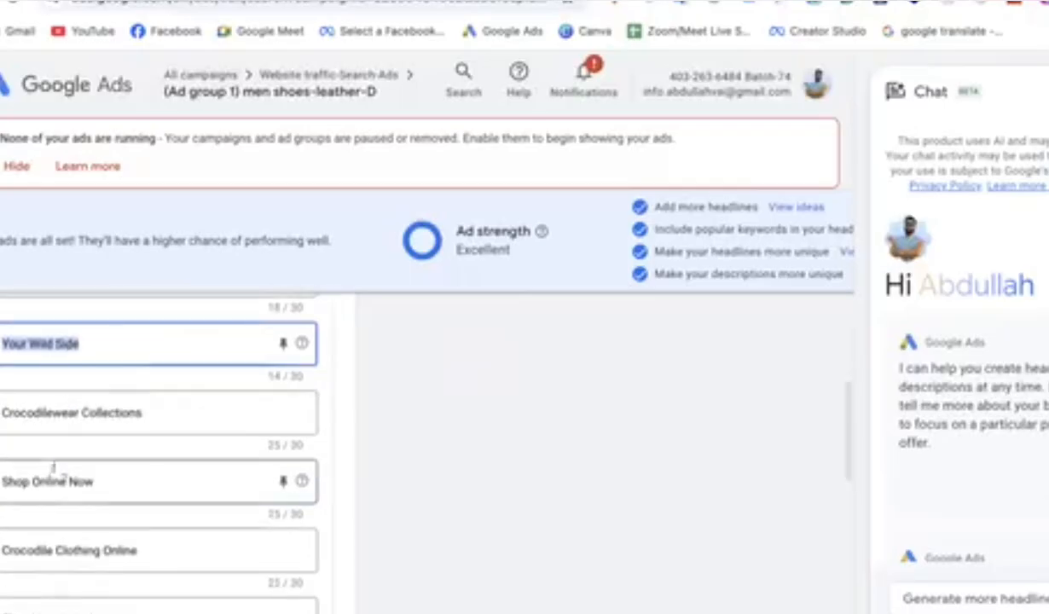
scroll(59, 491, down, 1)
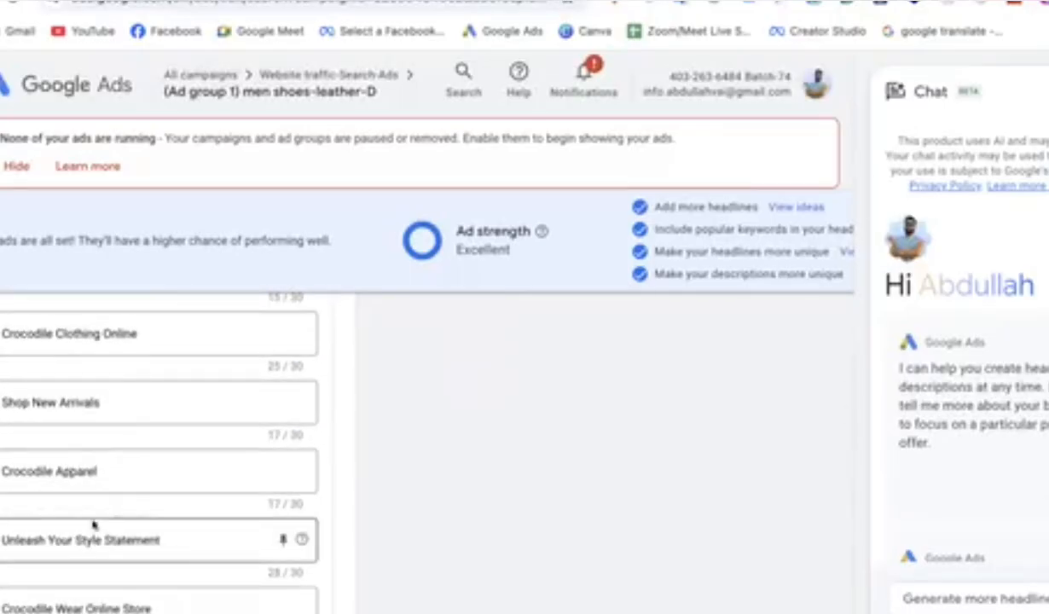
scroll(94, 523, down, 2)
scroll(124, 482, up, 4)
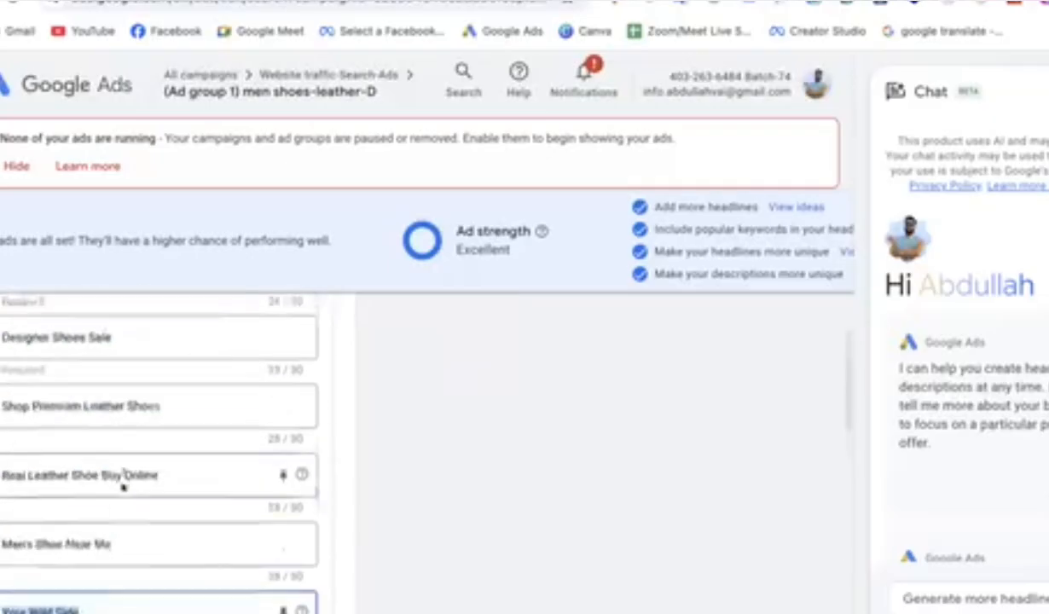
Step: Check the ad strength rating above the headlines, highlighting its Excellent label
scroll(128, 490, up, 2)
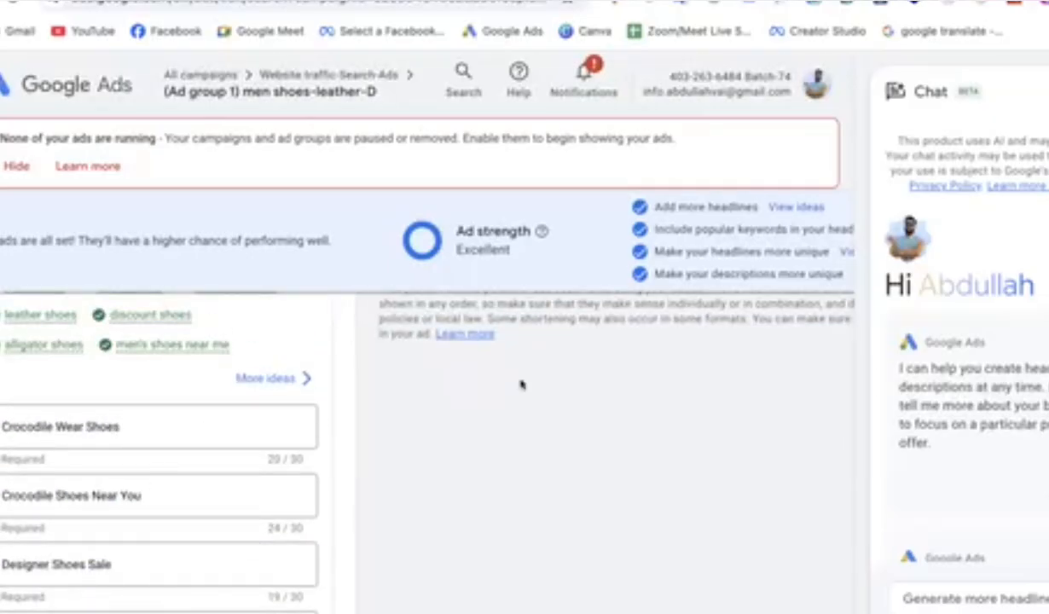
drag(453, 248, 540, 250)
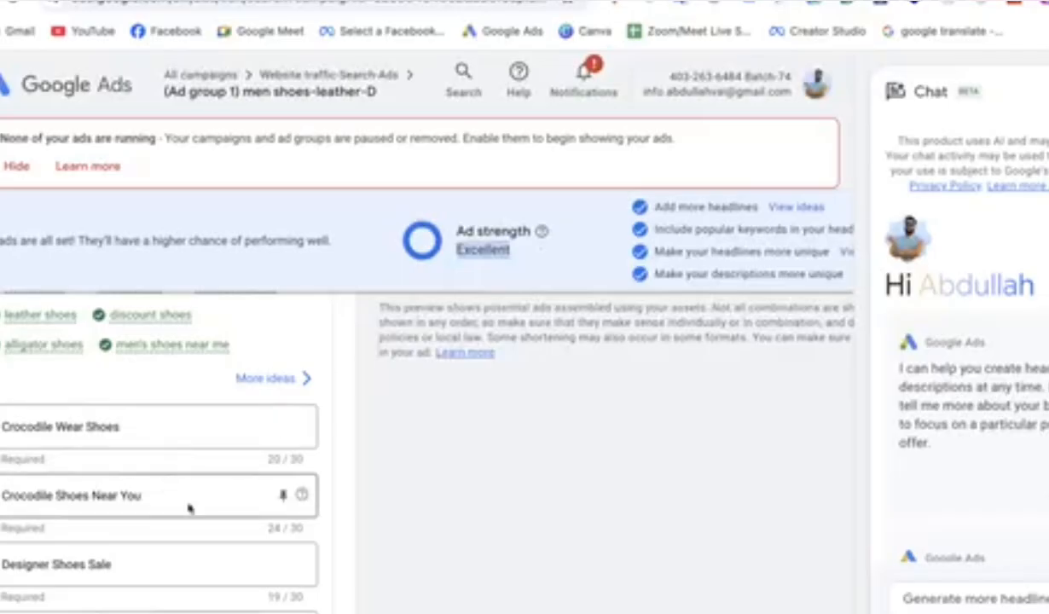
click(458, 228)
scroll(183, 494, up, 1)
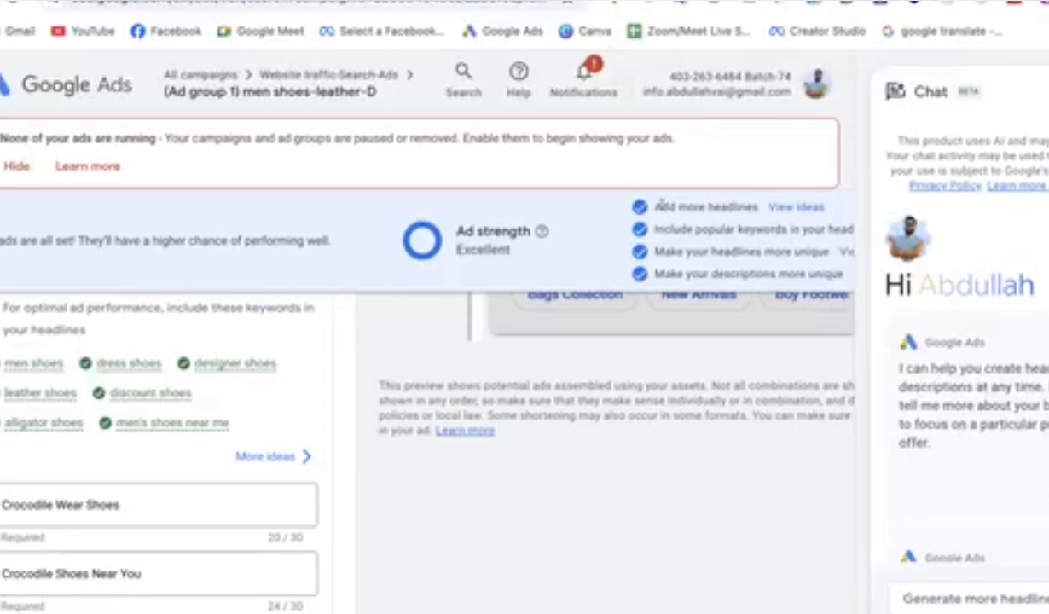
Step: View the ideas for adding more headlines, look through the recent assets and suggested phrases, and close them without changing anything
click(790, 207)
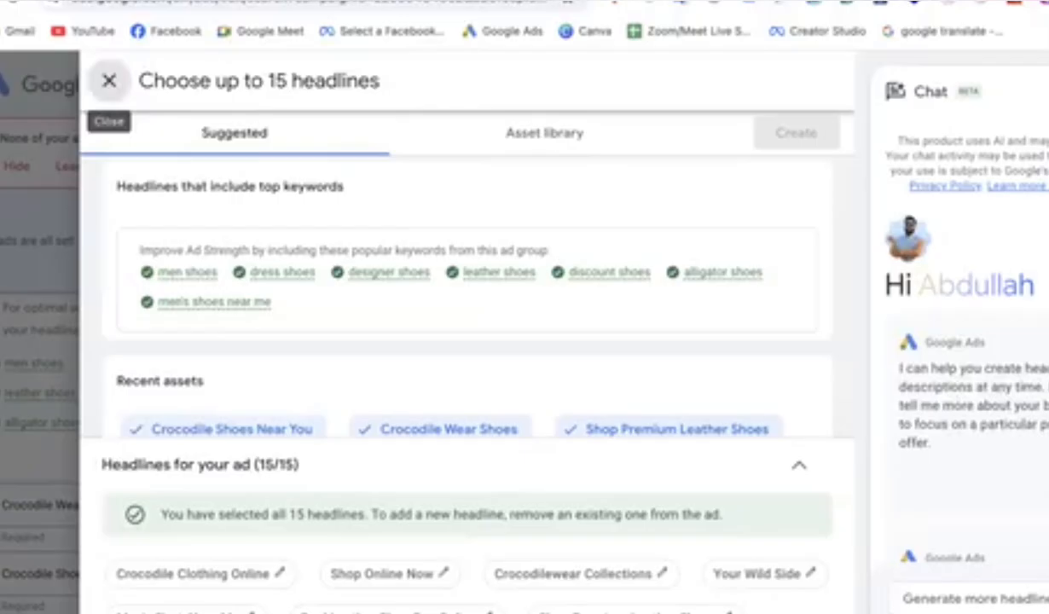
scroll(424, 569, down, 2)
scroll(530, 291, down, 5)
scroll(532, 291, down, 1)
scroll(532, 294, up, 3)
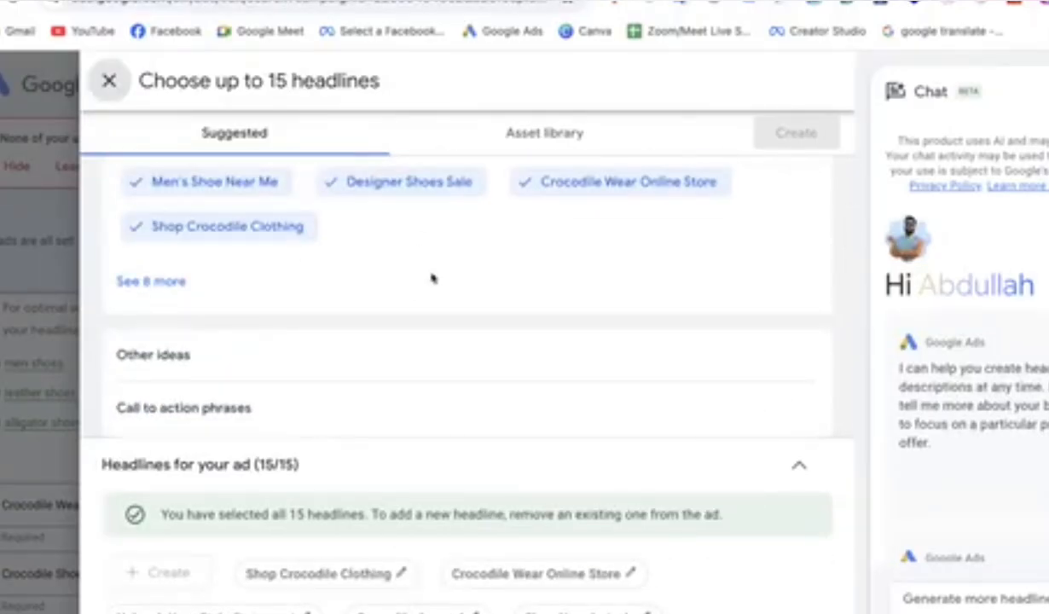
scroll(465, 254, down, 8)
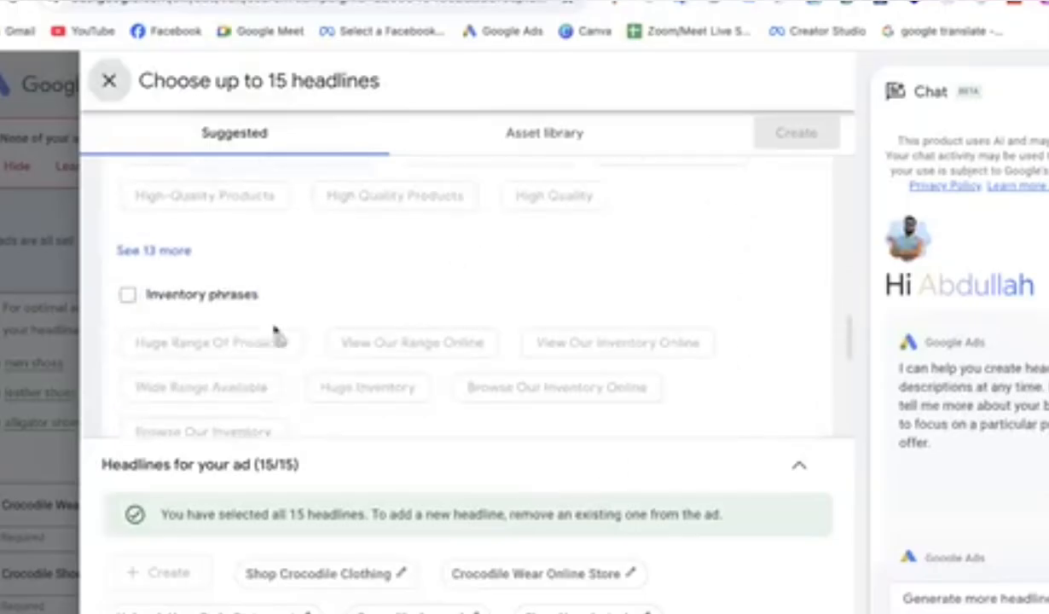
scroll(302, 333, down, 5)
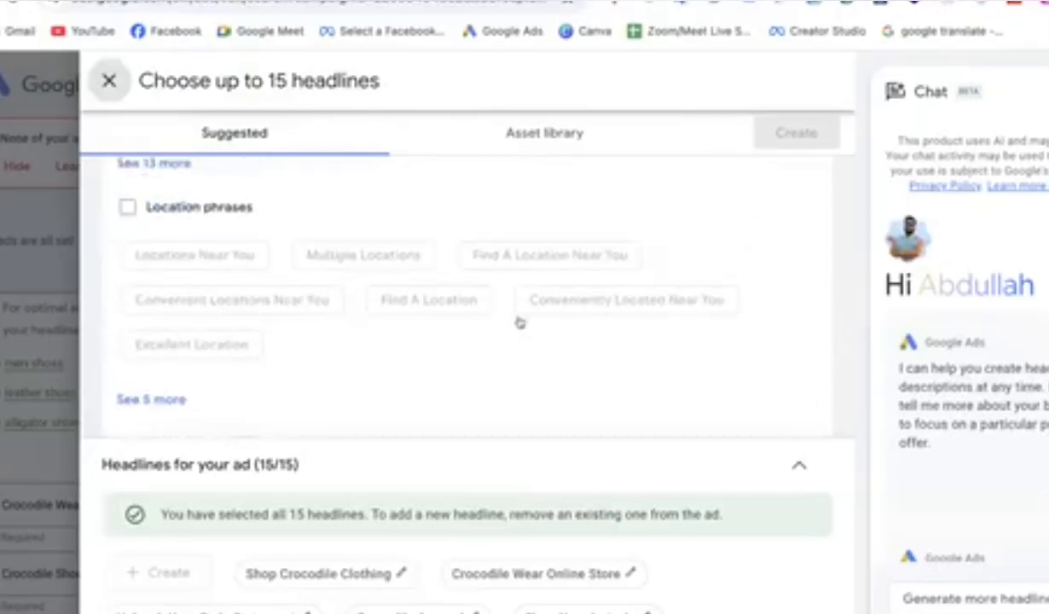
scroll(477, 307, up, 10)
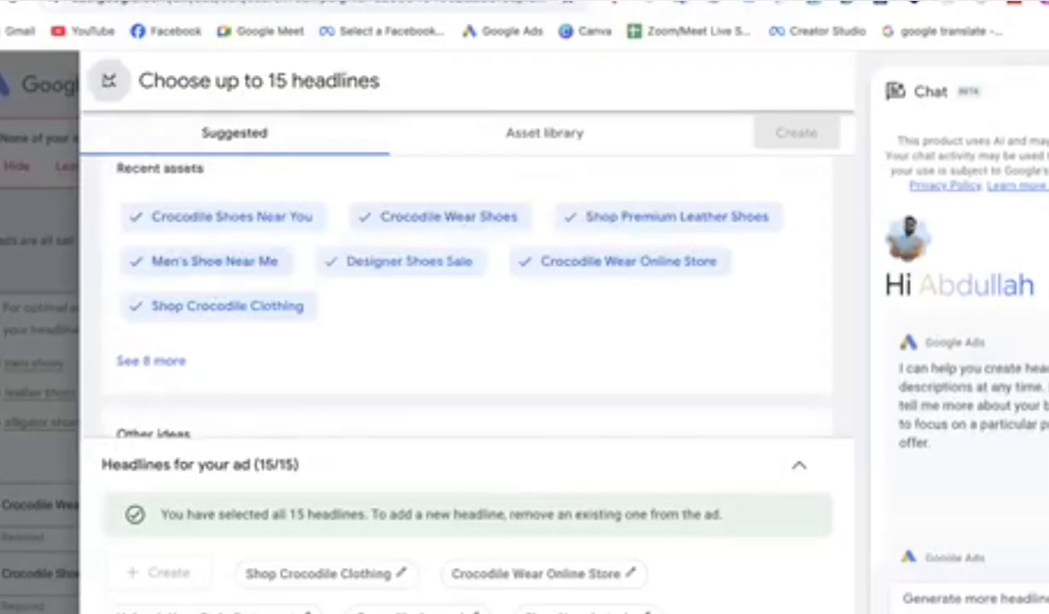
click(102, 79)
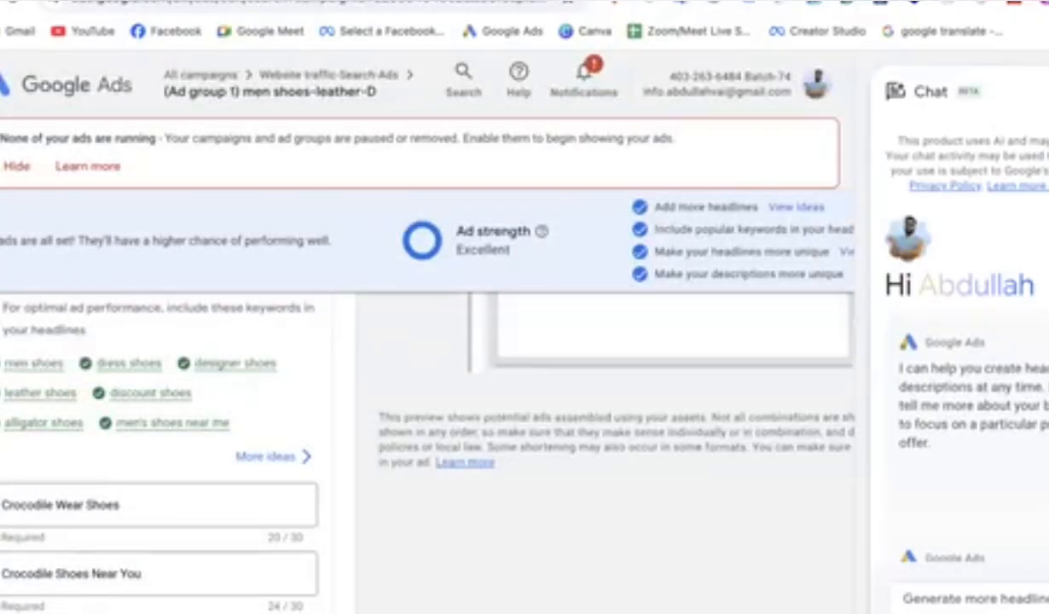
Step: View and close the ideas for making headlines more unique, and reread the ad's headlines down to Crocodilewear Collections
click(842, 252)
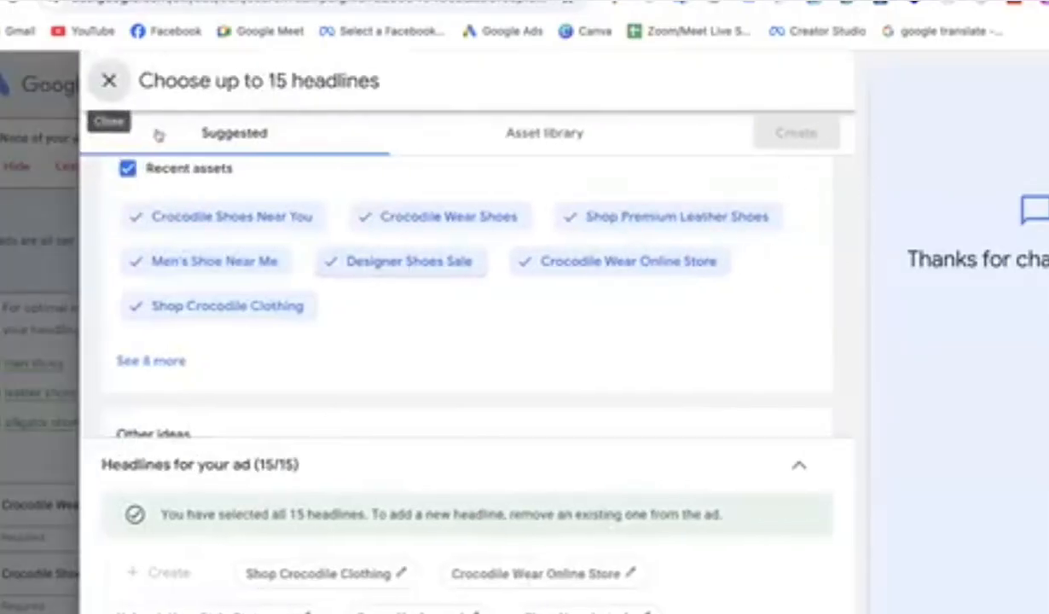
click(109, 81)
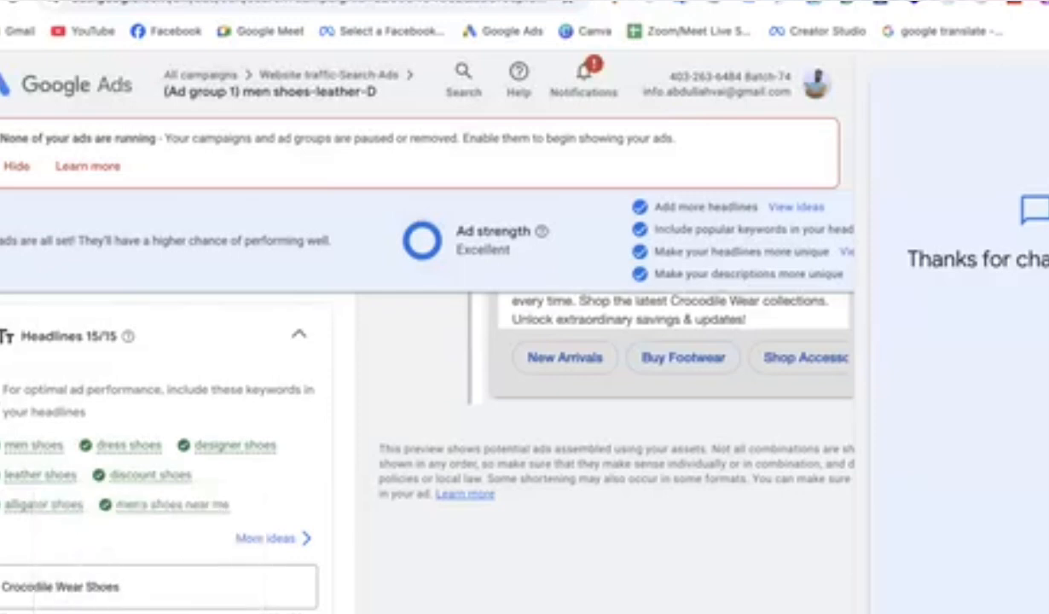
scroll(104, 476, down, 1)
scroll(20, 426, down, 1)
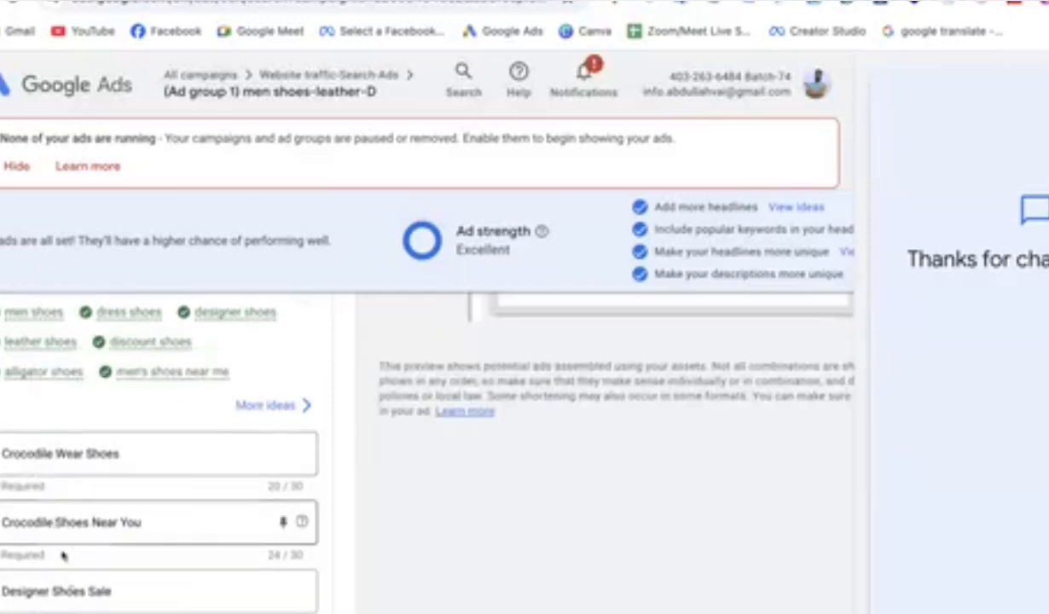
scroll(65, 607, down, 4)
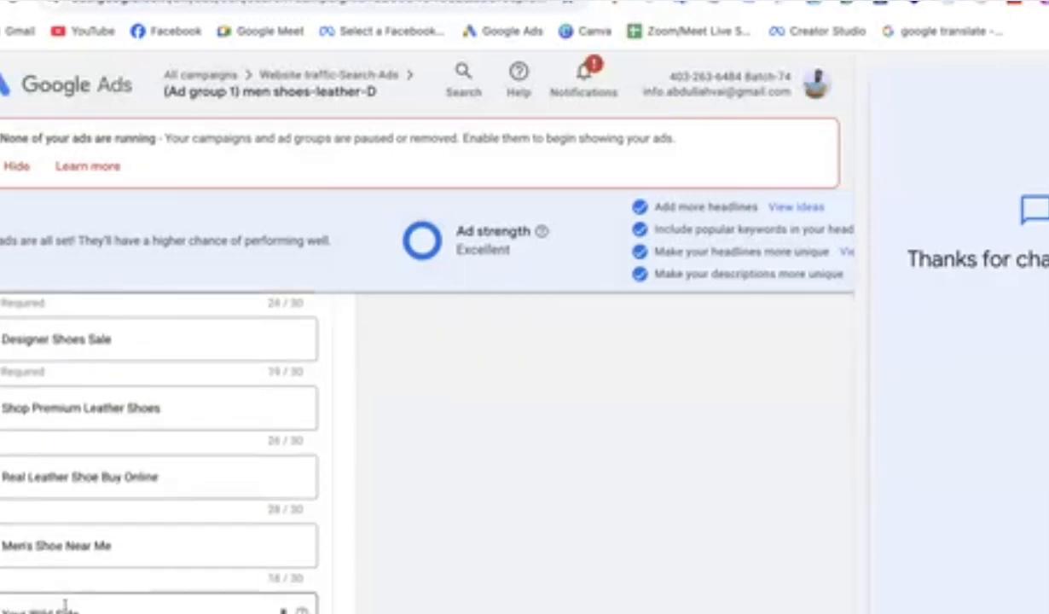
scroll(66, 605, down, 1)
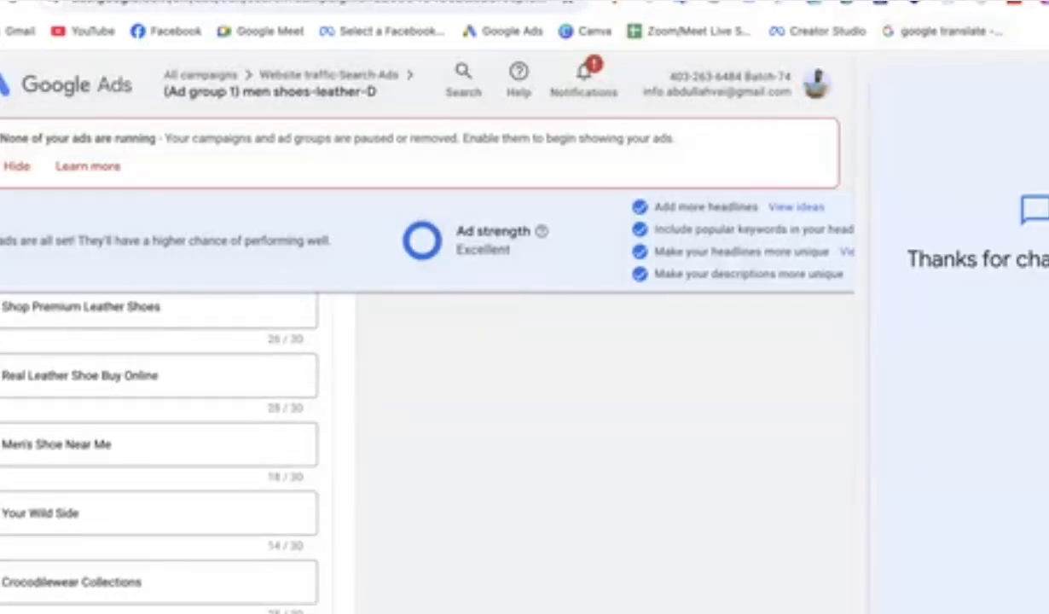
Step: Open Fiverr in a new browser tab and dismiss its Google sign-in prompt
key(ctrl+t)
text(fiverr)
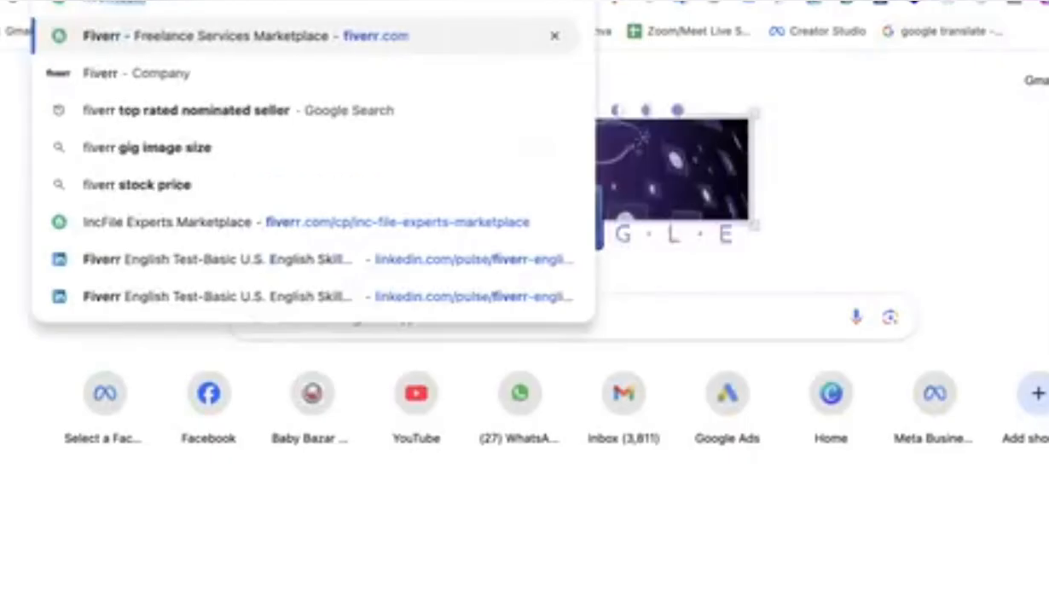
key(Return)
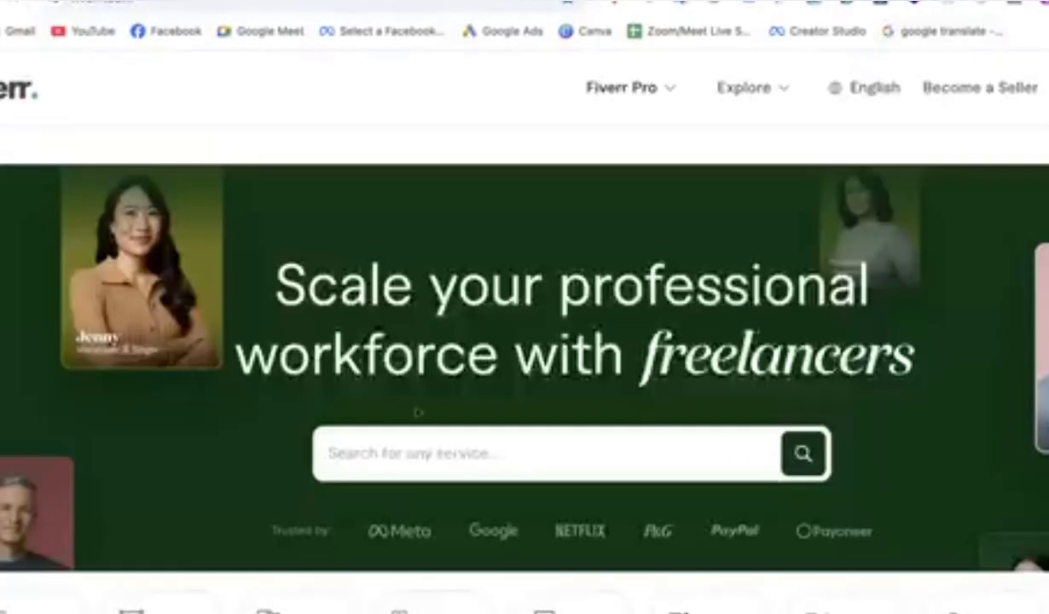
click(393, 441)
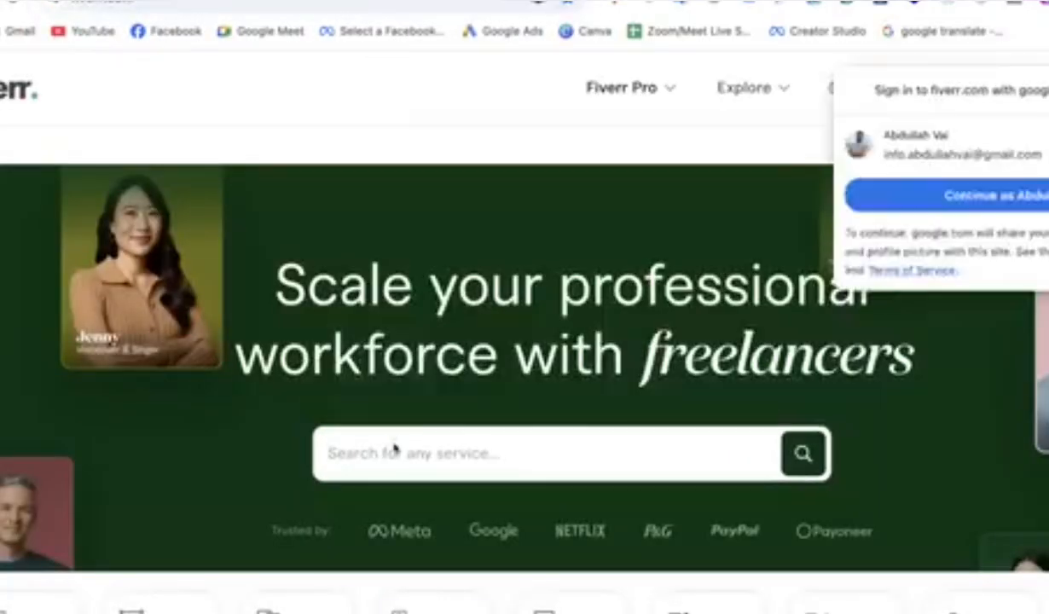
click(1047, 90)
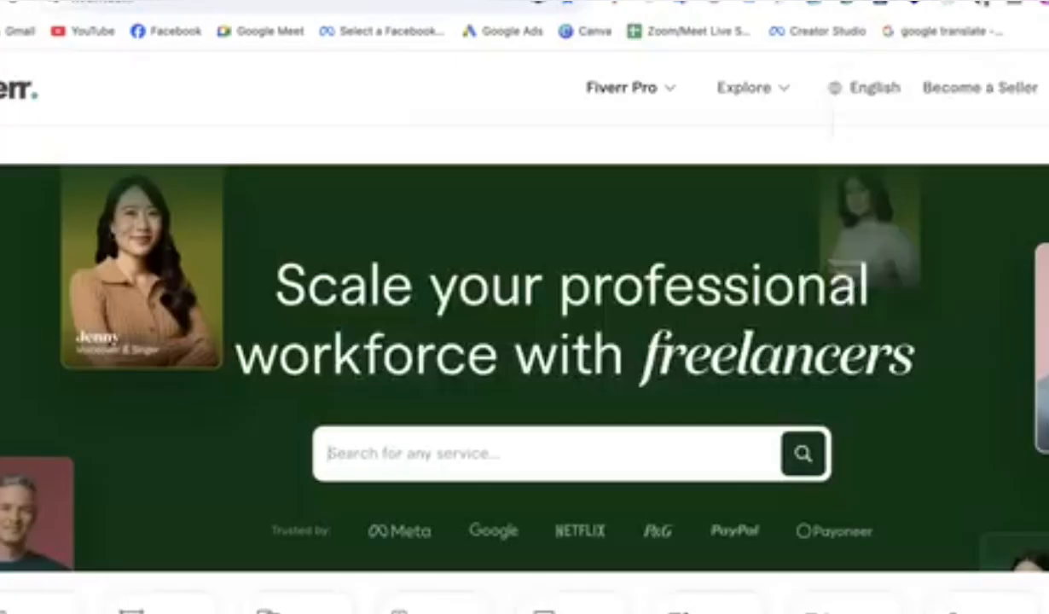
Step: Try to search Fiverr for google ads copy write
click(441, 447)
text(go)
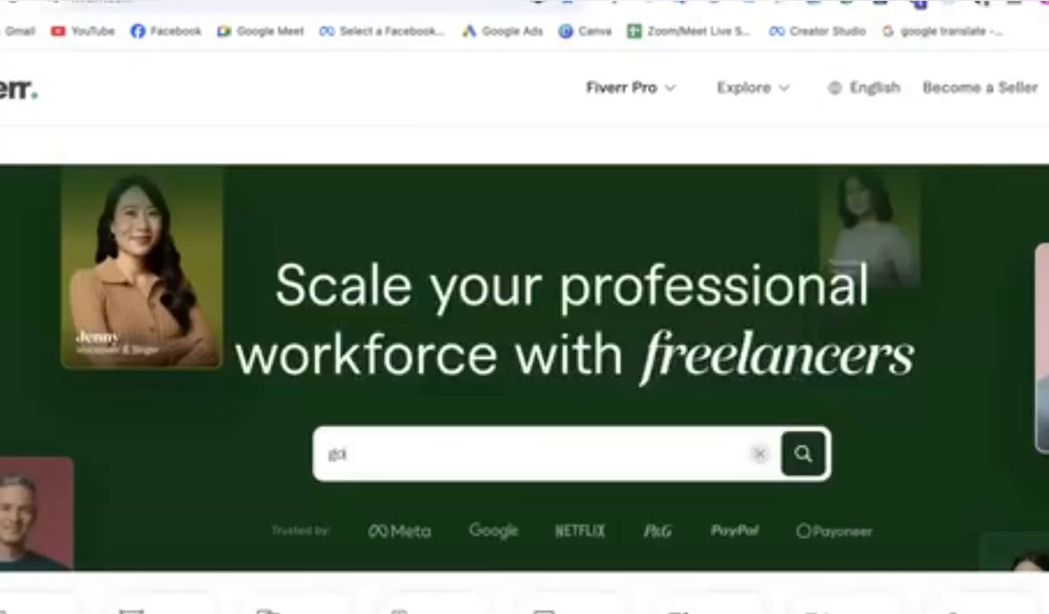
text(ogle ads copy write)
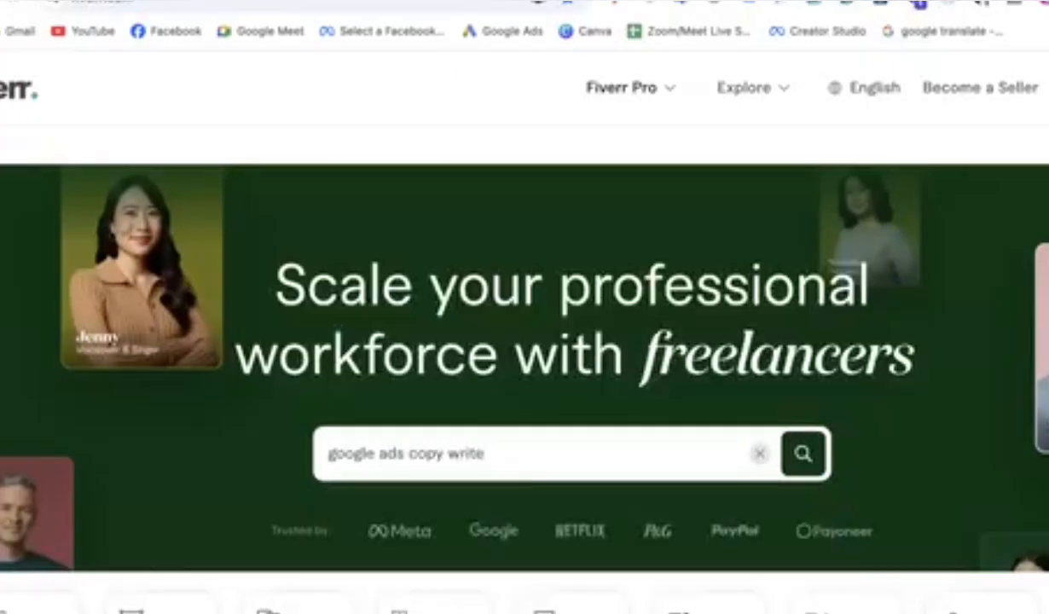
key(Return)
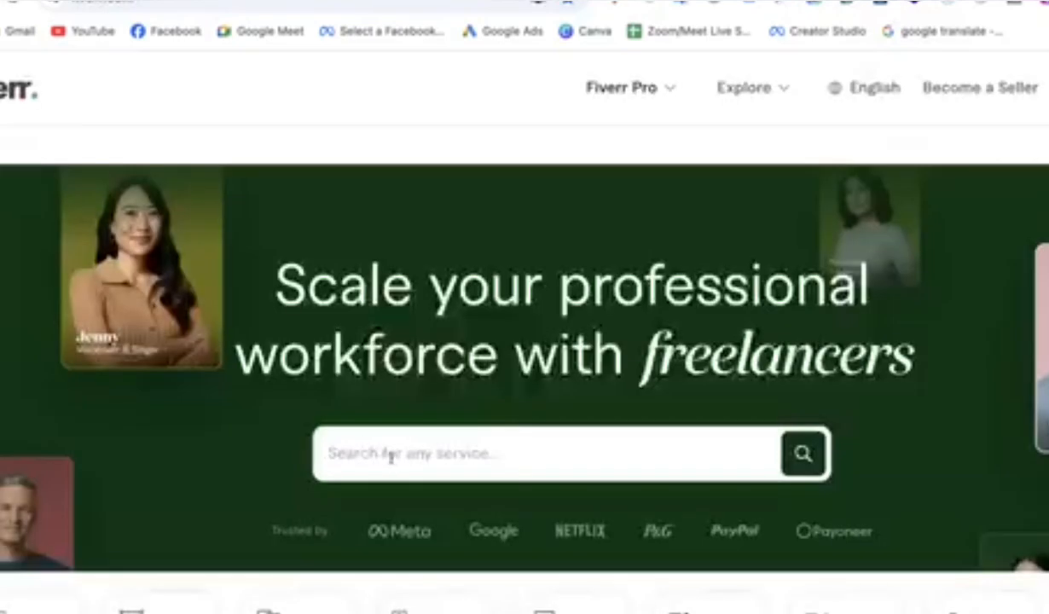
Step: Search Fiverr again for google ads copy write and browse the listed ad copy gigs
click(389, 456)
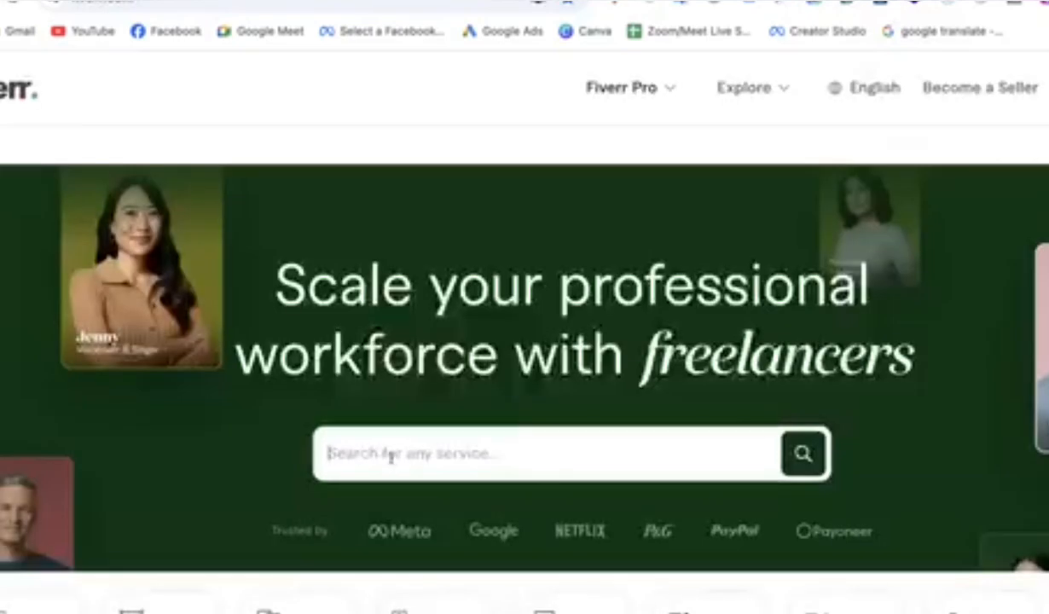
text(google ads )
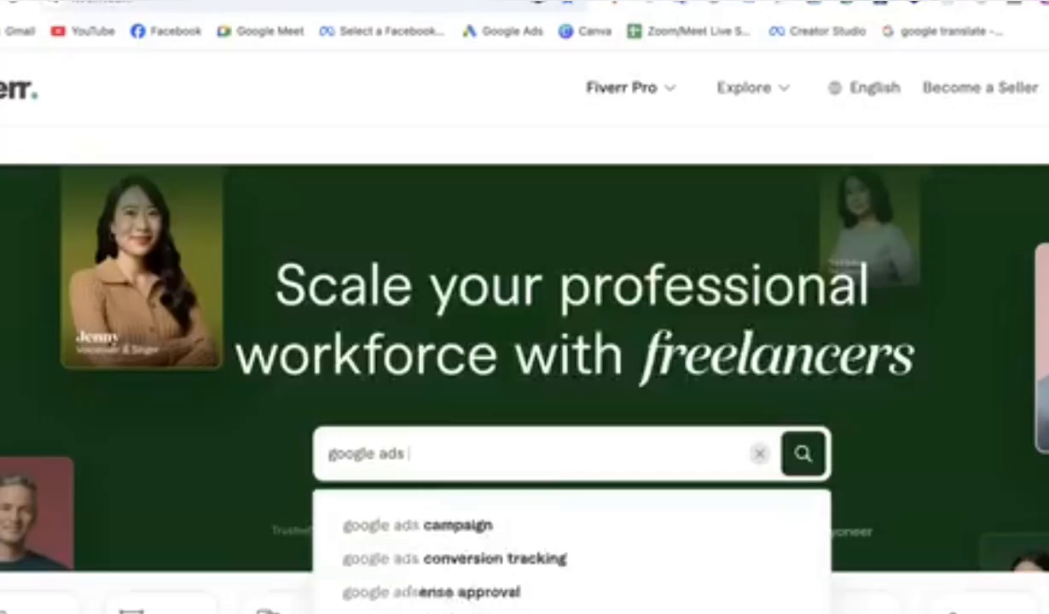
text(copy write)
key(Return)
scroll(524, 341, down, 2)
scroll(307, 328, down, 3)
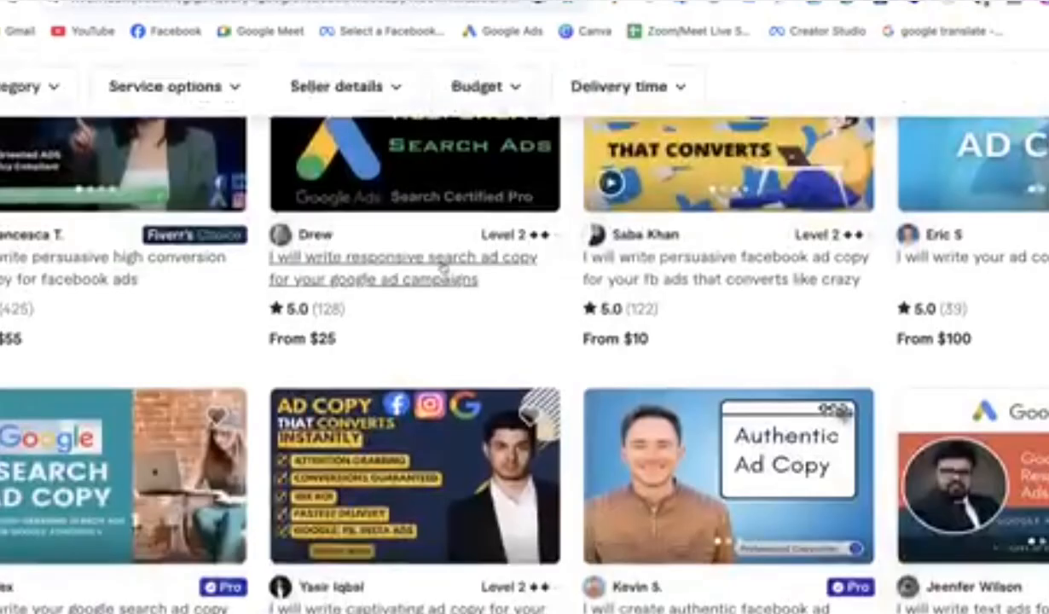
Step: Open the gig for writing responsive search ad copy for Google ad campaigns and highlight its Basic package's 1 Responsive Search Ad offer
click(469, 269)
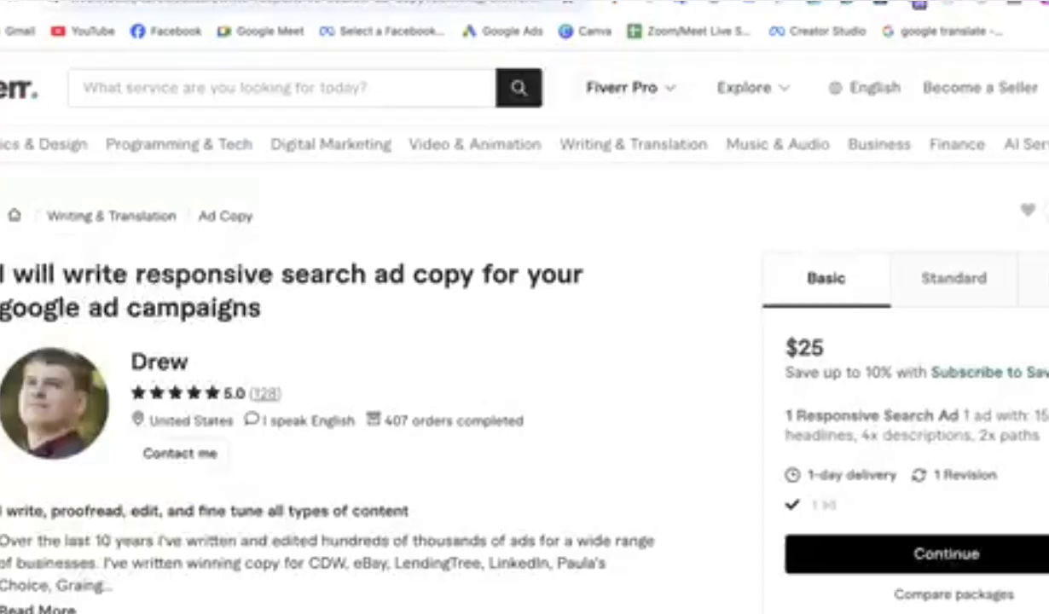
scroll(803, 313, down, 1)
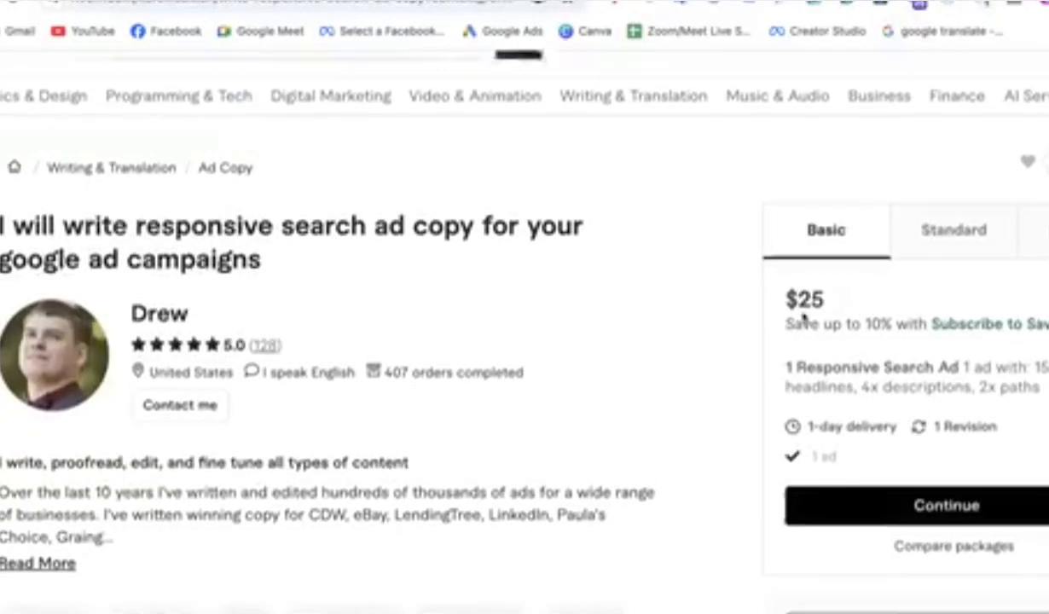
drag(787, 332, 985, 330)
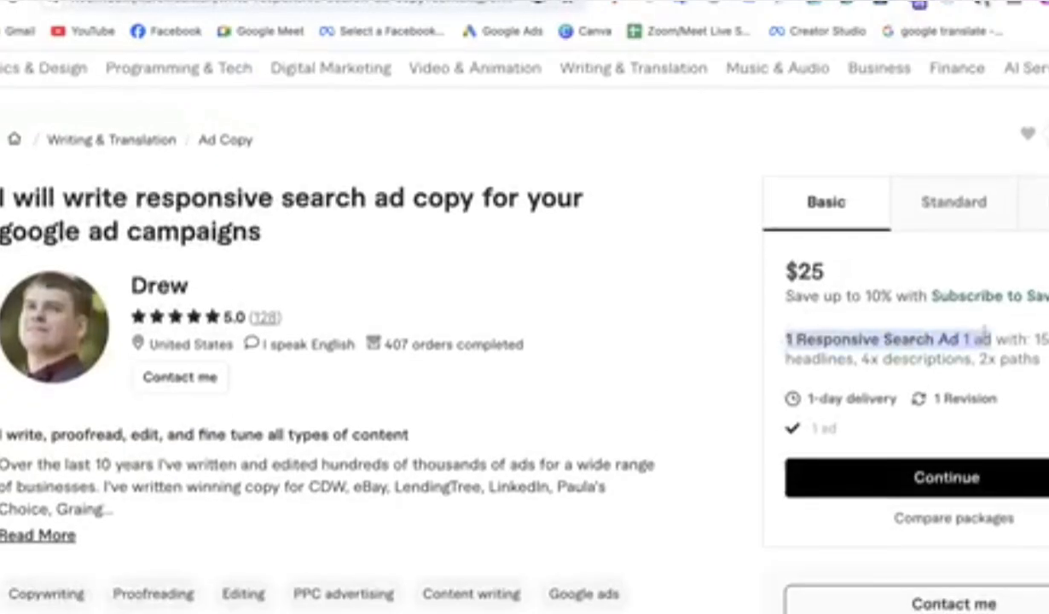
click(1033, 328)
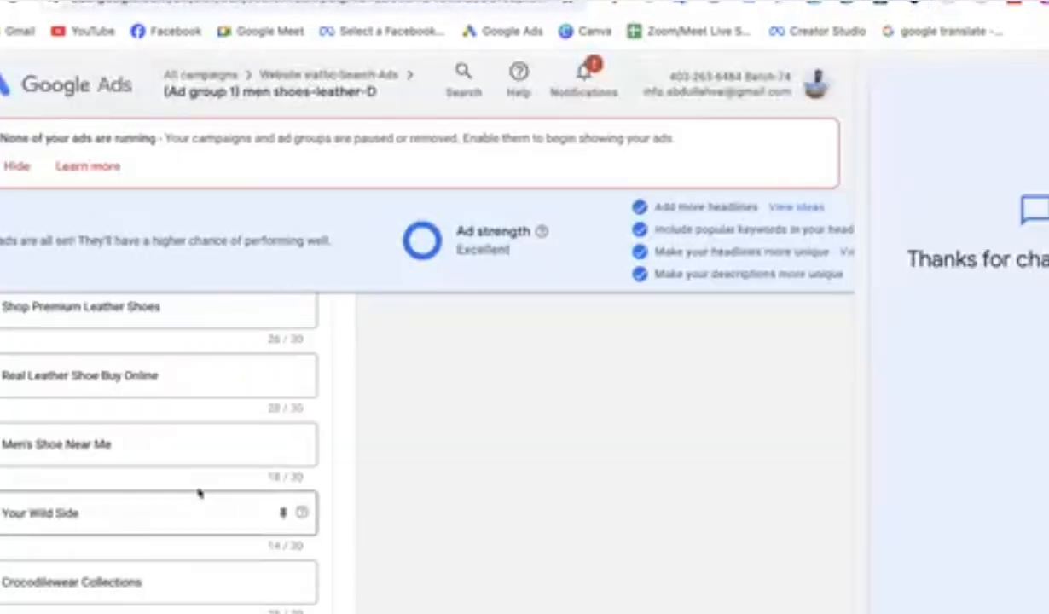
Step: Compare the descriptions in Google Ads with the Fiverr gig's Basic package, highlighting its 4x descriptions and 2x paths
scroll(199, 493, down, 15)
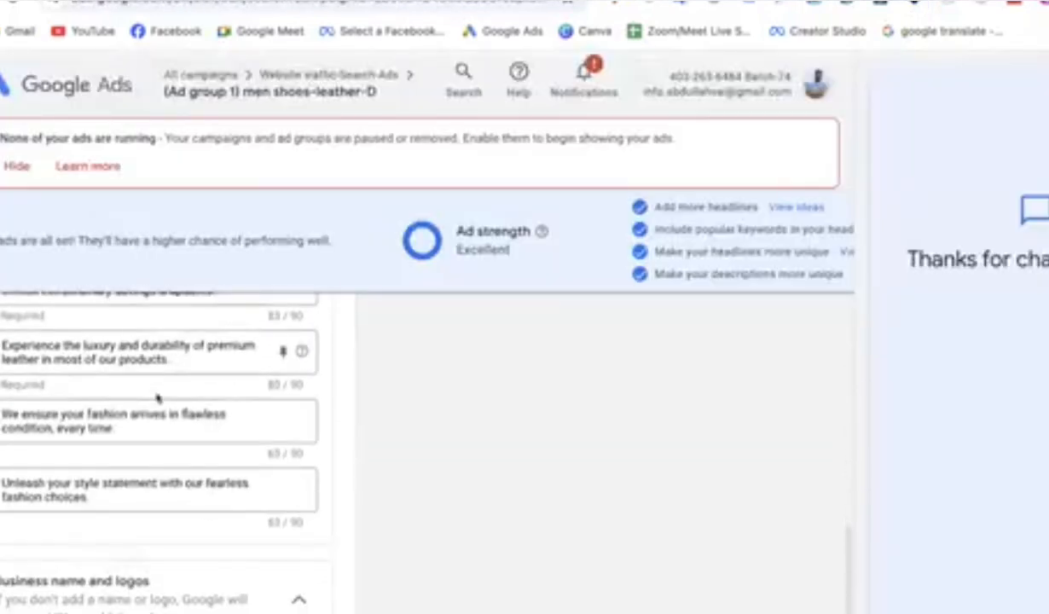
scroll(158, 397, up, 2)
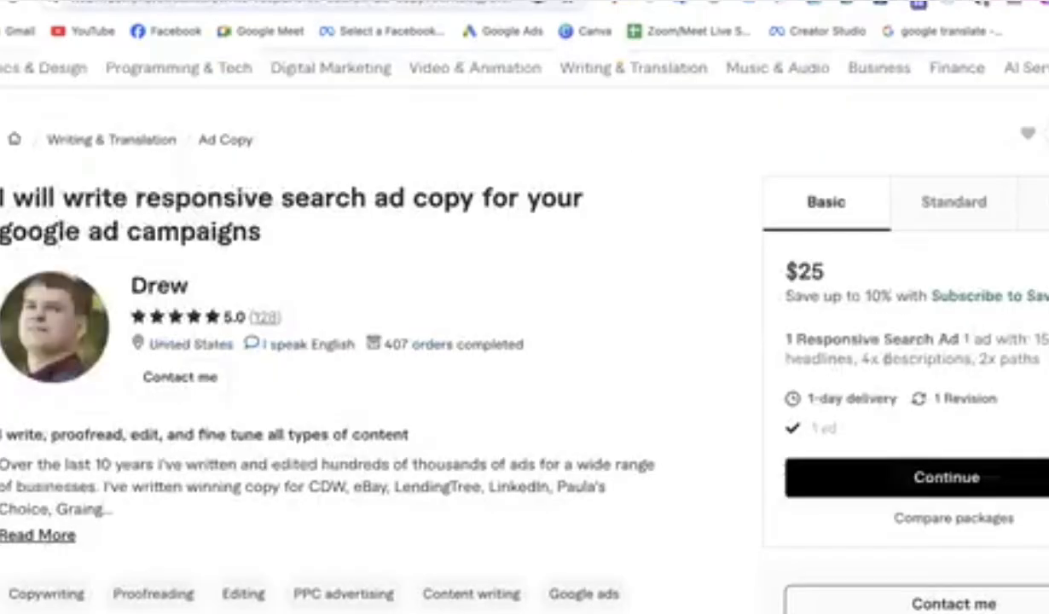
drag(857, 359, 917, 359)
drag(982, 358, 1041, 361)
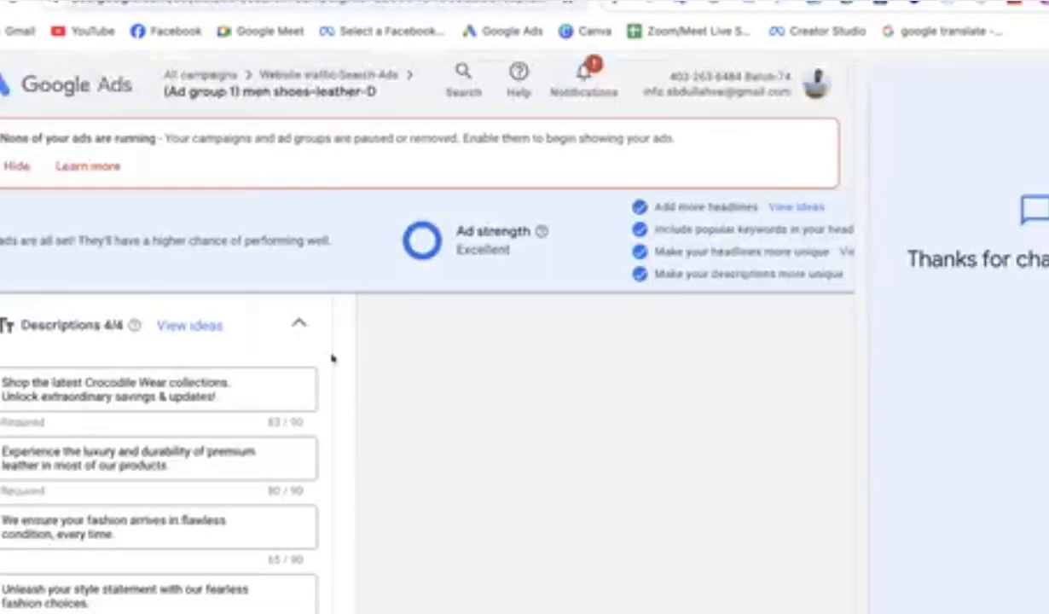
Step: Return to Google Ads and expand the ad's display path section to show its two path fields
scroll(260, 443, up, 10)
scroll(260, 458, up, 15)
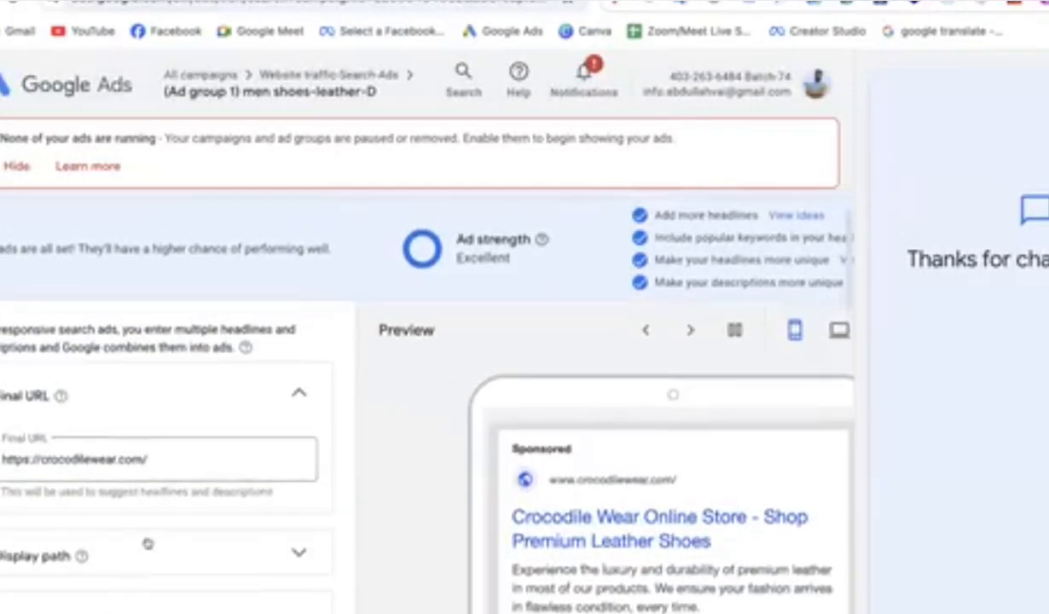
scroll(141, 537, down, 2)
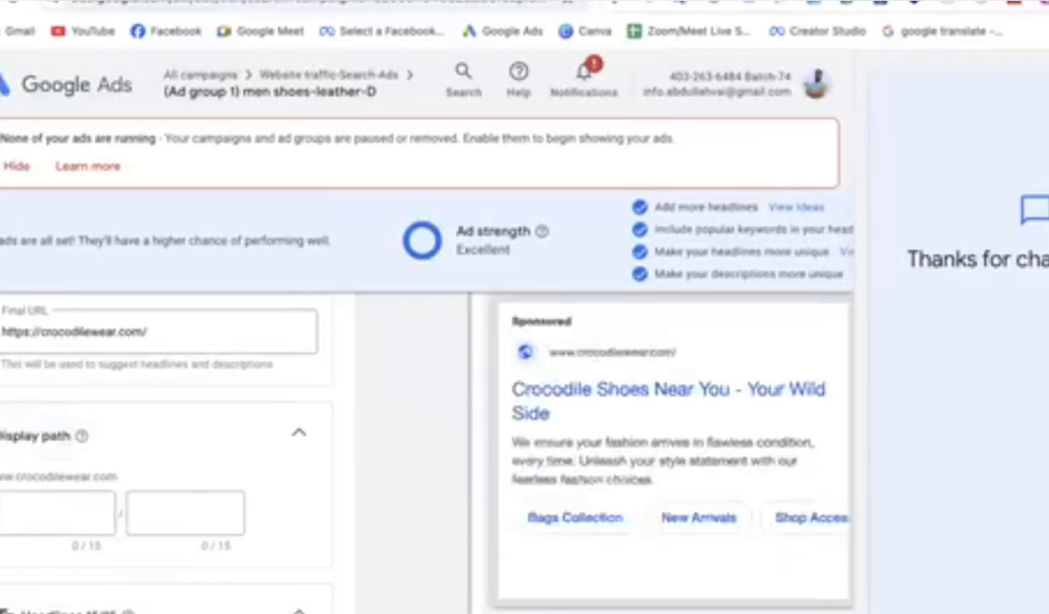
Step: Switch to the Google results for Real Leather Shoe Buy Online and examine the web addresses shown above the listing titles
key(ctrl+Tab)
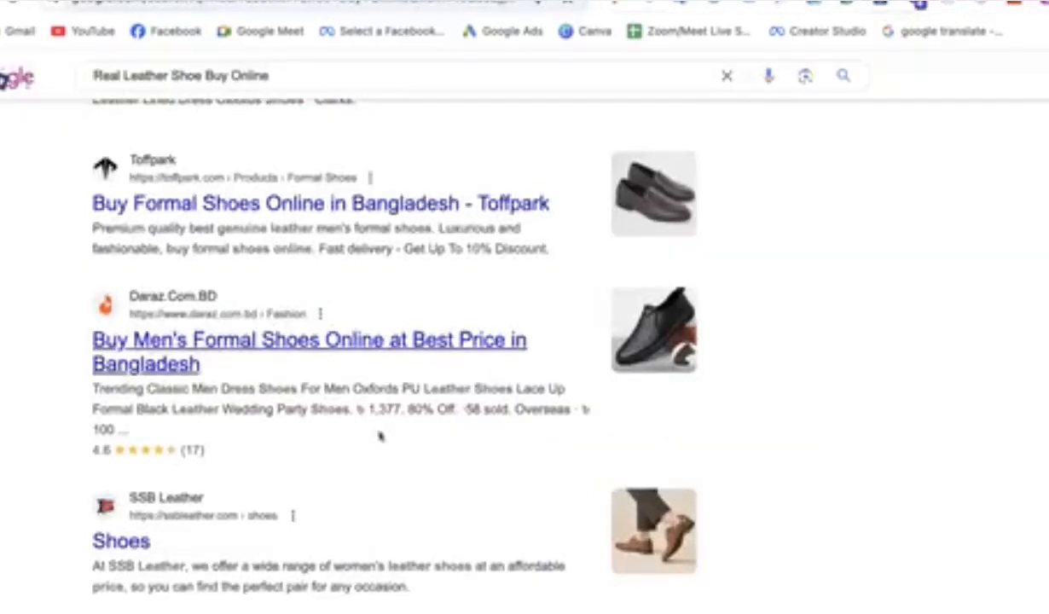
scroll(224, 305, up, 3)
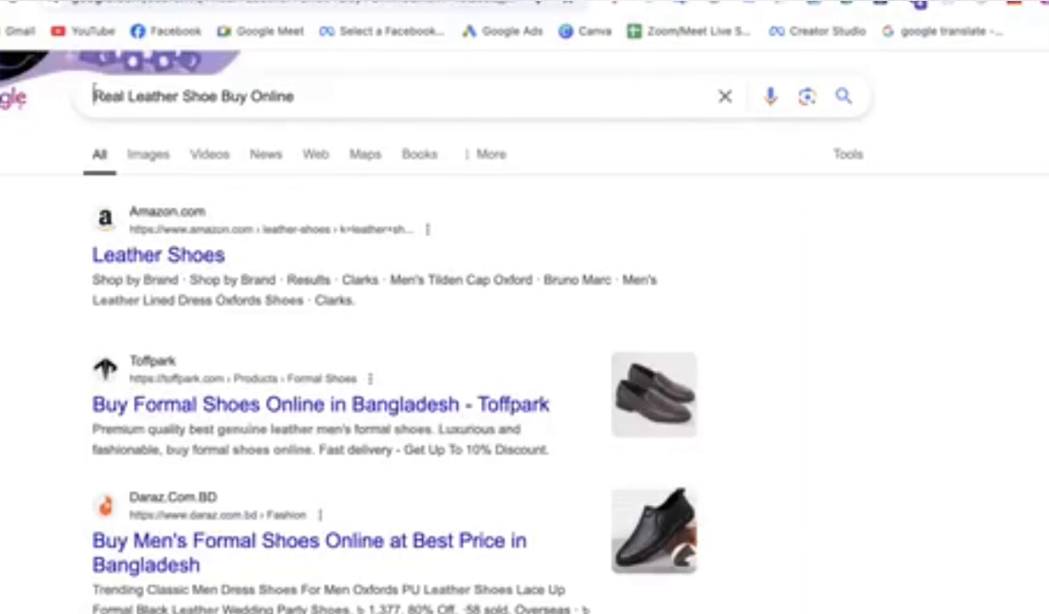
drag(95, 96, 327, 94)
click(2, 264)
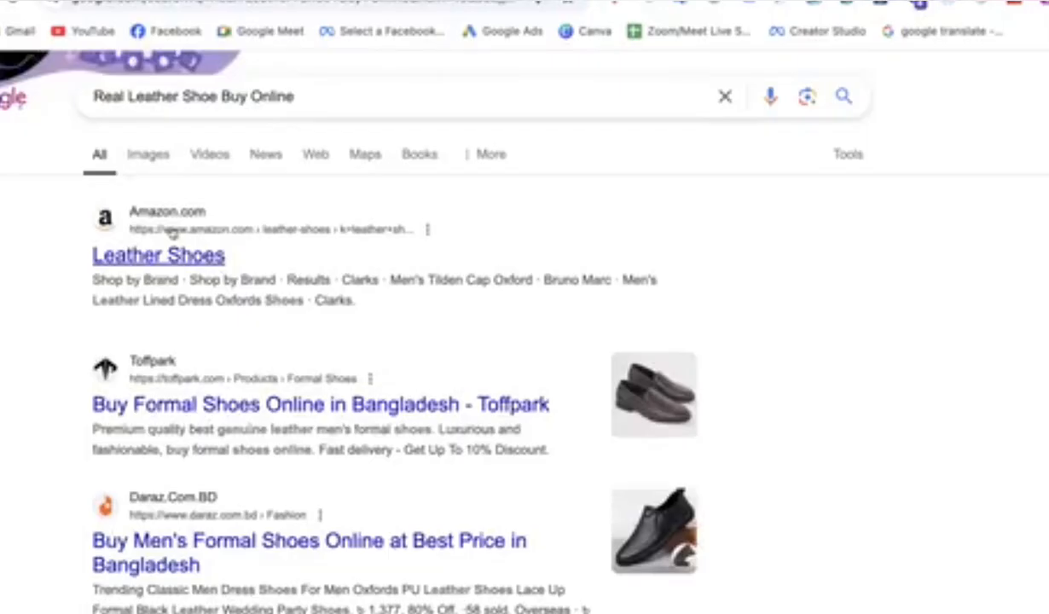
scroll(170, 232, down, 2)
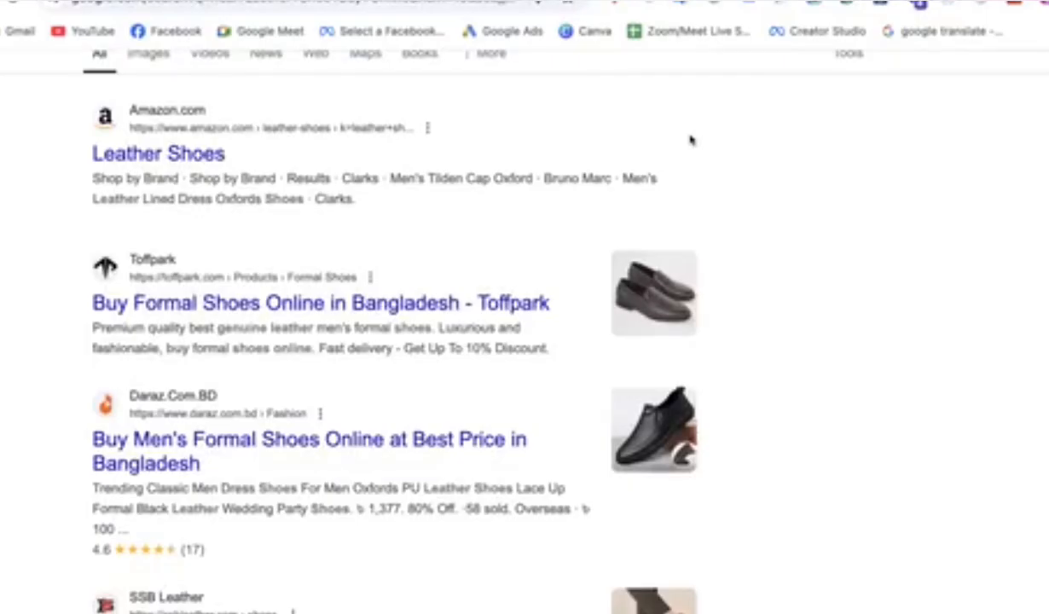
scroll(690, 139, down, 4)
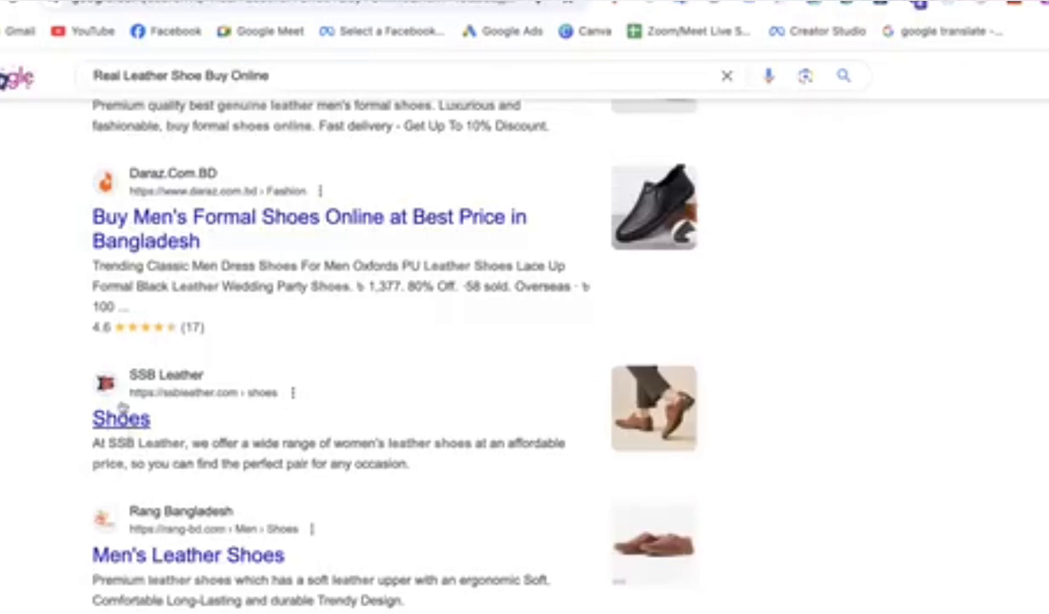
Step: Open SSB Leather's Shoes listing, look over the page, and go to the site's home page to inspect its web address
click(121, 418)
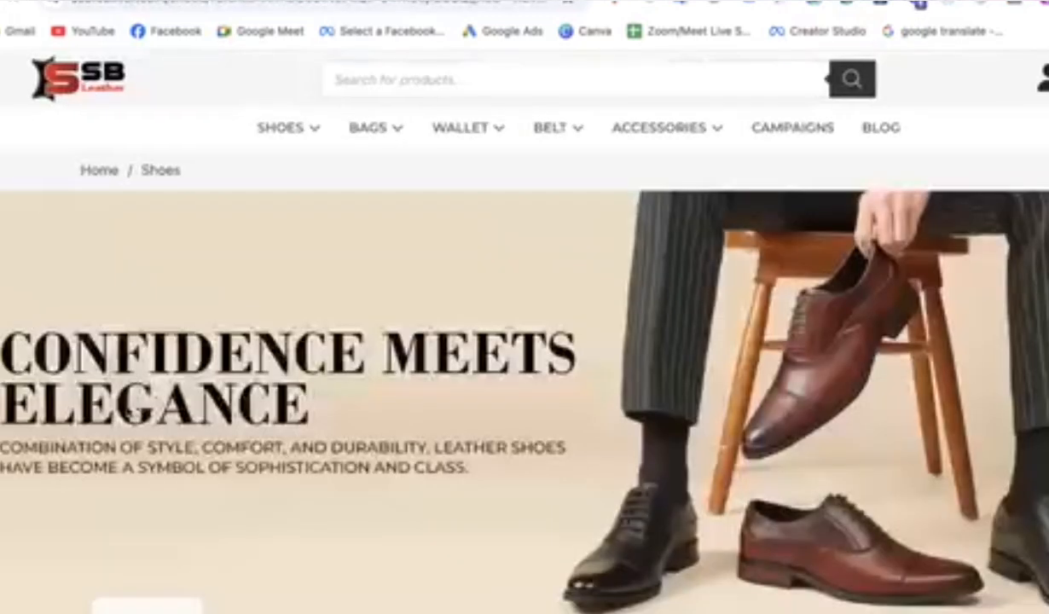
scroll(126, 411, down, 10)
scroll(128, 412, up, 10)
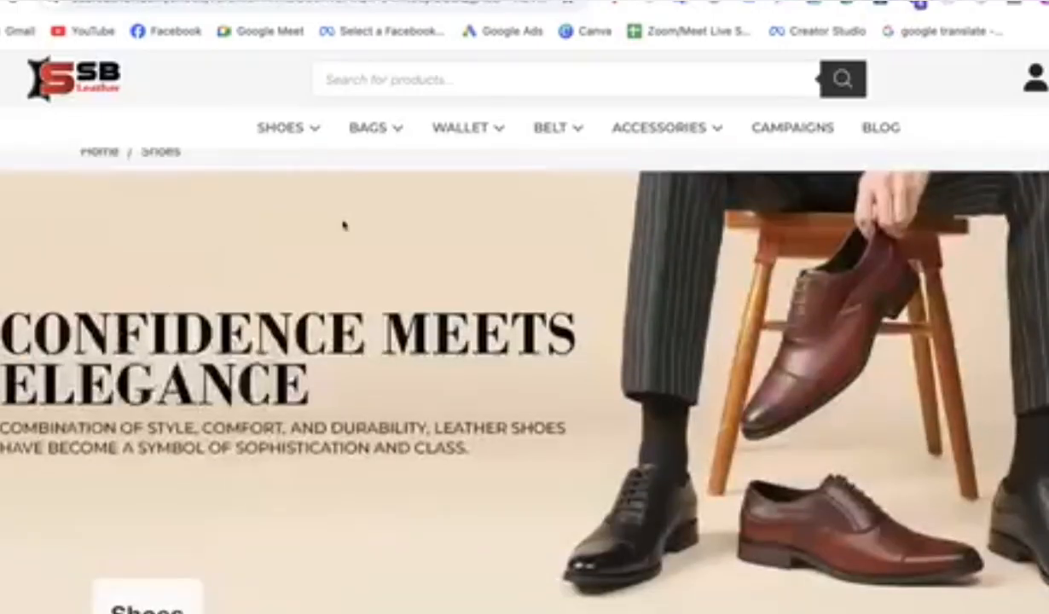
mouse_move(395, 138)
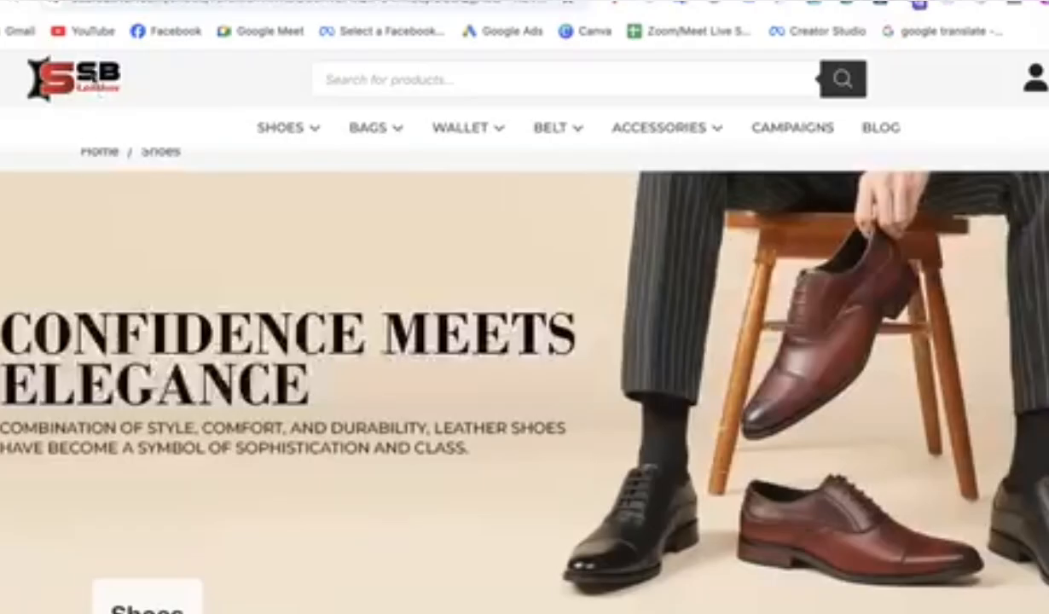
click(89, 80)
click(142, 4)
click(143, 3)
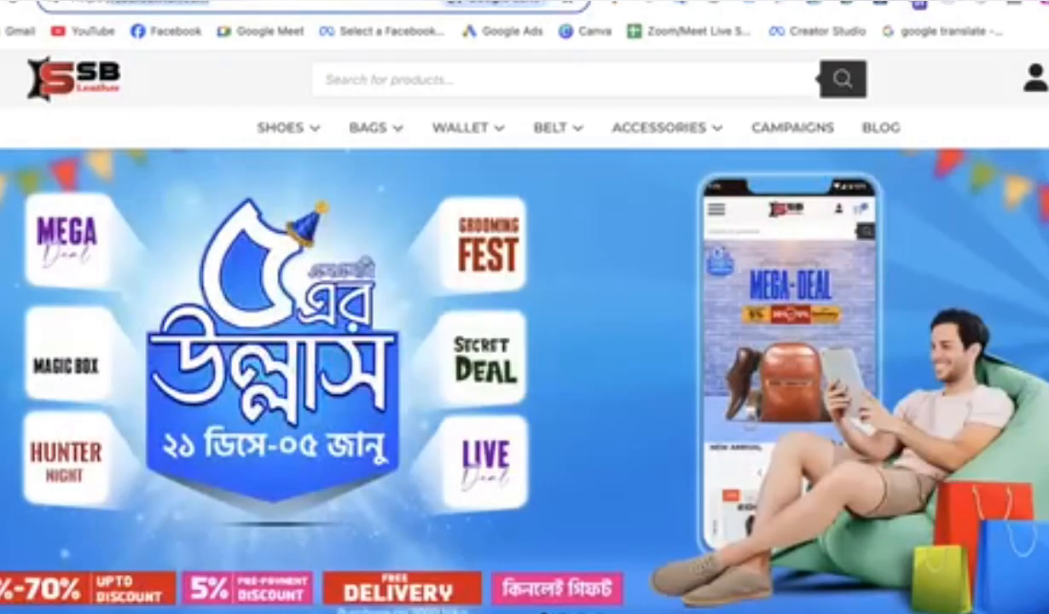
Step: Compare the SSB Leather home page with the ad in Google Ads, and return to the Google results to examine the listings' paths
click(464, 1)
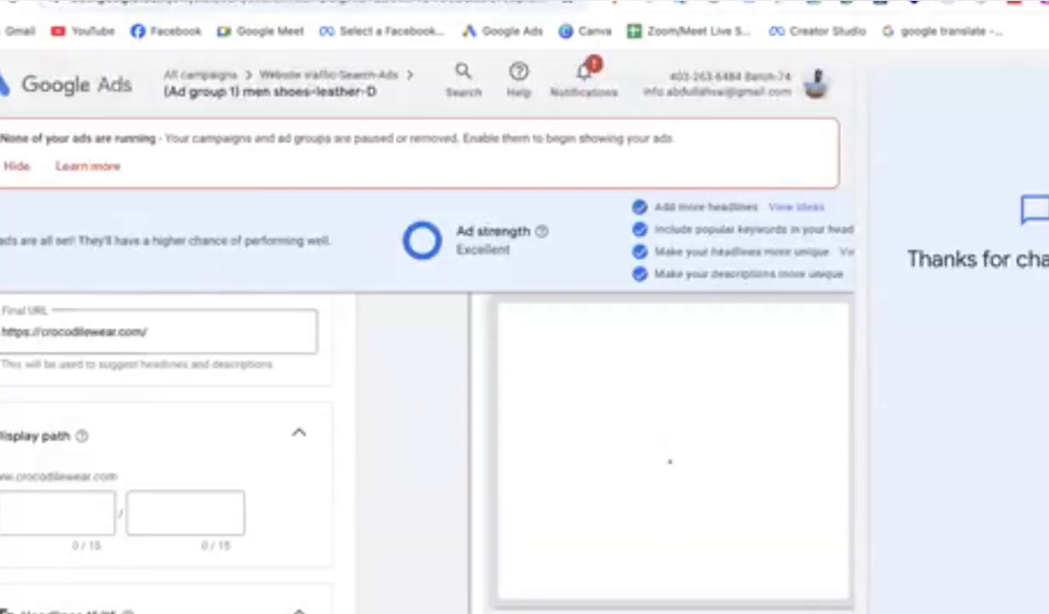
key(ctrl+Tab)
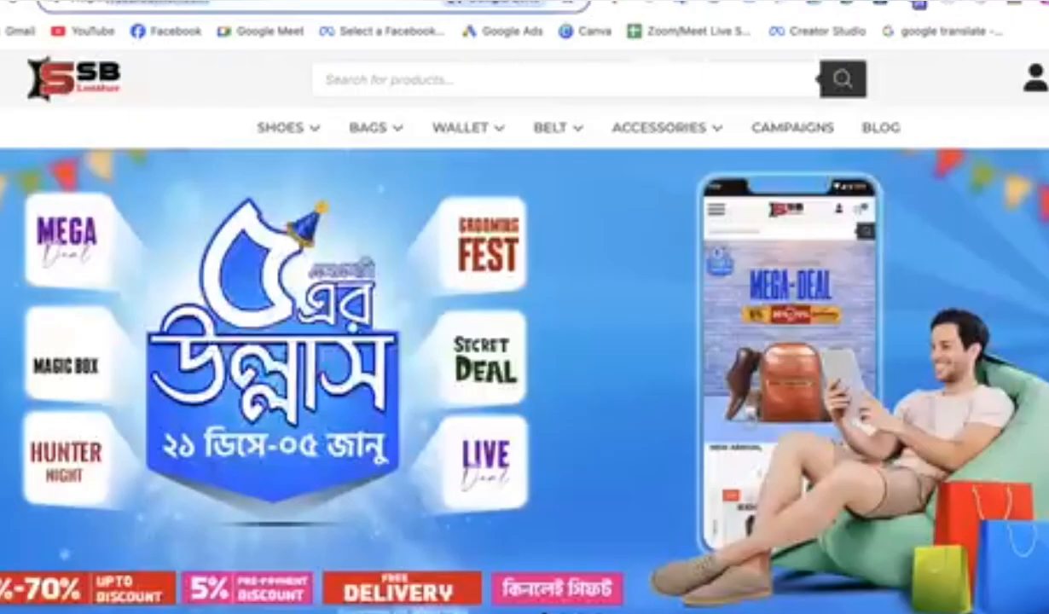
key(alt+Left)
key(alt+Left)
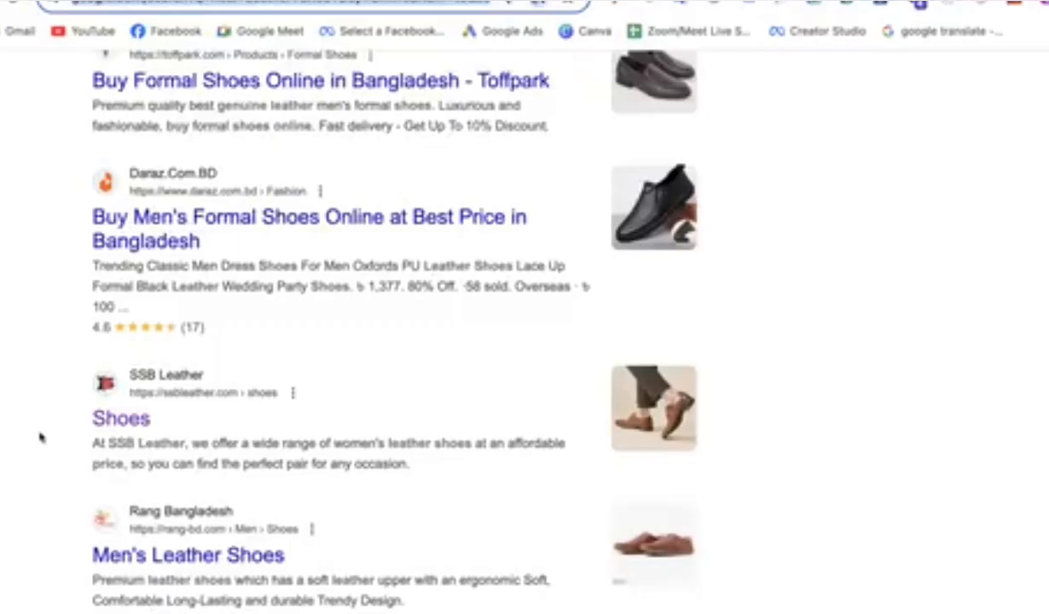
scroll(39, 437, down, 2)
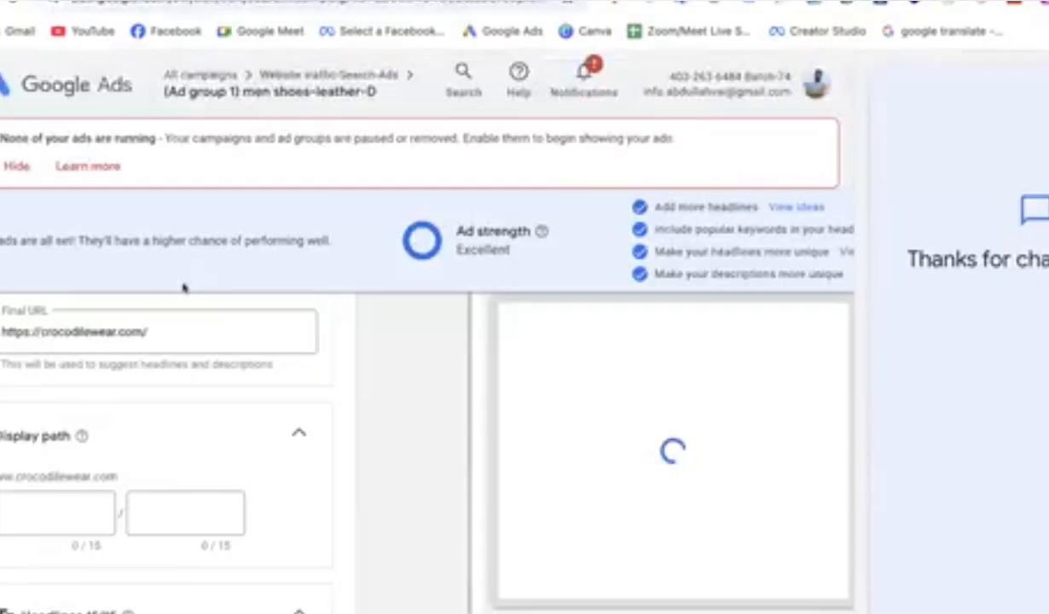
Step: Switch to Google Ads and highlight the ad's final URL to examine it
click(147, 331)
drag(147, 331, 3, 327)
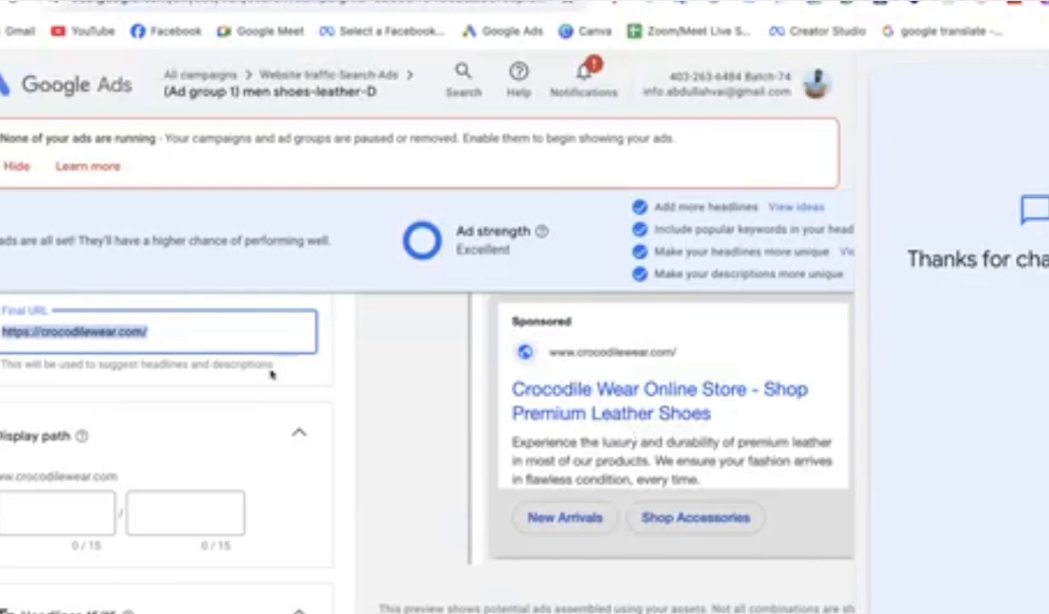
click(151, 327)
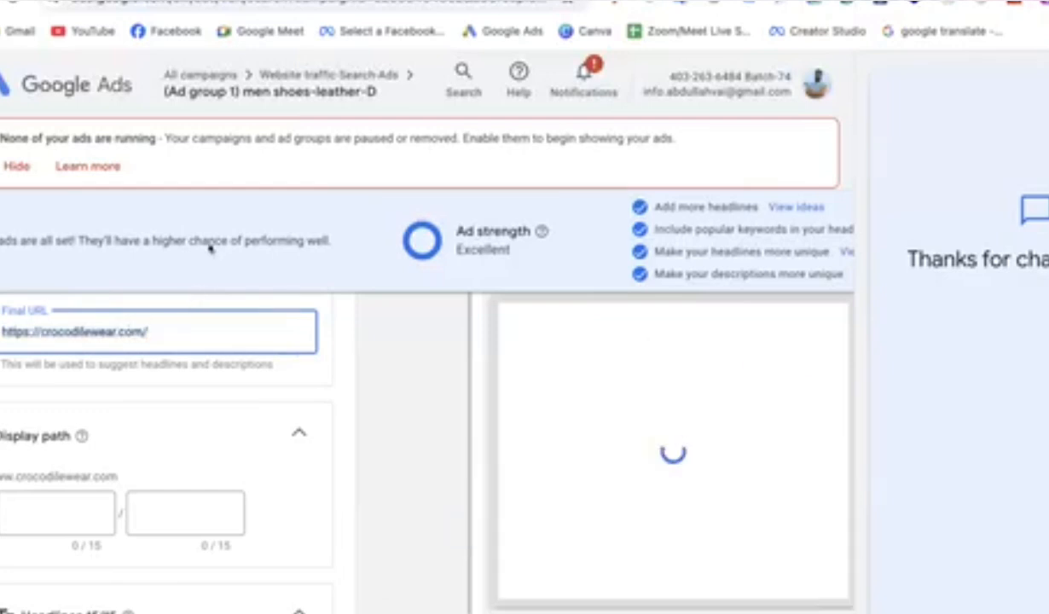
Step: Open Rang Bangladesh's Men's Leather Shoes listing from the Google results and go back to the results
key(ctrl+Tab)
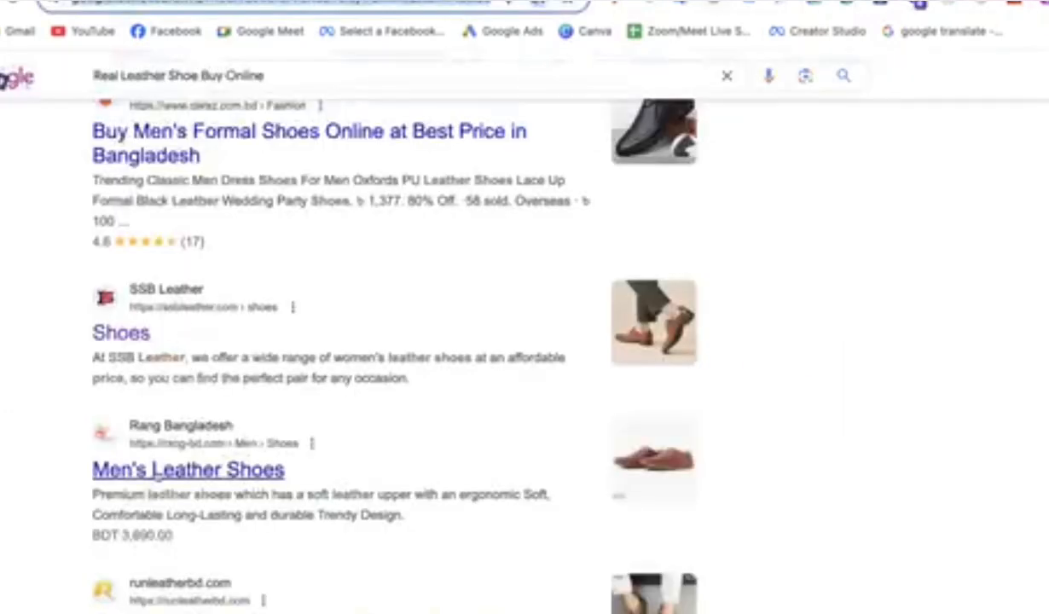
click(156, 464)
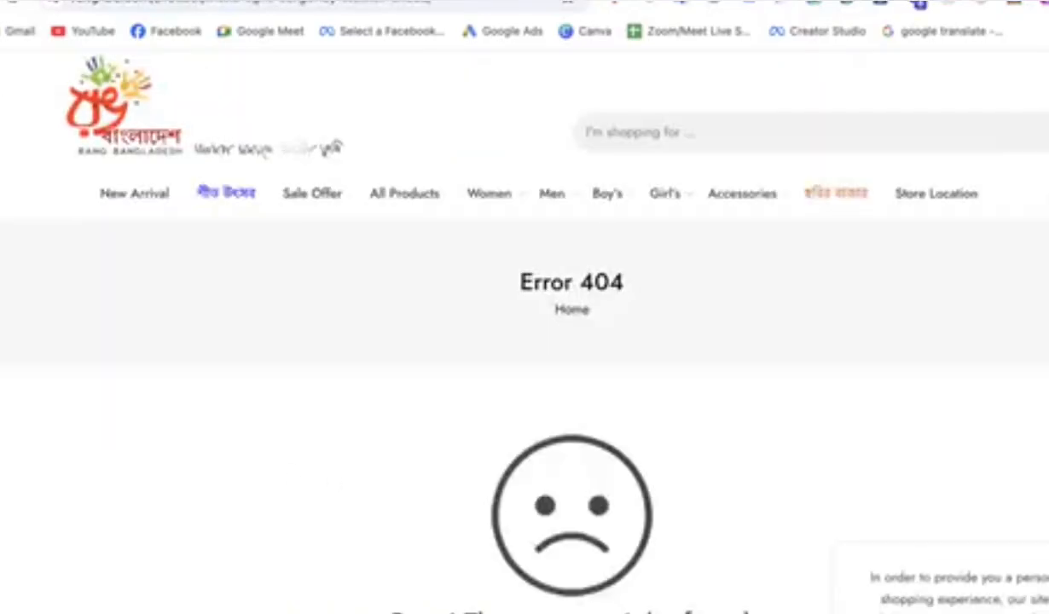
key(alt+Left)
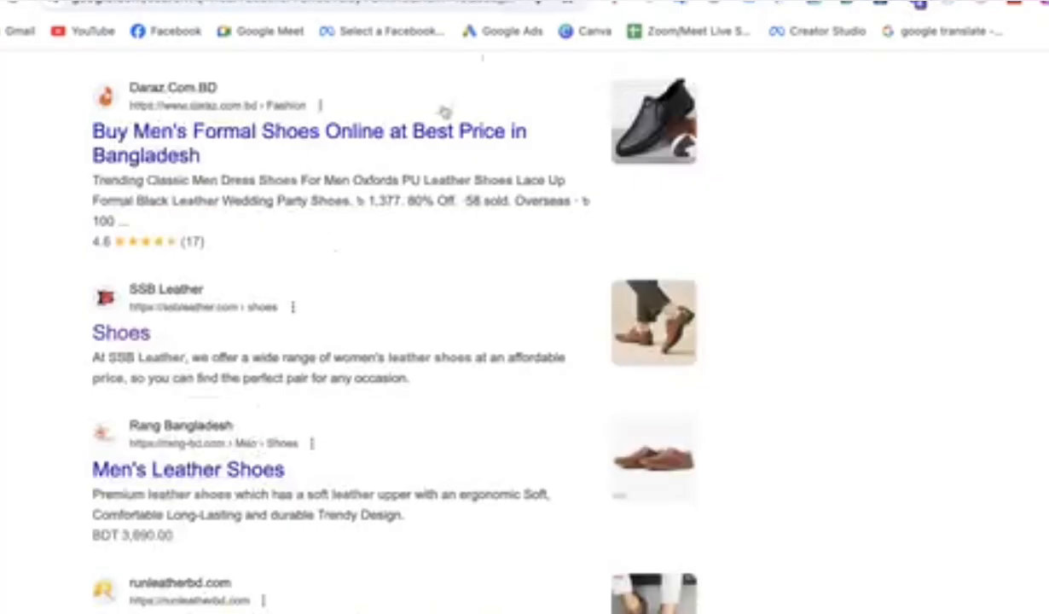
Step: Return to Google Ads and set the ad's two display path fields to men and shoes
click(461, 1)
click(47, 502)
text(men)
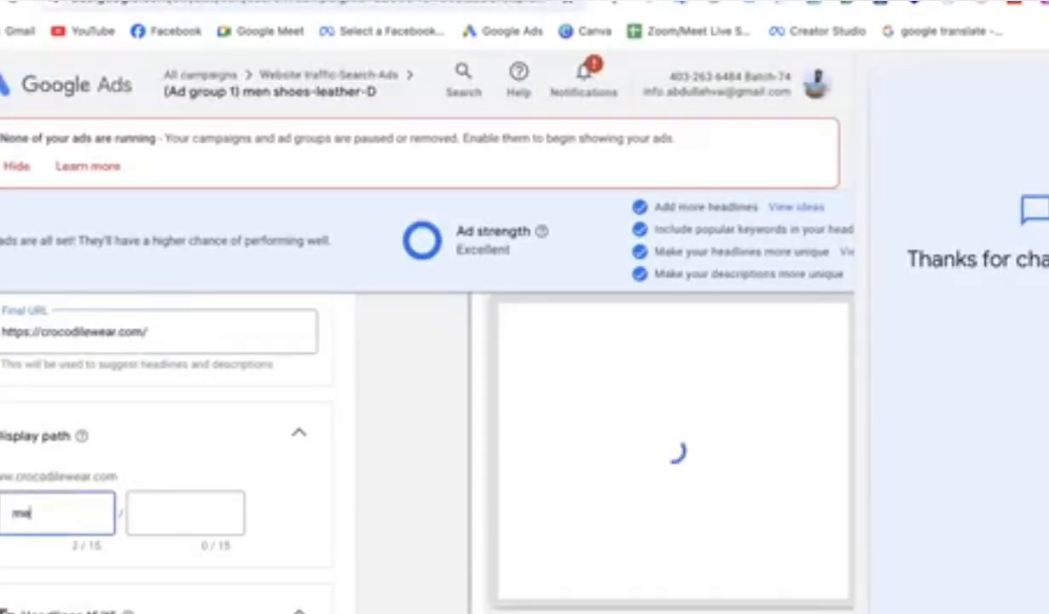
click(180, 505)
text(shoes)
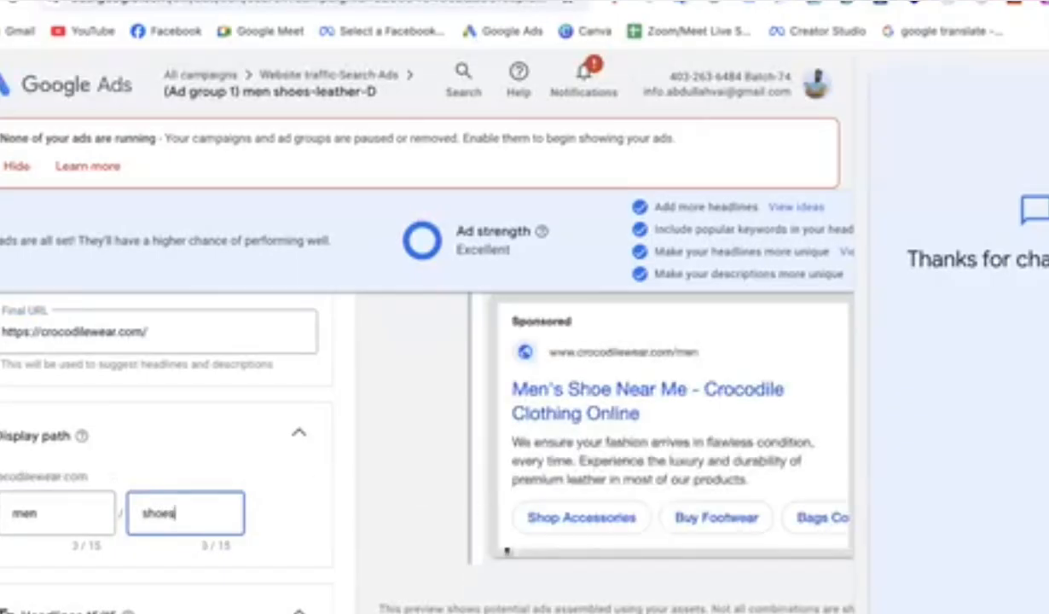
click(455, 534)
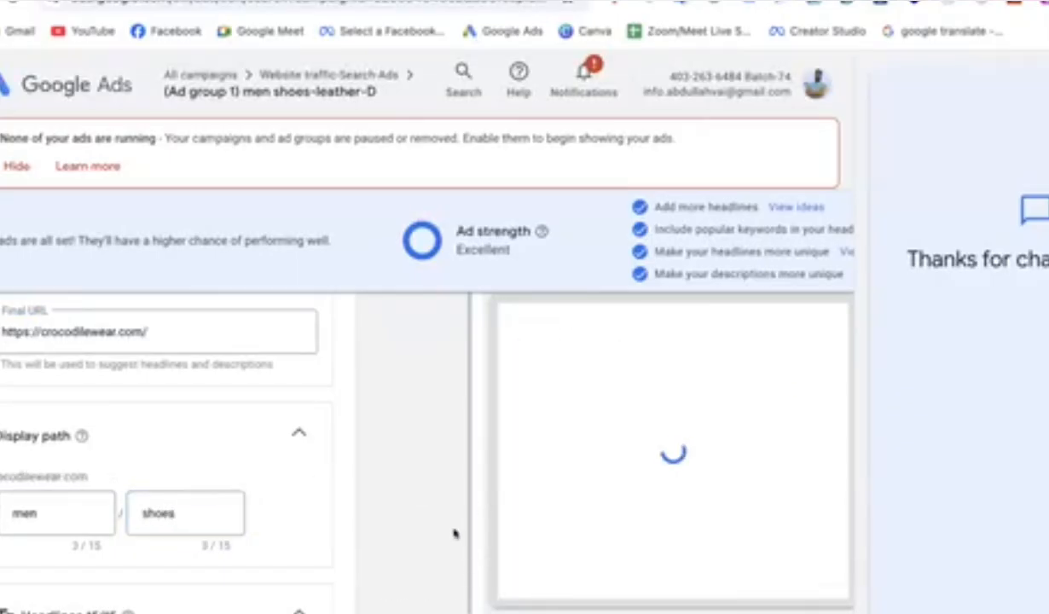
scroll(595, 472, up, 1)
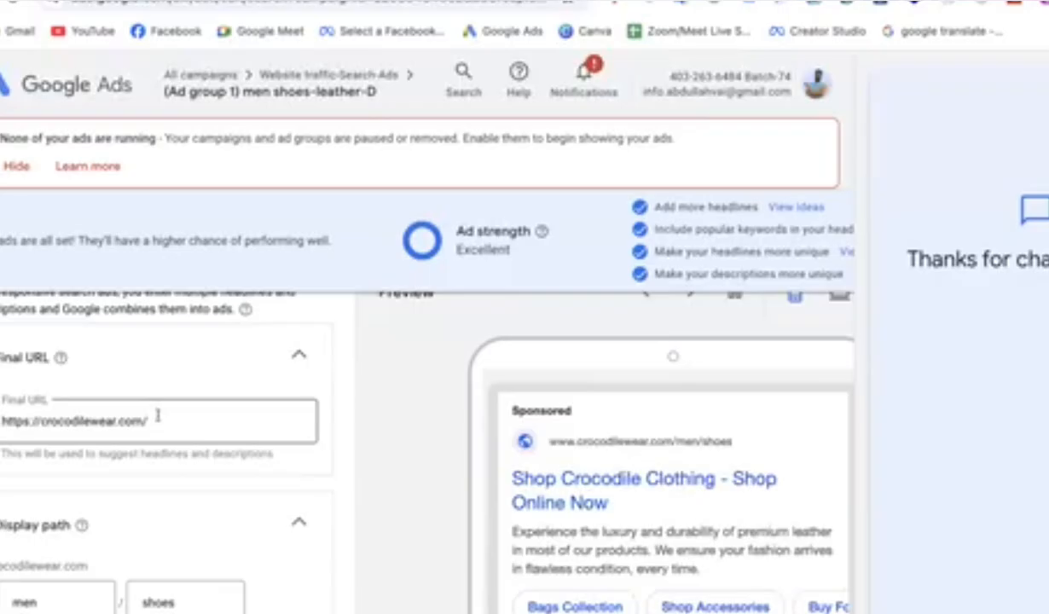
scroll(158, 417, down, 1)
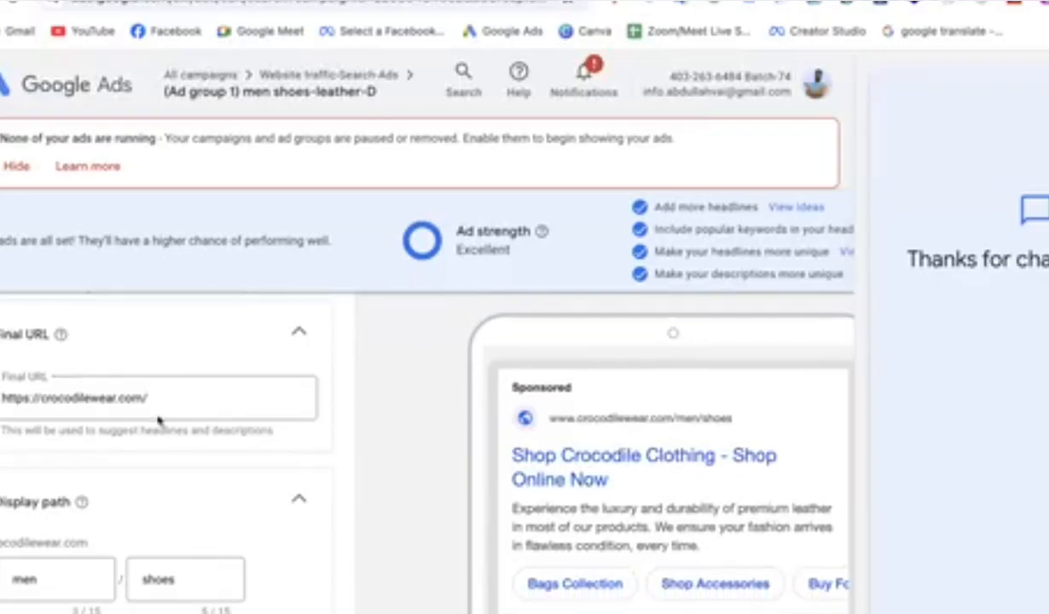
drag(145, 392, 11, 387)
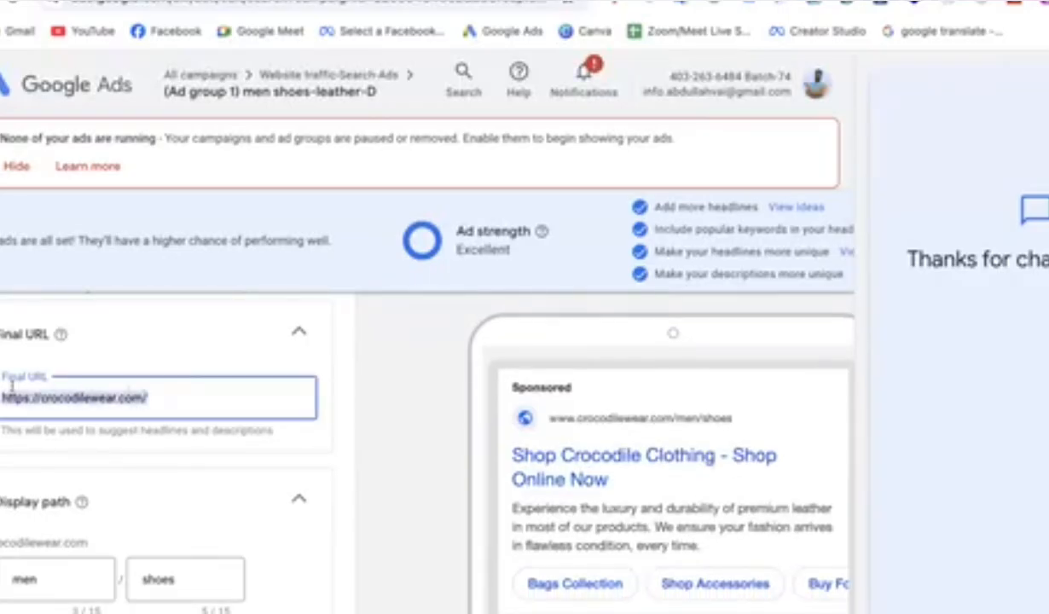
click(151, 390)
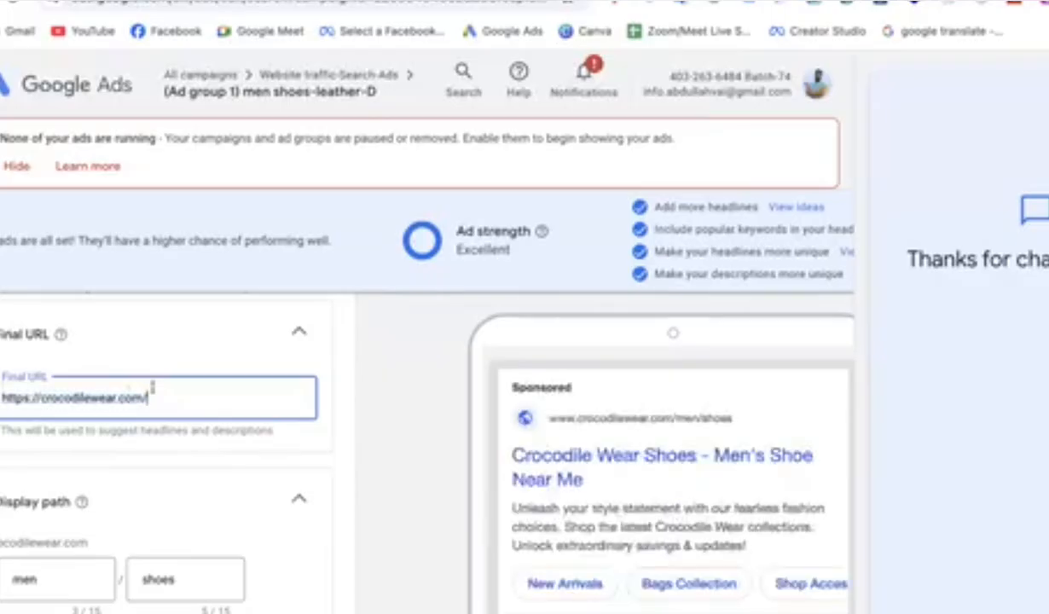
text(men-shoe)
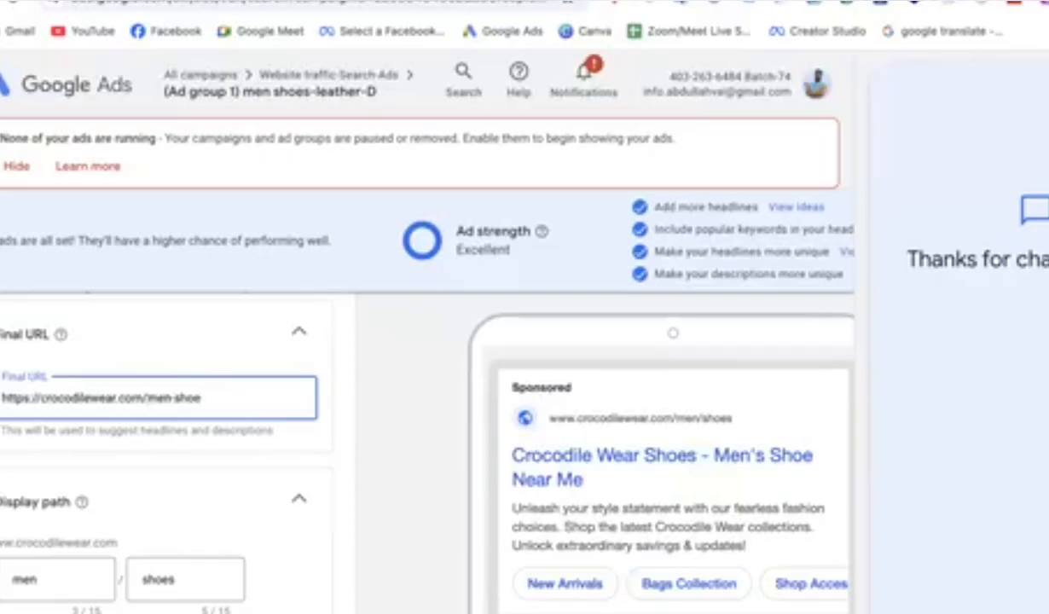
click(362, 462)
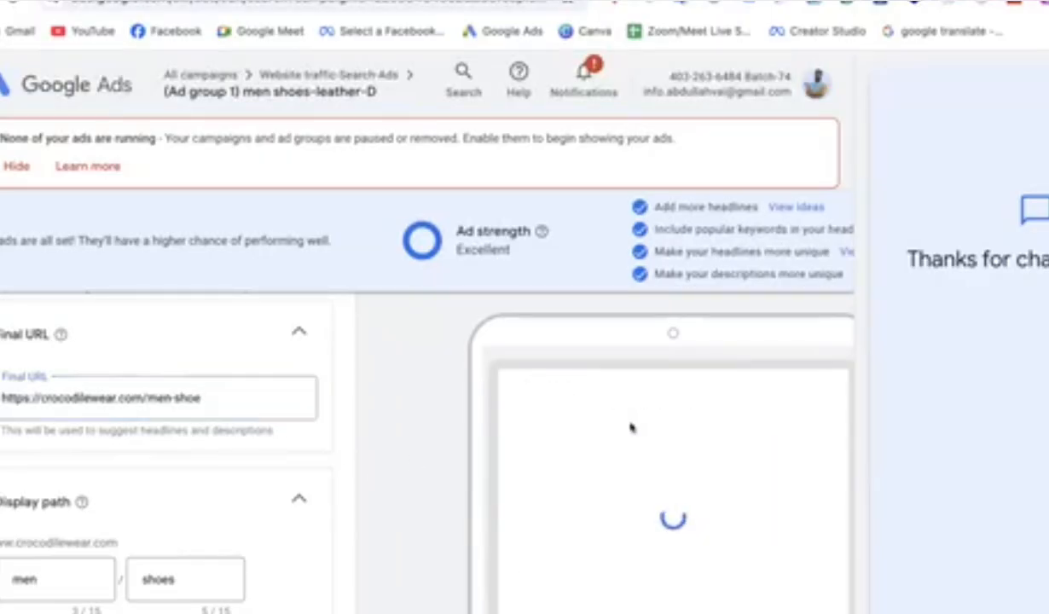
Step: Examine the men and shoes display path fields against the final URL and the ad preview
click(39, 565)
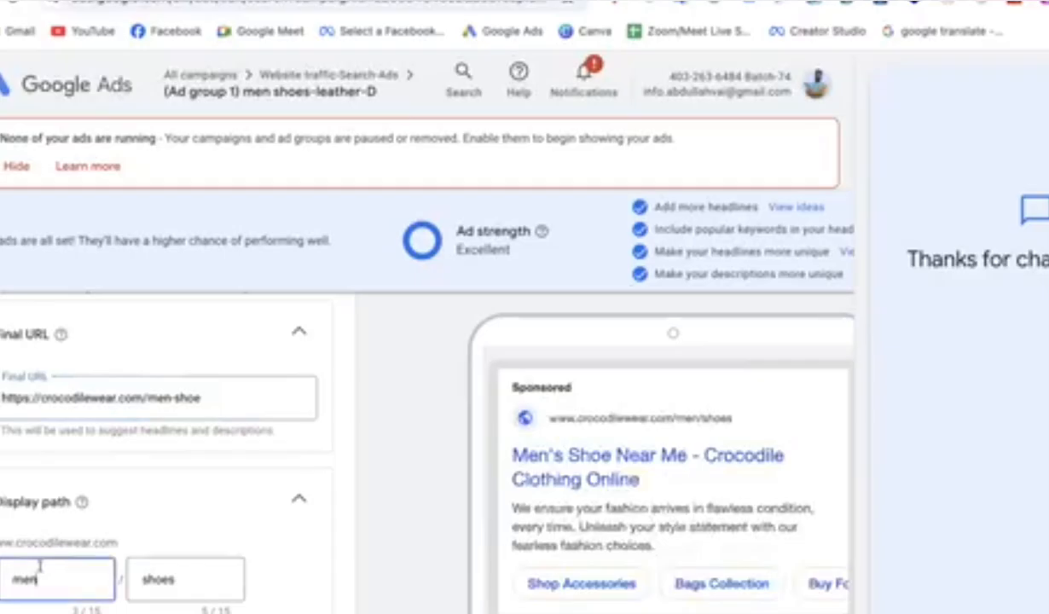
click(186, 577)
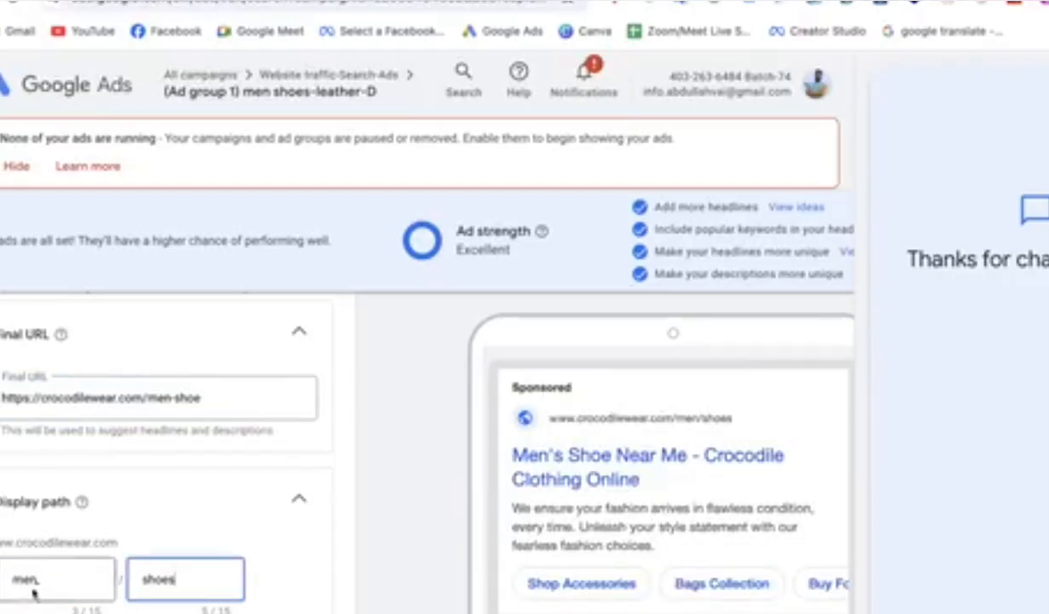
drag(37, 579, 10, 579)
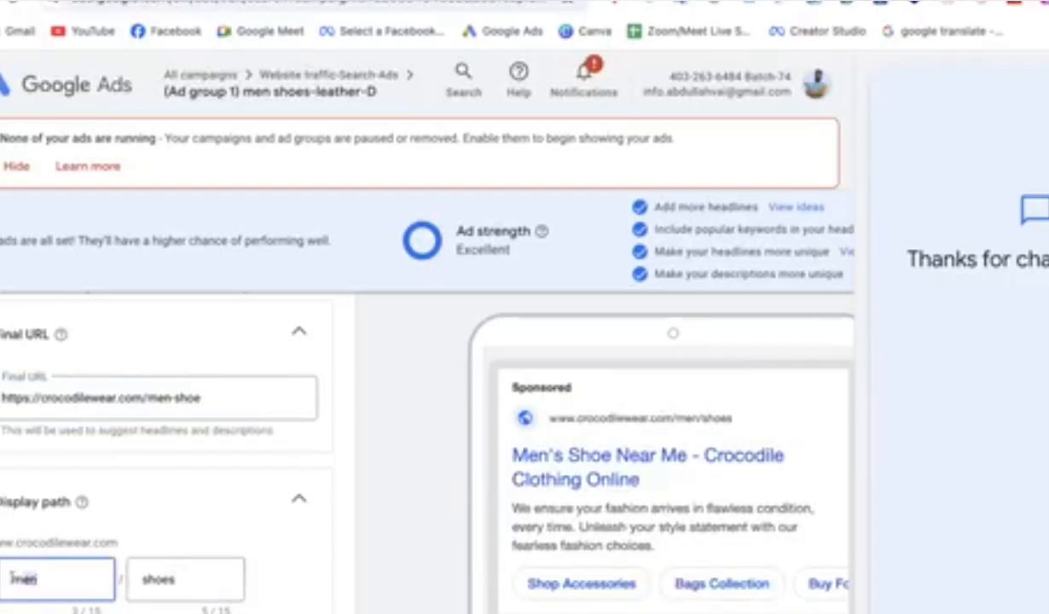
click(155, 573)
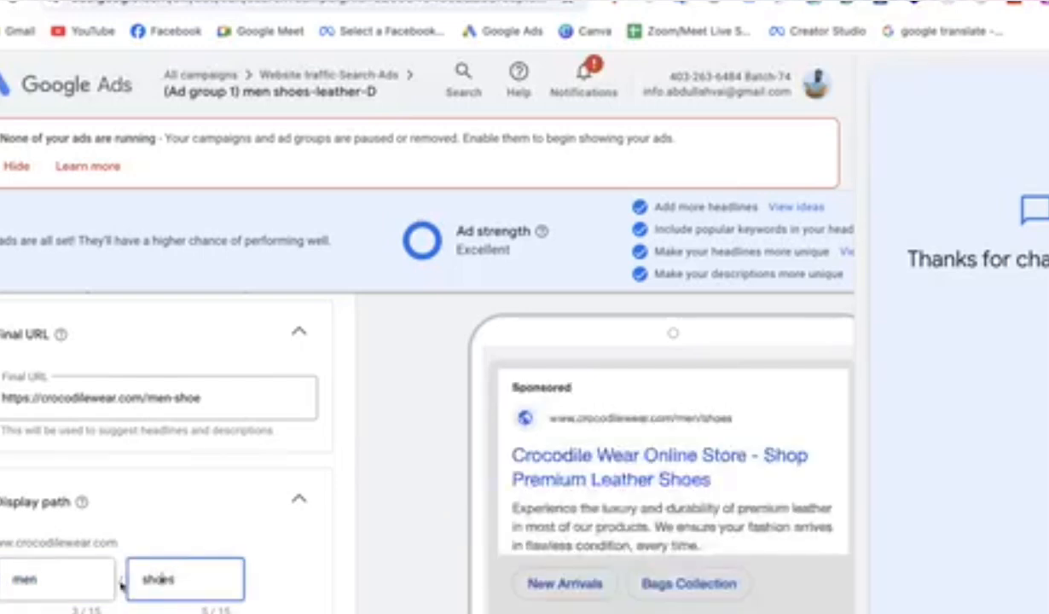
Step: Remove men-shoe from the end of the ad's final URL
click(192, 388)
drag(202, 390, 147, 390)
key(BackSpace)
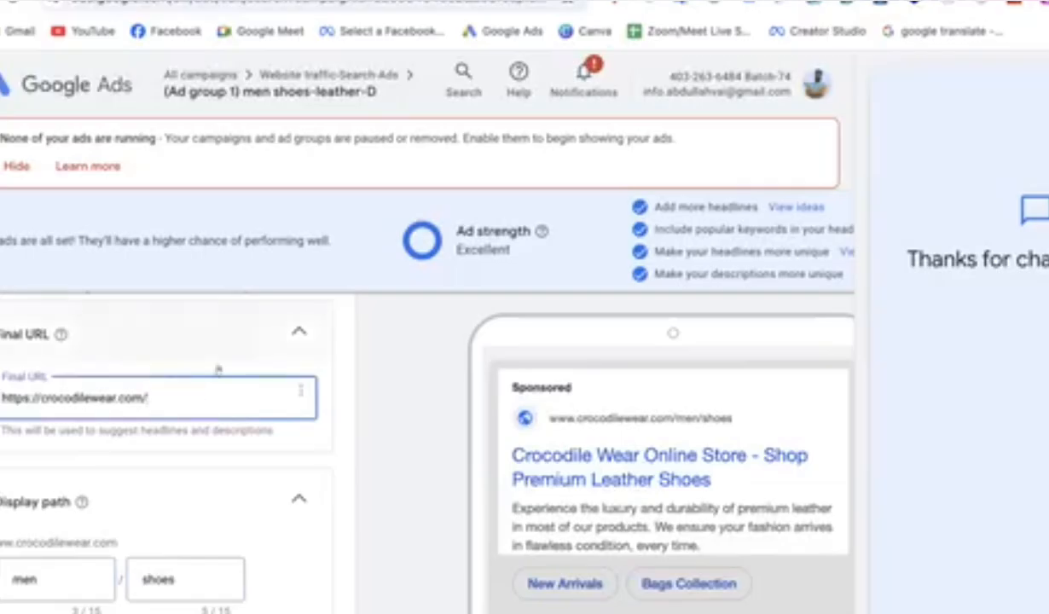
click(138, 428)
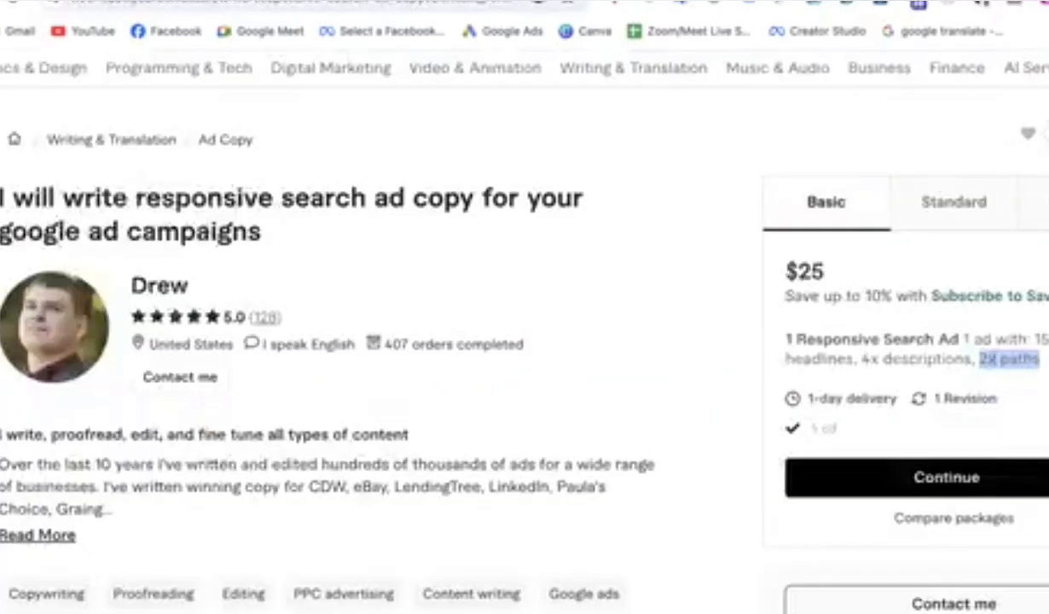
Step: On the Fiverr ad copy gig, clear the highlighted paths text and show the Standard package's details
click(949, 362)
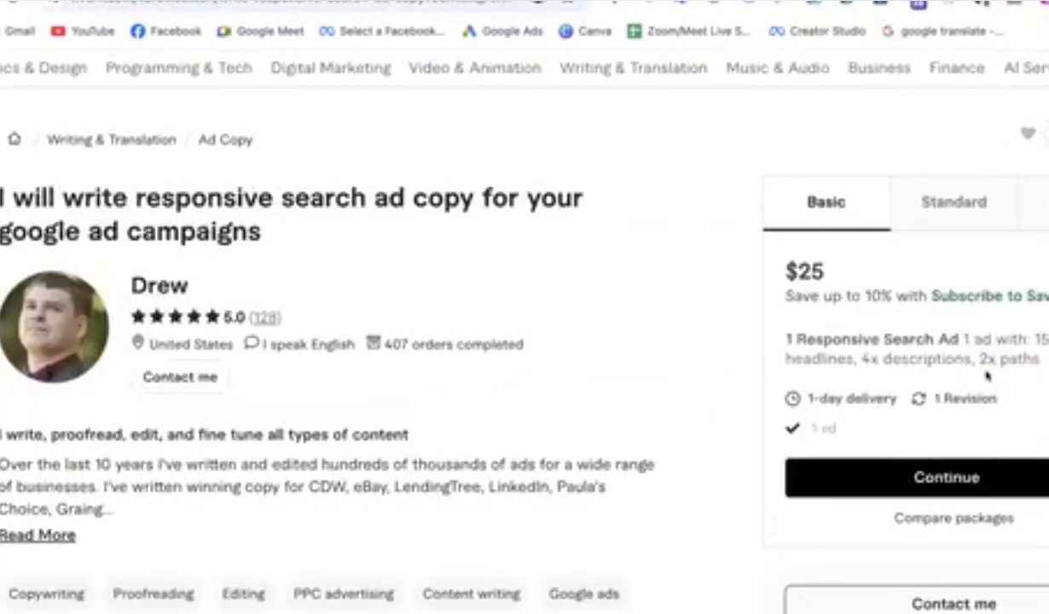
click(951, 229)
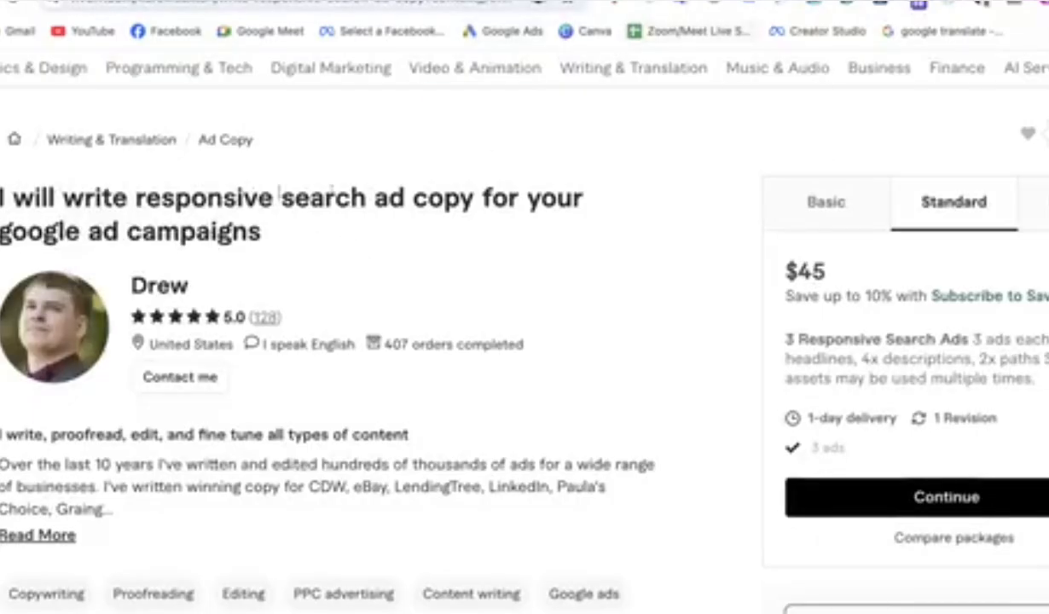
Step: Highlight "responsive search ad" in the Fiverr gig's title, then return to the display path section of the ad in Google Ads
drag(135, 191, 380, 159)
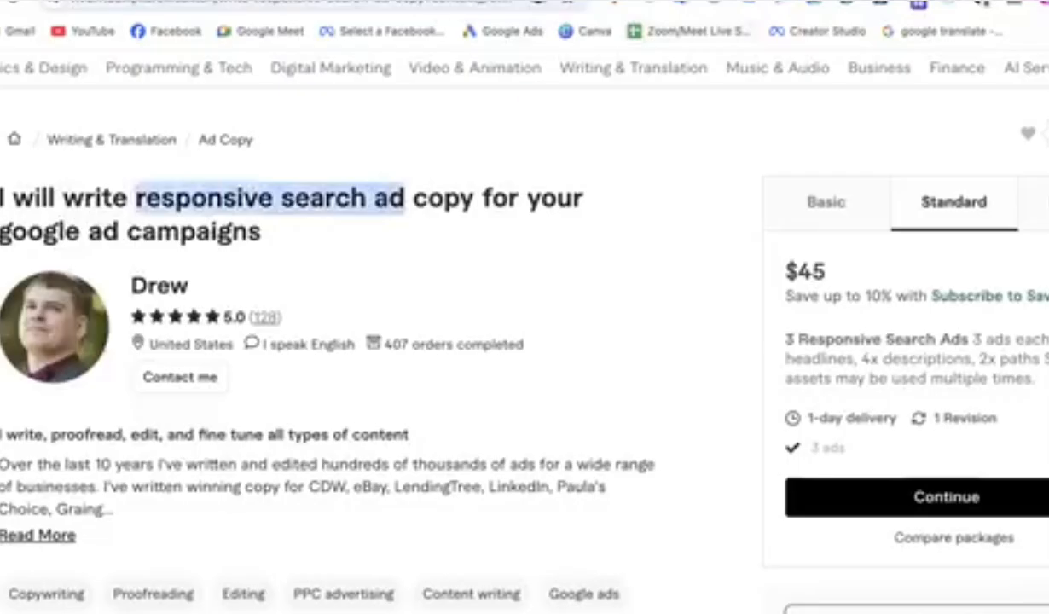
click(375, 2)
scroll(204, 477, down, 2)
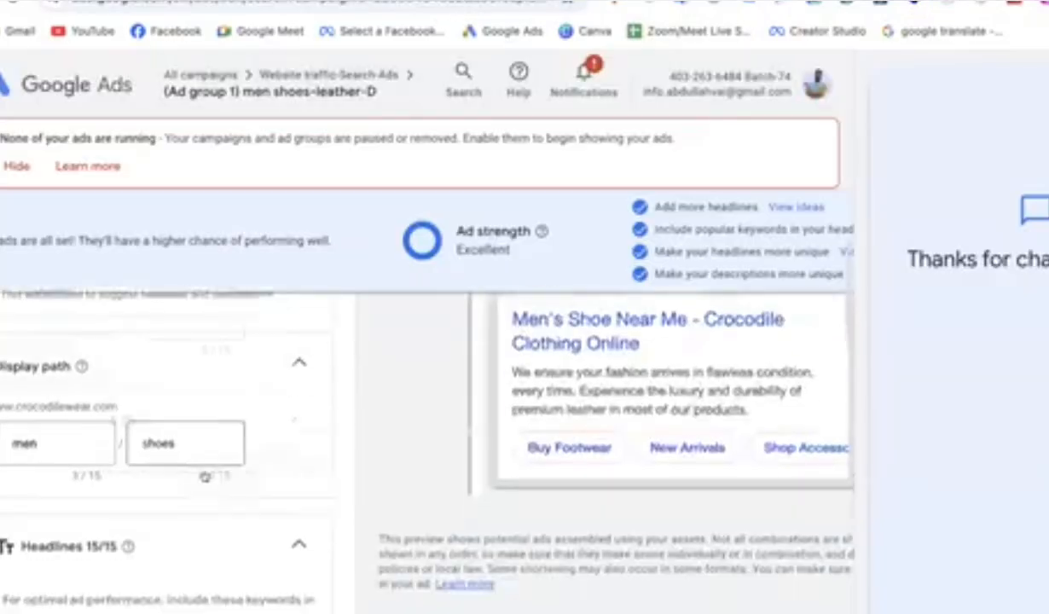
scroll(204, 476, down, 15)
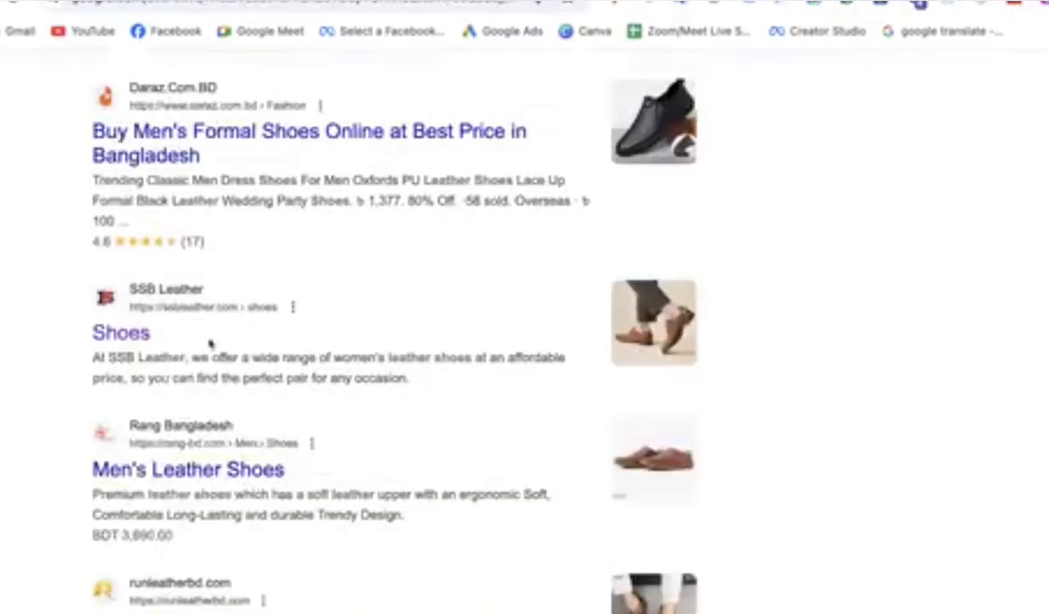
Step: In the Google results for Real Leather Shoe Buy Online, examine the description text of the Daraz men's formal shoes listing
scroll(201, 336, up, 5)
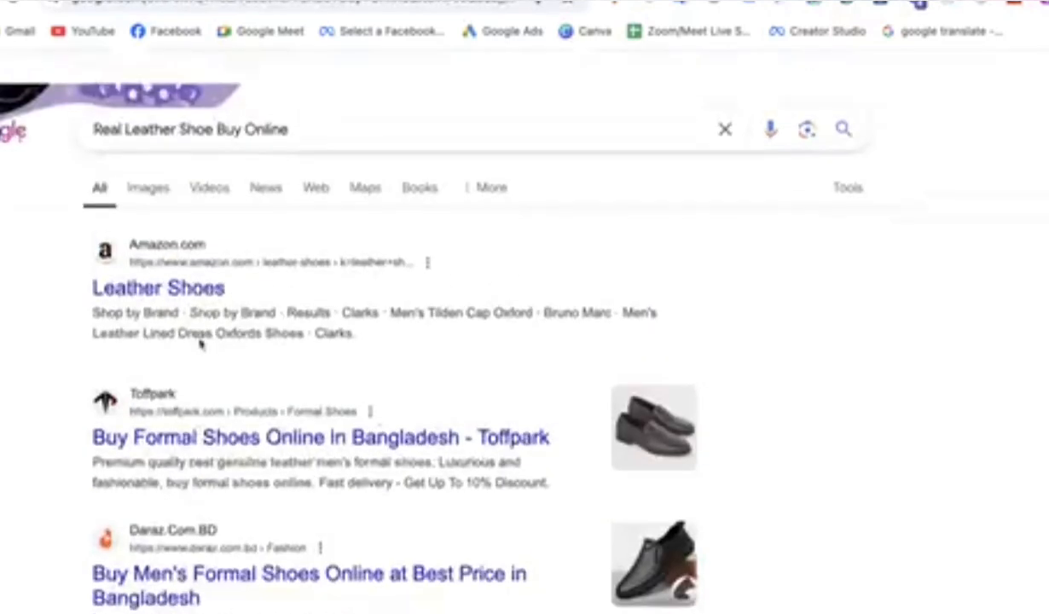
scroll(53, 319, down, 3)
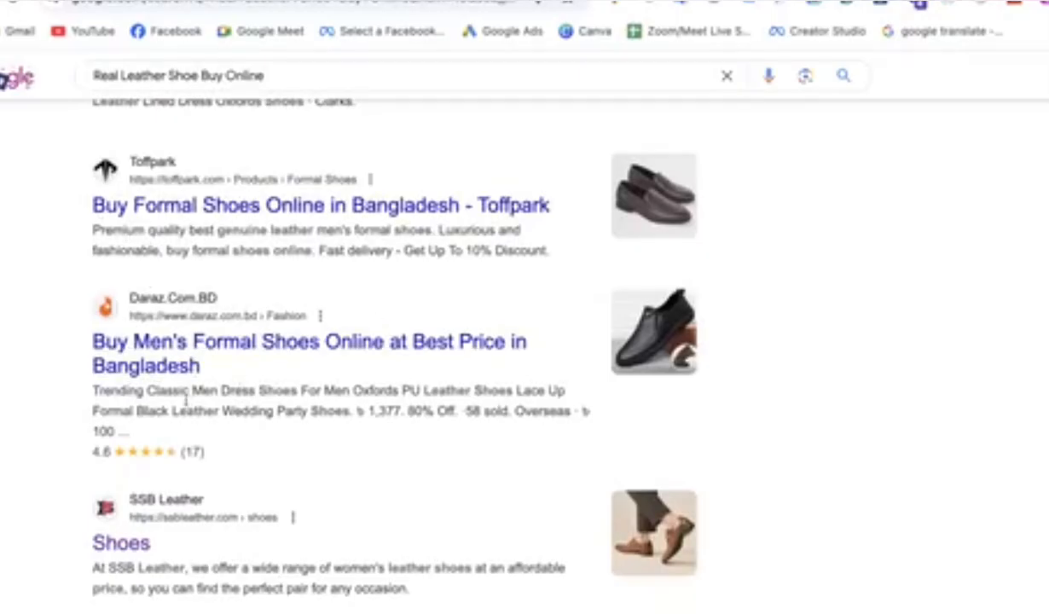
drag(92, 386, 350, 412)
click(292, 401)
scroll(301, 253, up, 3)
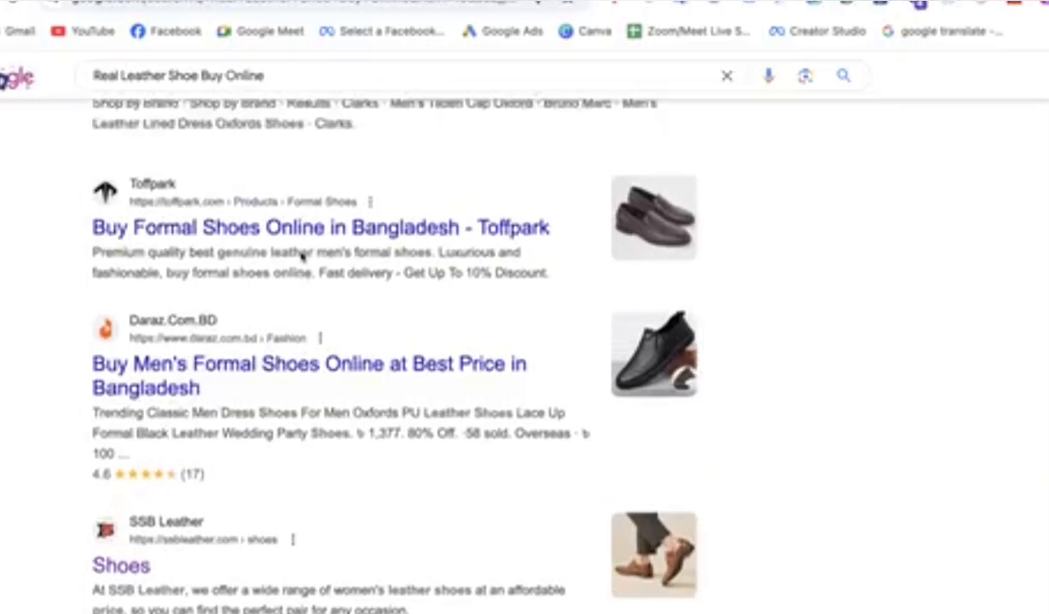
Step: Compare the word "Shoe" in the Google search query with the wording of the Toffpark listing's description
drag(181, 93, 212, 97)
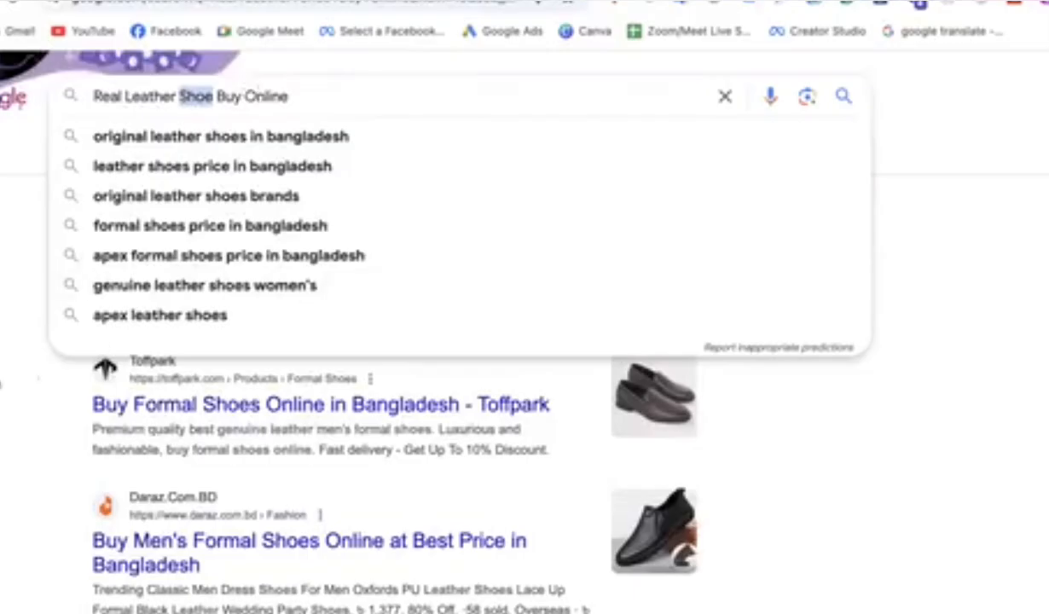
click(35, 414)
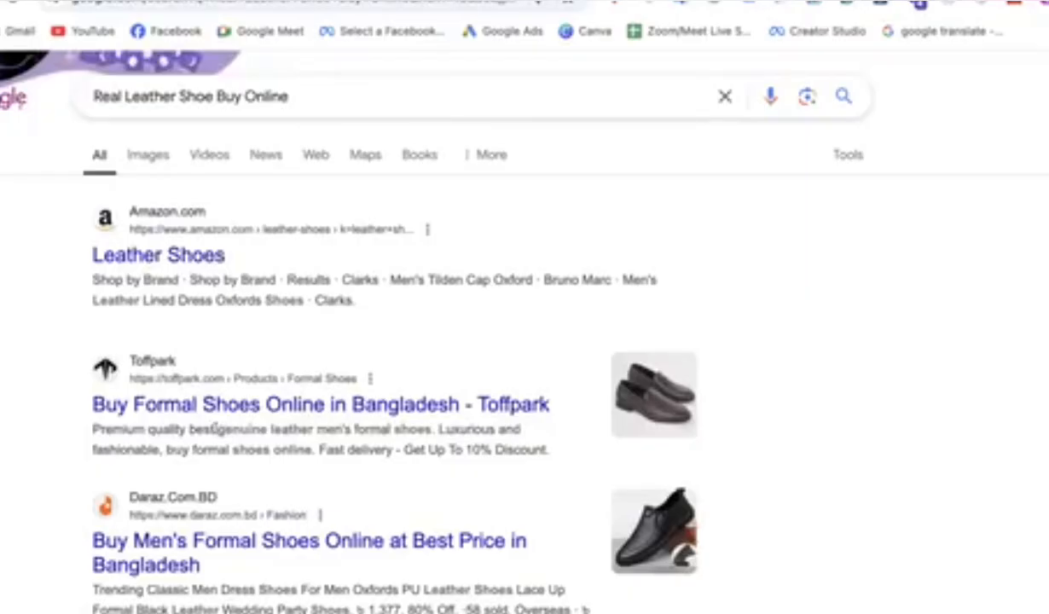
double_click(220, 429)
click(37, 362)
scroll(38, 361, down, 1)
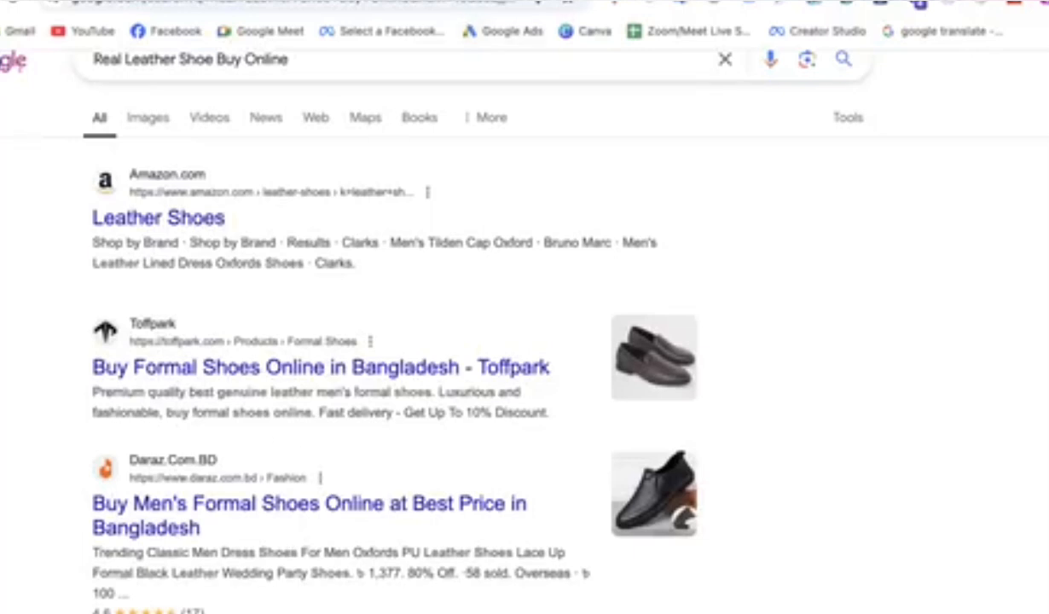
Step: Back in Google Ads, examine the suggested headline keywords, such as men shoes, and the first headline entries
key(ctrl+Tab)
scroll(197, 417, up, 10)
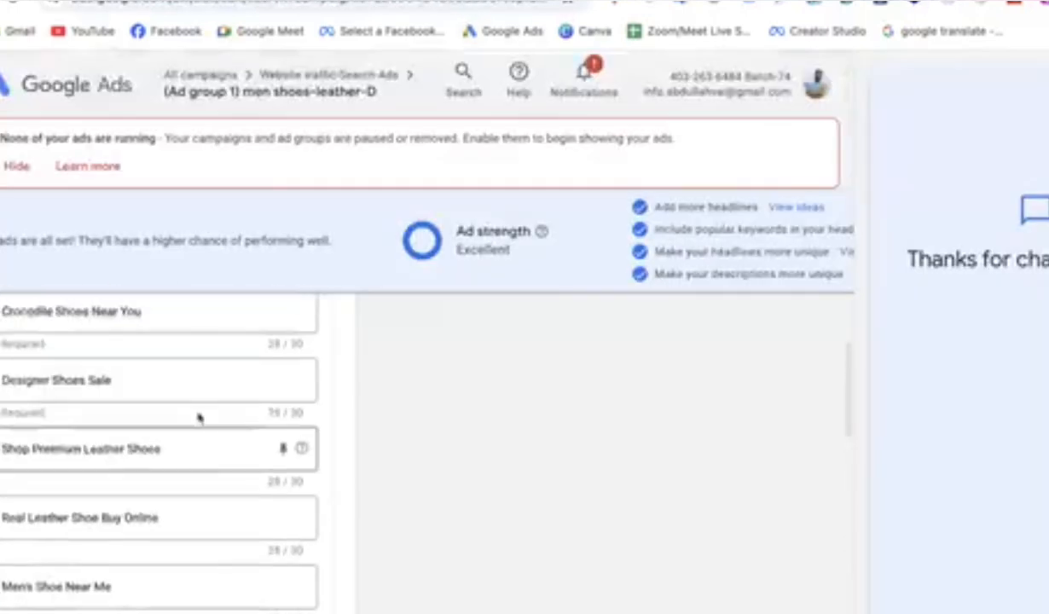
scroll(197, 417, up, 5)
scroll(31, 555, down, 2)
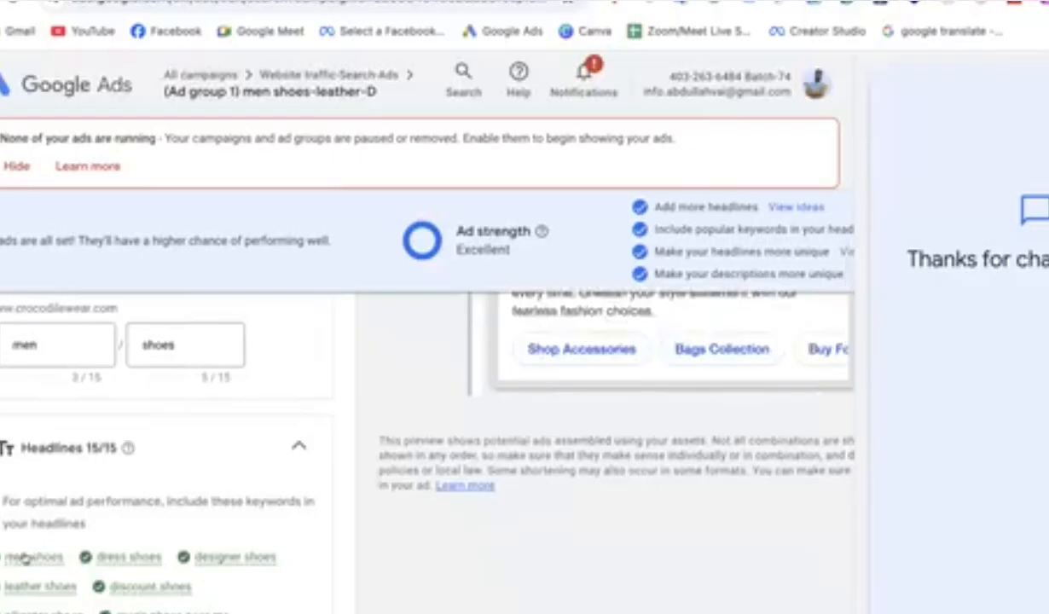
mouse_move(26, 558)
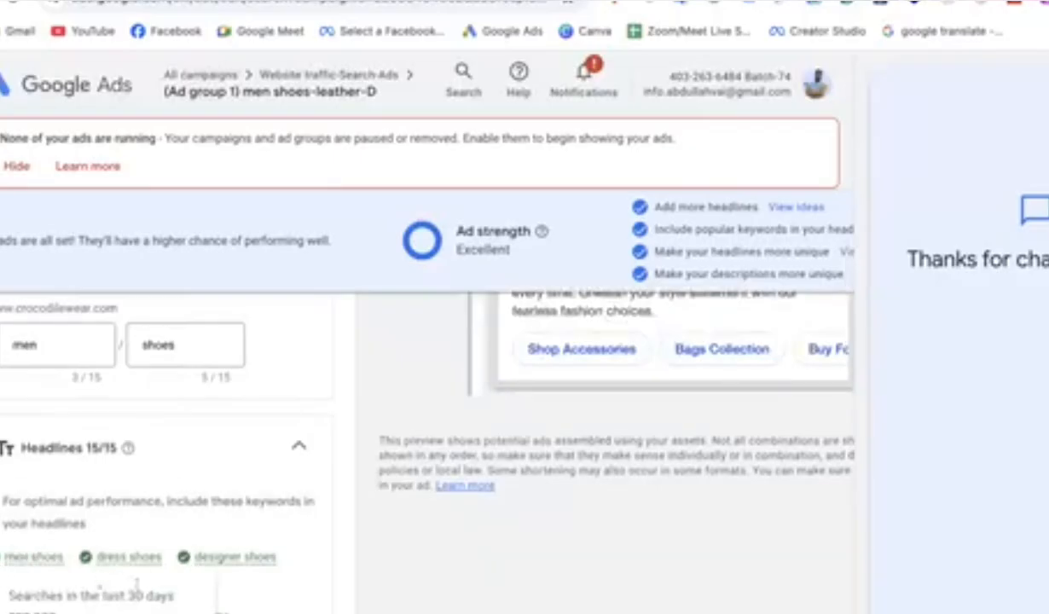
scroll(358, 538, down, 3)
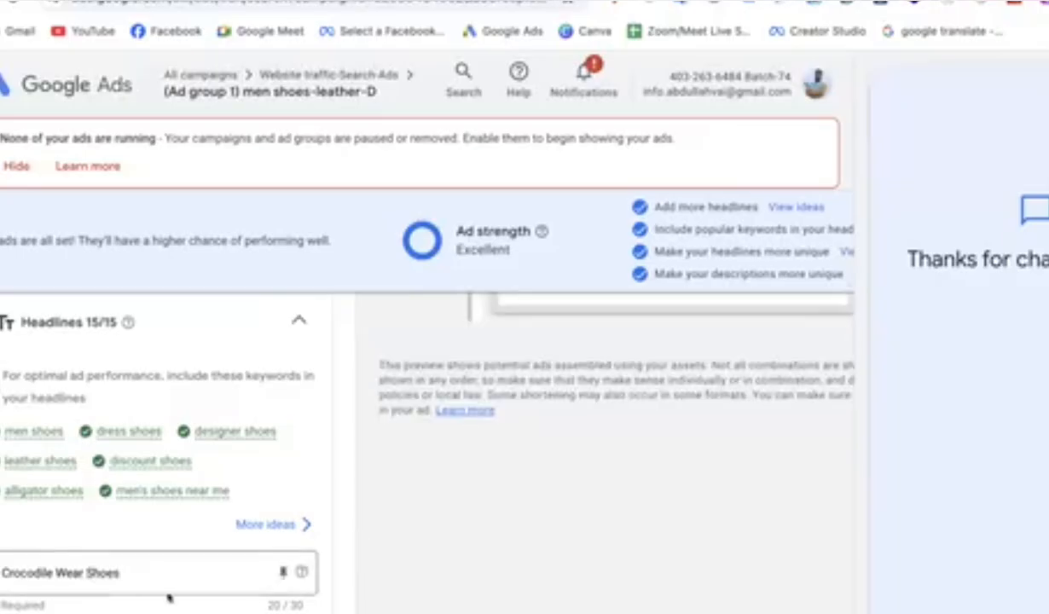
scroll(328, 476, down, 3)
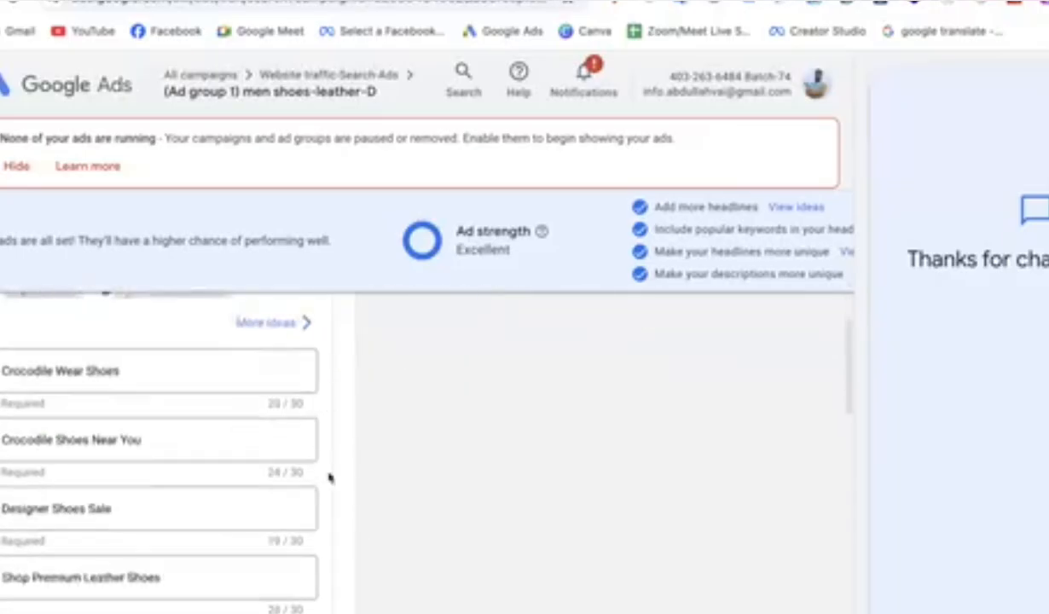
scroll(95, 478, up, 1)
scroll(95, 478, up, 1)
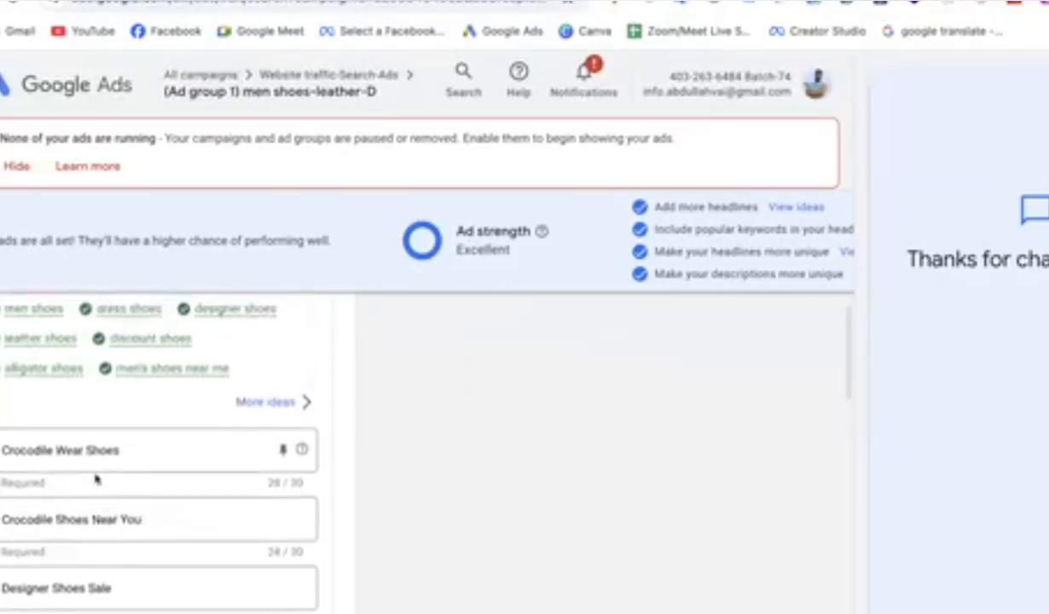
Step: Review the ad's headlines from Crocodile Wear Shoes onward and its first two descriptions
click(54, 444)
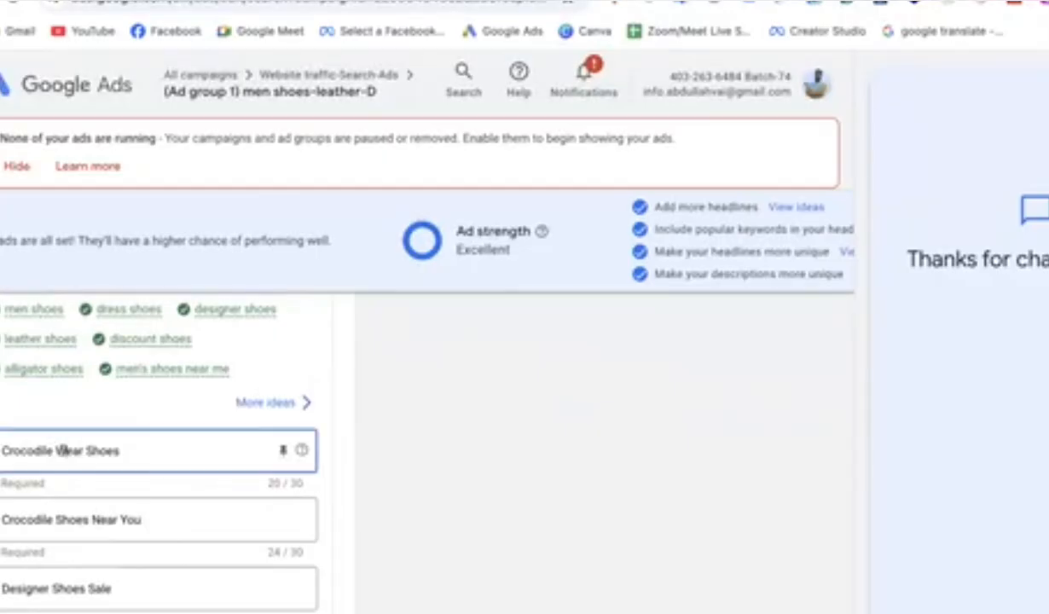
scroll(61, 451, down, 2)
click(139, 431)
triple_click(140, 431)
scroll(63, 452, down, 10)
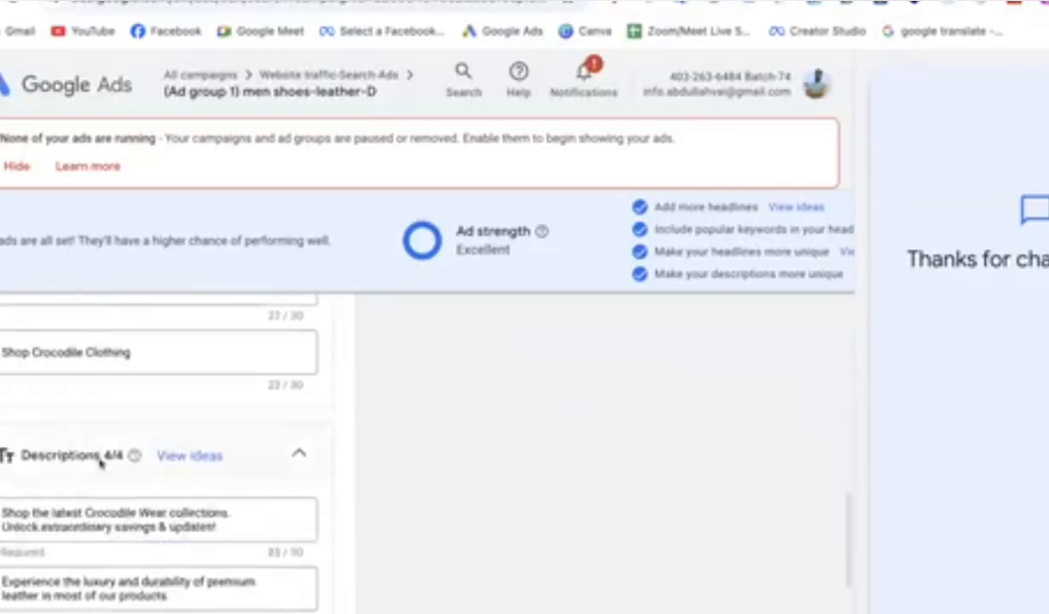
click(77, 522)
click(109, 589)
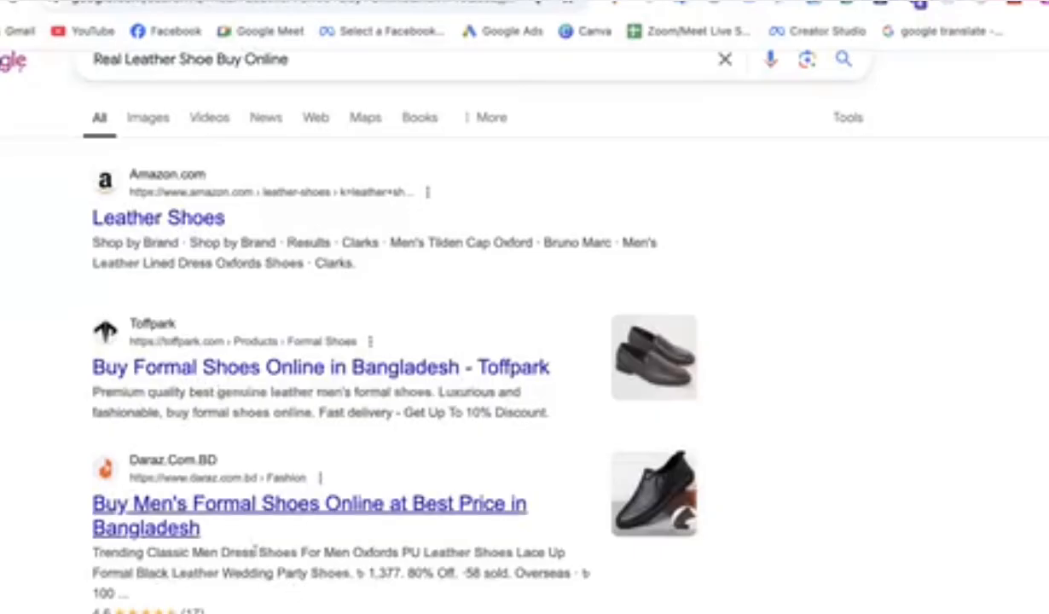
Step: On the Google results page, highlight the full search query Real Leather Shoe Buy Online
scroll(197, 386, up, 2)
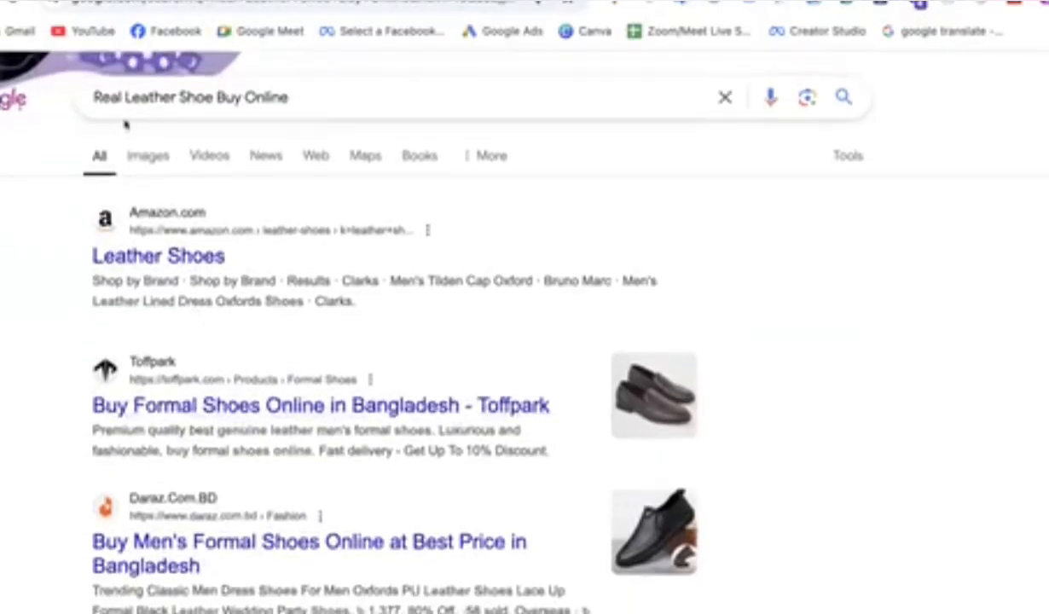
drag(294, 96, 93, 78)
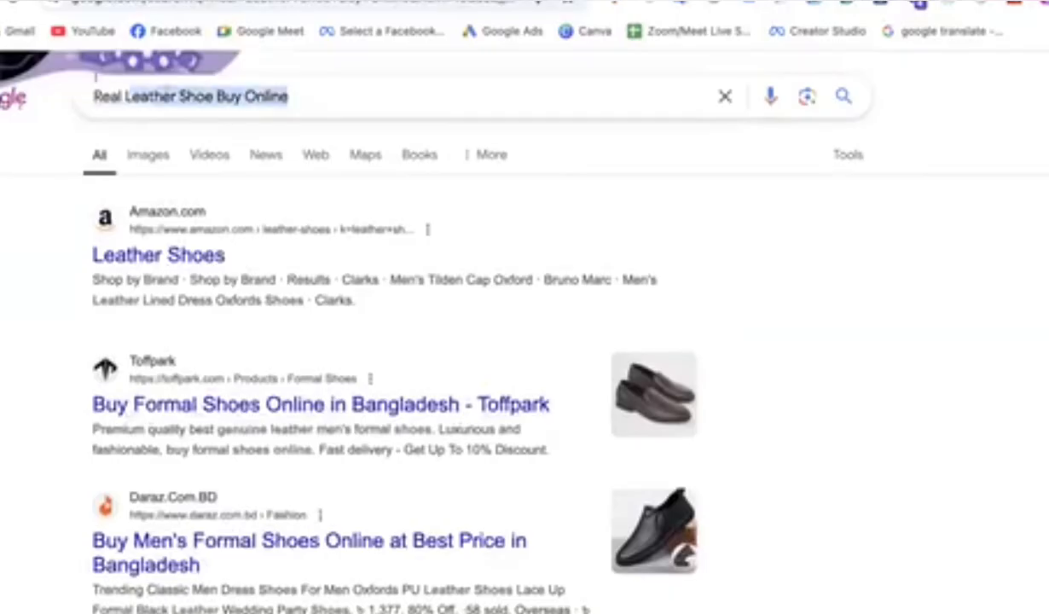
click(20, 455)
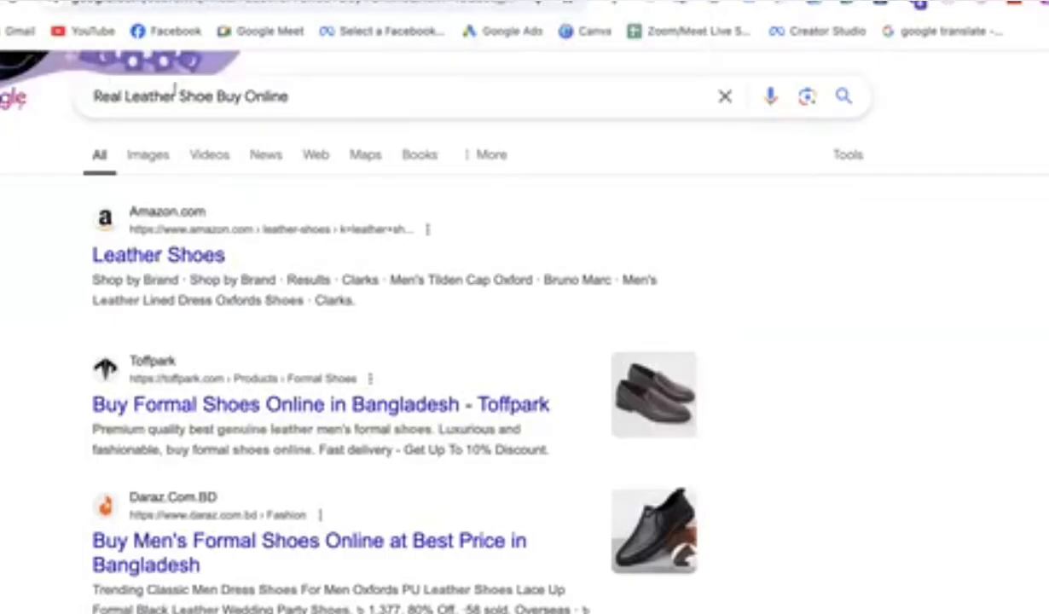
drag(89, 87, 392, 88)
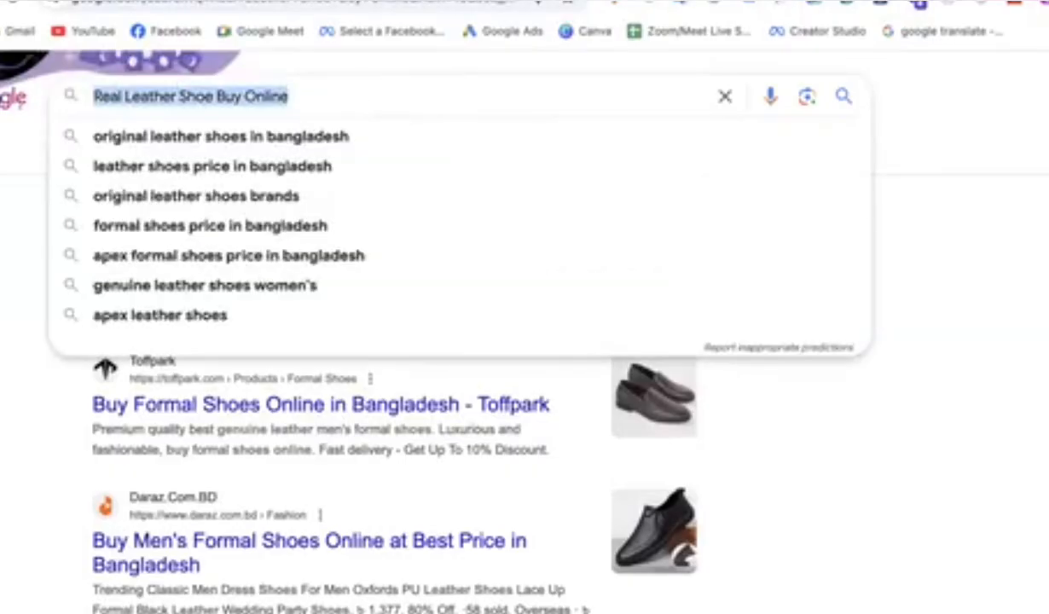
Step: Return to Google Ads and review the ad's four descriptions, ending with the one starting "Unleash your style statement"
key(ctrl+Tab)
scroll(141, 405, down, 4)
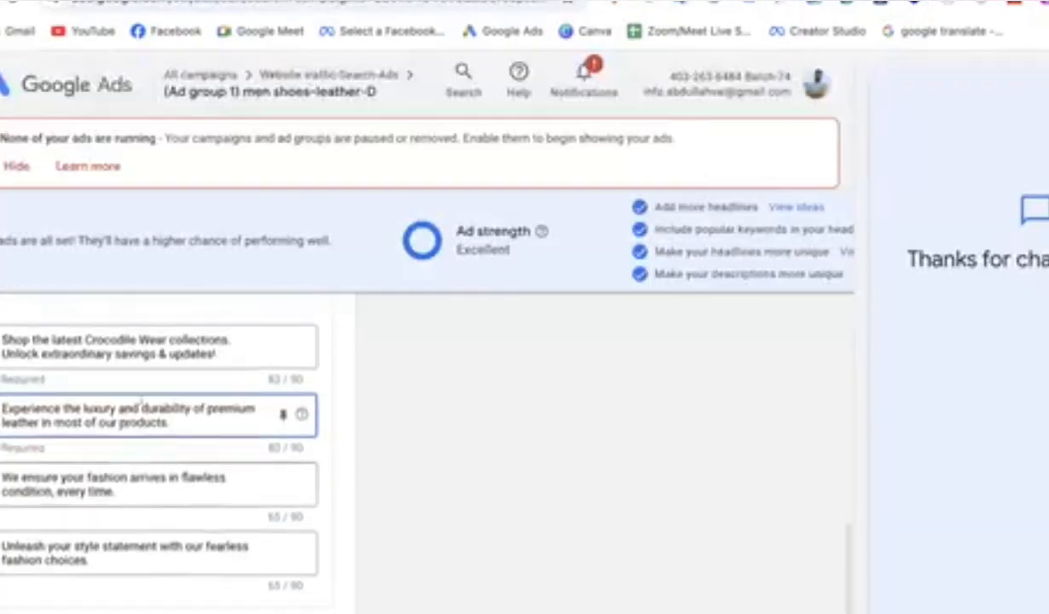
click(108, 475)
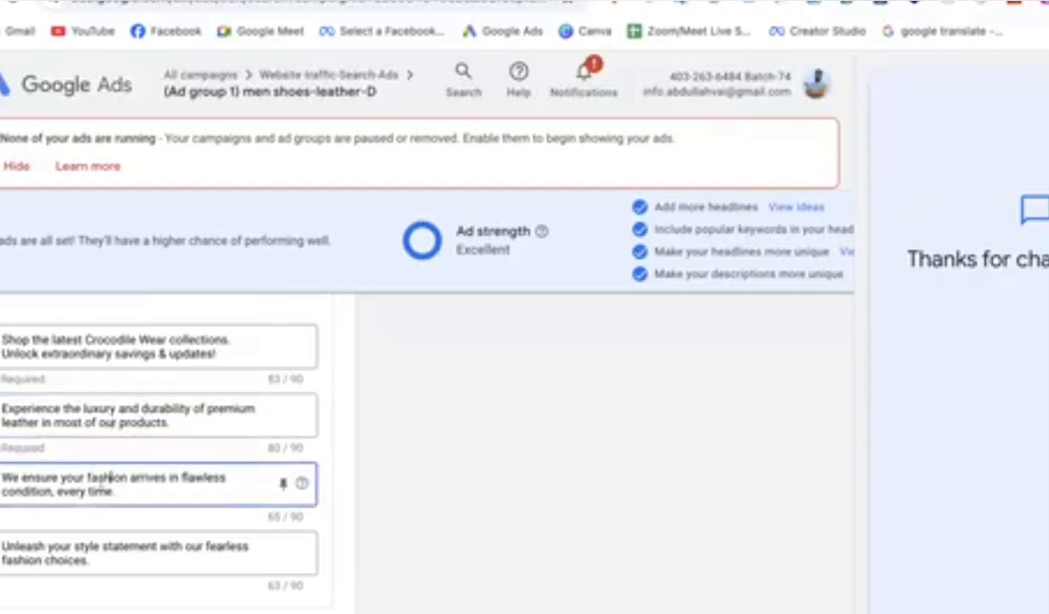
scroll(95, 487, up, 4)
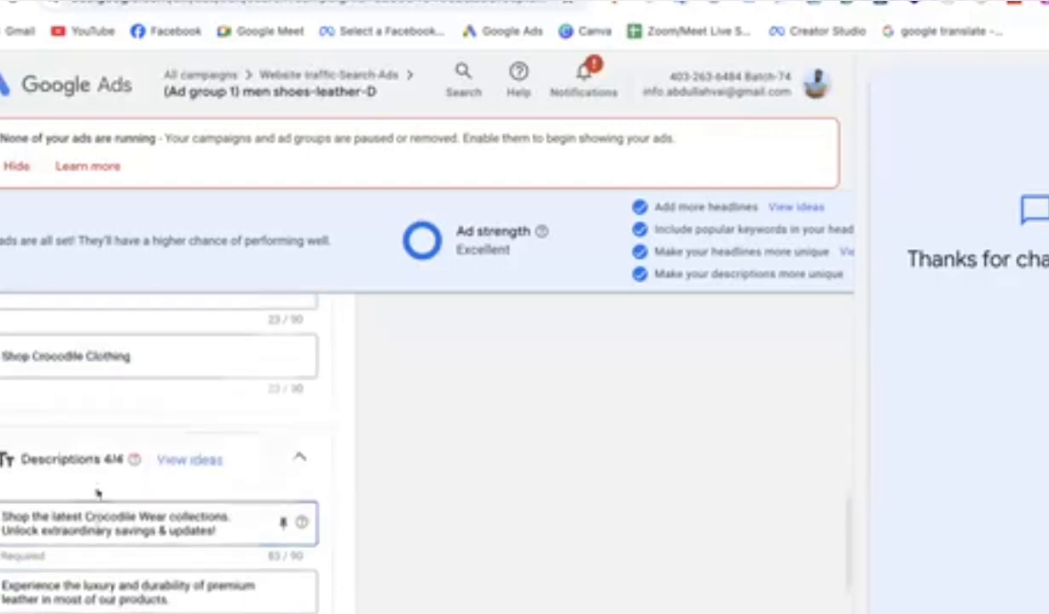
scroll(156, 387, down, 2)
scroll(156, 388, down, 5)
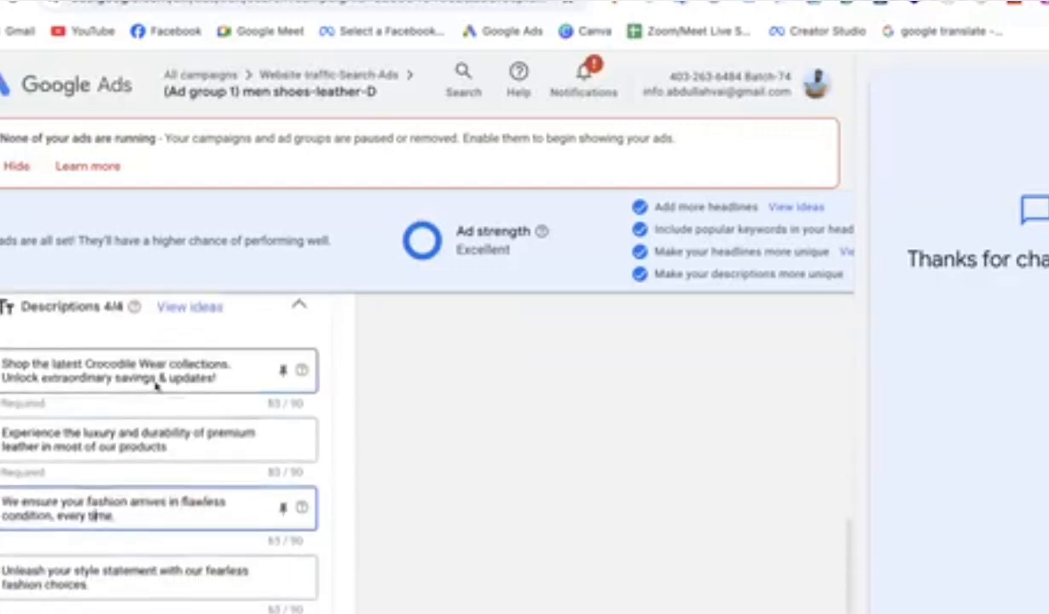
scroll(156, 388, down, 1)
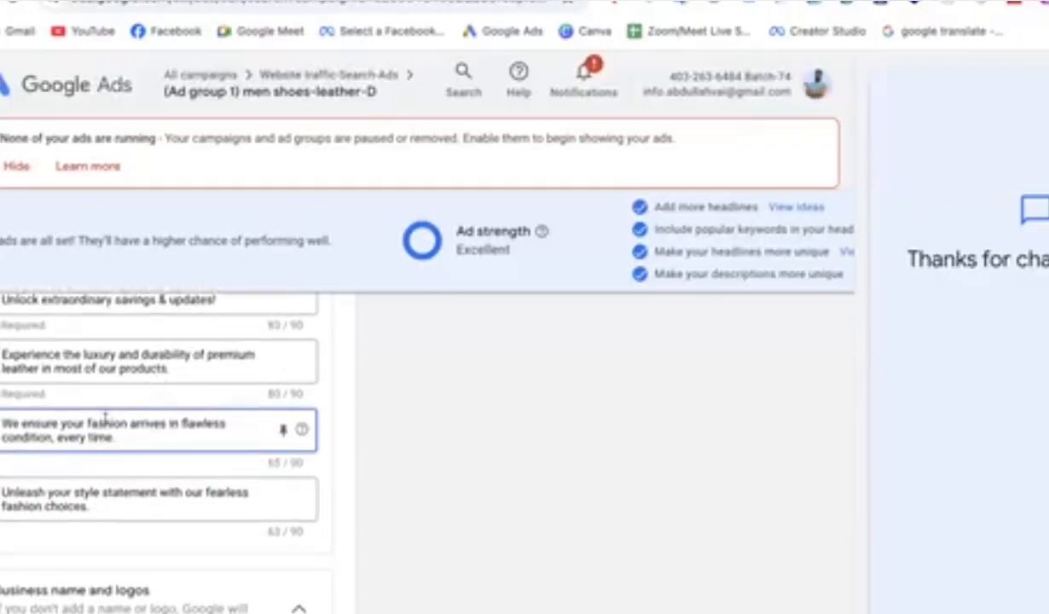
click(32, 493)
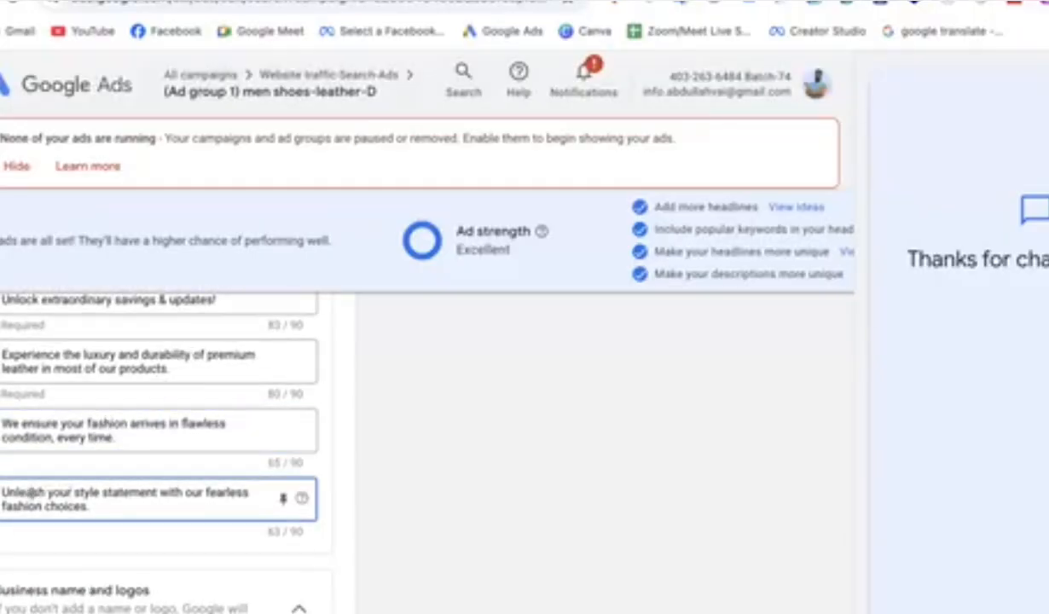
click(109, 492)
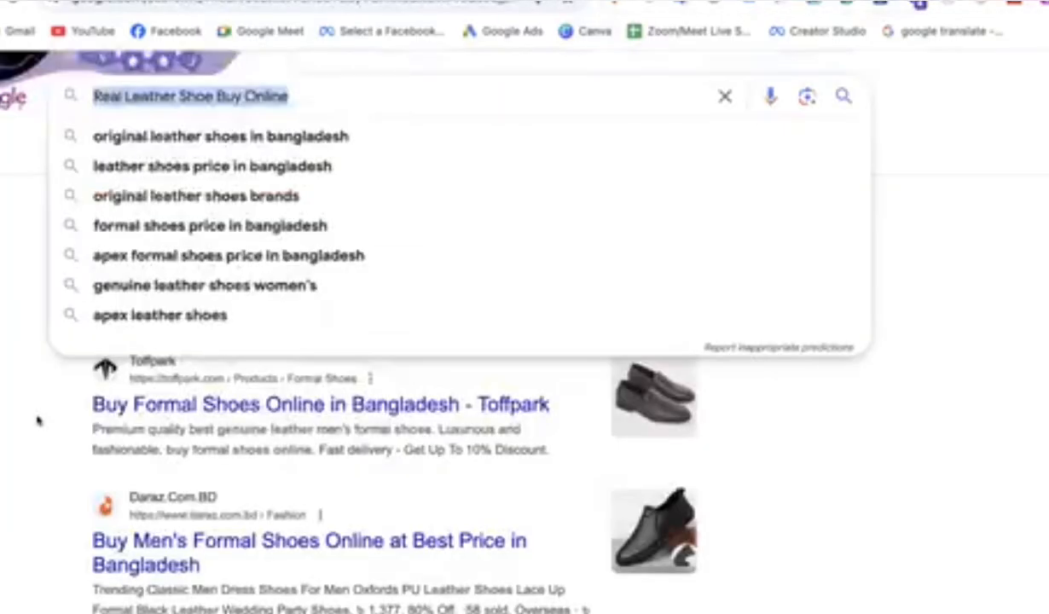
Step: Select and copy the full two-line description of the Toffpark listing in the Google results
click(35, 421)
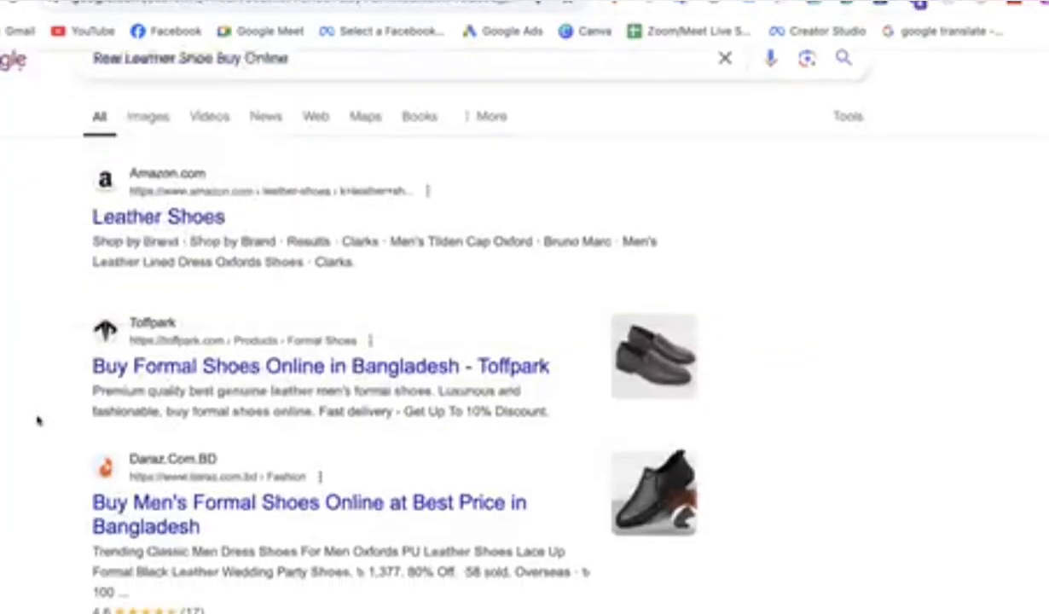
scroll(71, 248, down, 2)
drag(86, 225, 554, 232)
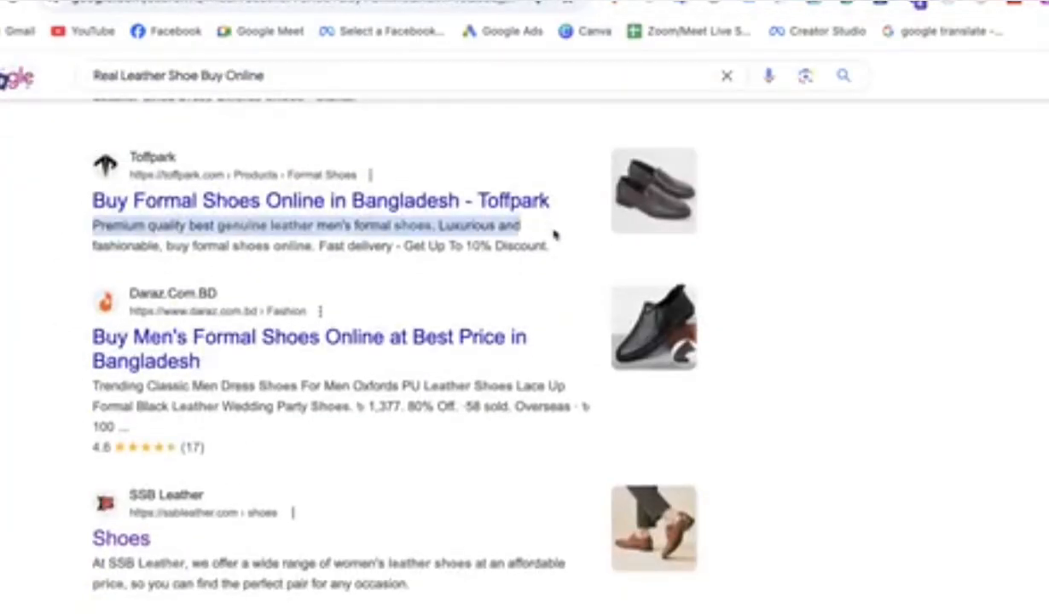
right_click(416, 214)
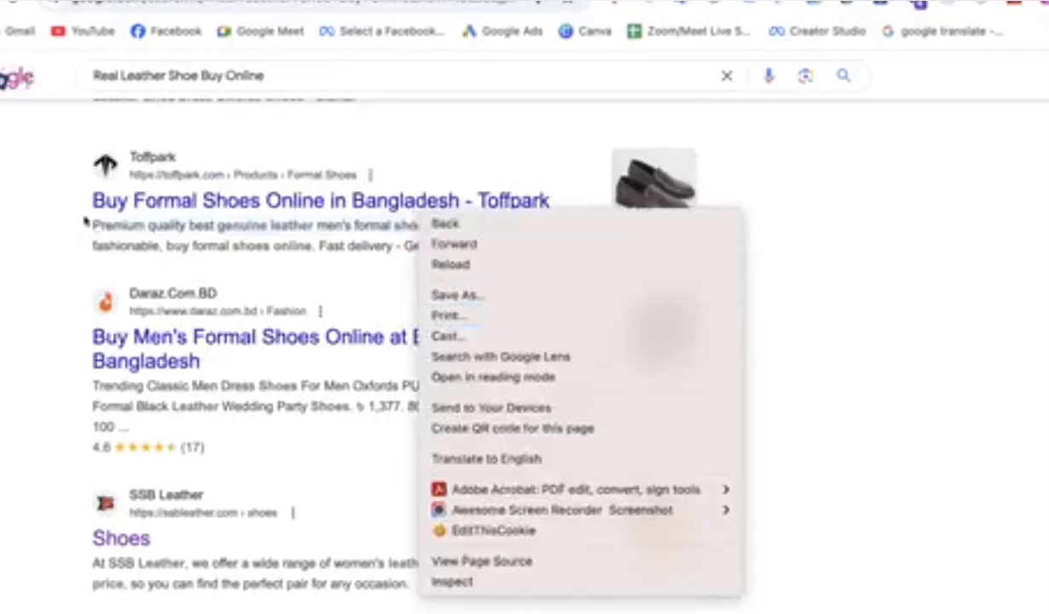
drag(85, 220, 393, 211)
drag(313, 225, 540, 244)
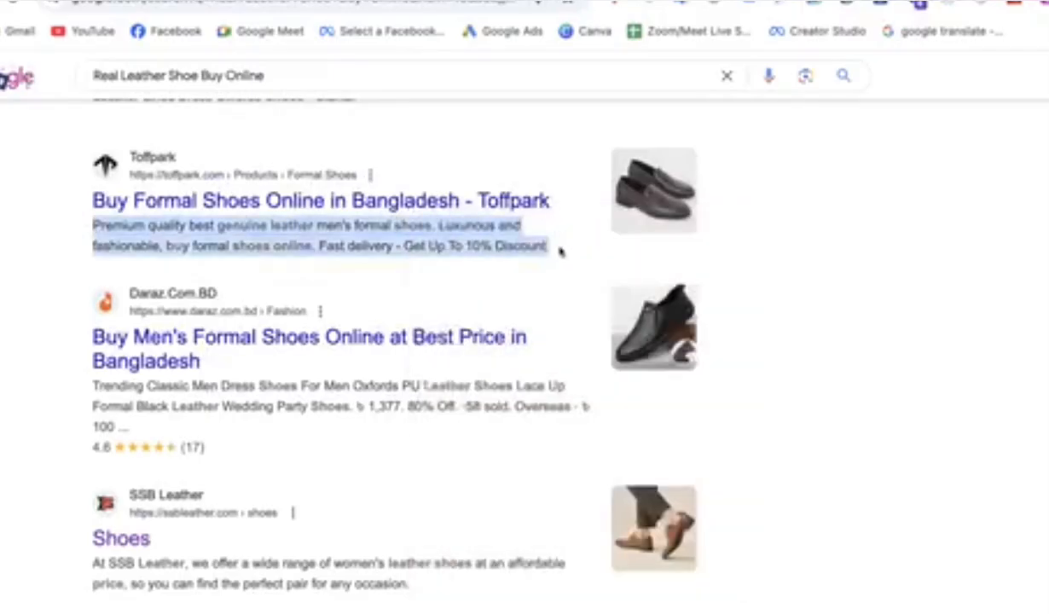
right_click(409, 247)
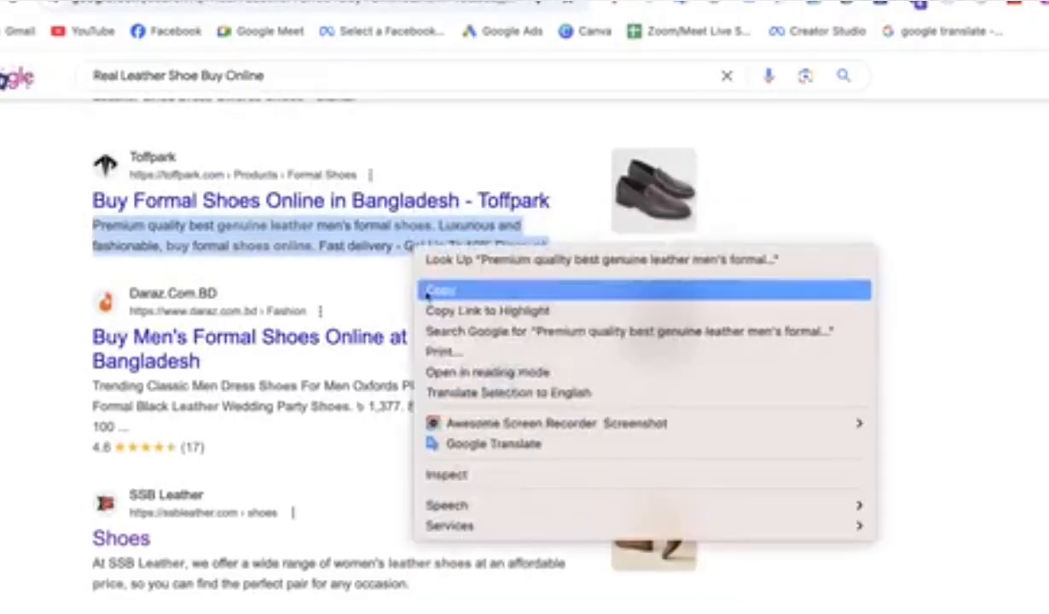
click(23, 317)
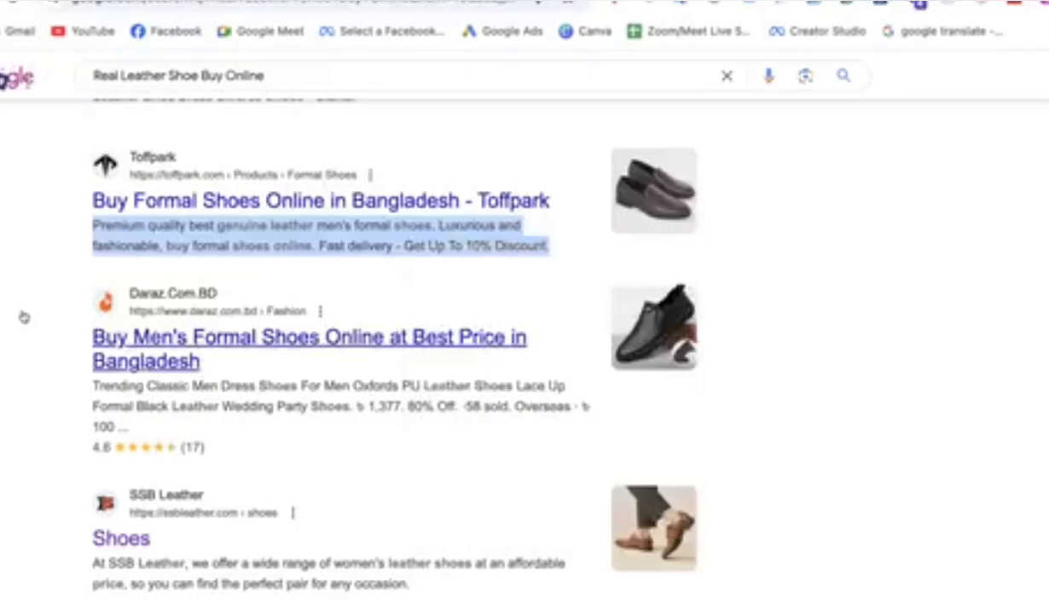
Step: Clear the text highlight and examine the other shoe listings' titles and descriptions in the Google results
scroll(23, 316, up, 3)
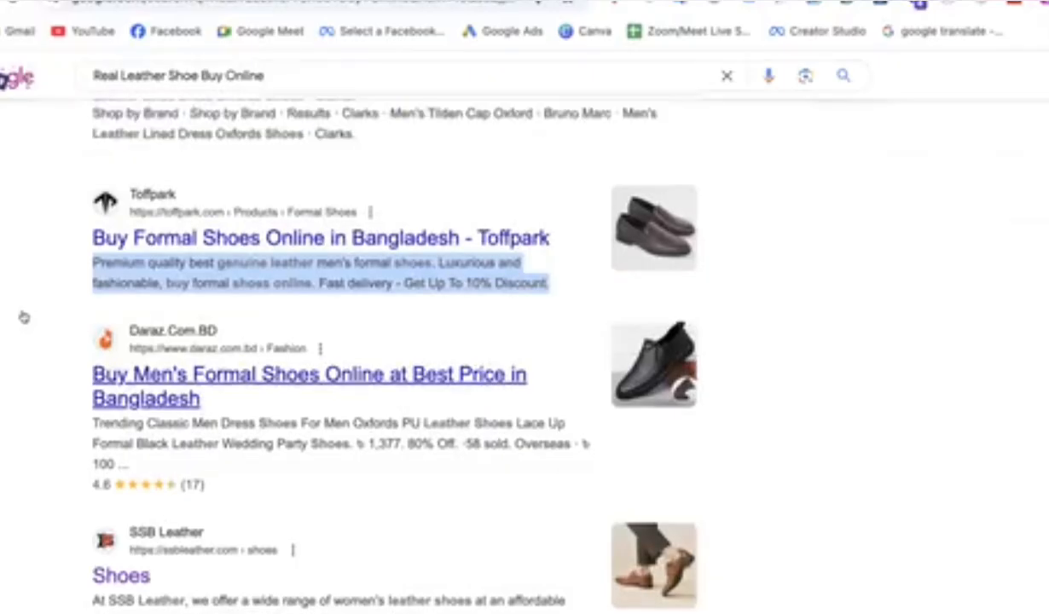
click(23, 316)
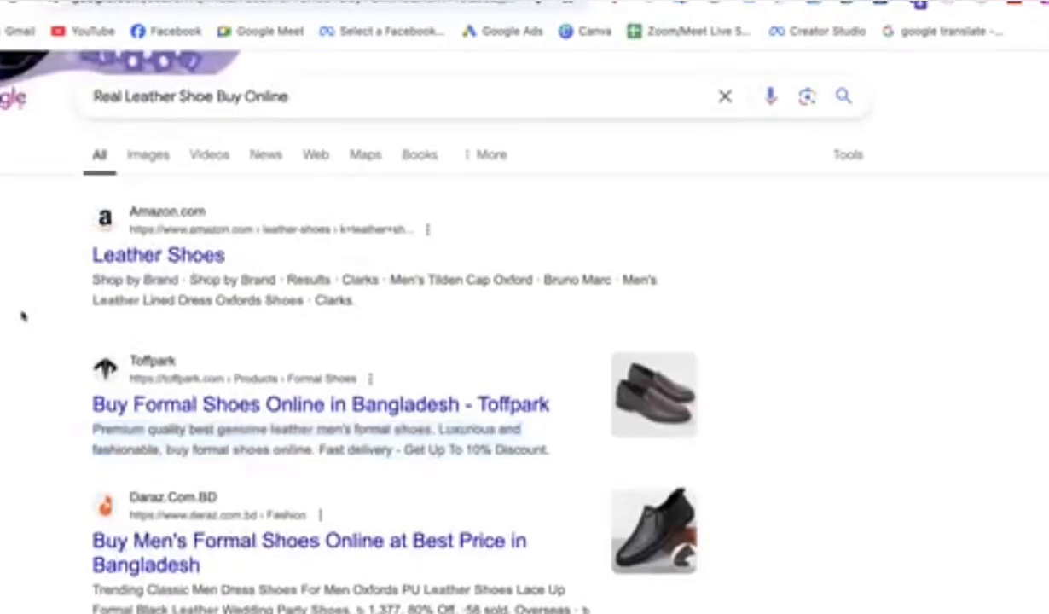
scroll(68, 382, down, 2)
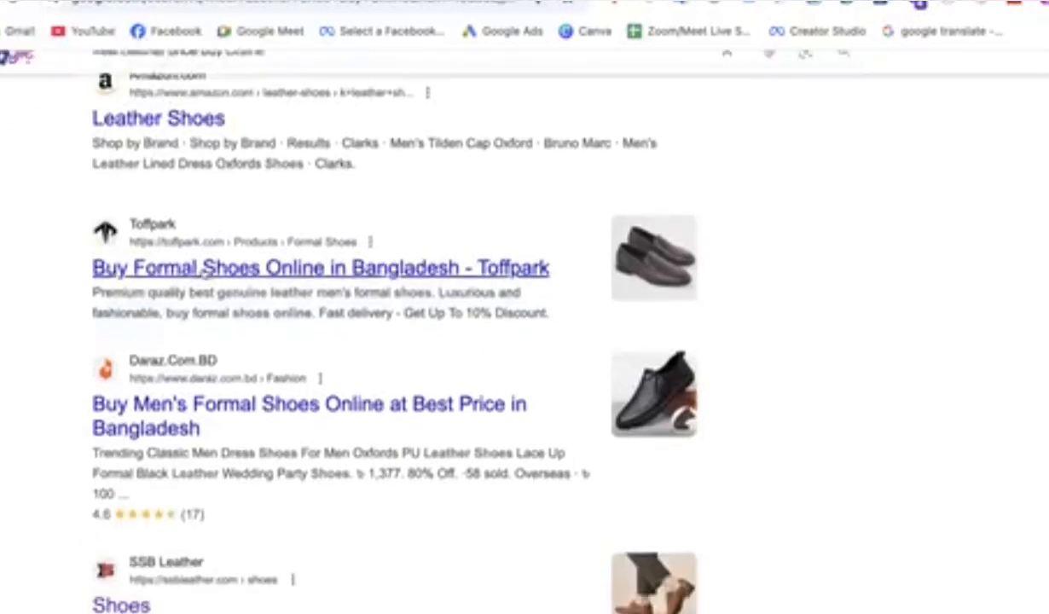
scroll(228, 527, down, 5)
scroll(226, 527, up, 8)
scroll(179, 507, down, 5)
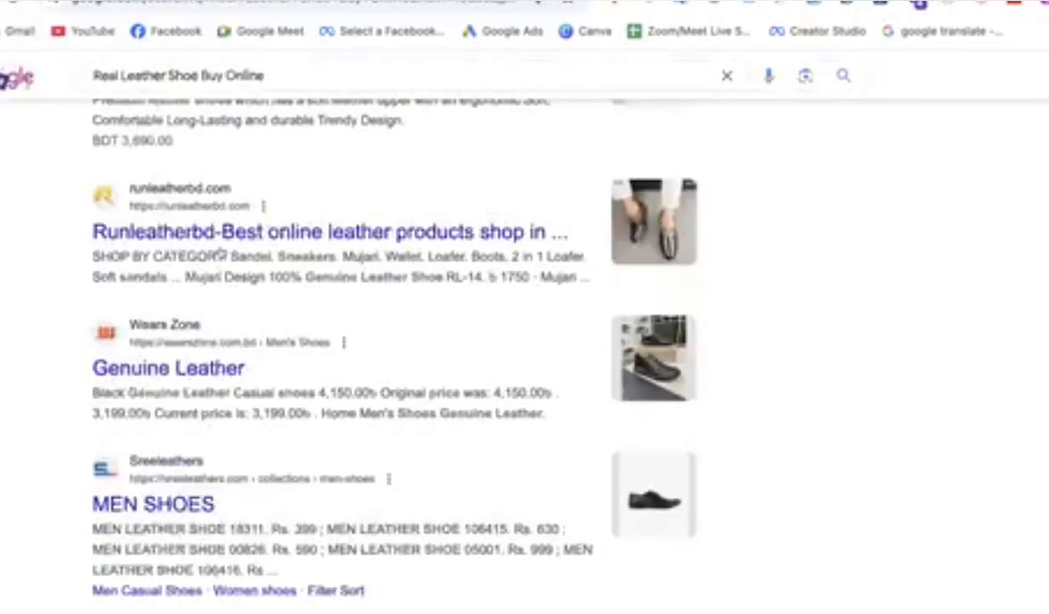
scroll(298, 512, up, 5)
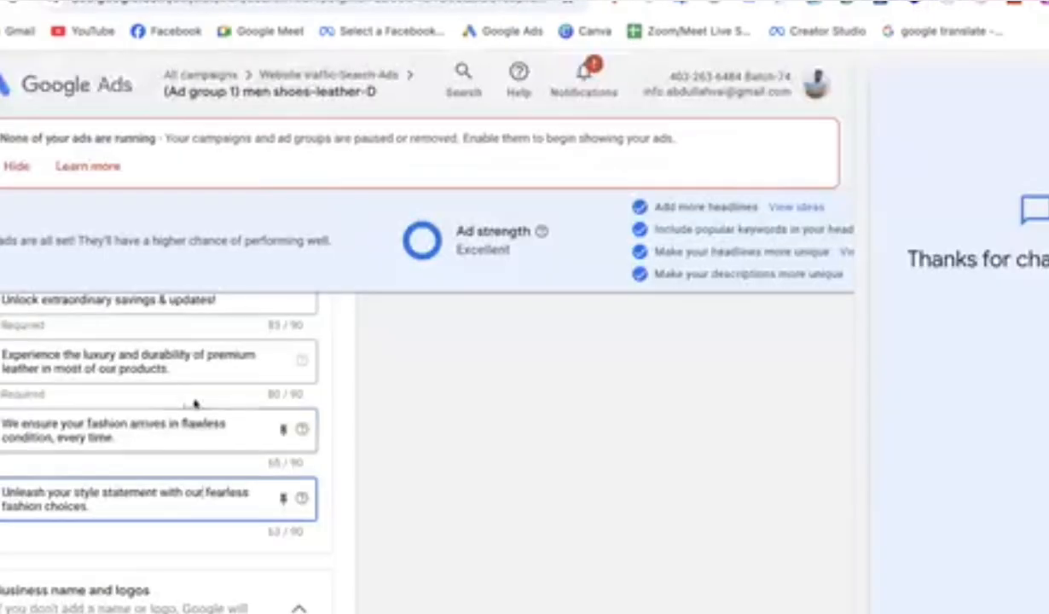
Step: Return to Google Ads and check the ad descriptions starting "We ensure your fashion" and "Experience the luxury"
click(108, 424)
click(111, 366)
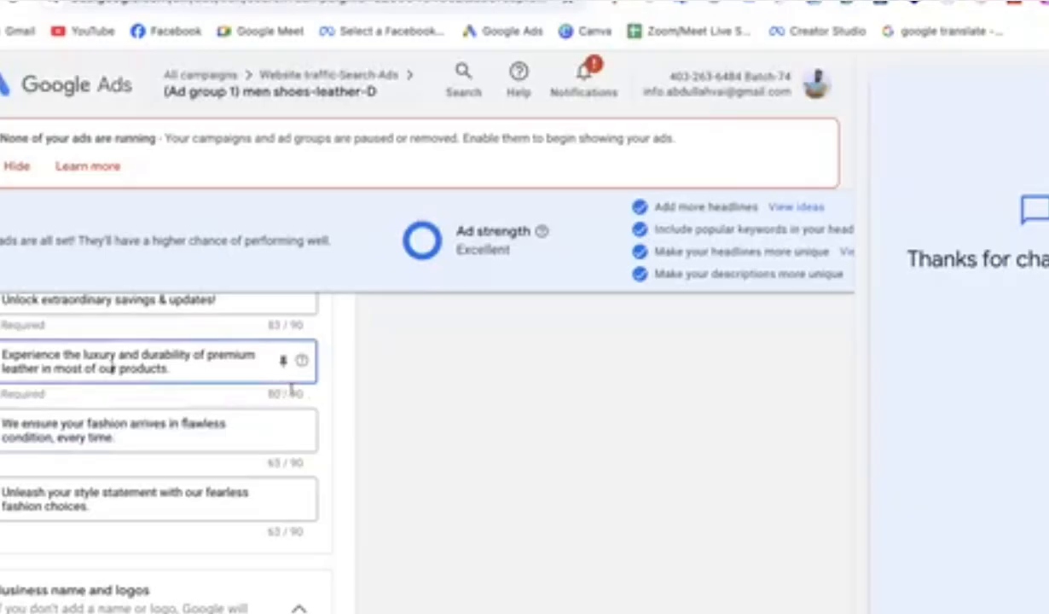
scroll(292, 390, down, 1)
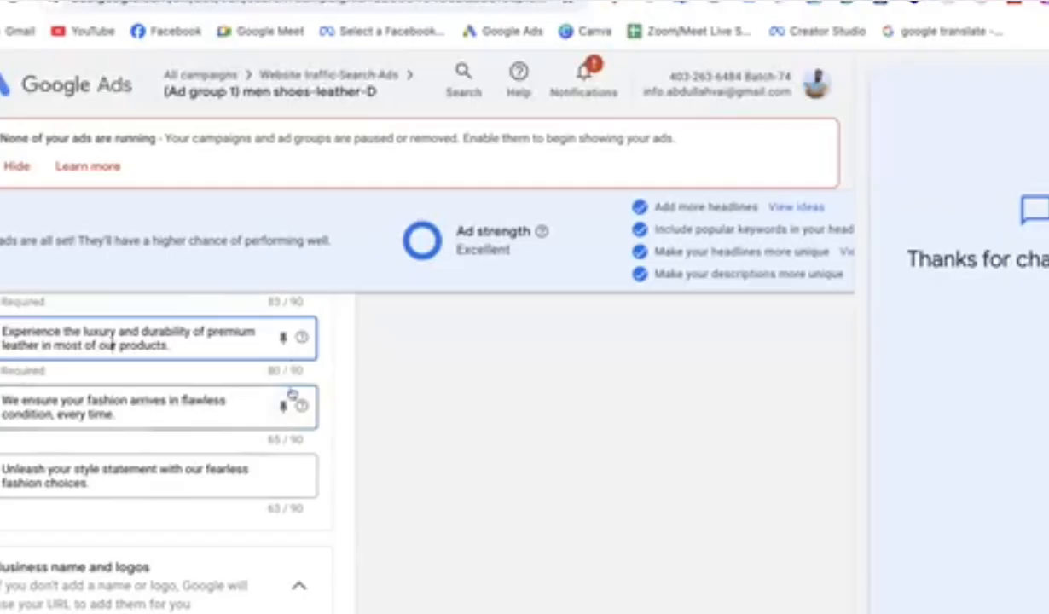
Step: Examine the whole ad form, from the final URL through the headlines and descriptions to the sitelinks
scroll(292, 394, up, 15)
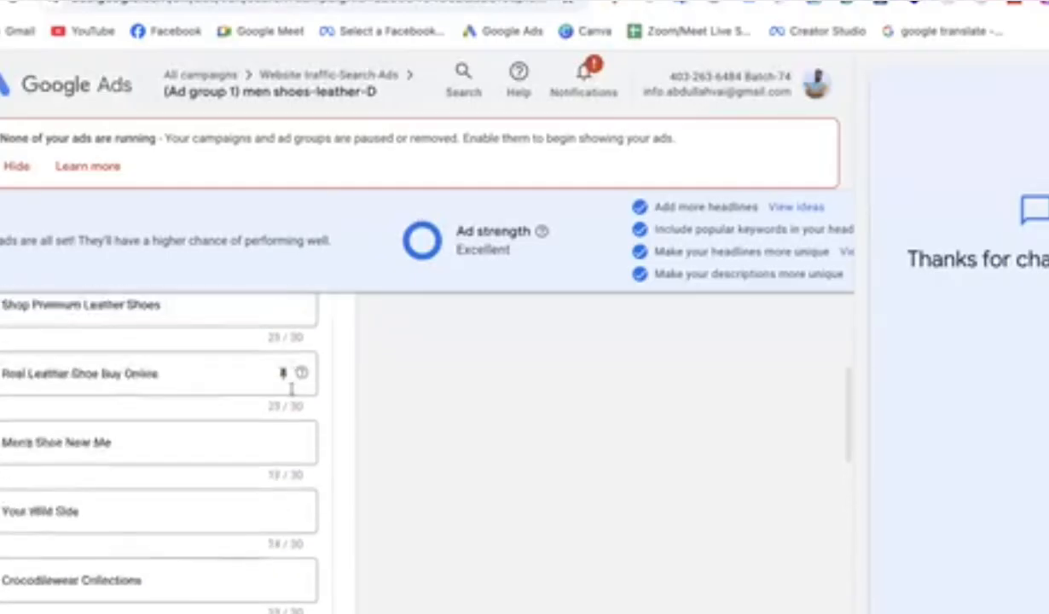
scroll(292, 392, down, 5)
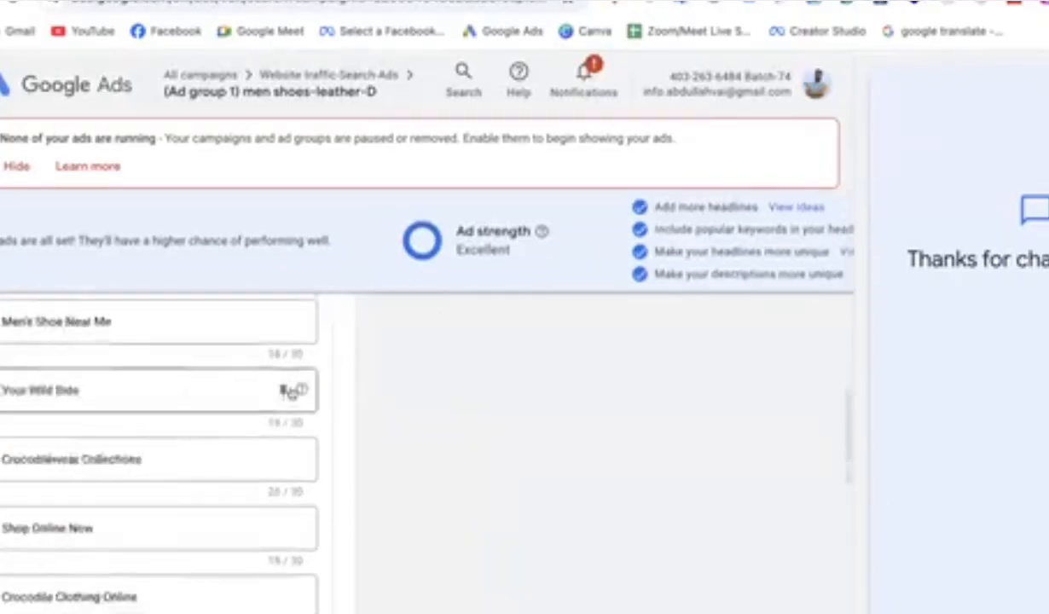
scroll(295, 391, up, 5)
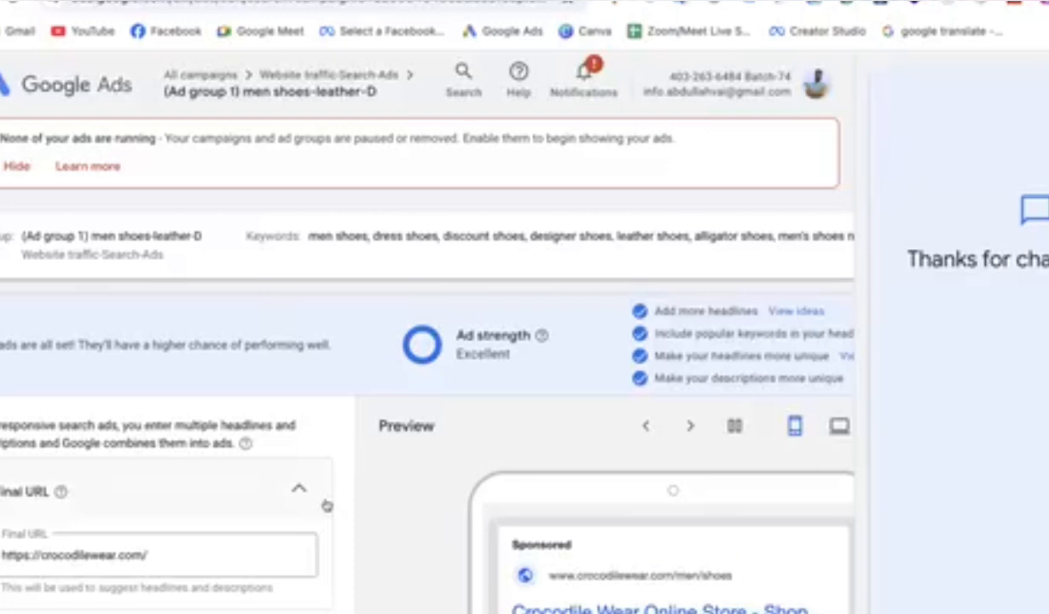
scroll(326, 504, down, 10)
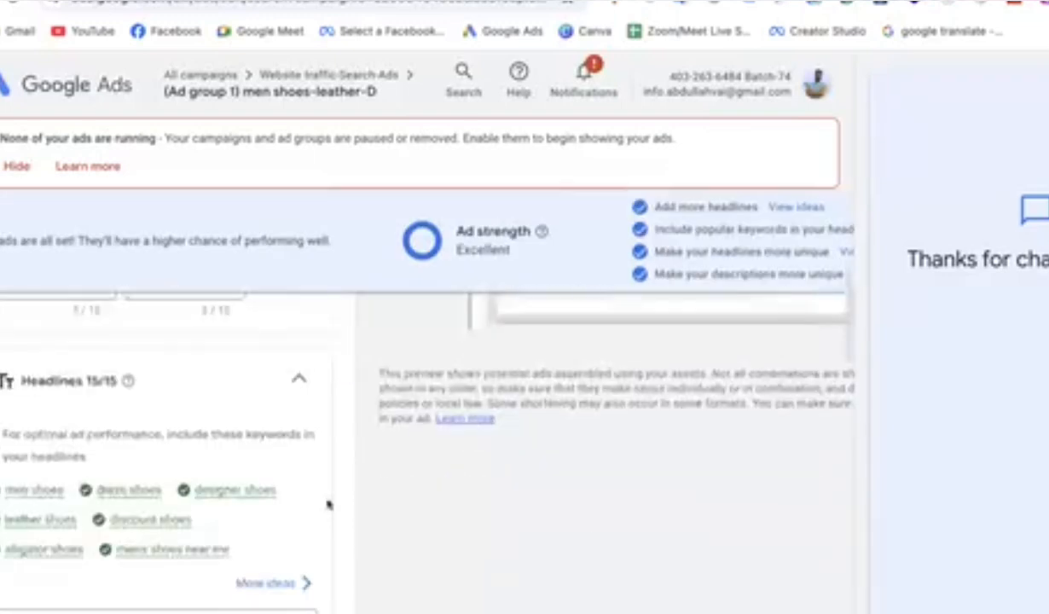
scroll(327, 505, down, 15)
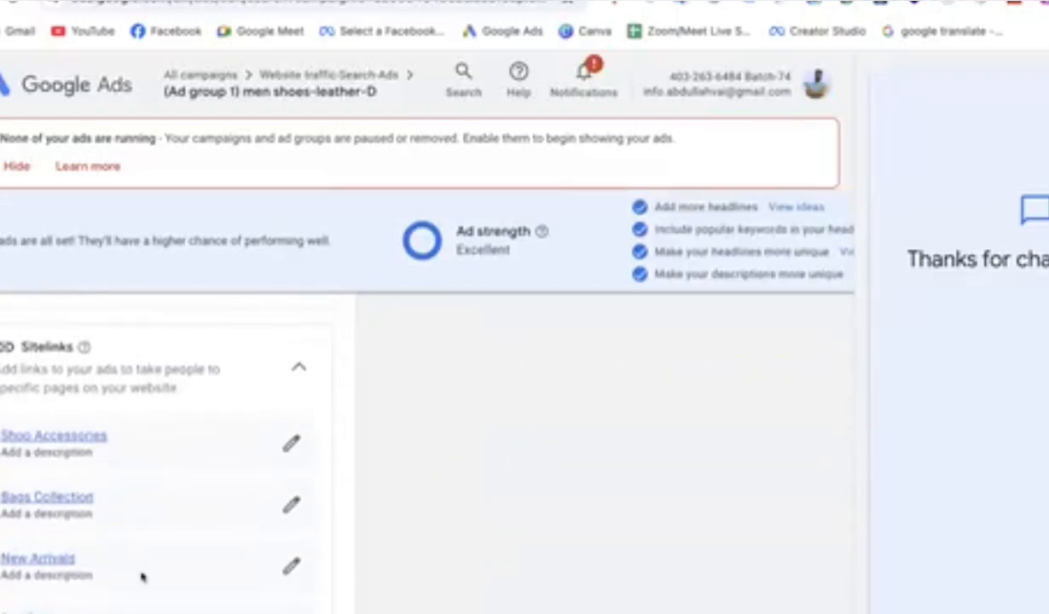
scroll(140, 567, down, 3)
scroll(185, 470, up, 10)
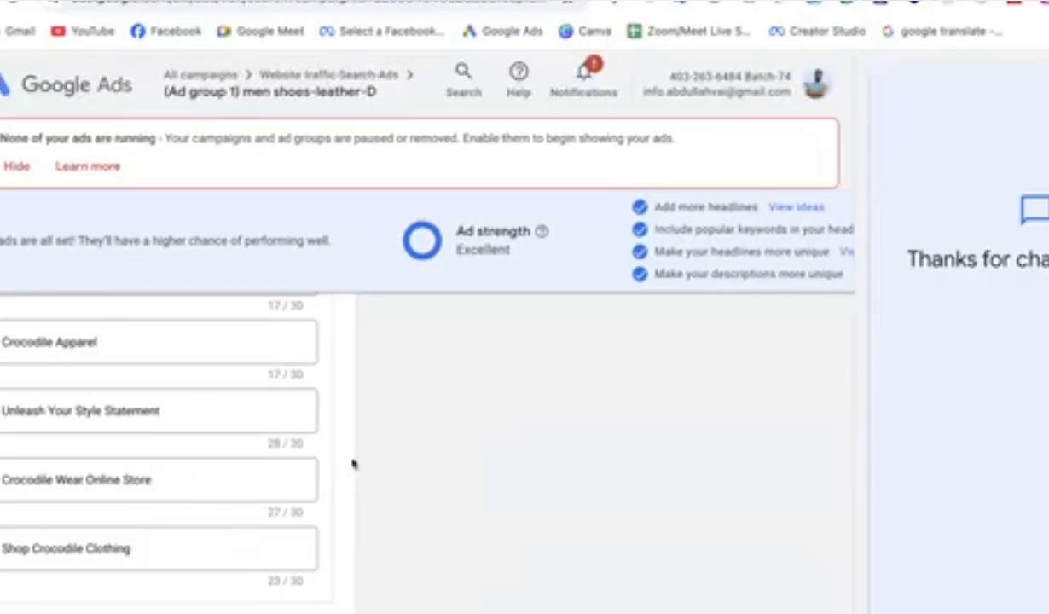
Step: Recheck the ad's headlines, display path and descriptions, and highlight the Excellent ad strength rating
scroll(353, 464, up, 8)
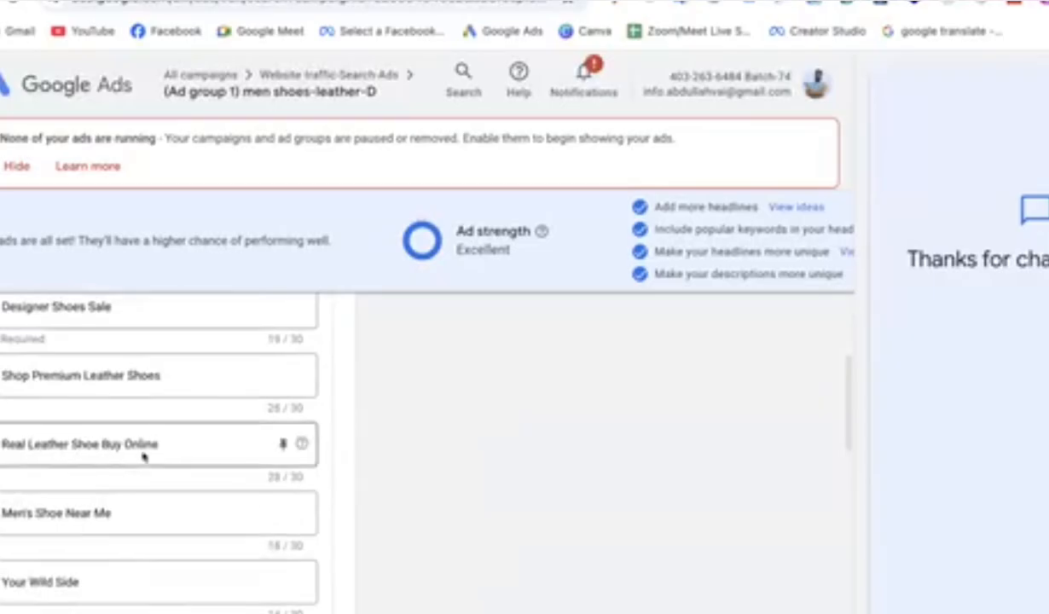
scroll(147, 439, up, 10)
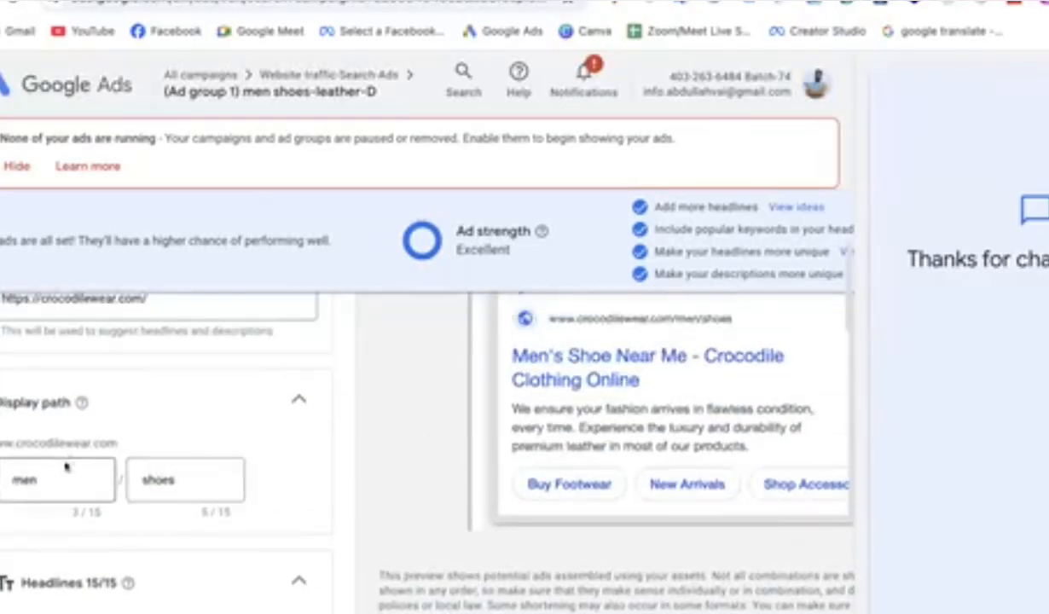
scroll(67, 466, up, 2)
scroll(94, 366, down, 5)
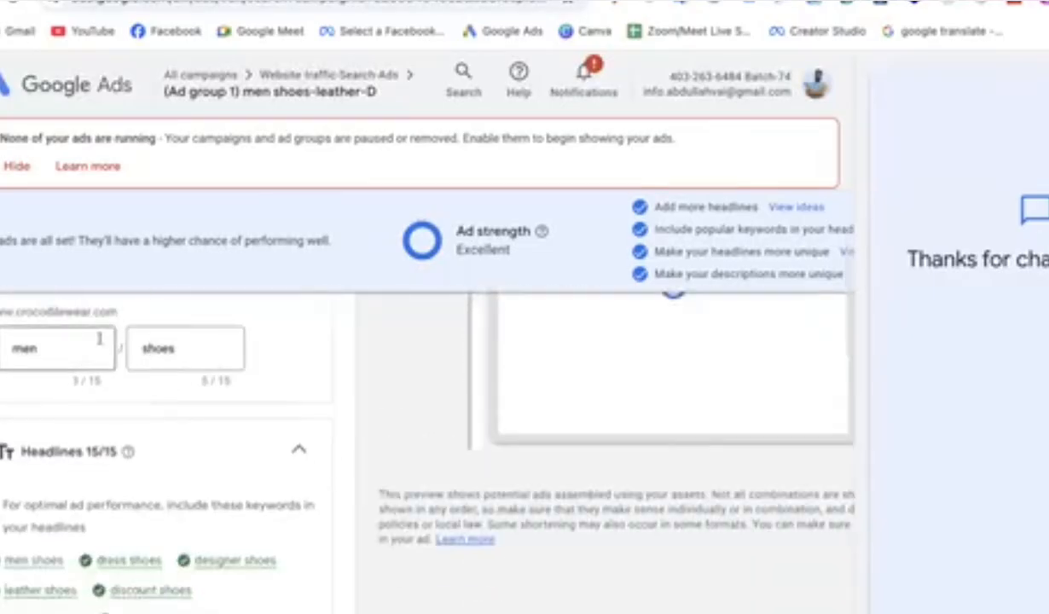
scroll(100, 366, down, 5)
scroll(103, 414, down, 7)
scroll(107, 415, down, 5)
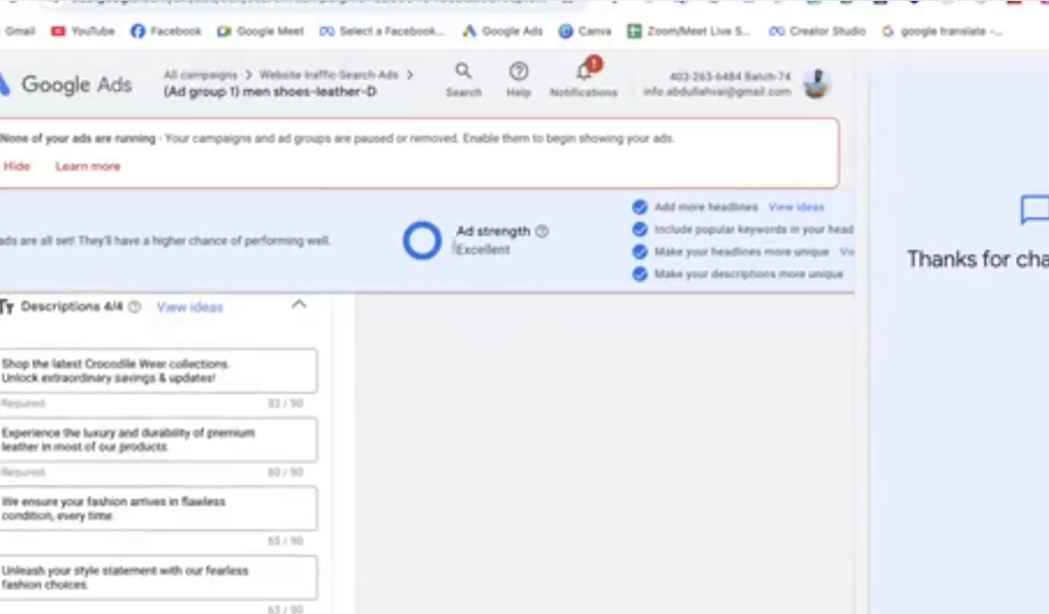
drag(453, 246, 538, 250)
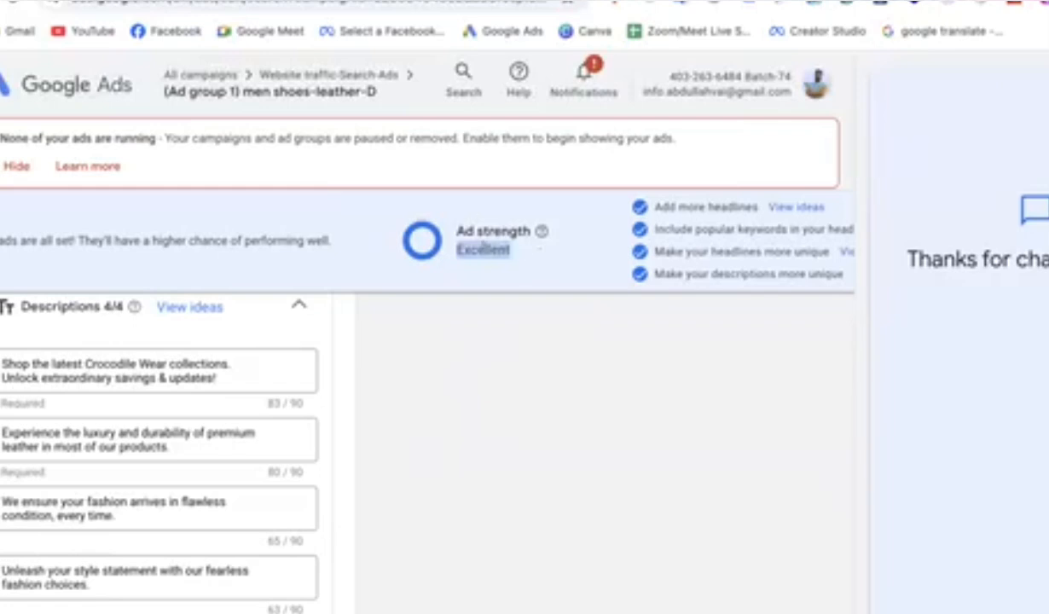
click(483, 246)
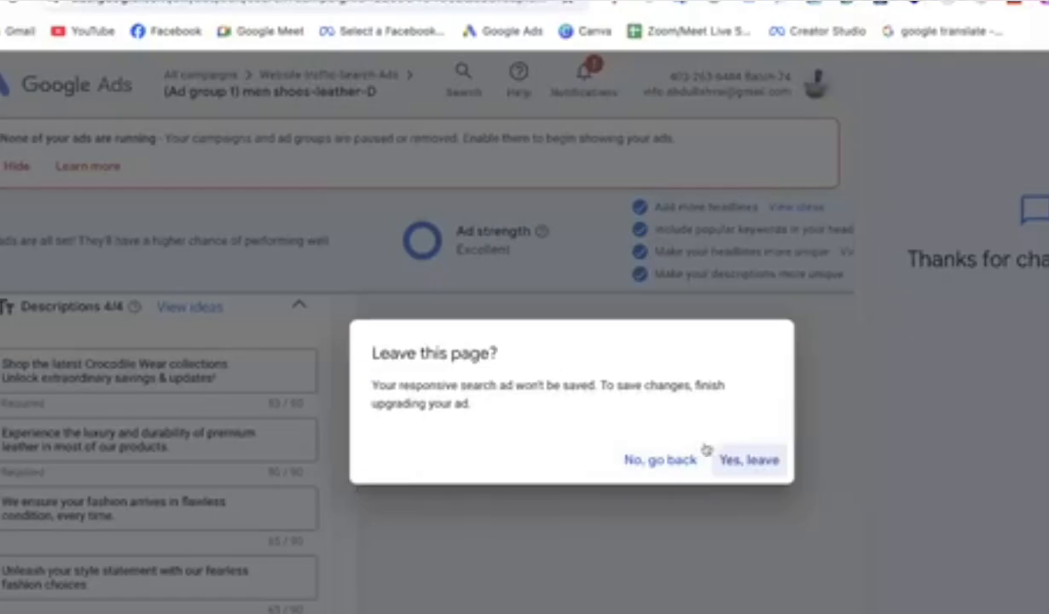
Step: Leave the ad editor without saving and highlight the Responsive search ad type in the ads list
click(731, 460)
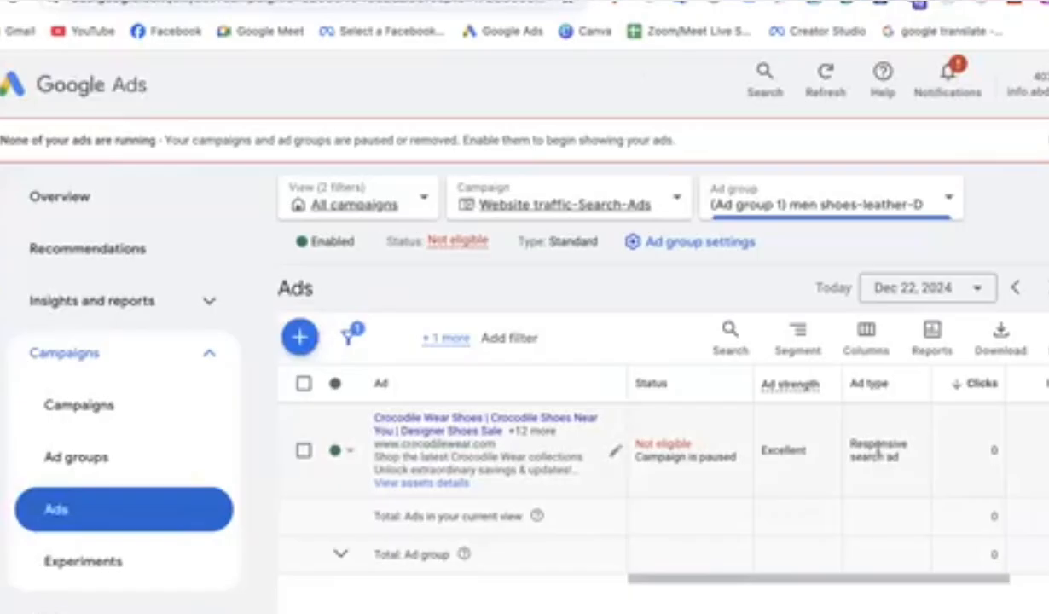
drag(849, 444, 902, 461)
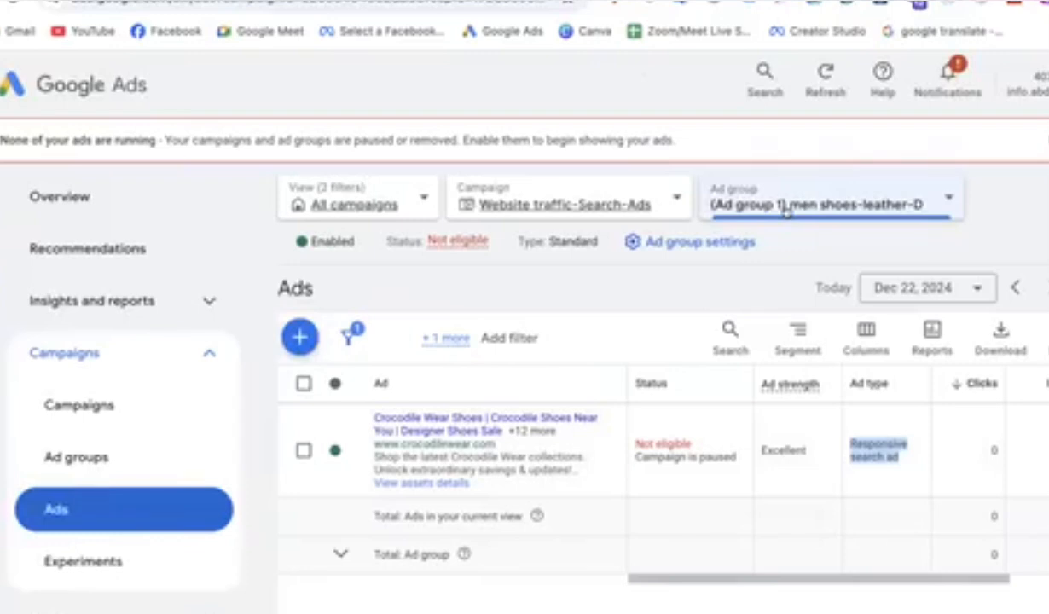
Step: Switch to the crocodile-shoes-wear(Ad group 2) ad group and view its Ad groups page and its ads
click(785, 211)
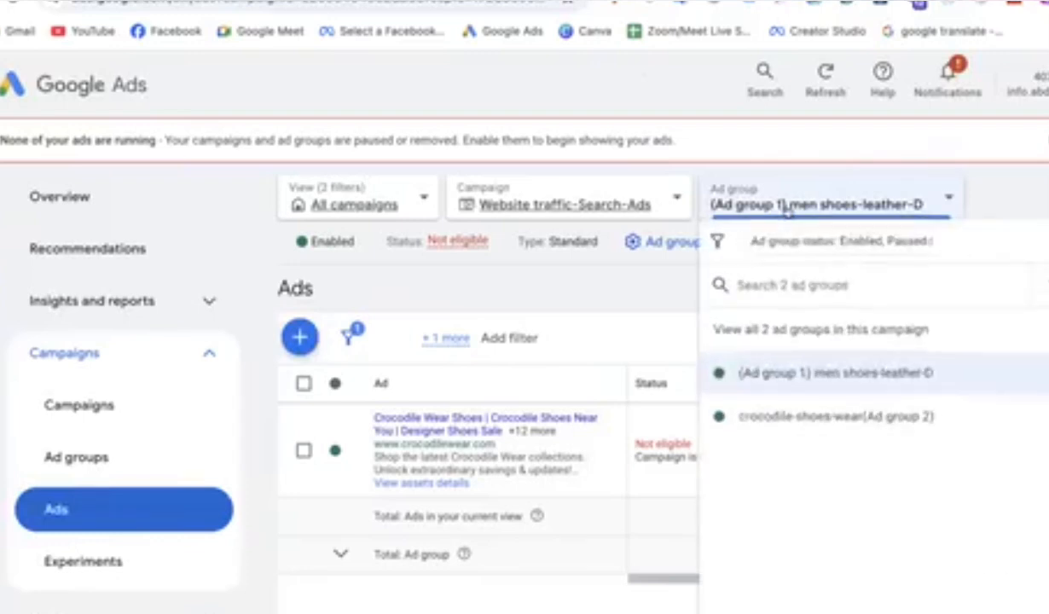
click(779, 423)
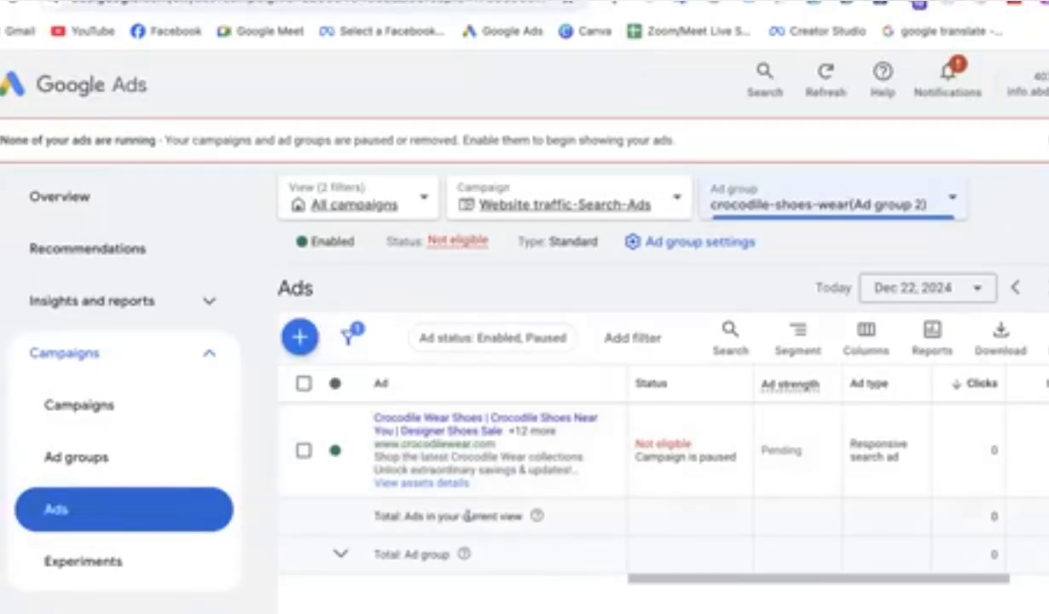
click(114, 454)
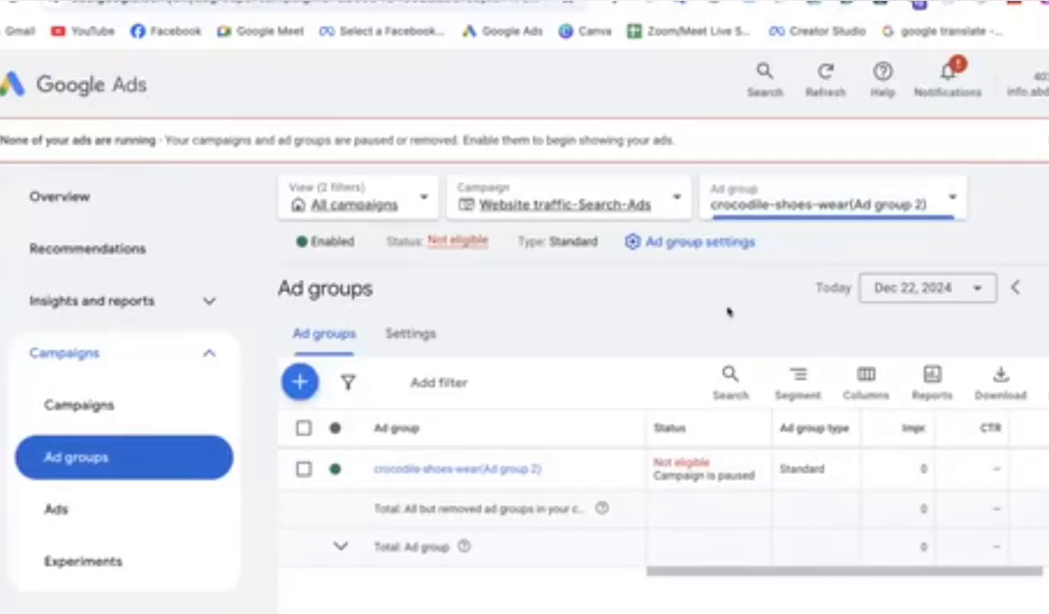
click(589, 1)
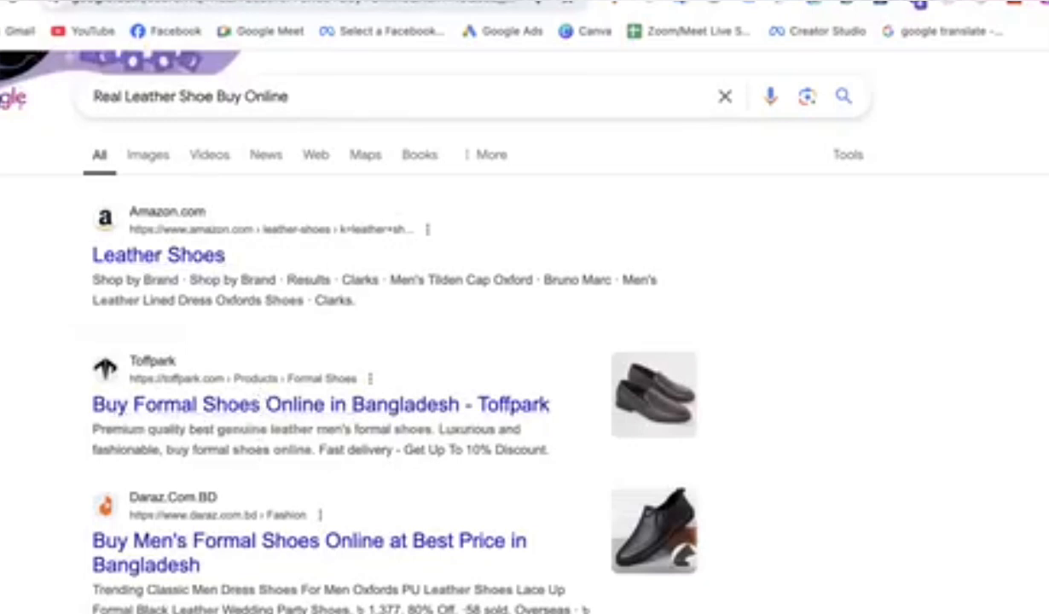
click(256, 1)
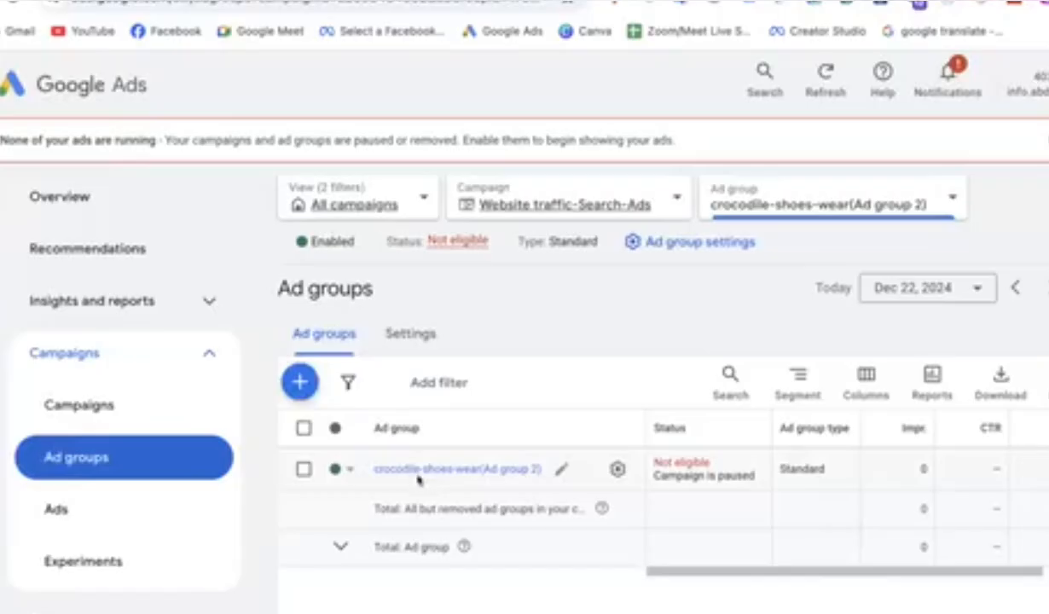
click(100, 508)
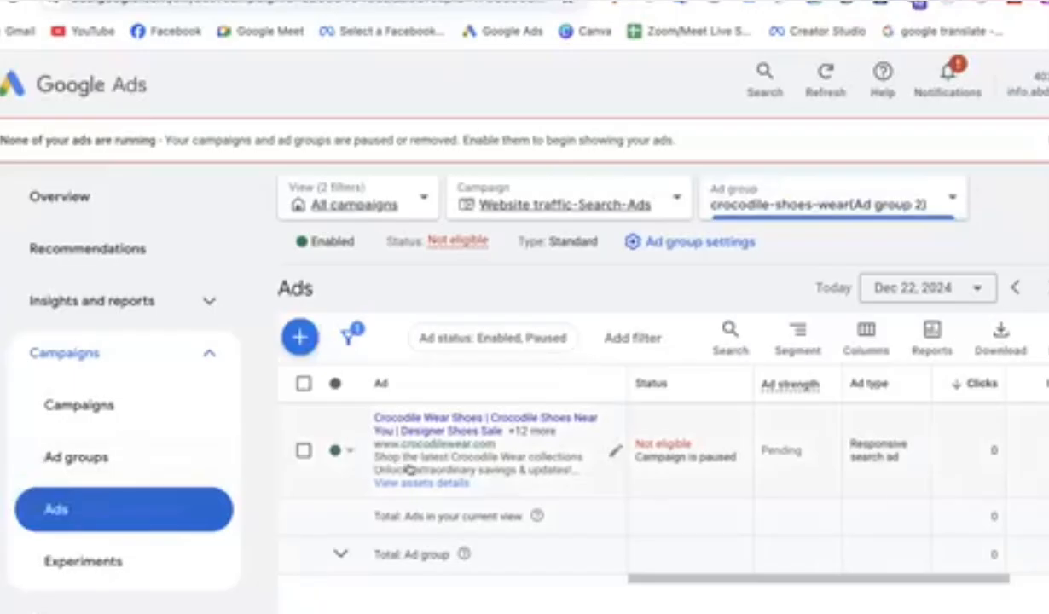
Step: View the ads of (Ad group 1) men shoes-leather-D, followed by the ads of both ad groups in the campaign
click(745, 201)
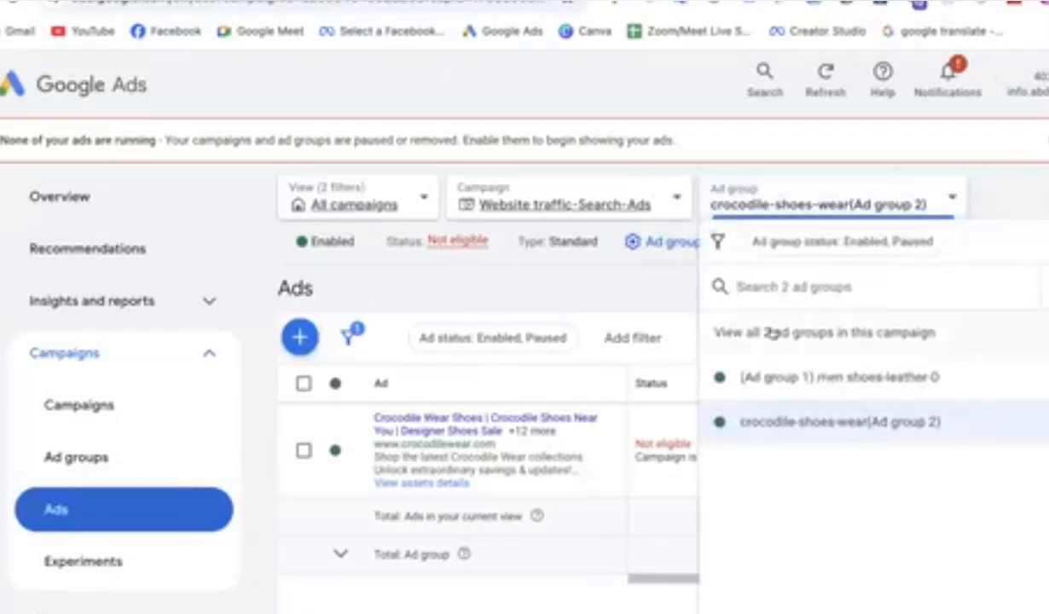
click(740, 376)
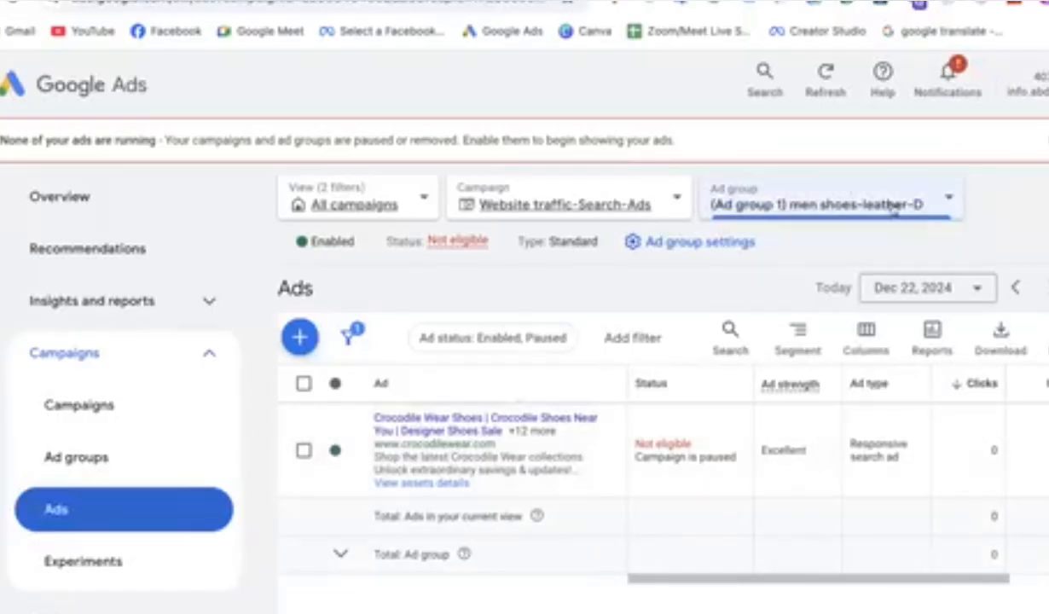
click(893, 210)
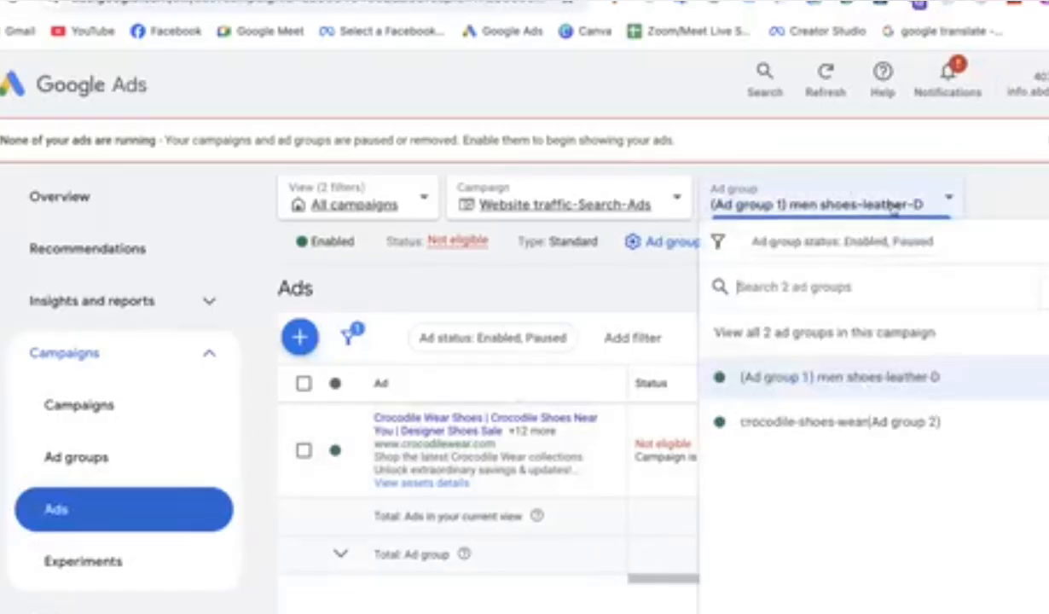
click(757, 337)
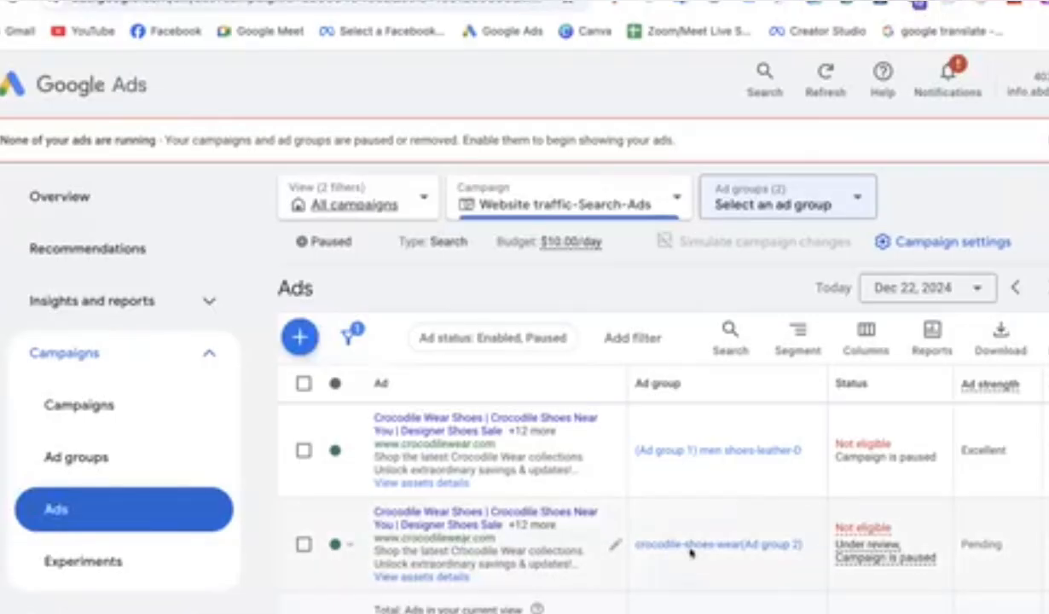
Step: Open the crocodile-shoes-wear(Ad group 2) ad for editing and examine its suggested keywords and headlines
click(607, 543)
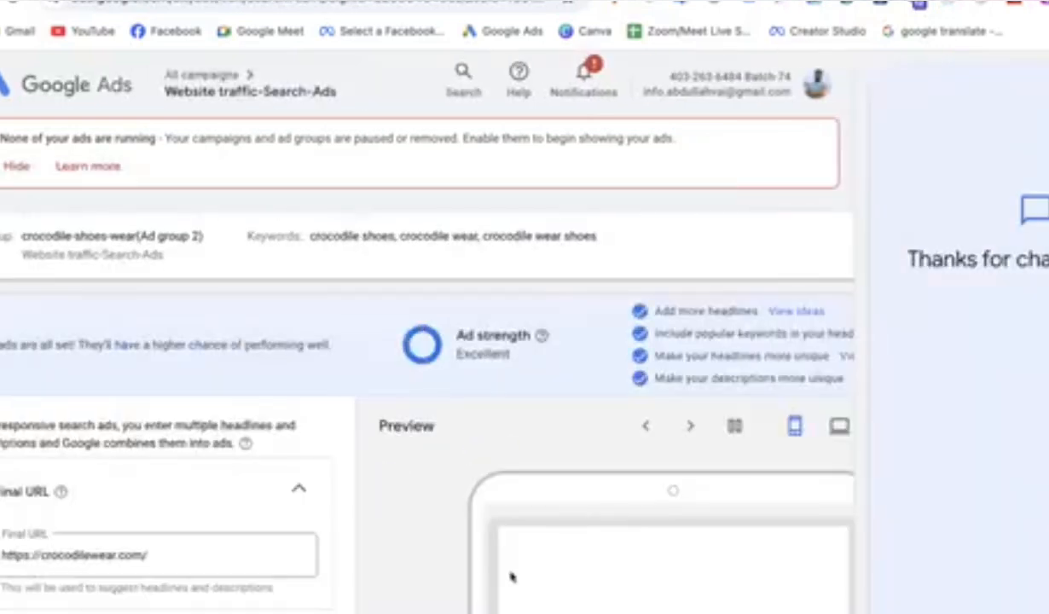
scroll(359, 522, down, 5)
scroll(359, 522, up, 1)
scroll(298, 480, down, 5)
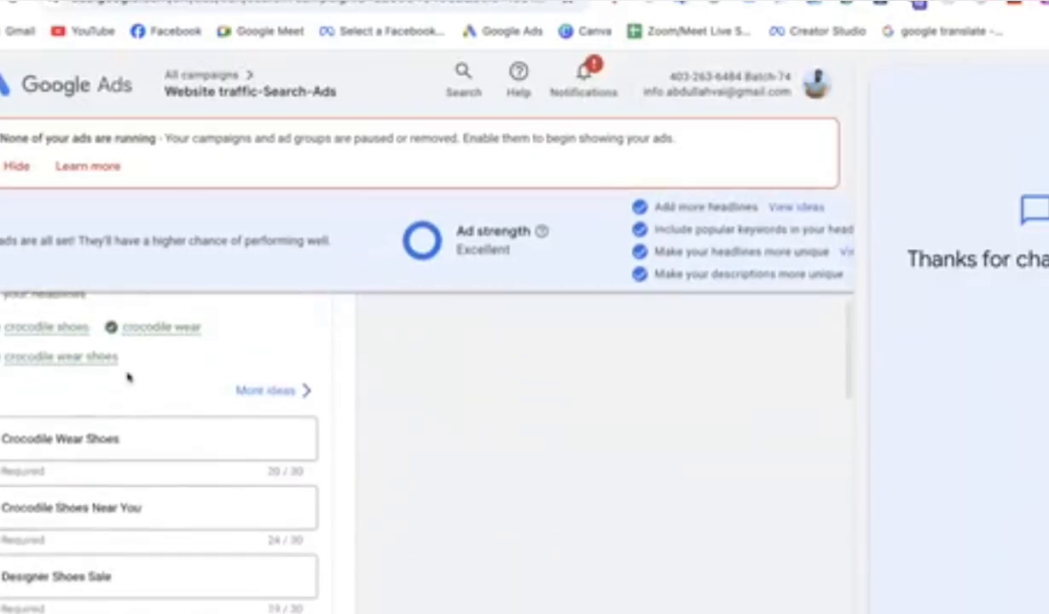
mouse_move(128, 367)
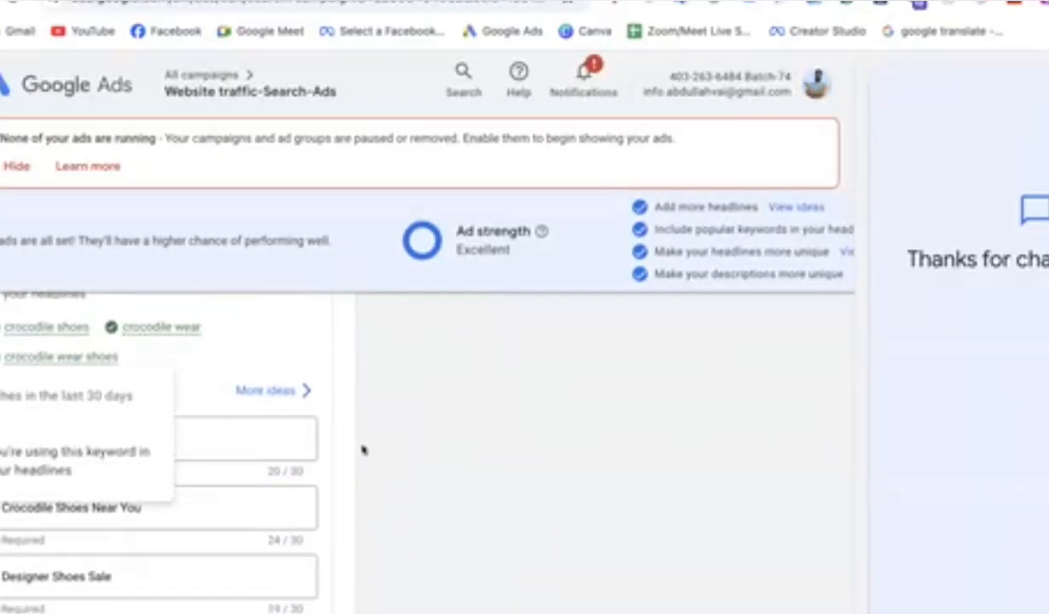
scroll(145, 524, down, 5)
scroll(81, 448, down, 2)
scroll(81, 445, up, 6)
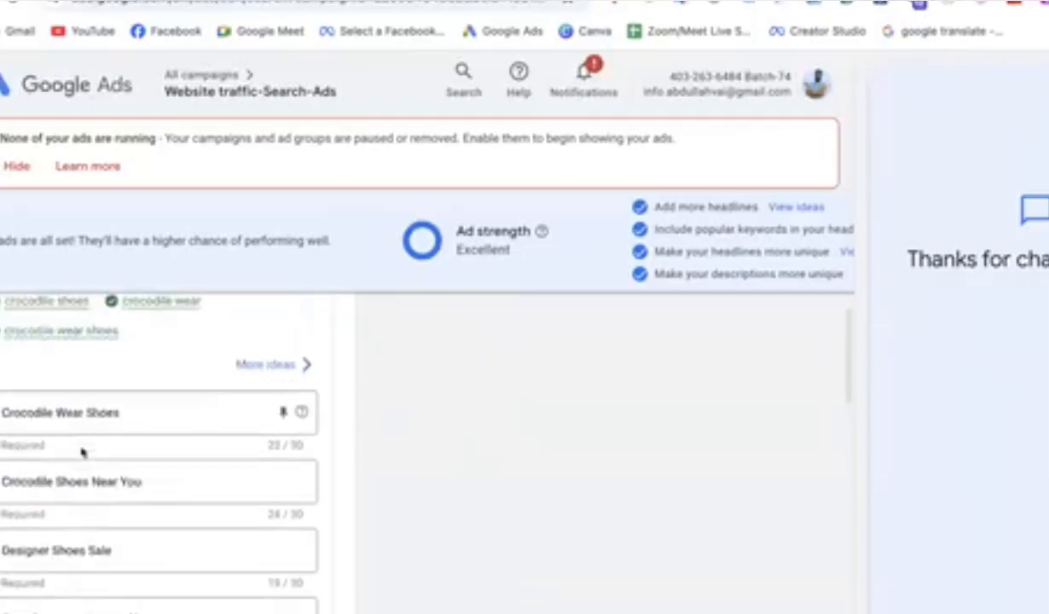
Step: Examine the ad's headlines and descriptions, highlighting part of the first description about the latest Crocodile Wear collections
scroll(81, 452, up, 2)
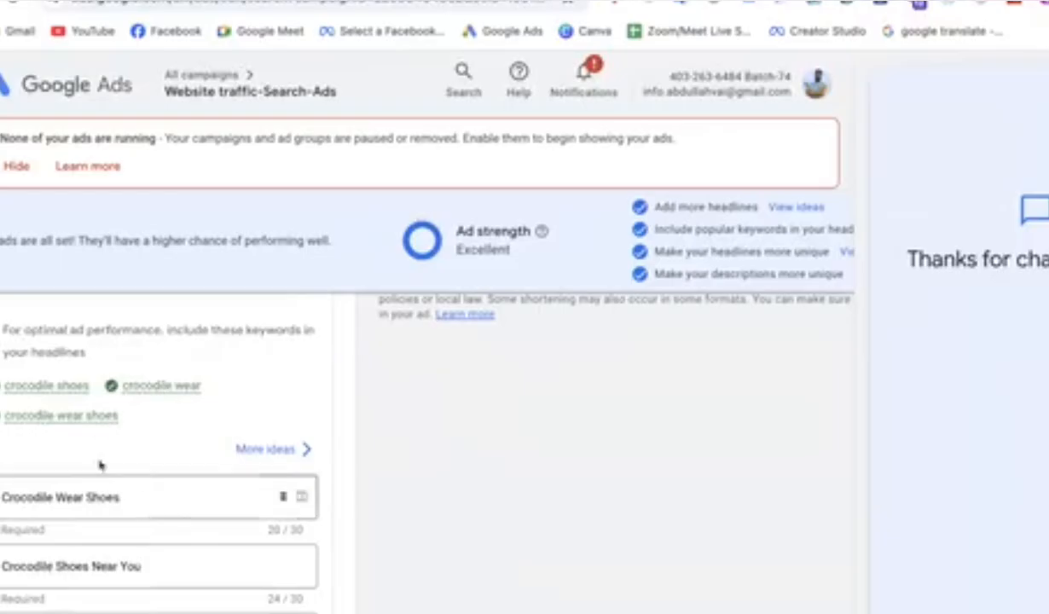
scroll(62, 494, down, 10)
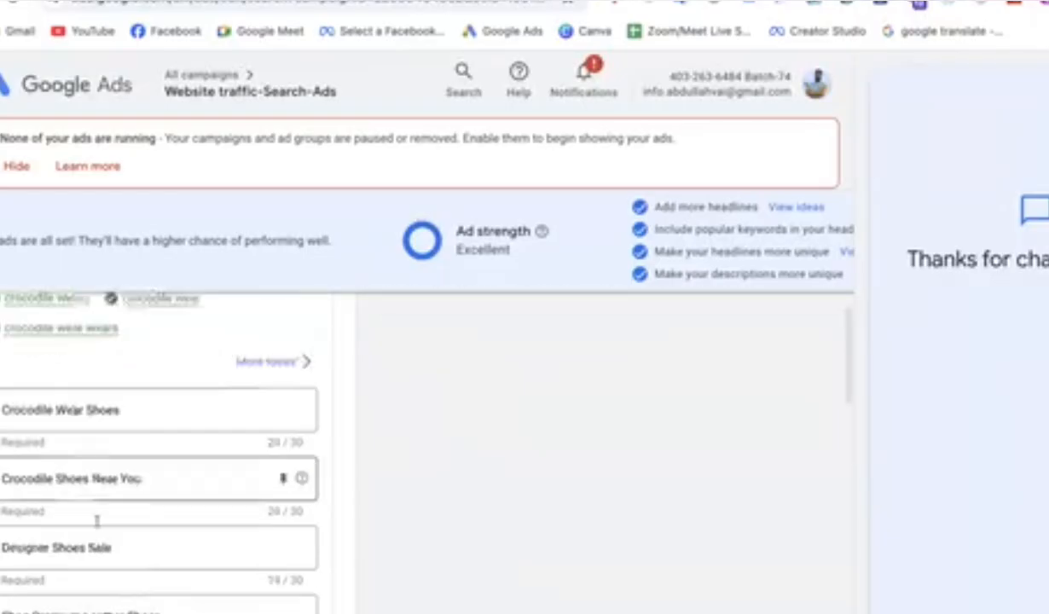
scroll(126, 489, down, 3)
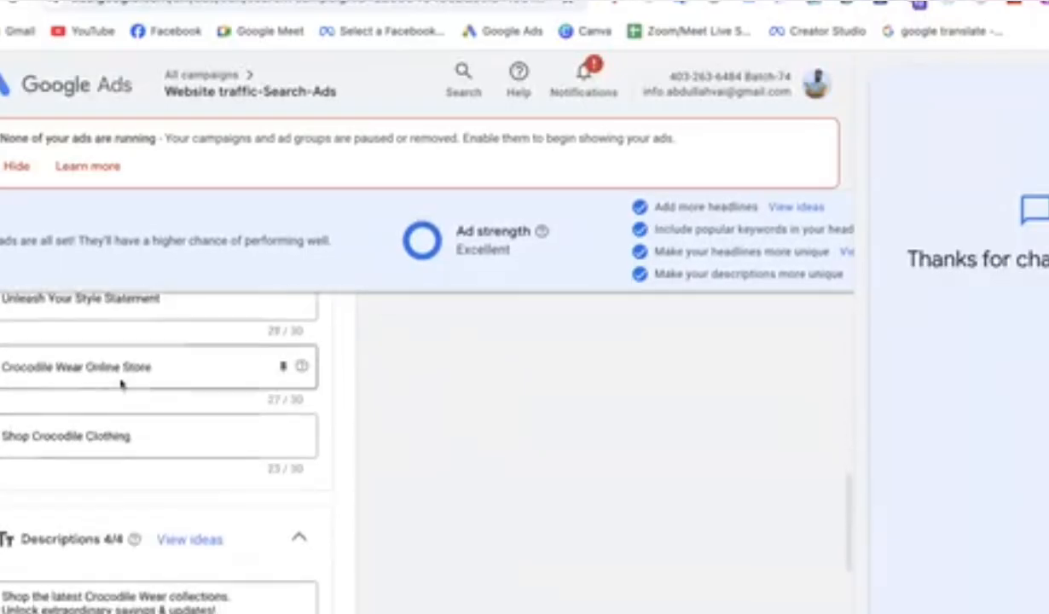
scroll(109, 367, up, 8)
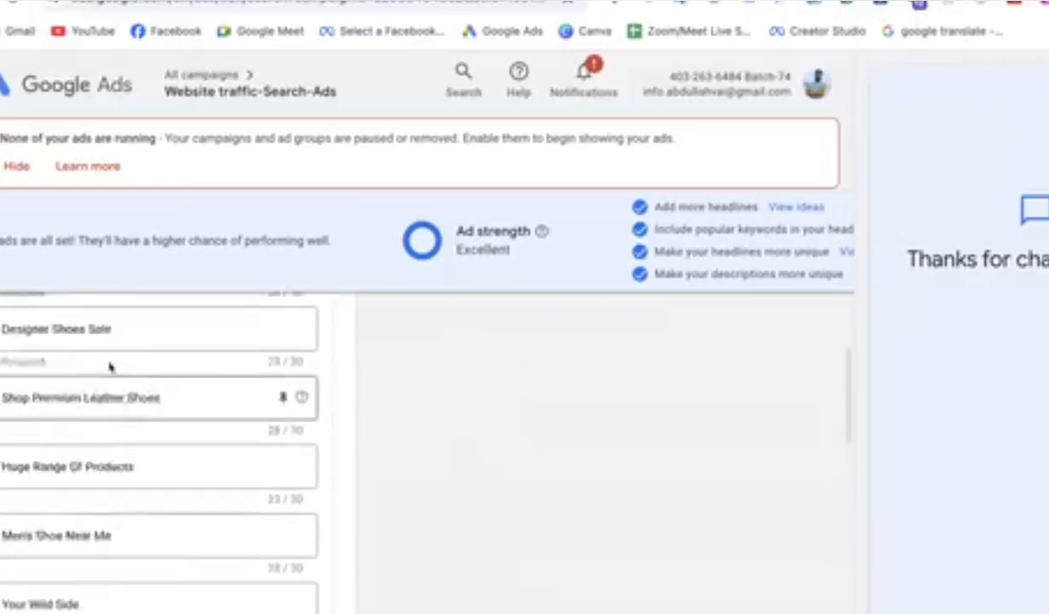
scroll(109, 478, down, 12)
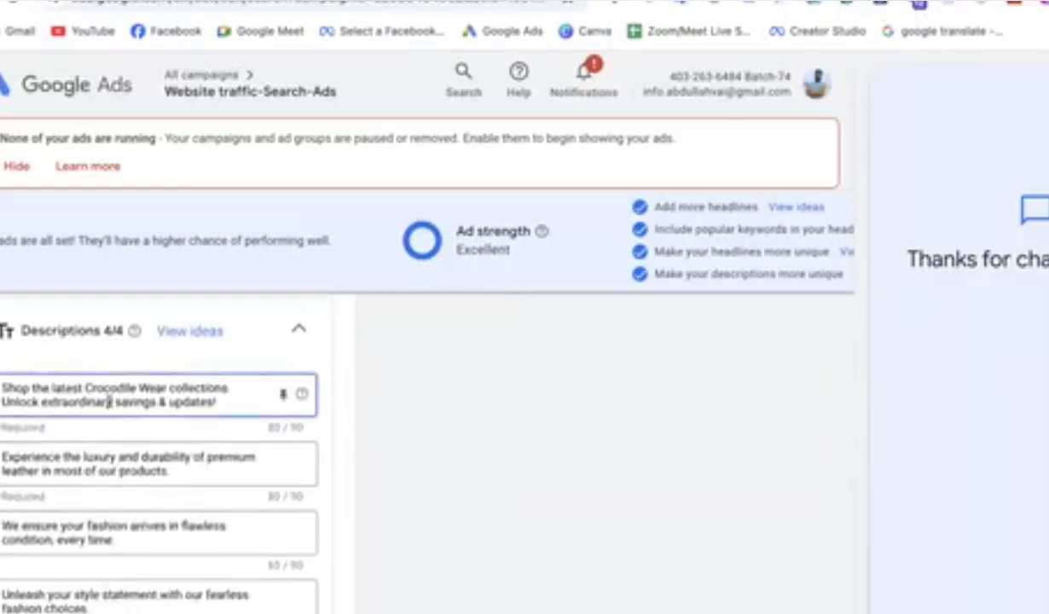
drag(83, 383, 164, 383)
scroll(163, 382, up, 5)
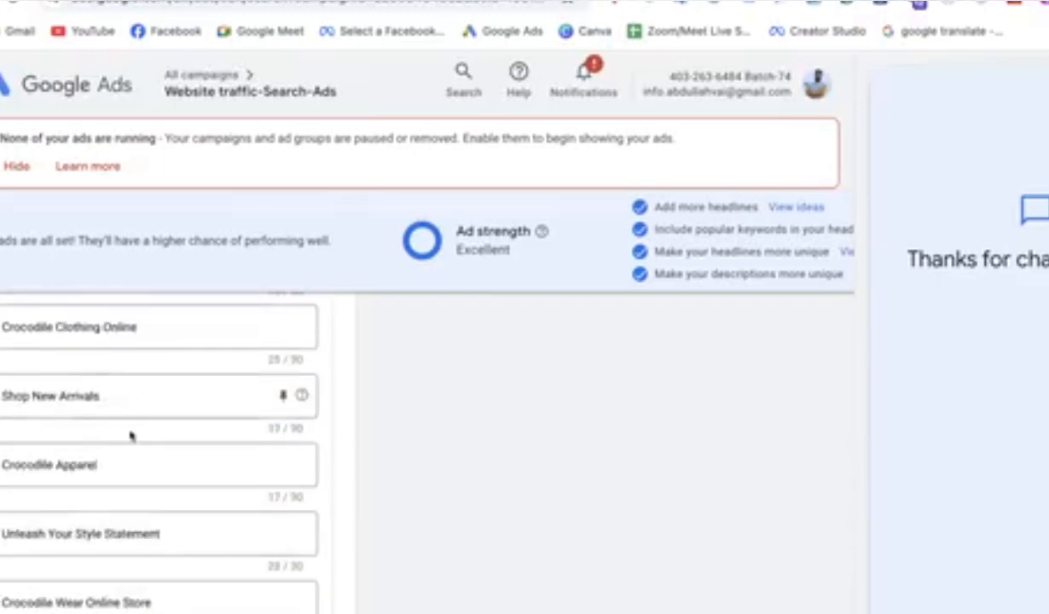
scroll(131, 436, up, 6)
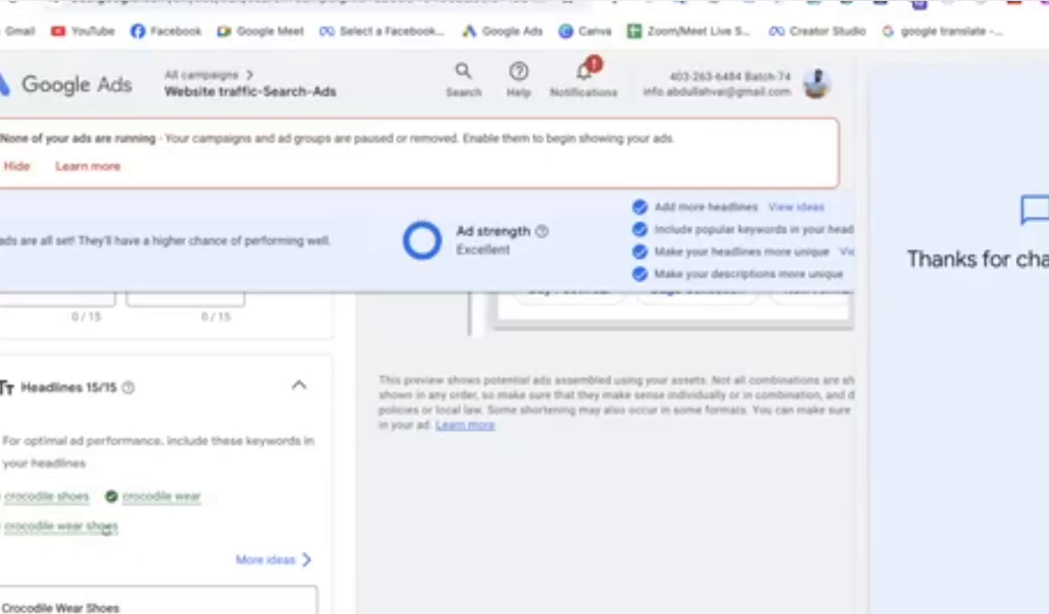
Step: Highlight the Crocodile Wear Shoes headline and compare the headlines with the suggested keywords, checking the details of crocodile shoes
scroll(136, 553, down, 3)
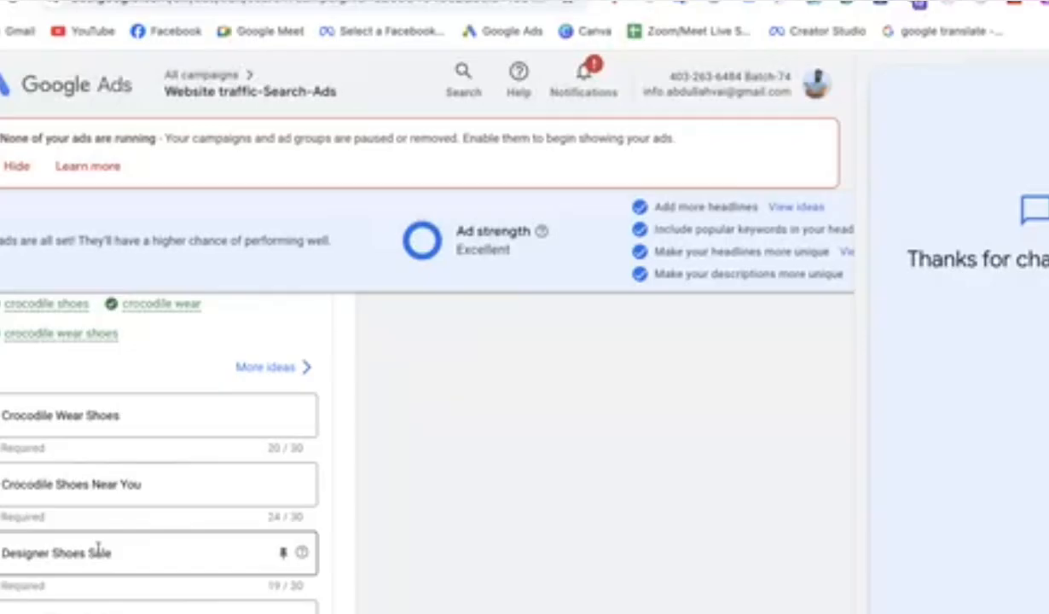
drag(114, 414, 2, 415)
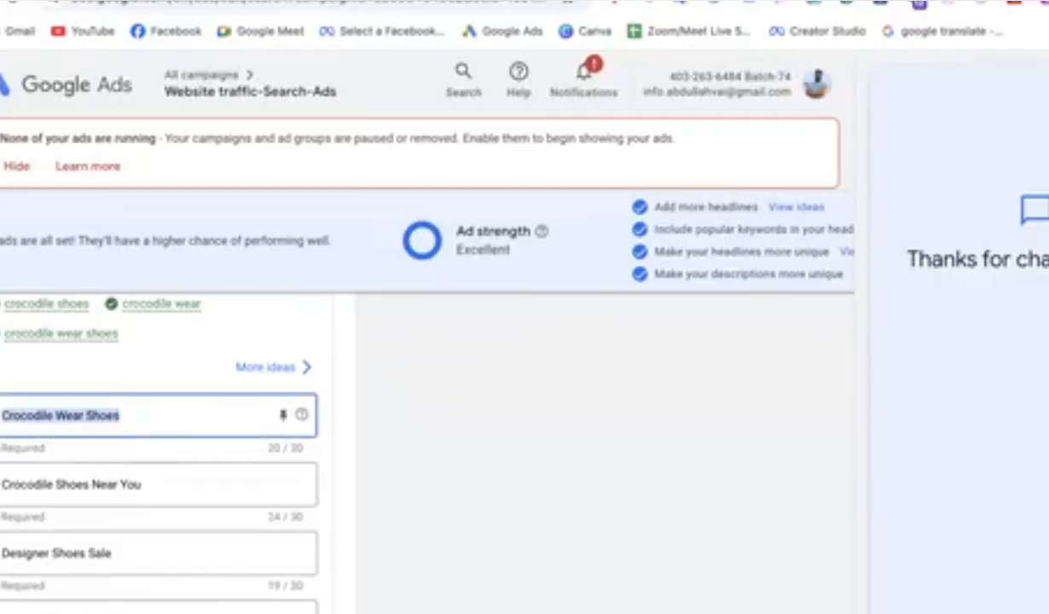
scroll(153, 426, down, 2)
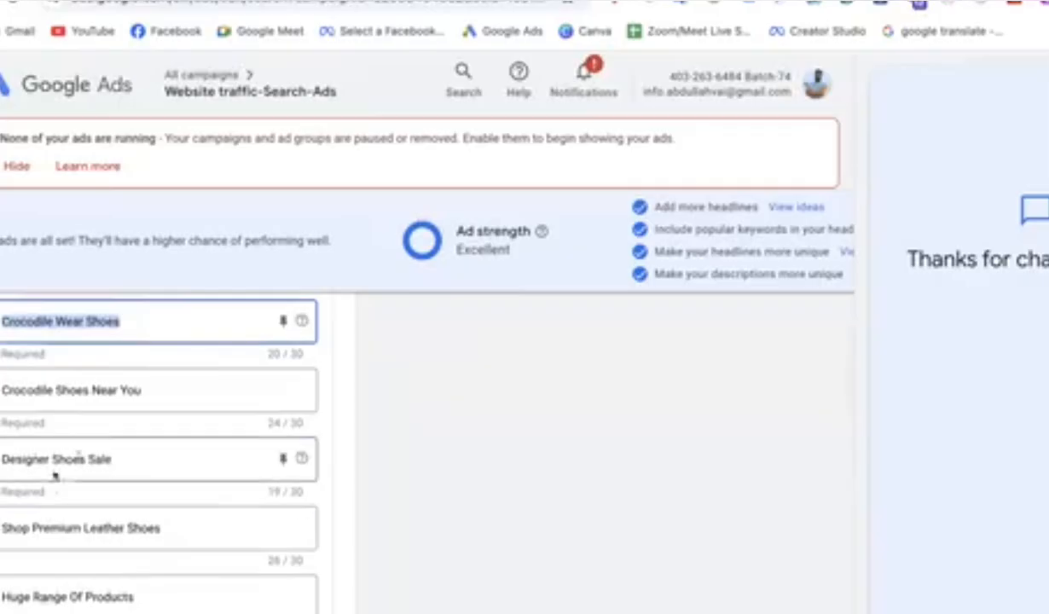
click(91, 458)
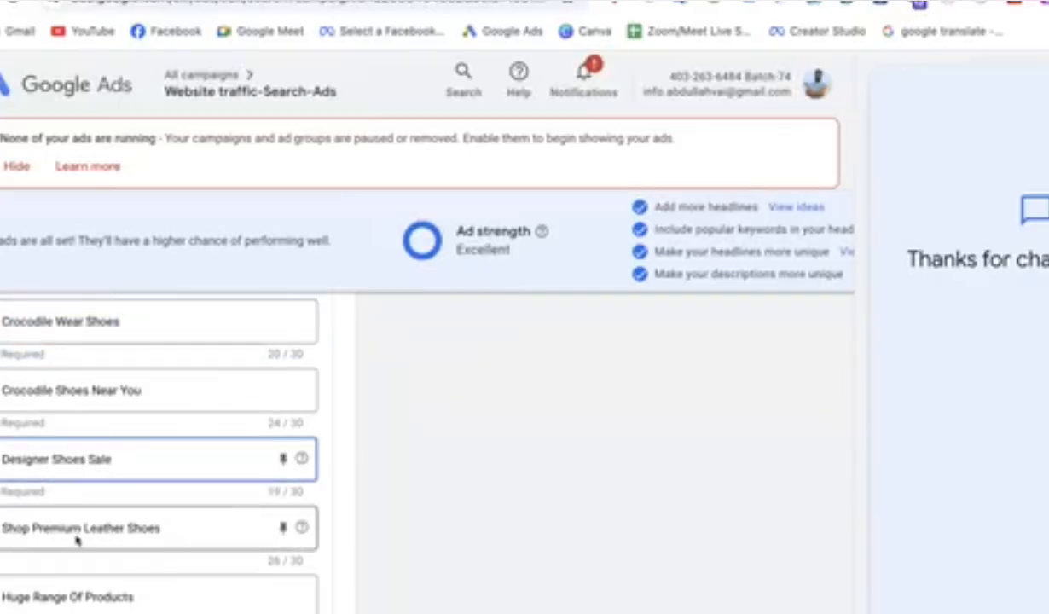
scroll(77, 539, down, 4)
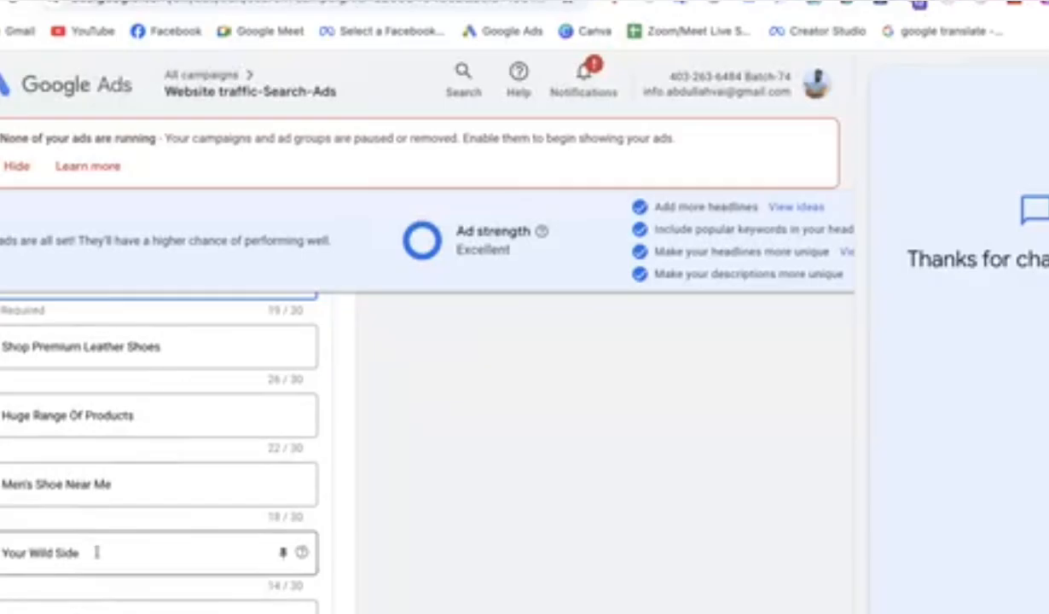
scroll(97, 552, up, 5)
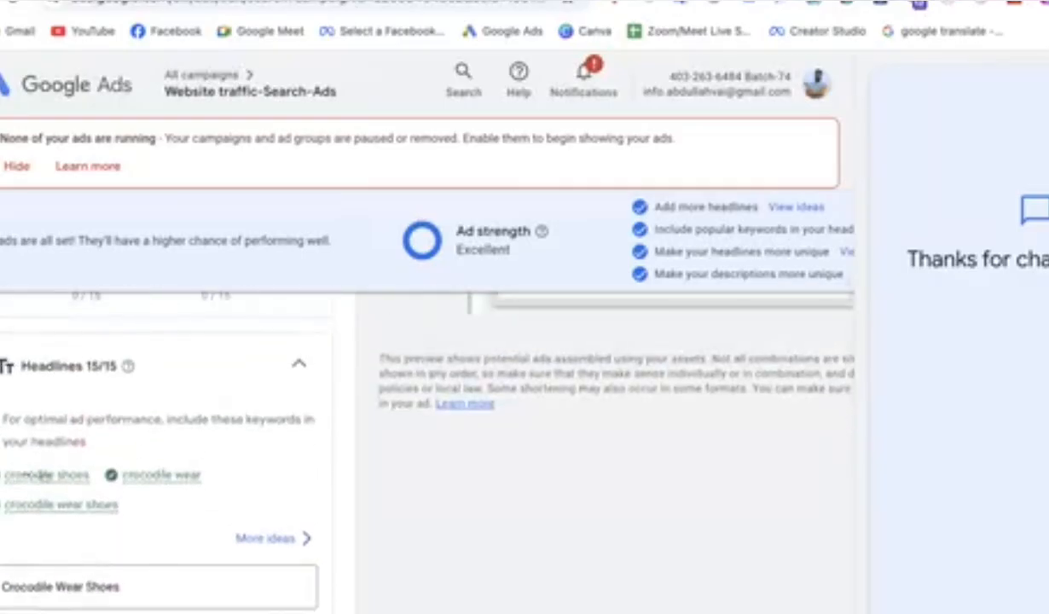
mouse_move(43, 475)
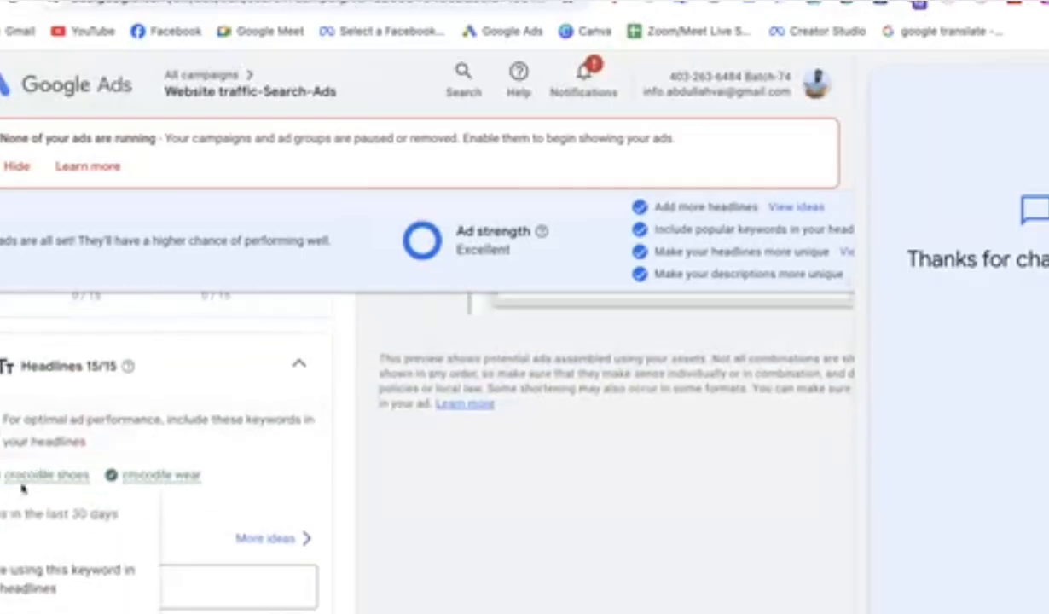
scroll(73, 511, down, 5)
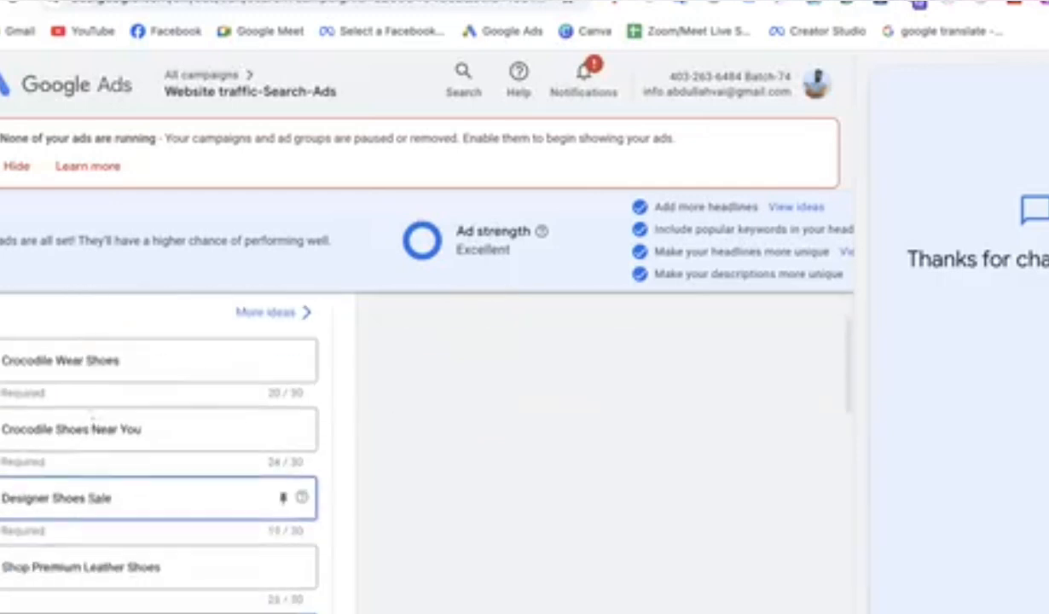
Step: Delete the text of the "Your Wild Side" headline, leaving that headline empty
click(73, 539)
click(51, 607)
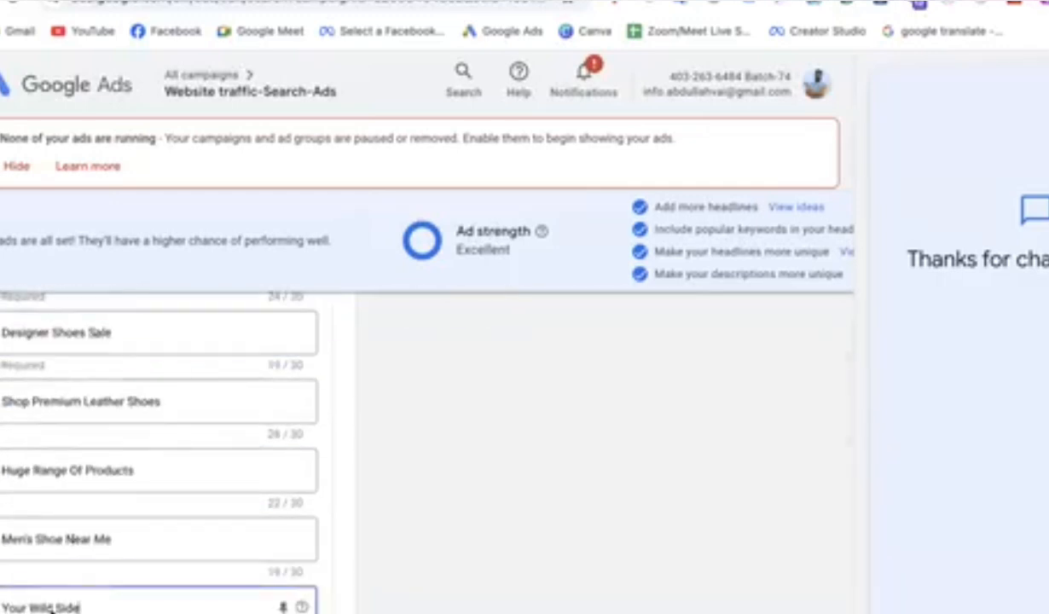
scroll(51, 609, down, 3)
scroll(51, 609, up, 1)
drag(82, 470, 3, 467)
key(BackSpace)
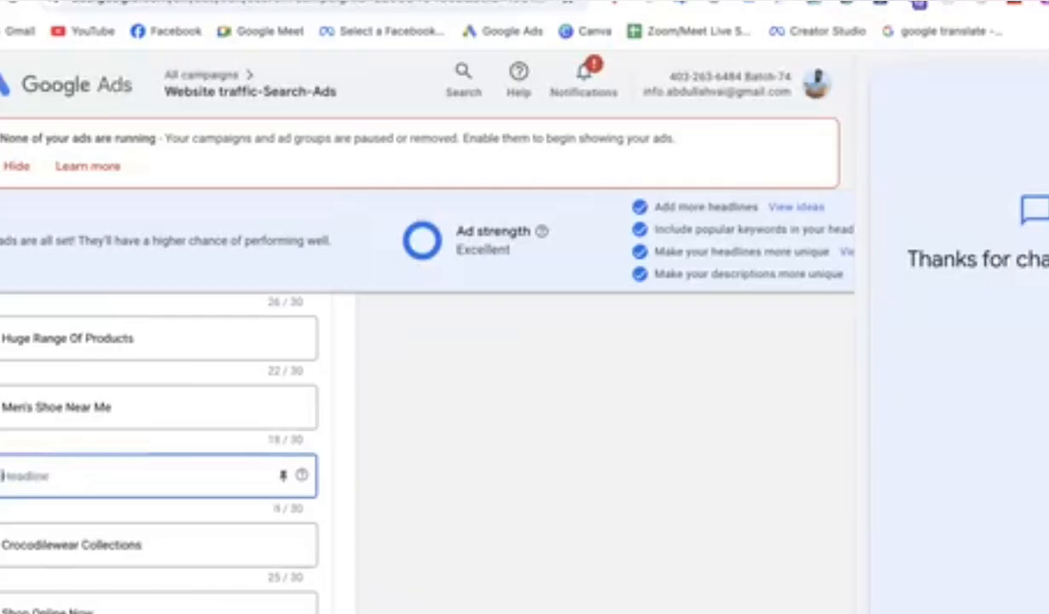
scroll(89, 499, up, 5)
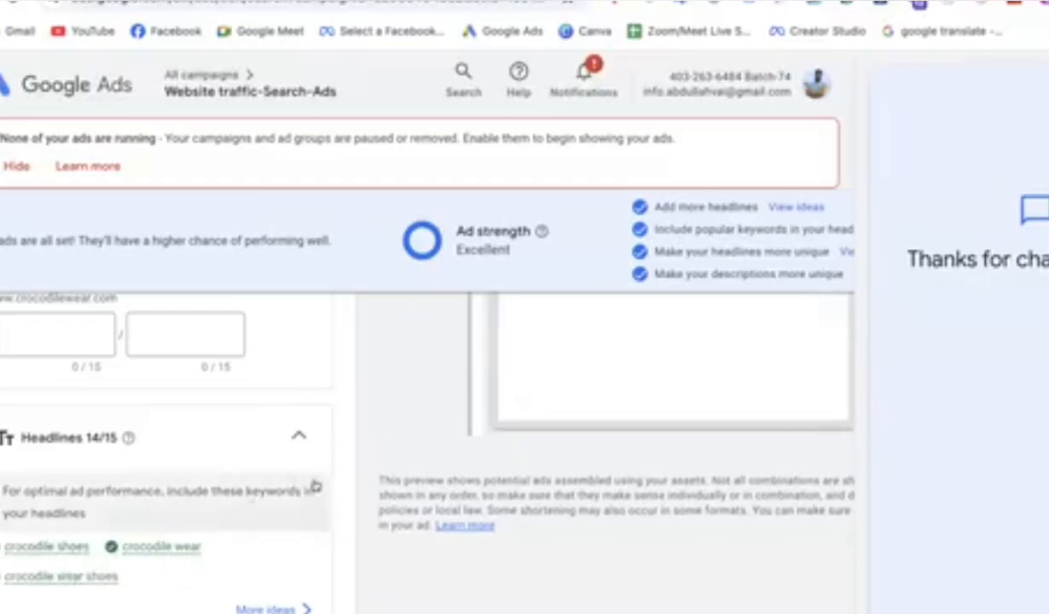
Step: Switch to Google Search, search for "crocodile shoes" and look through the result titles
click(443, 2)
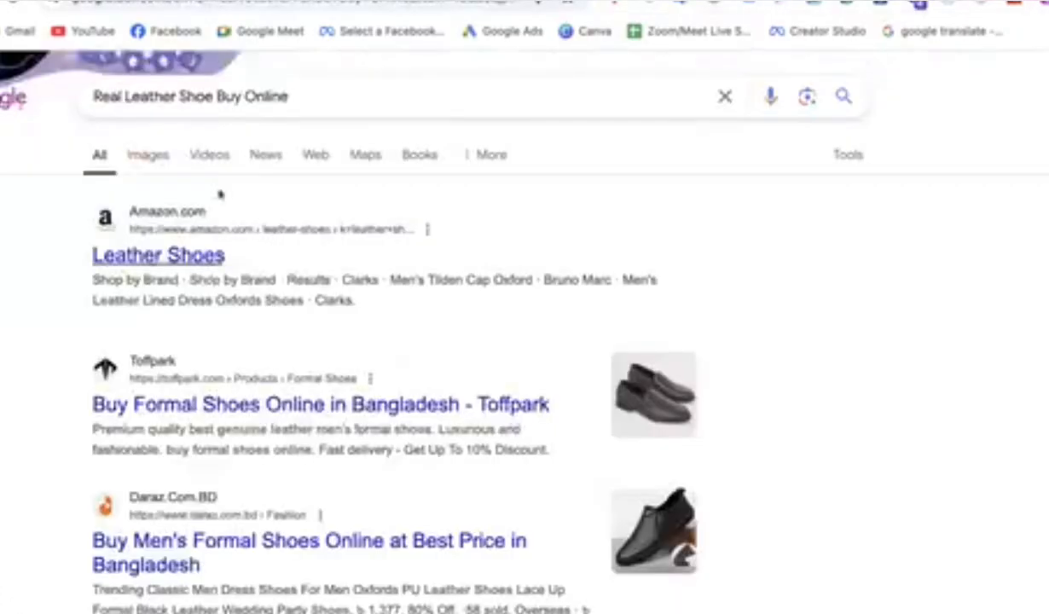
drag(295, 95, 86, 75)
text(cr)
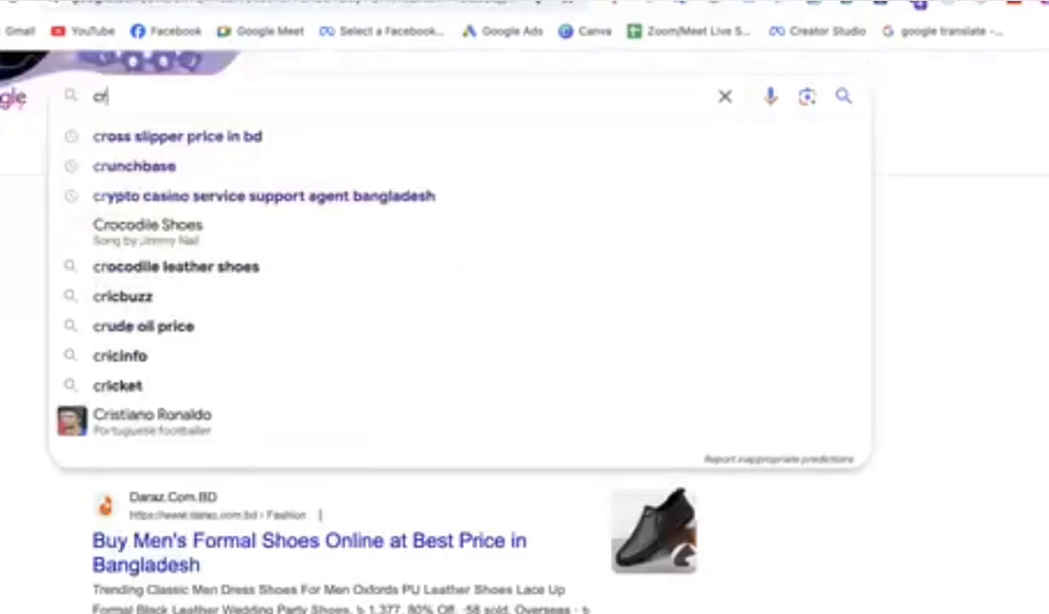
text(ocodi)
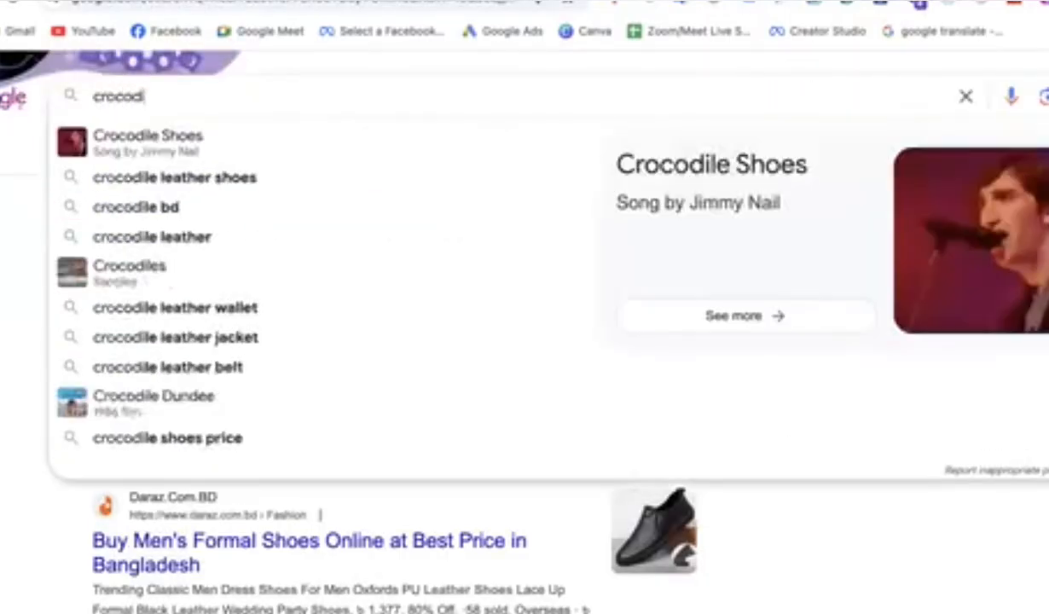
text(le s)
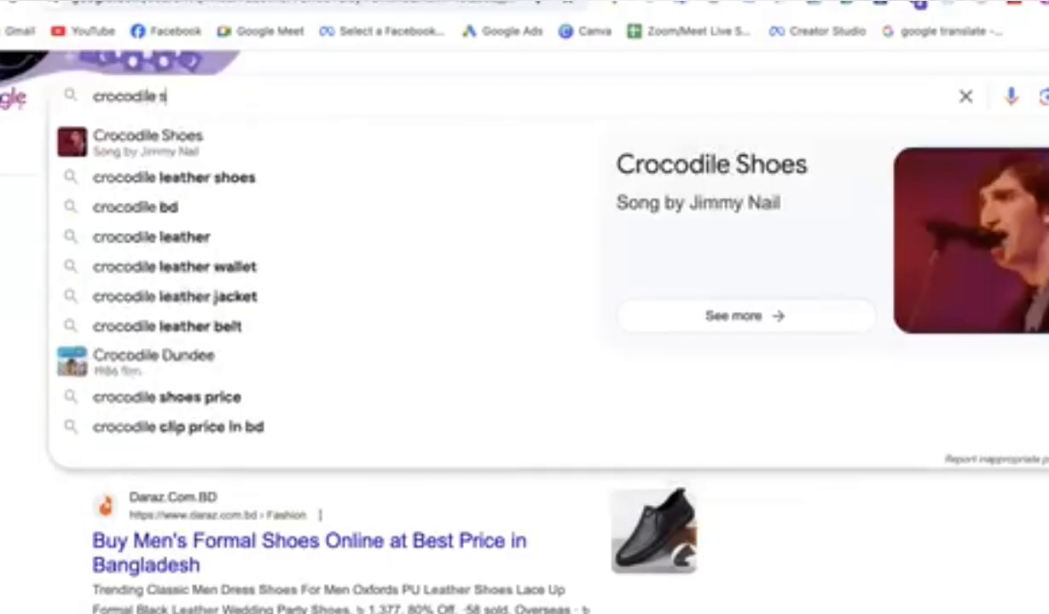
text(hoes)
key(Return)
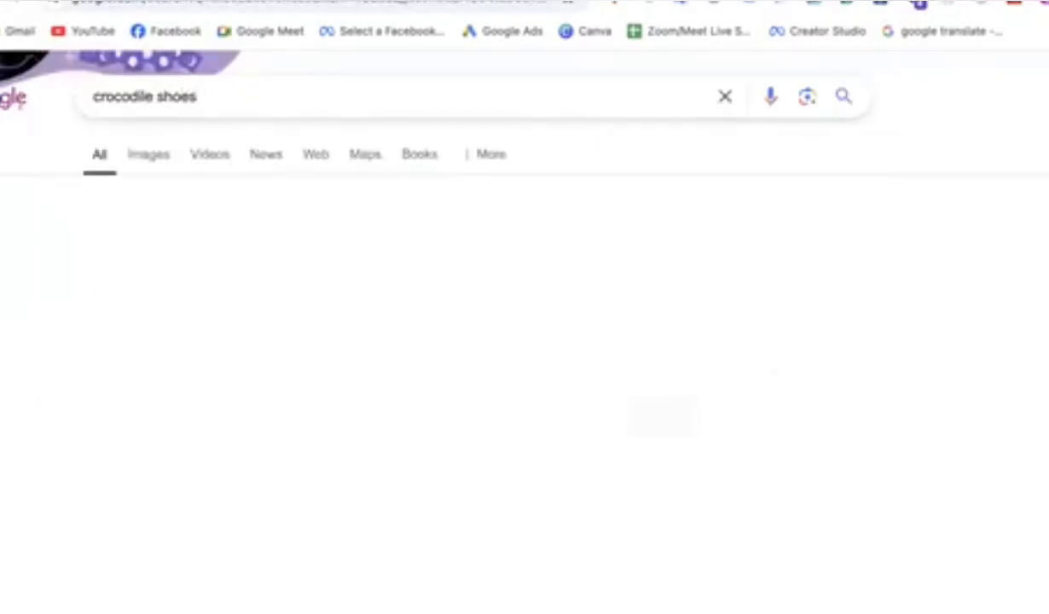
scroll(392, 341, down, 3)
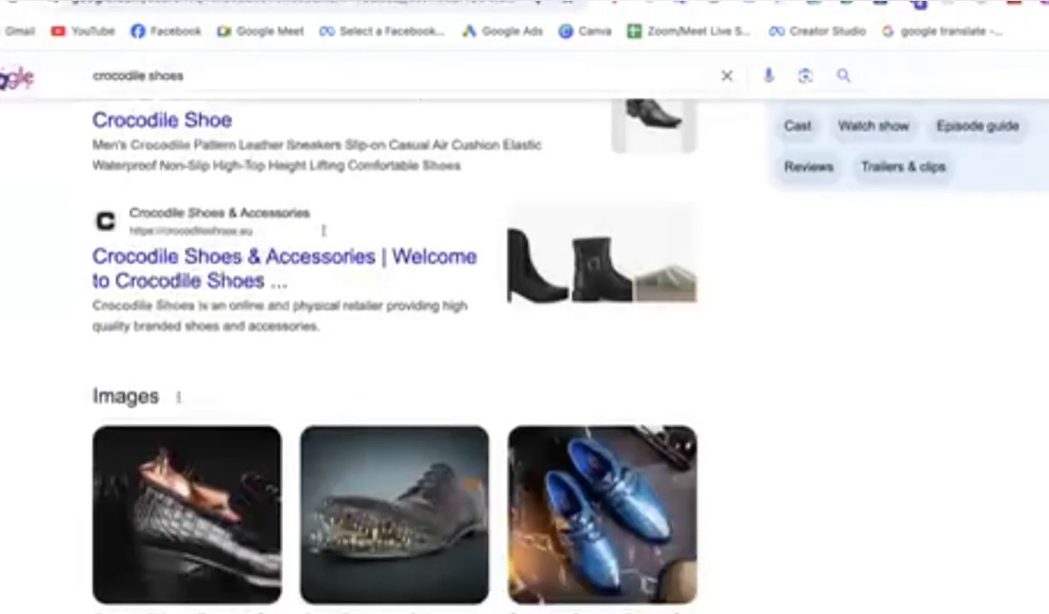
scroll(392, 341, down, 6)
scroll(392, 341, down, 10)
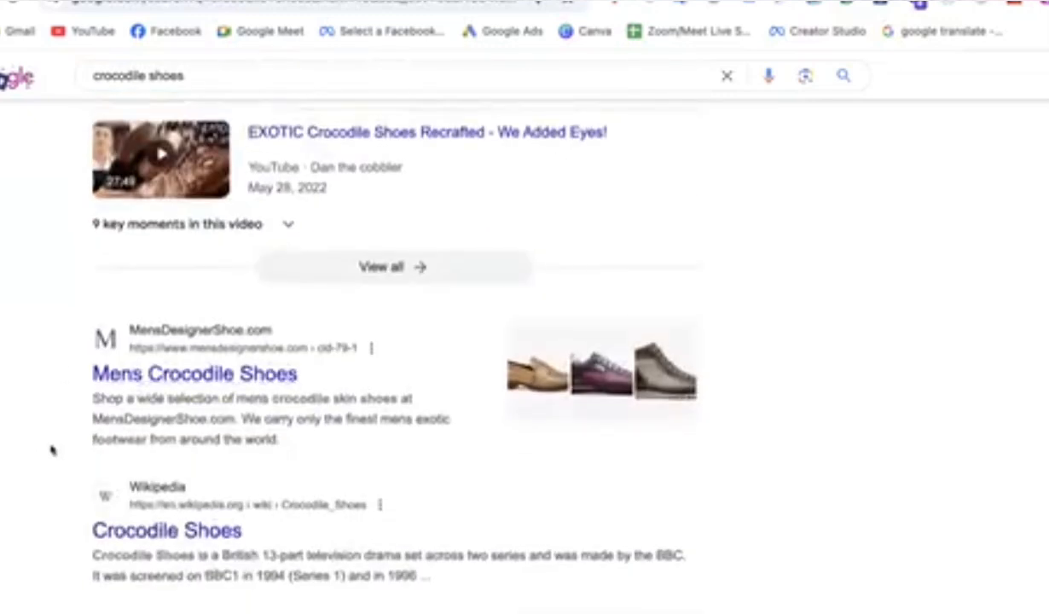
scroll(51, 450, down, 3)
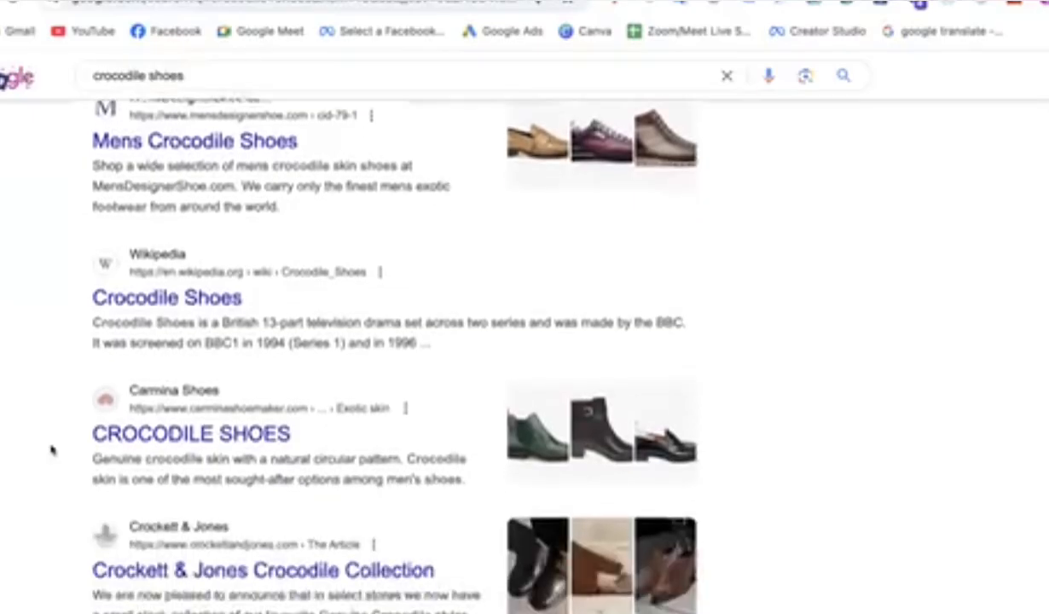
scroll(51, 450, down, 3)
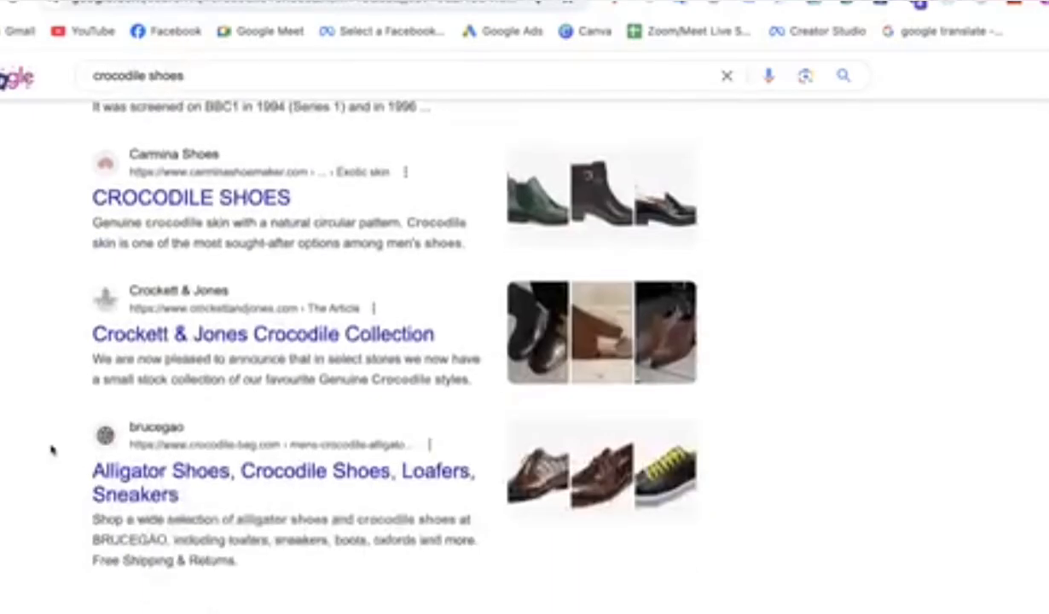
scroll(51, 445, up, 8)
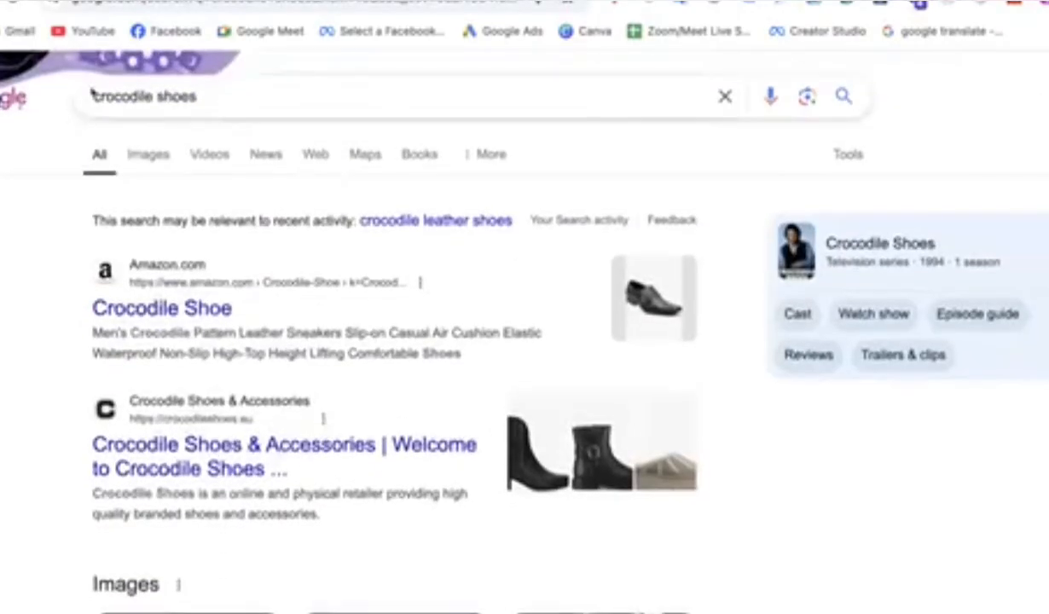
Step: Change the search to "mens crocodile shoes" and look through its results
click(92, 96)
text(mens)
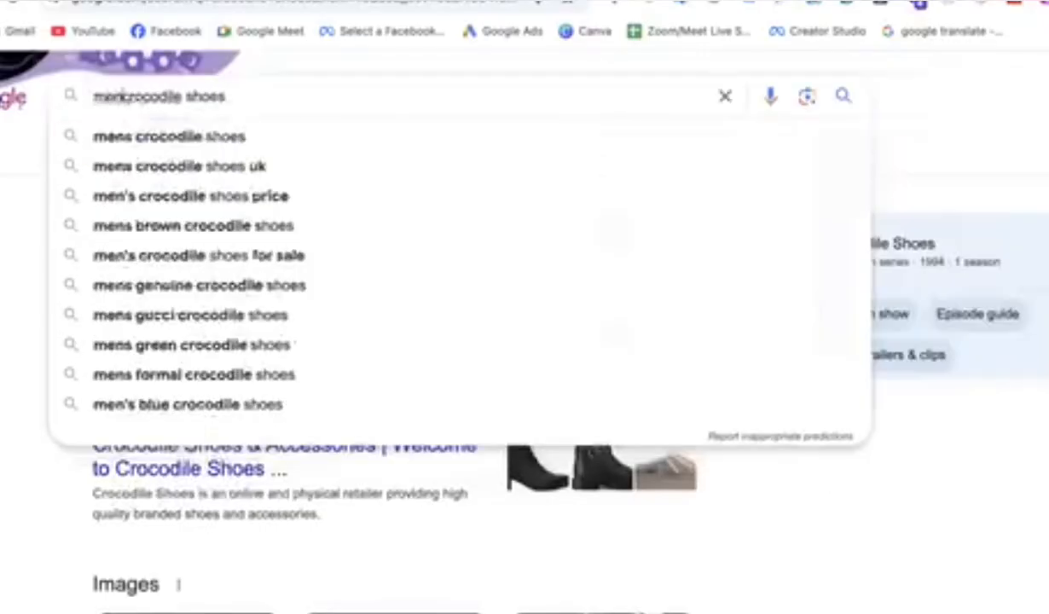
key(Return)
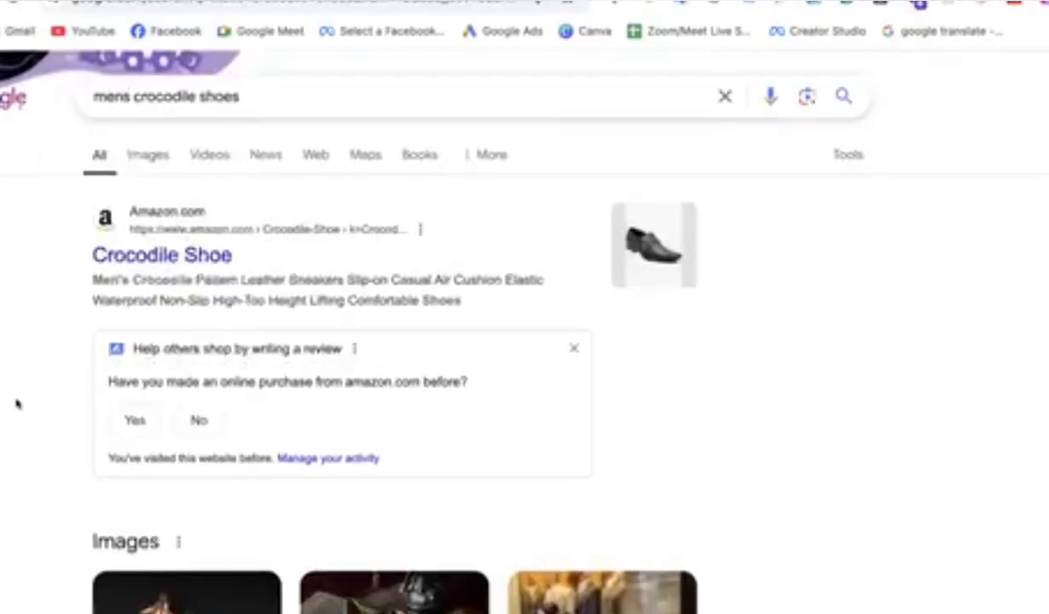
scroll(16, 402, down, 8)
scroll(16, 403, down, 8)
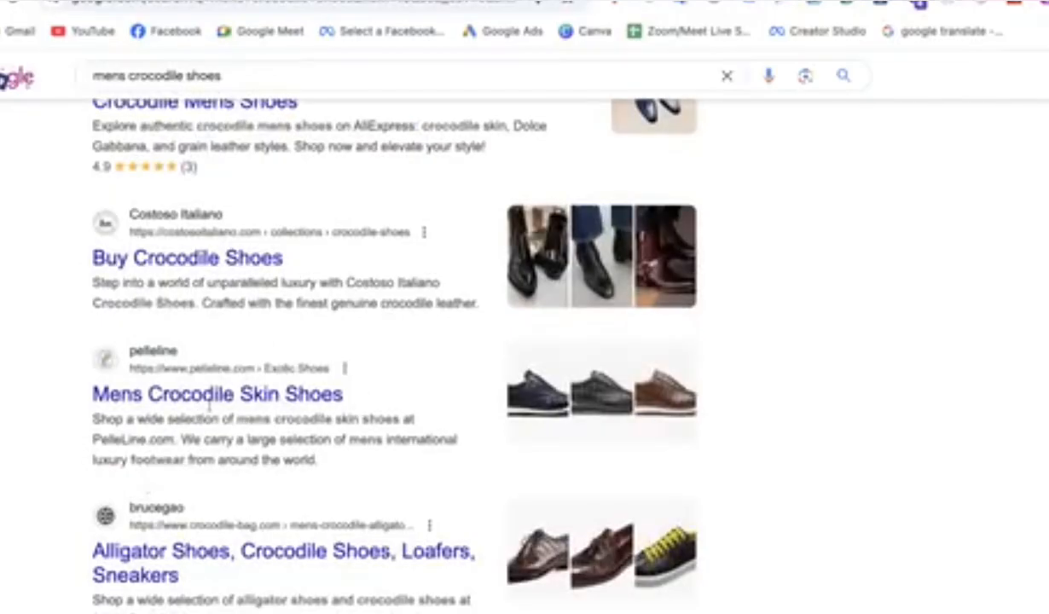
scroll(87, 507, down, 5)
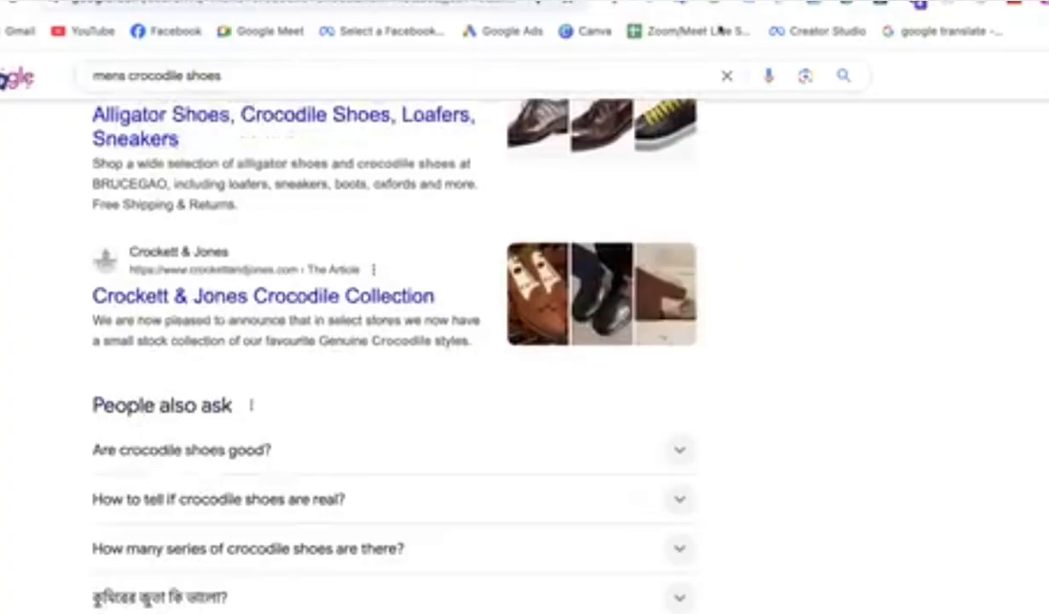
Step: Return to the Google Ads ad editor and enter "Buy Men's" in the emptied headline
click(433, 2)
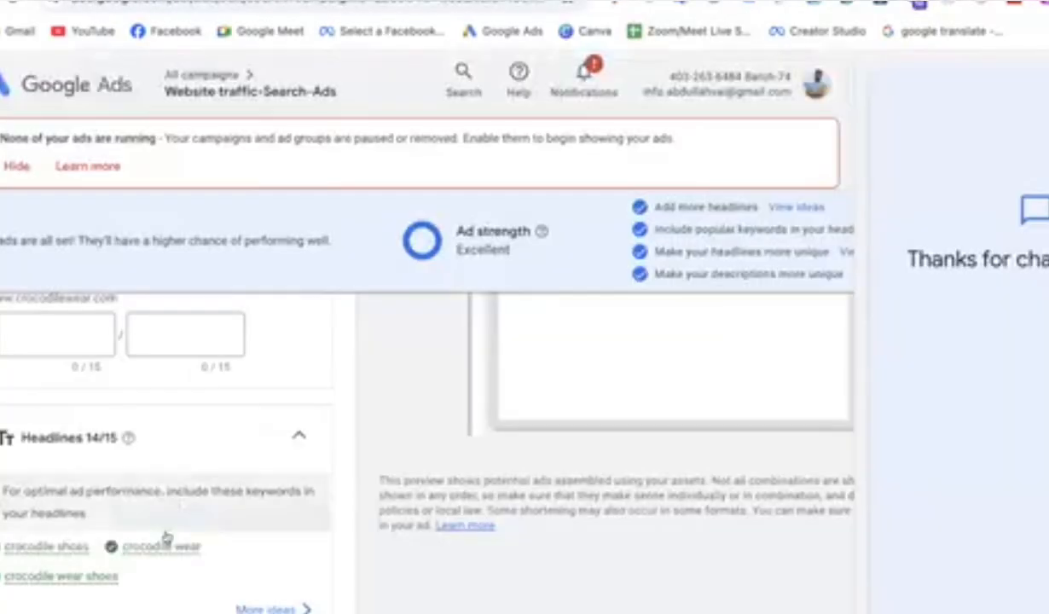
scroll(169, 536, down, 3)
scroll(169, 536, down, 3)
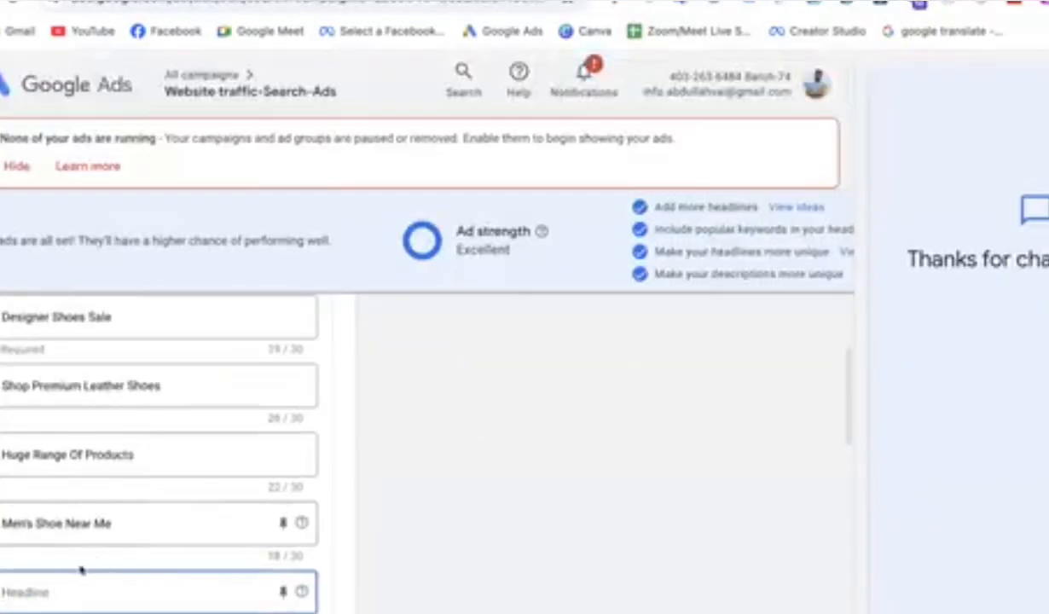
text(buy)
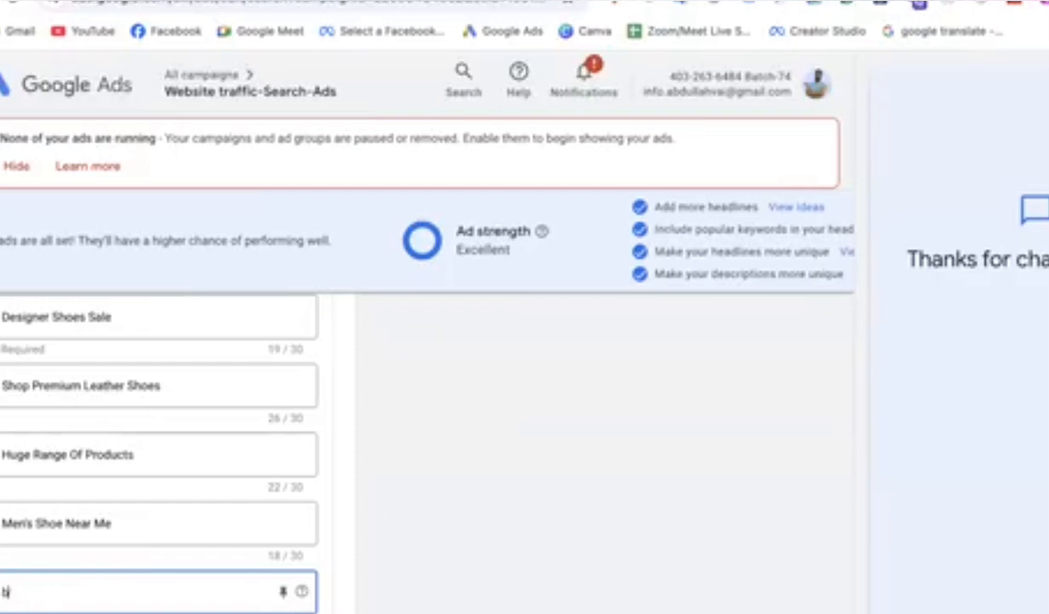
key(BackSpace)
key(BackSpace)
key(BackSpace)
text(Buy Men's)
scroll(82, 529, down, 2)
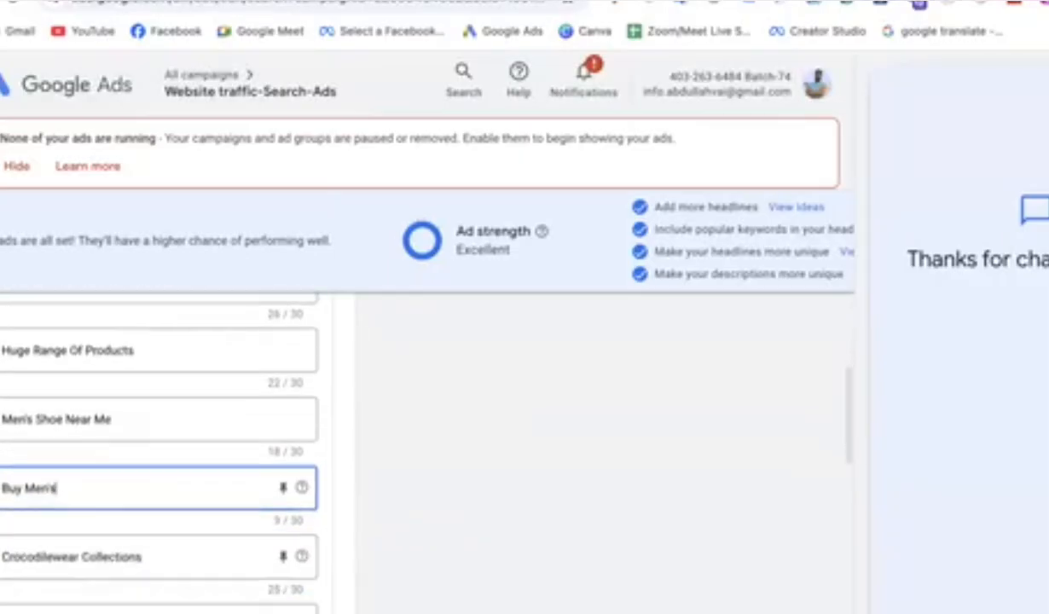
text(@)
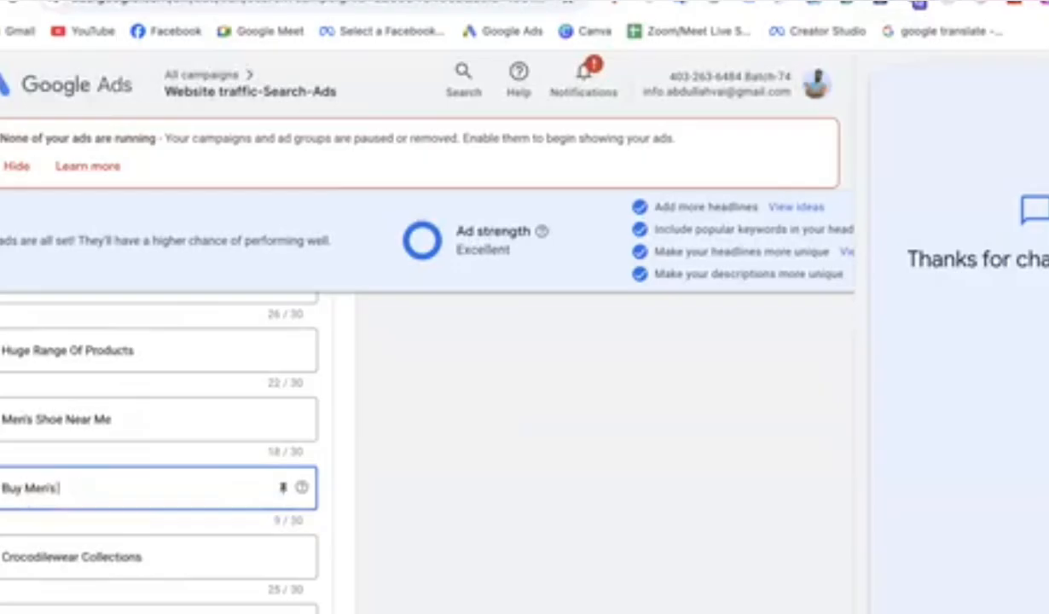
key(BackSpace)
key(BackSpace)
text({)
key(BackSpace)
text(|)
text(445)
key(BackSpace)
key(BackSpace)
key(BackSpace)
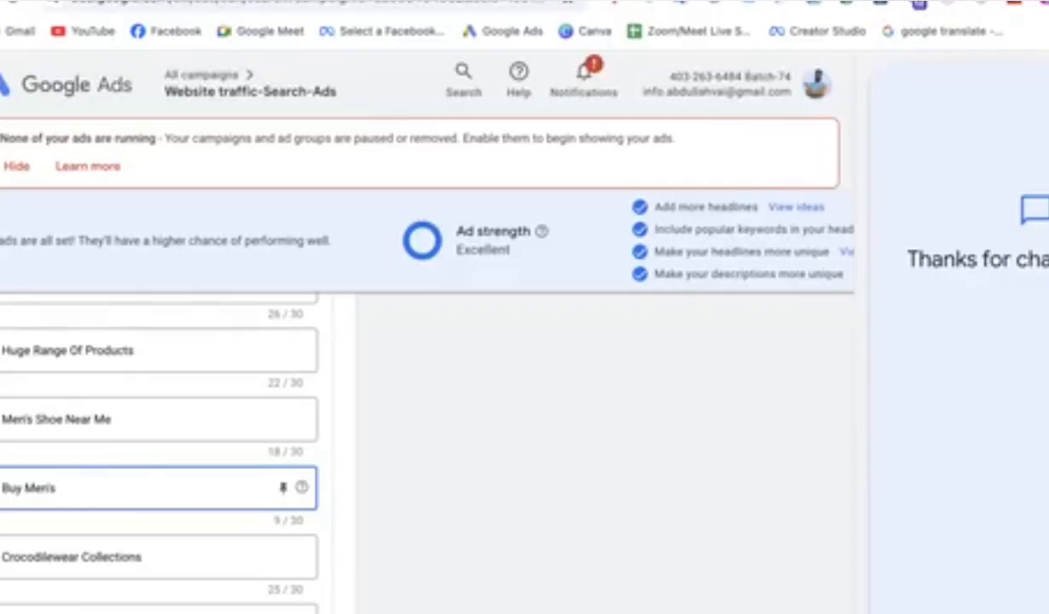